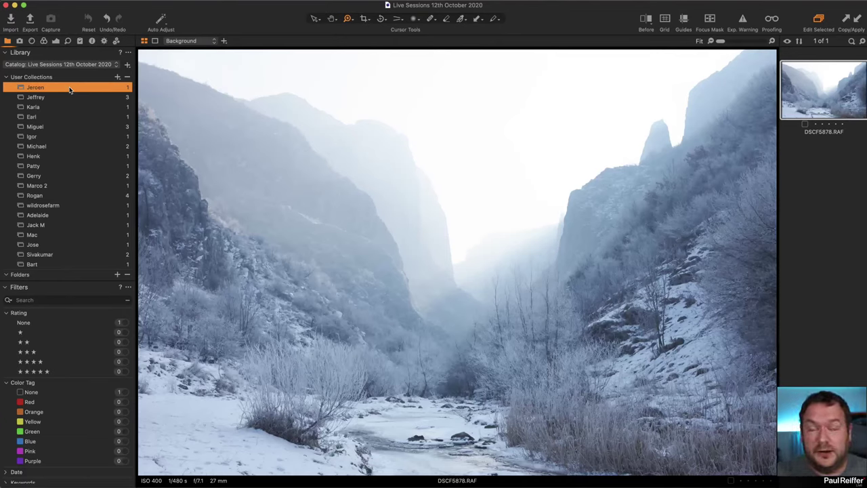
Go back to the photo editor and bring up the Lens correction tools
left_click(266, 484)
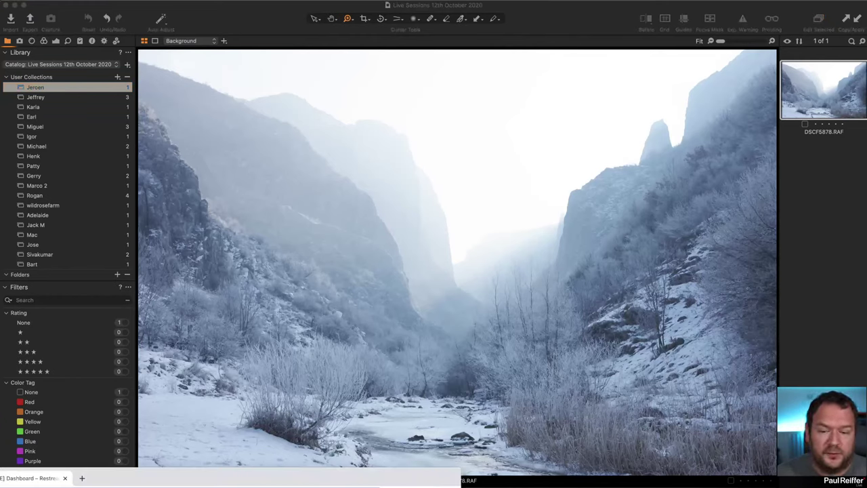
left_click(461, 478)
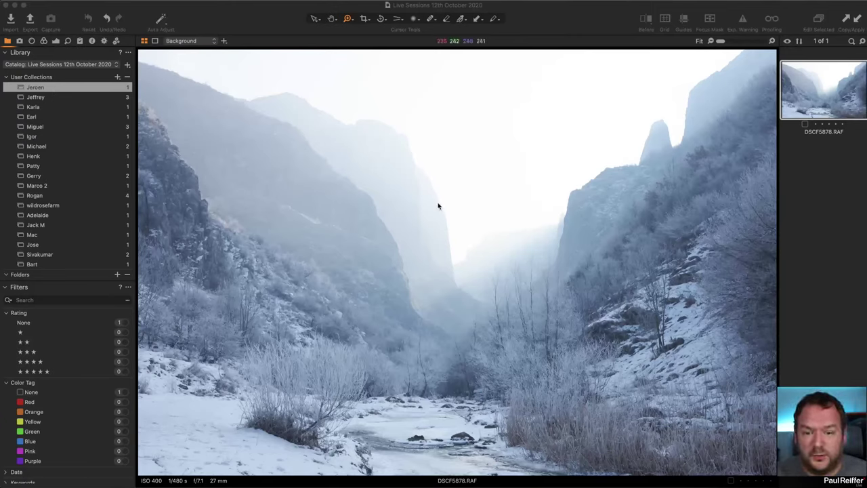
left_click(31, 42)
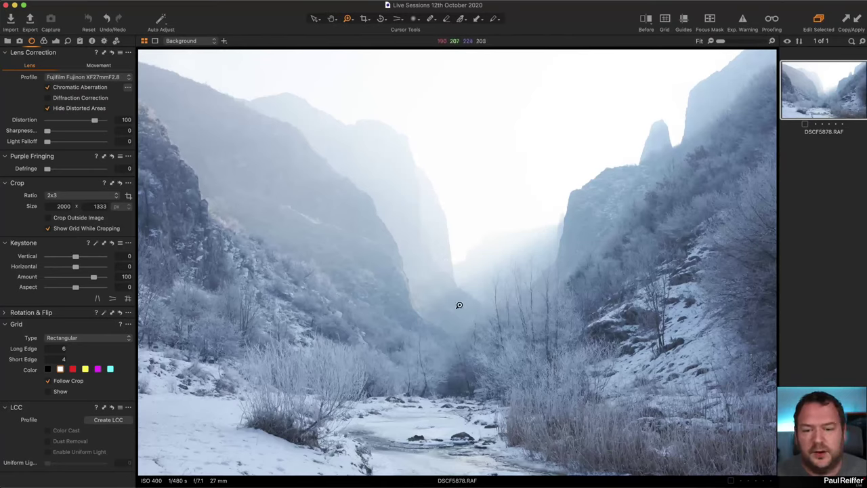
Zoom the valley photo to 200% and pan across the rock pinnacle and frosted slope
left_click(516, 309)
left_click(518, 309)
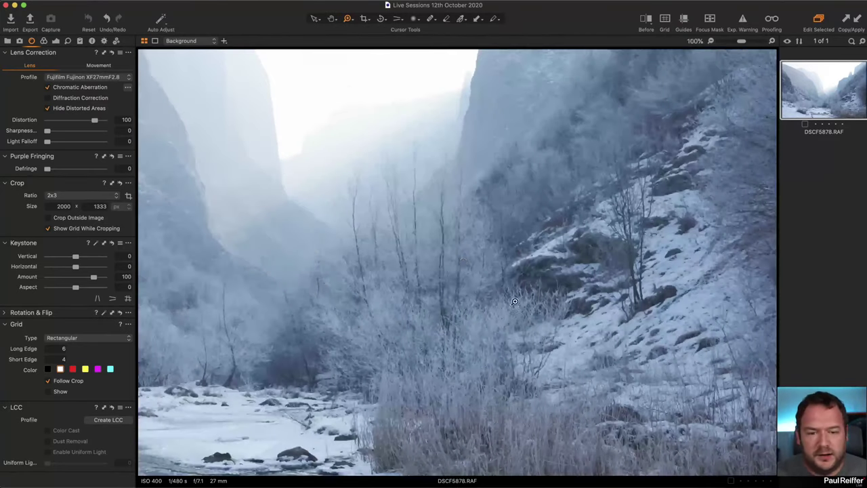
left_click(463, 263)
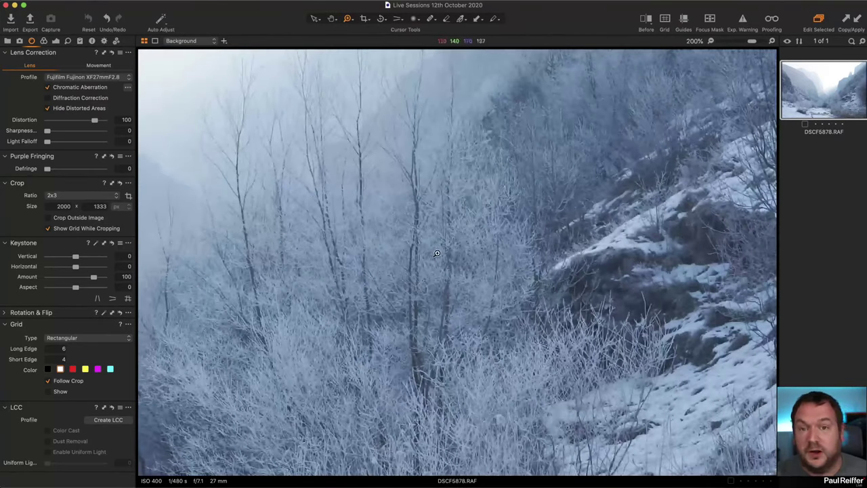
scroll(451, 164, "up", 10)
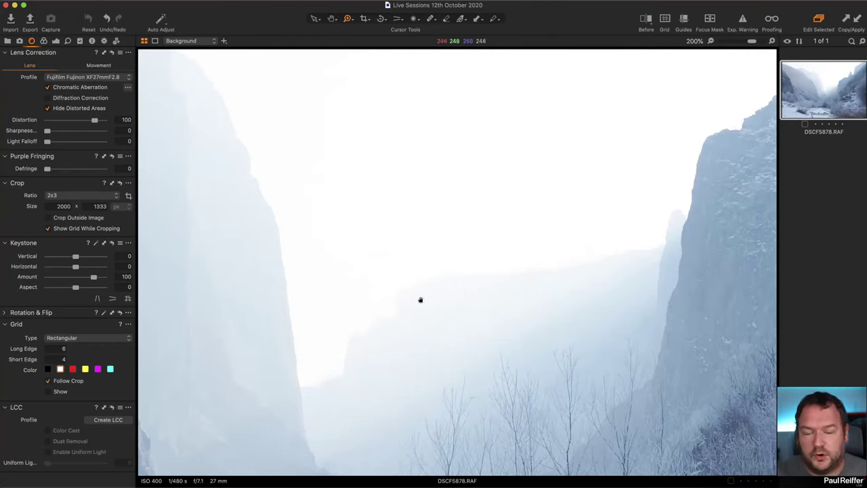
scroll(436, 298, "up", 5)
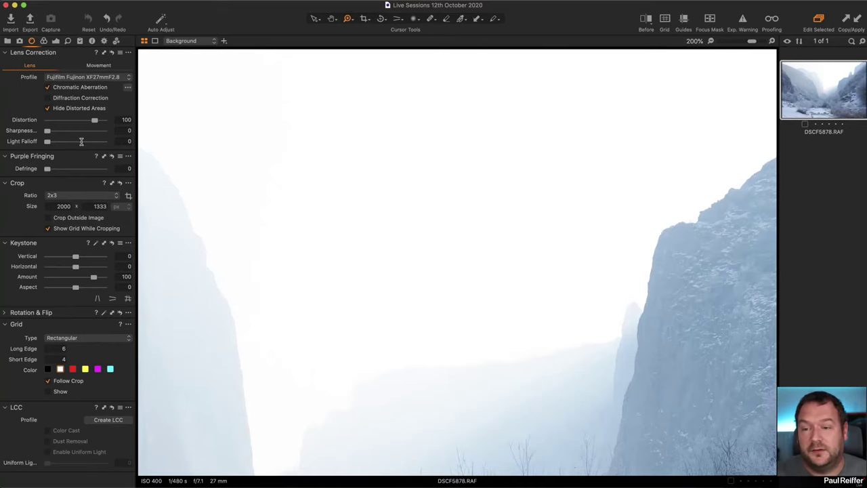
left_click_drag(710, 222, 321, 333)
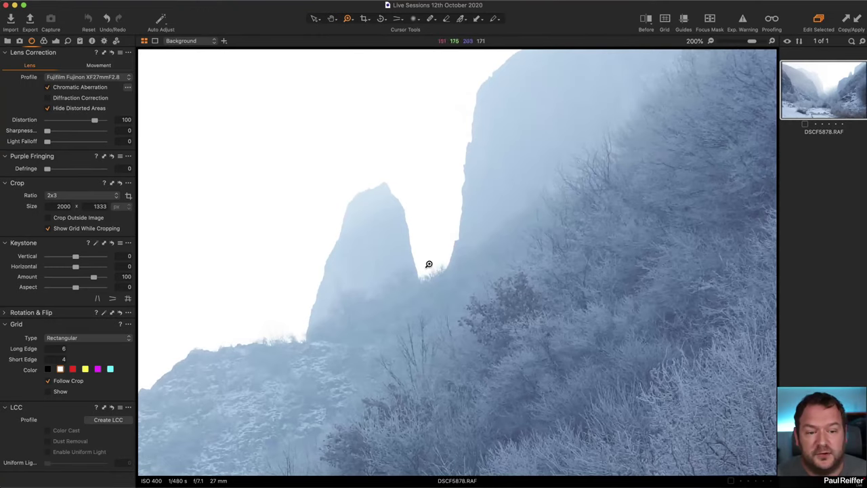
left_click_drag(439, 165, 209, 275)
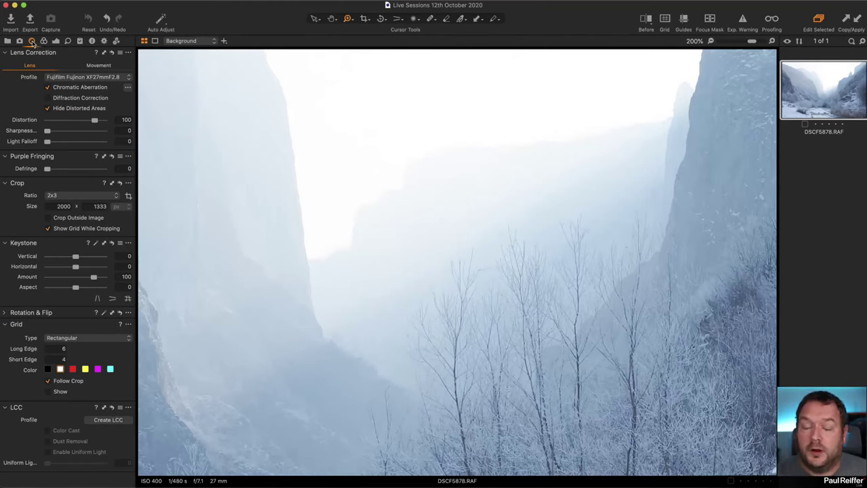
Fit the whole valley in view, keep the Base Characteristics curve on Auto, and show the Exposure tools
left_click(56, 41)
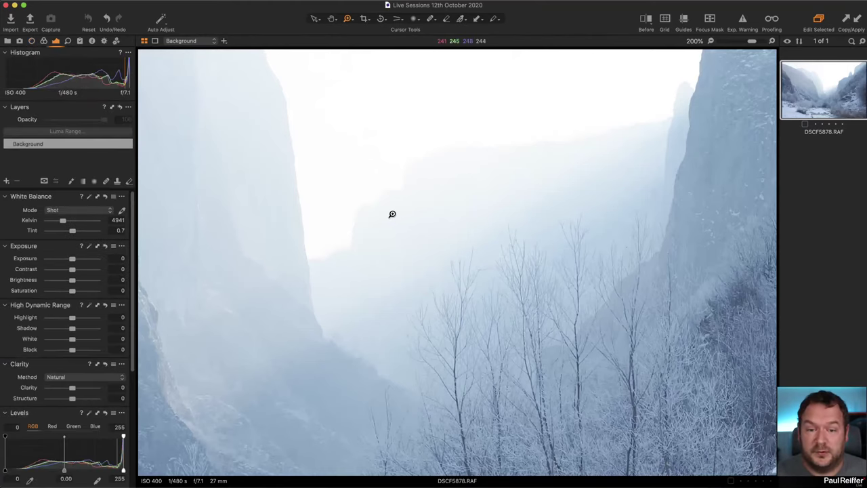
key("super+0")
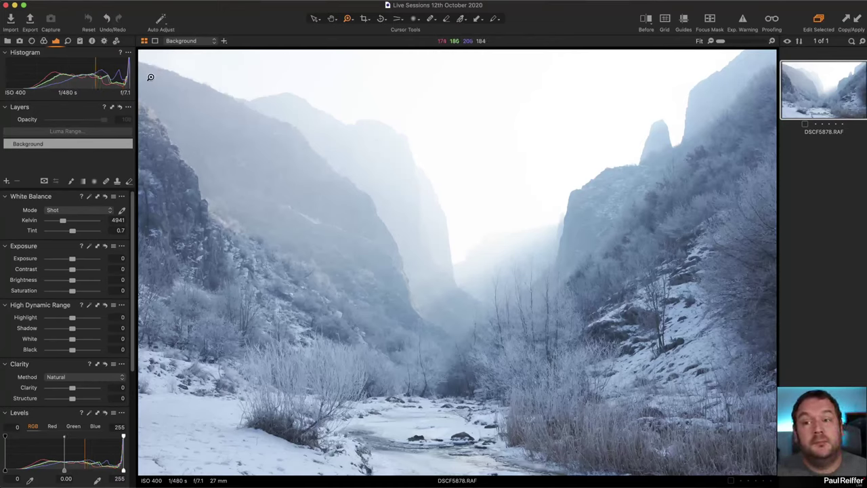
left_click(43, 41)
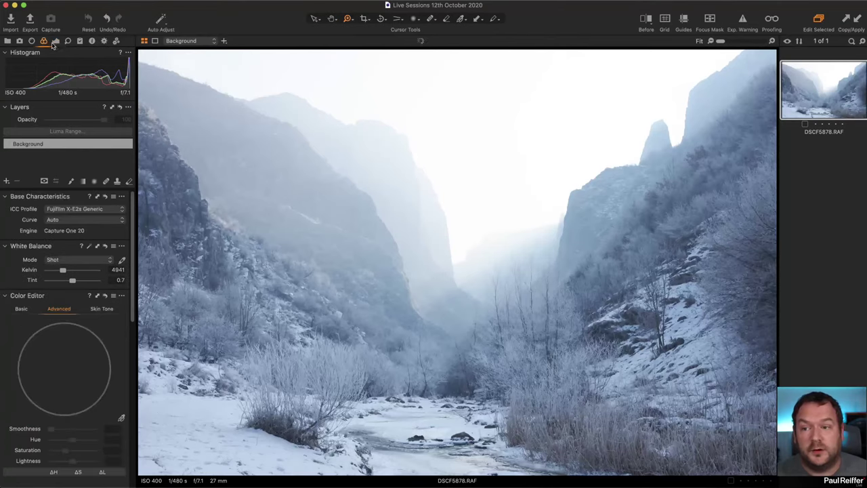
left_click(54, 221)
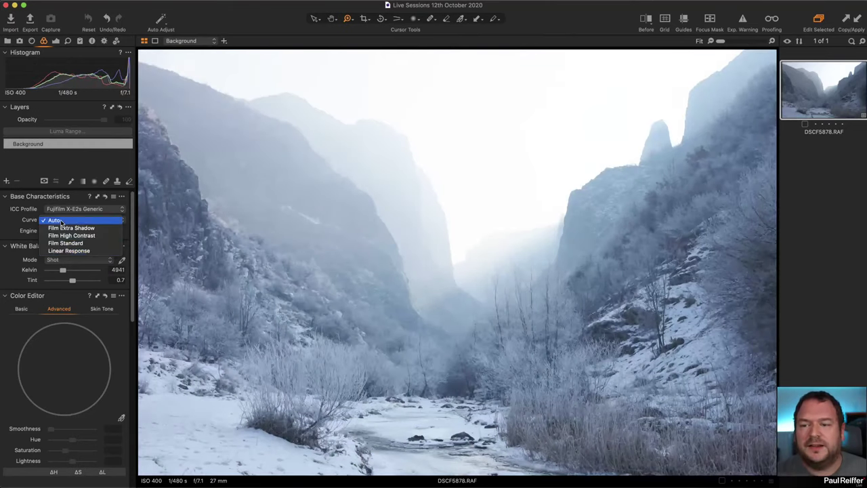
left_click(54, 220)
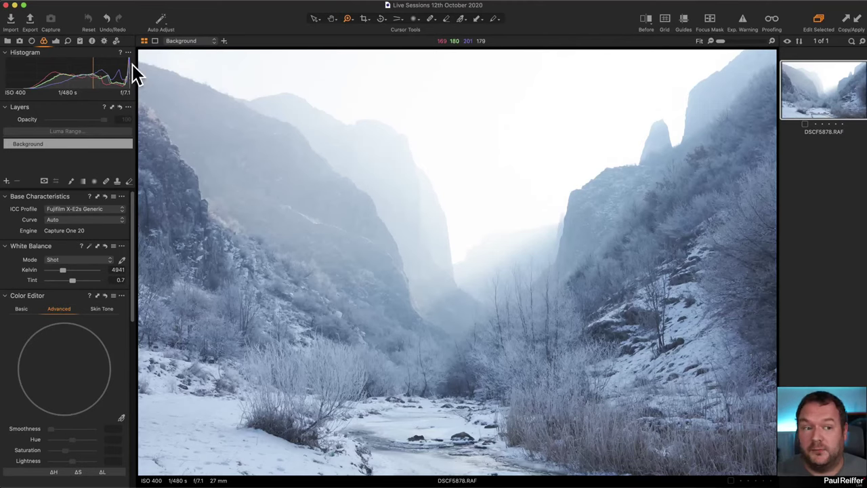
left_click(56, 41)
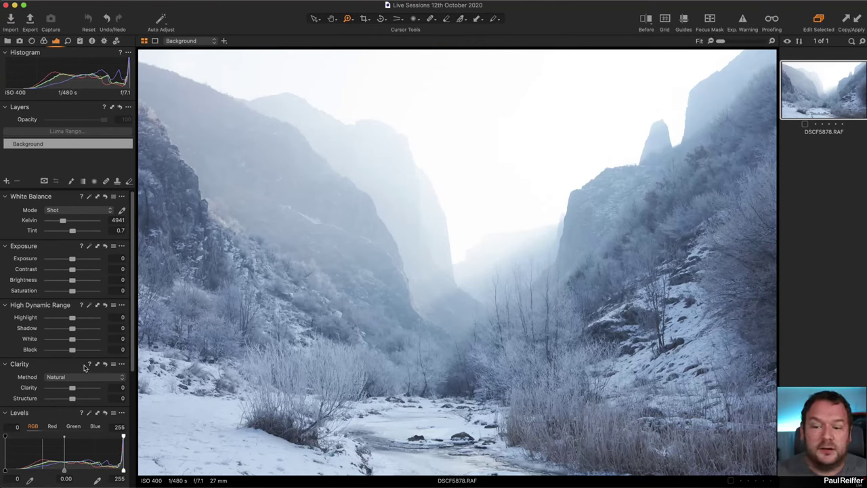
Pull Exposure down to -3.29 and zoom into the centre of the canyon
scroll(78, 419, "down", 1)
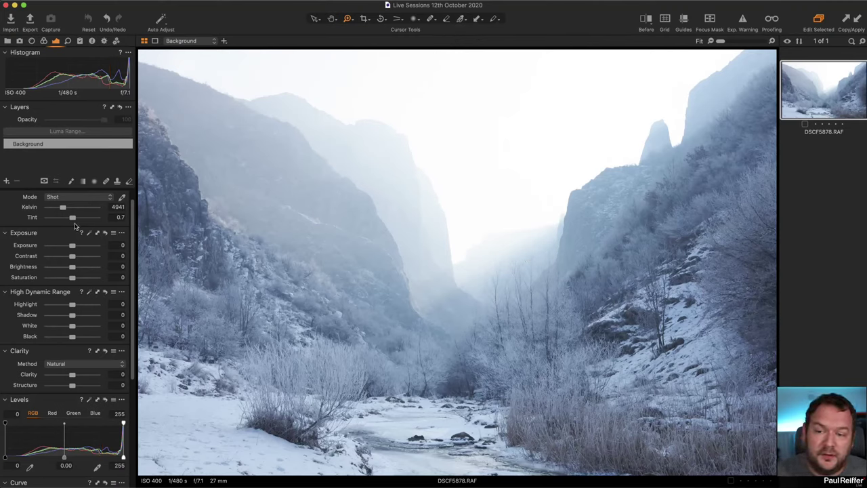
left_click_drag(72, 245, 52, 246)
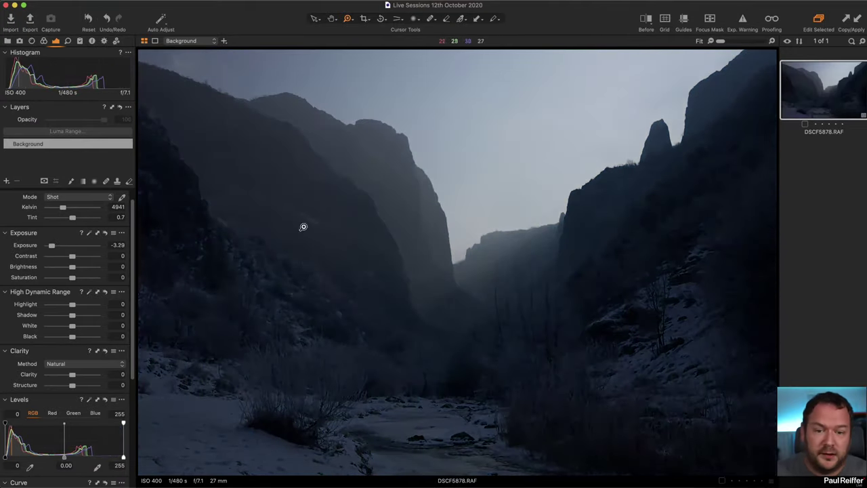
left_click_drag(430, 203, 560, 302)
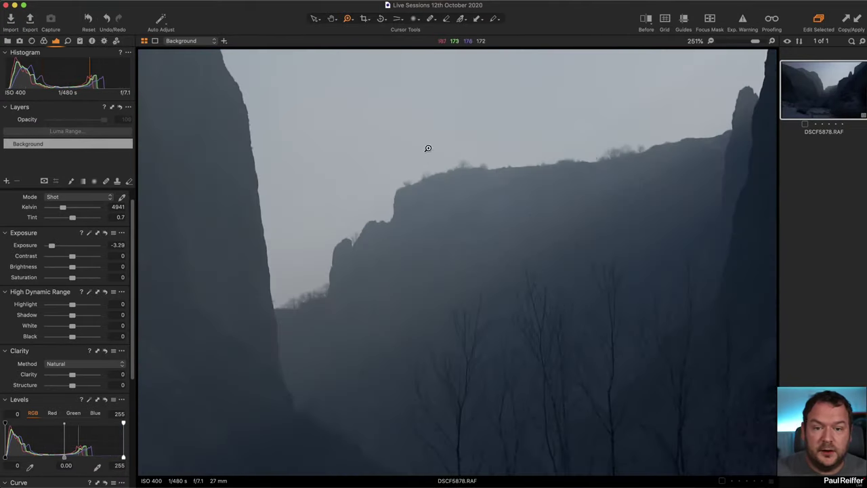
Scroll through the camera and lens metadata, then go back to the Exposure tools
left_click(90, 41)
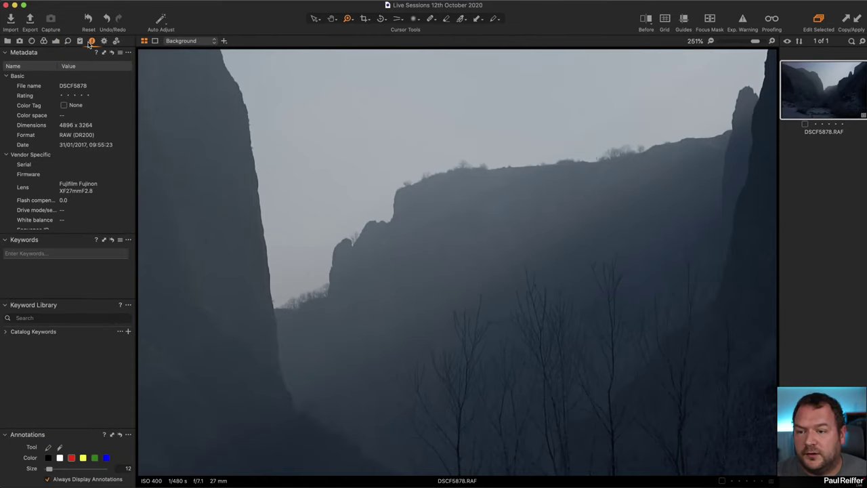
scroll(91, 184, "down", 1)
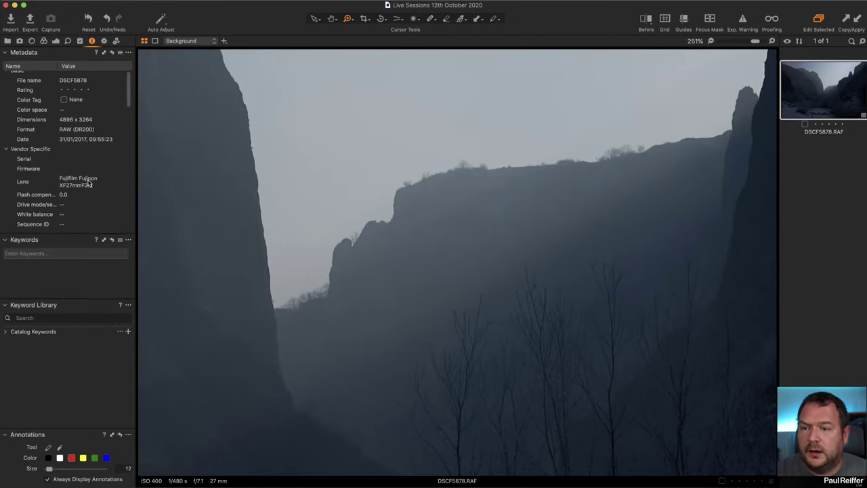
scroll(90, 183, "down", 5)
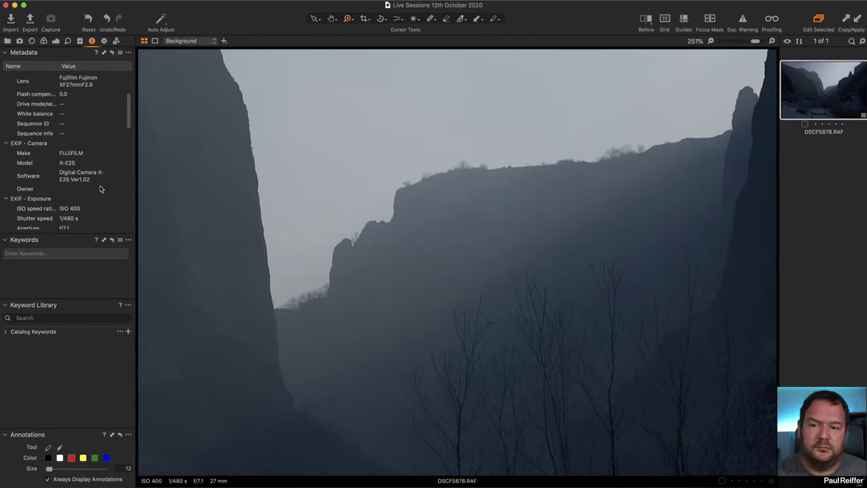
scroll(94, 146, "up", 6)
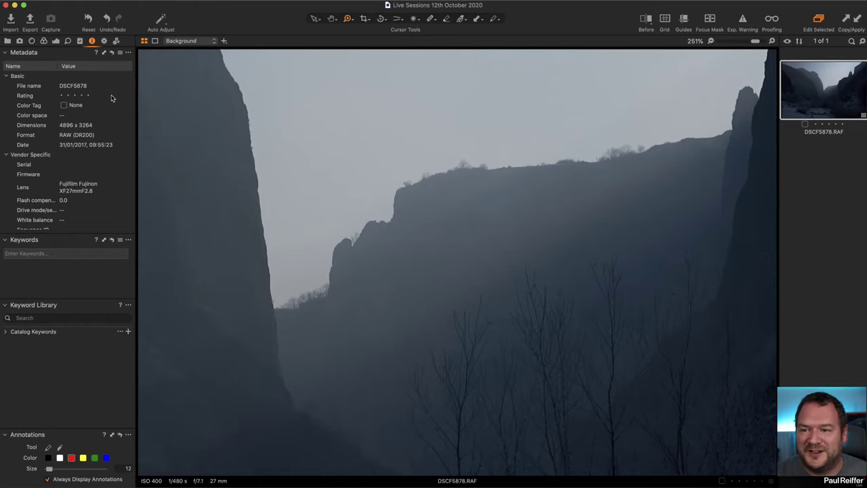
left_click(56, 41)
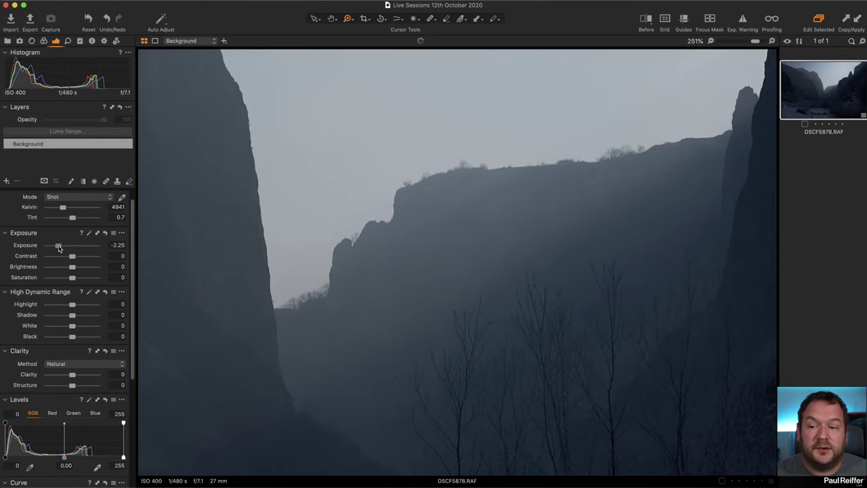
Reset Exposure to 0 and fit the whole snowy valley in view
left_click_drag(58, 248, 71, 249)
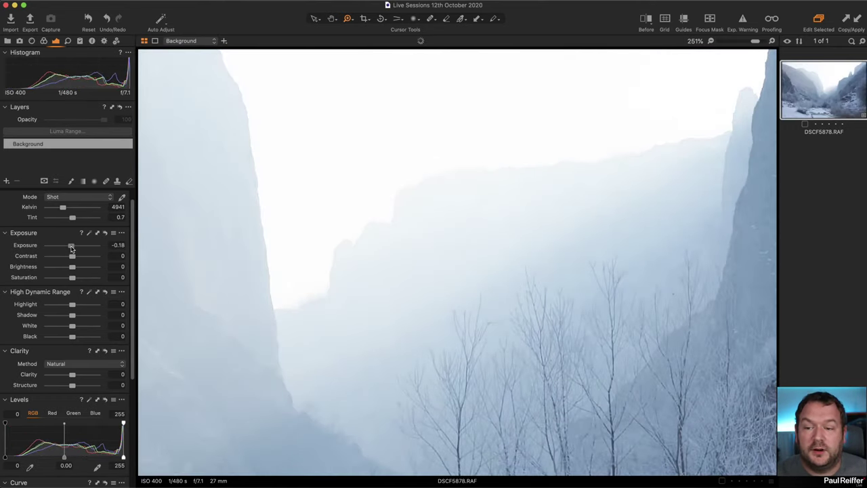
double_click(71, 249)
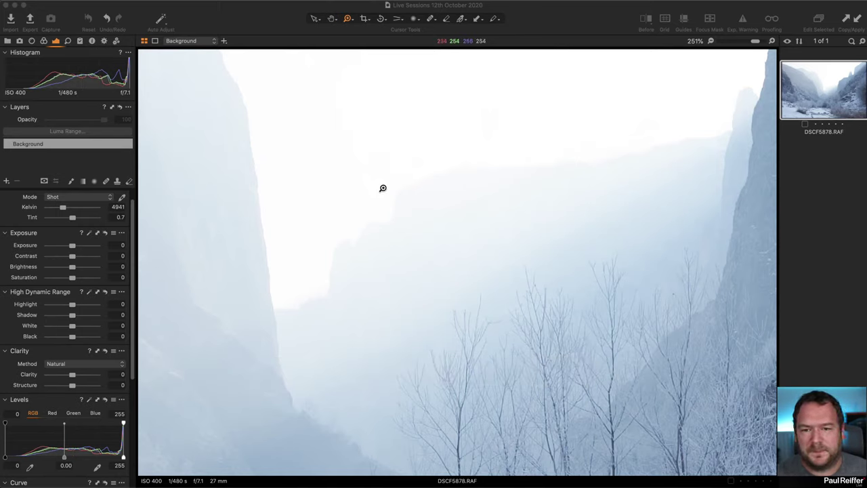
key("super+0")
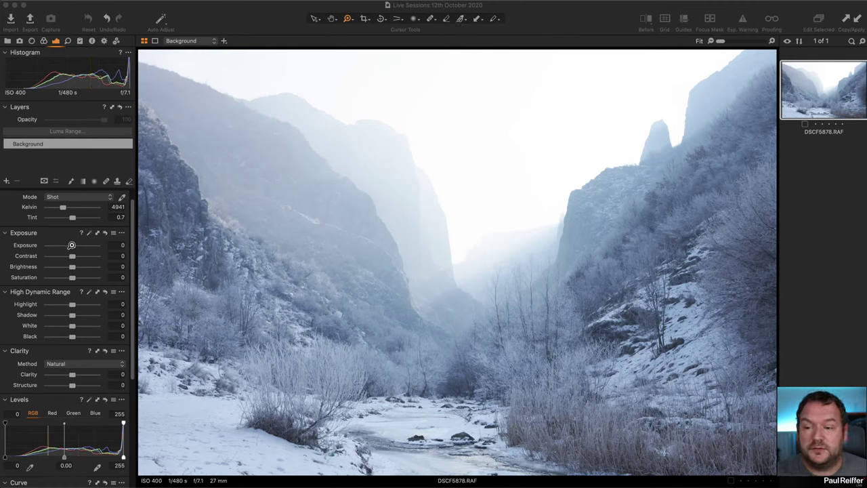
Try darkening the Exposure, then reset it back to 0
left_click_drag(72, 245, 59, 249)
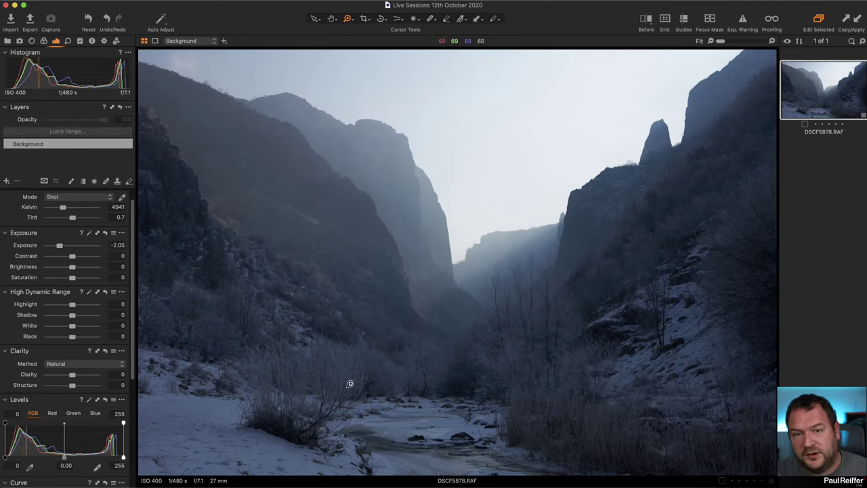
double_click(60, 247)
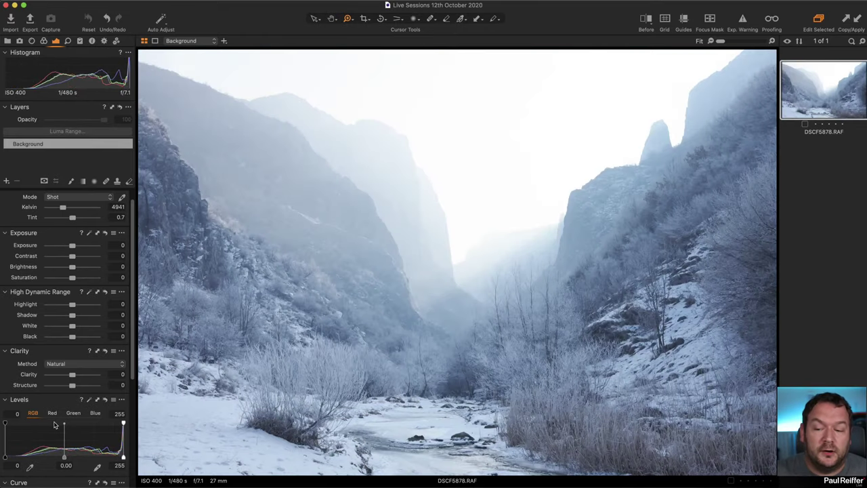
scroll(57, 425, "down", 5)
scroll(56, 424, "down", 2)
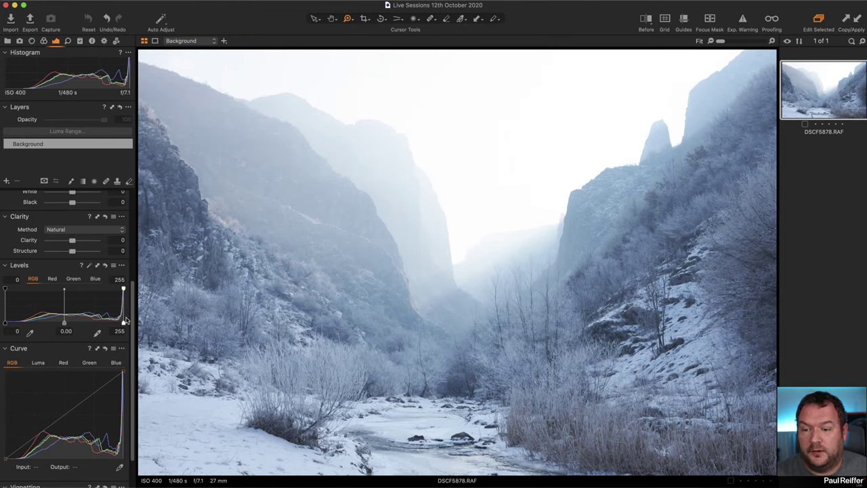
Move the Levels black input to 24 to deepen the canyon's shadows
scroll(125, 313, "up", 1)
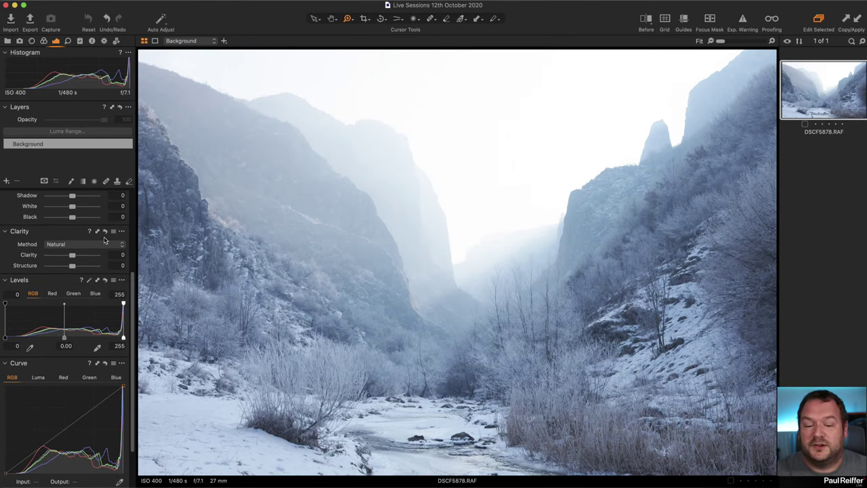
scroll(123, 303, "down", 1)
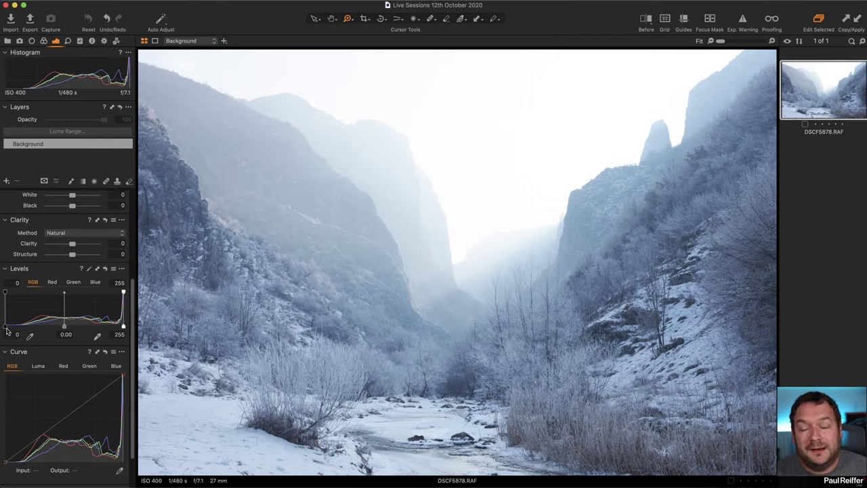
left_click_drag(5, 327, 15, 335)
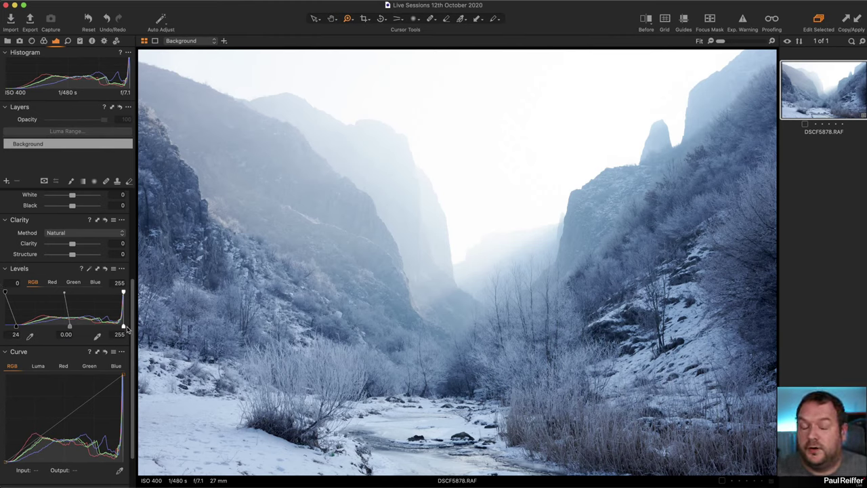
Set High Dynamic Range Highlight to -66 and White to -100, check the rock spire, then refit
scroll(82, 330, "up", 1)
scroll(82, 330, "up", 6)
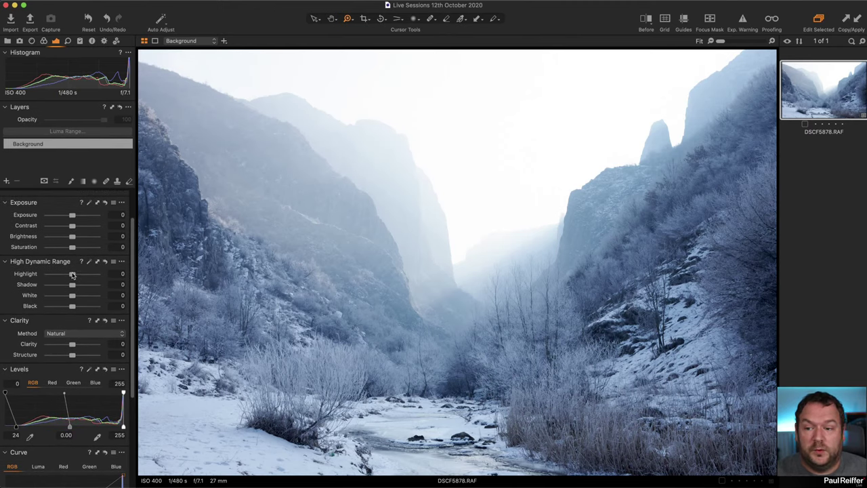
left_click_drag(72, 274, 47, 298)
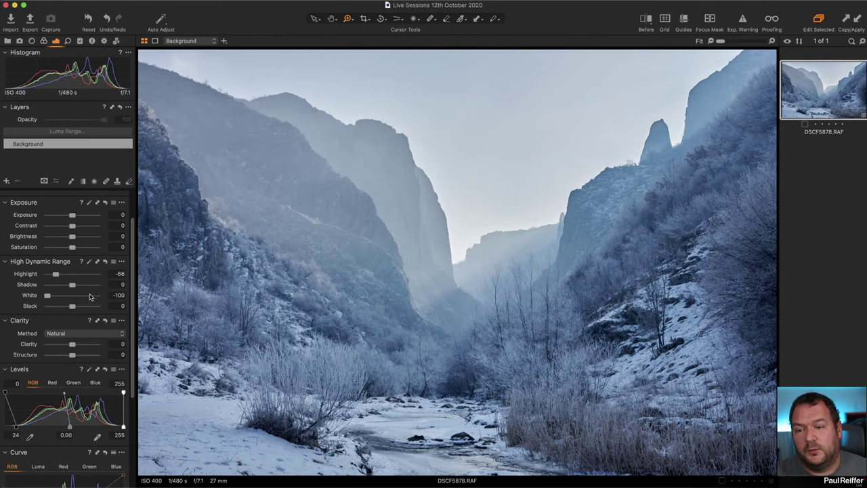
left_click_drag(622, 115, 688, 163)
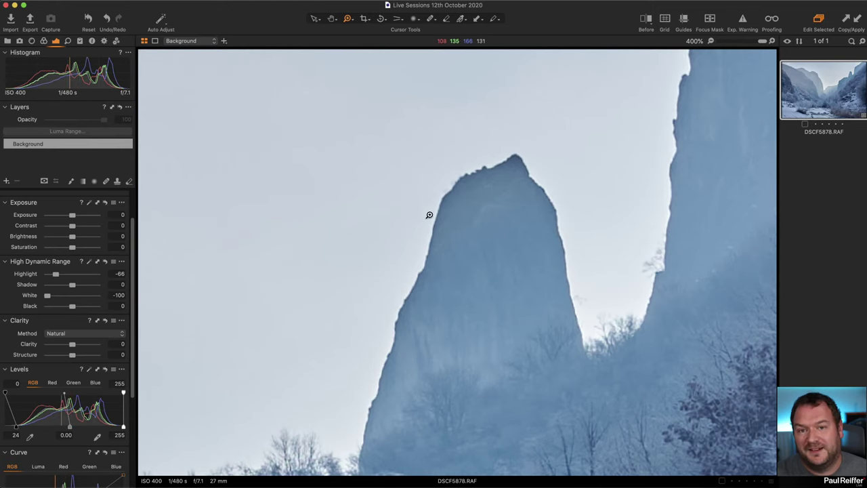
key("super+0")
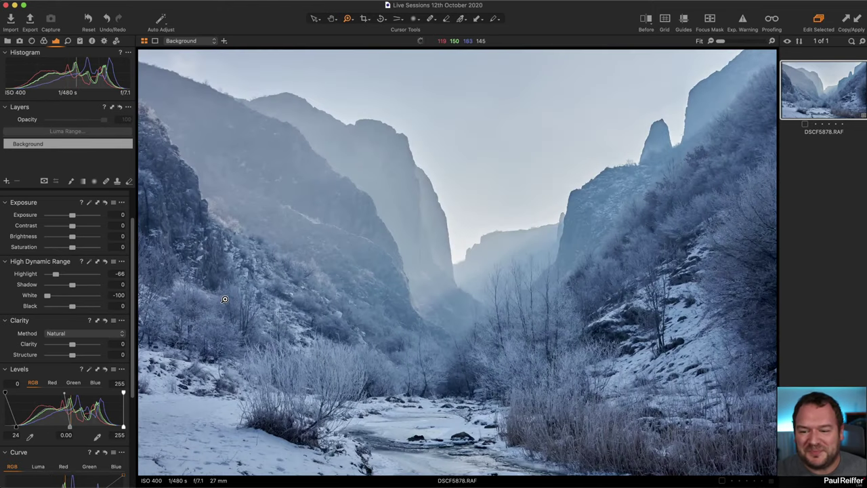
Raise White to -35 and lower Exposure to -0.18
left_click_drag(45, 297, 55, 274)
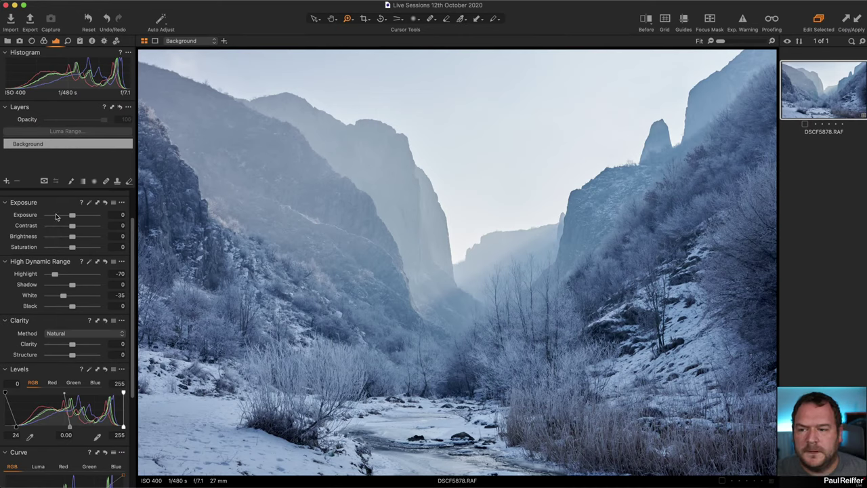
left_click_drag(72, 217, 71, 217)
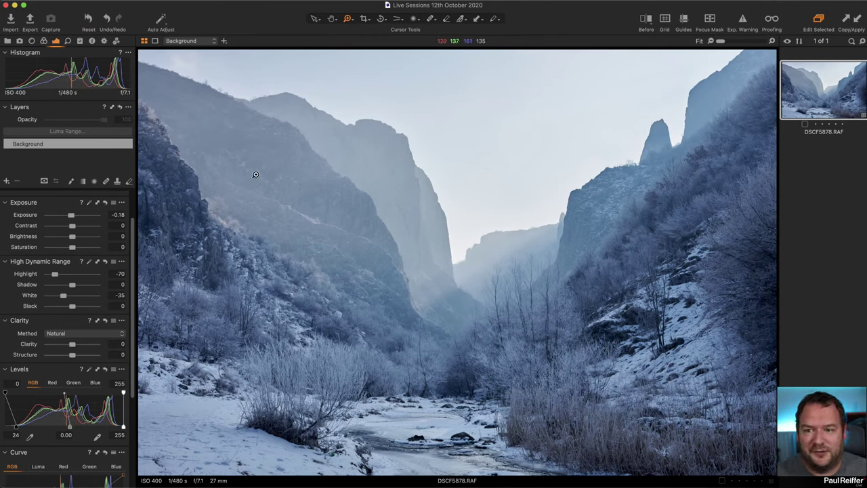
left_click(645, 20)
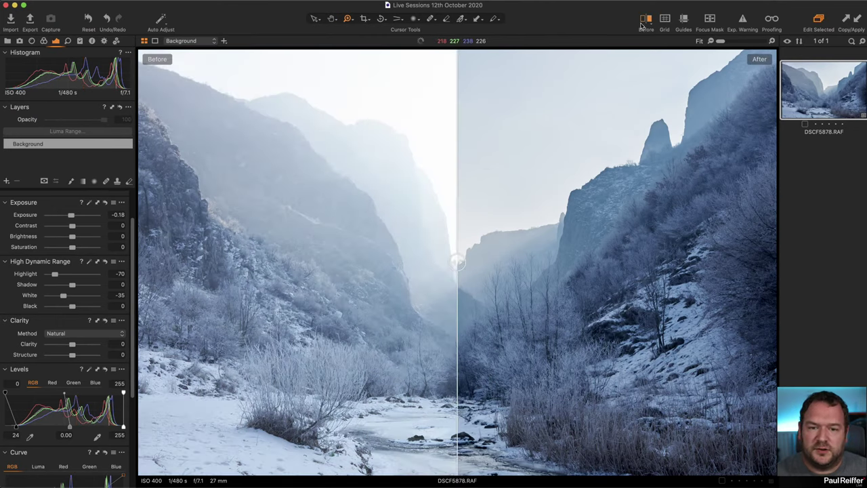
left_click_drag(456, 261, 26, 284)
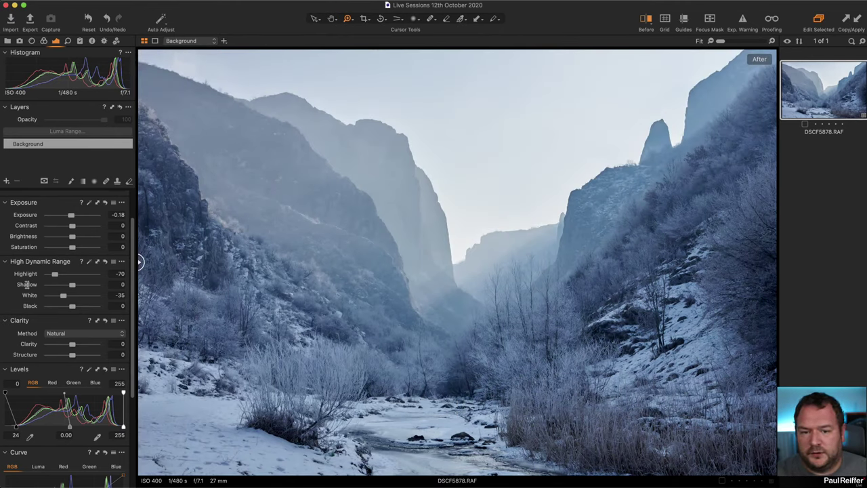
left_click_drag(138, 285, 420, 287)
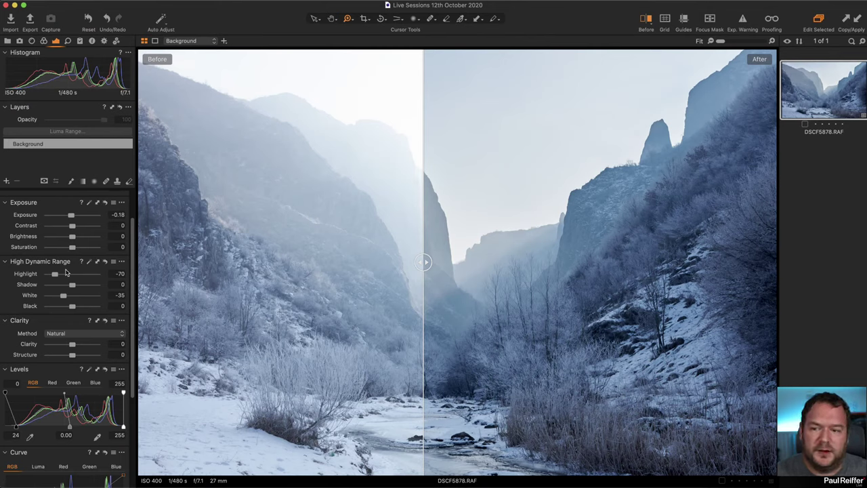
Set Highlight to -43 and White to -19, then compare before/after and show the full edit
mouse_move(55, 274)
left_mouse_down()
mouse_move(68, 298)
mouse_move(62, 275)
left_mouse_up()
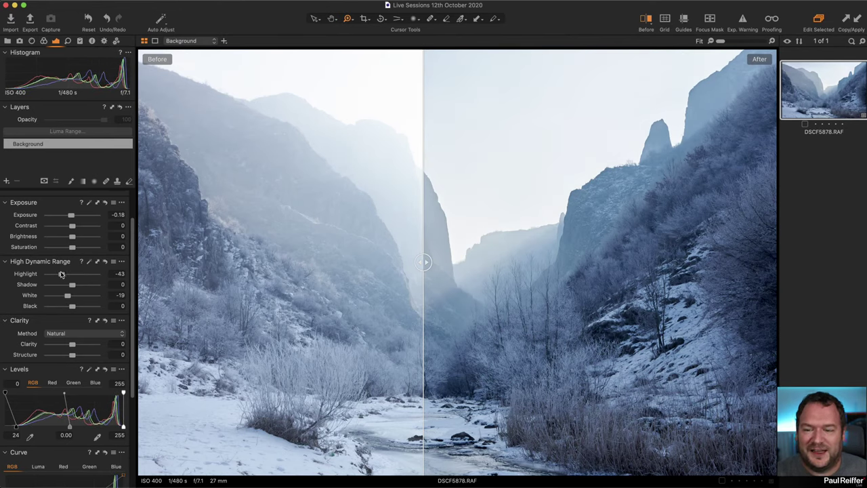
left_click_drag(421, 263, 309, 287)
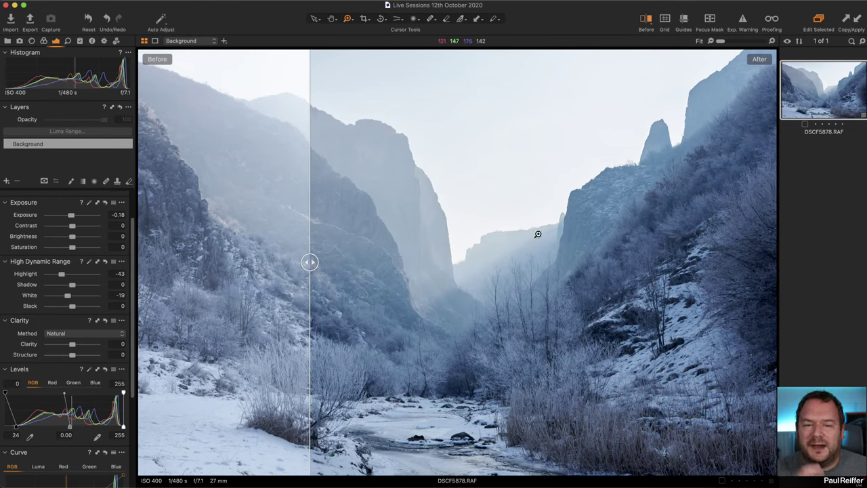
left_click_drag(310, 262, 330, 296)
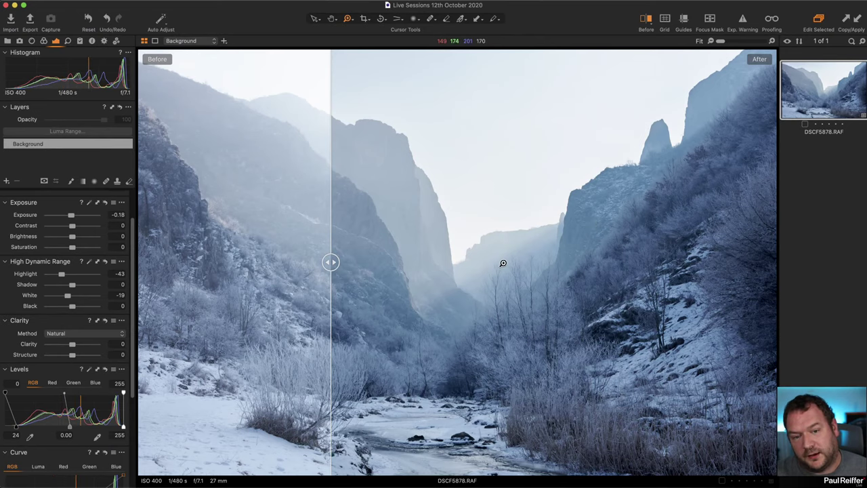
left_click_drag(331, 262, 611, 262)
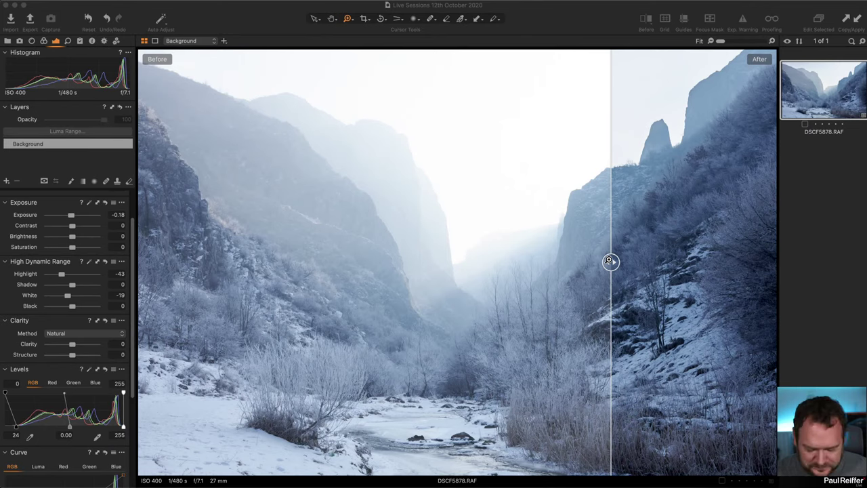
left_click(610, 261)
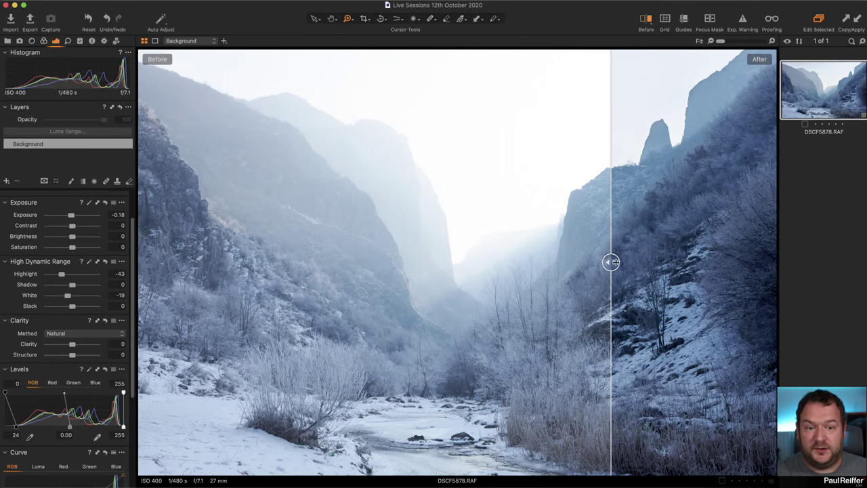
left_click_drag(610, 261, 120, 325)
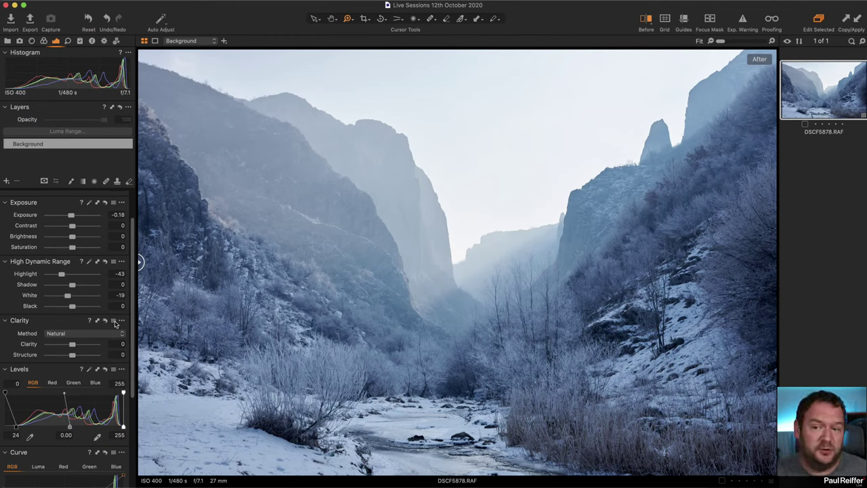
Slide the before/after divider so the original shows across most of the photo
scroll(52, 315, "up", 3)
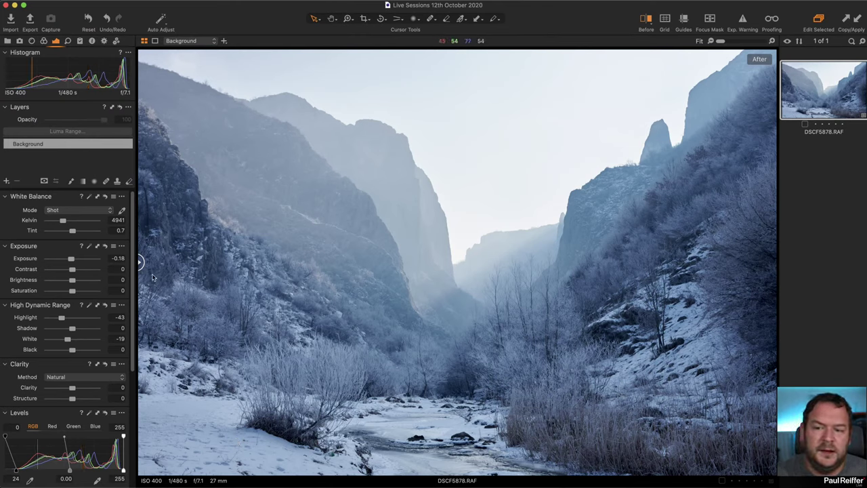
left_click_drag(141, 262, 601, 262)
left_click_drag(616, 291, 647, 294)
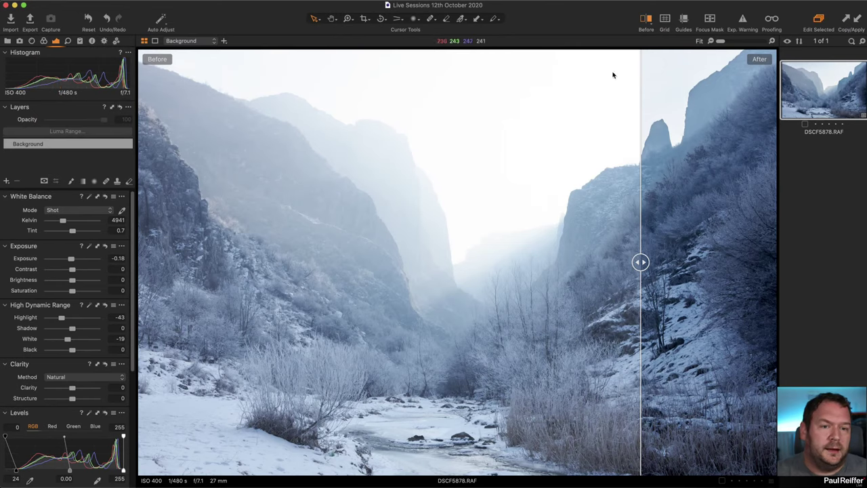
Clone DSCF5878.RAF into a second variant and reset that variant's adjustments to defaults
right_click(816, 89)
left_click(840, 124)
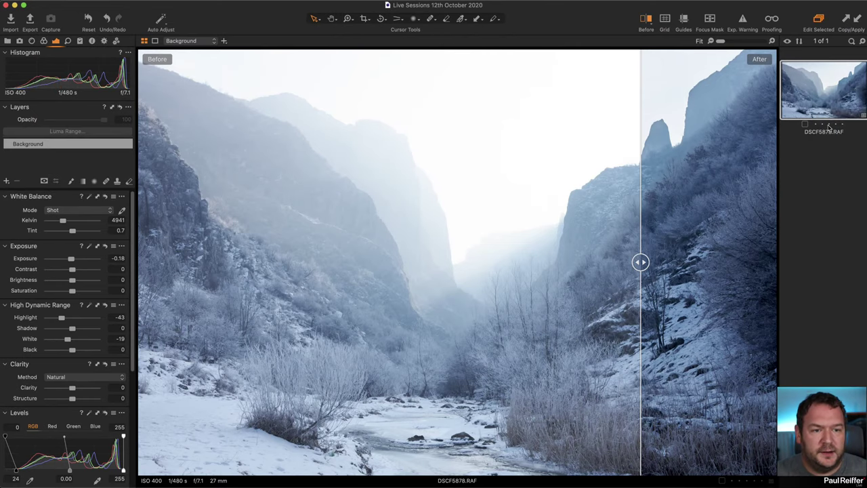
key("super+r")
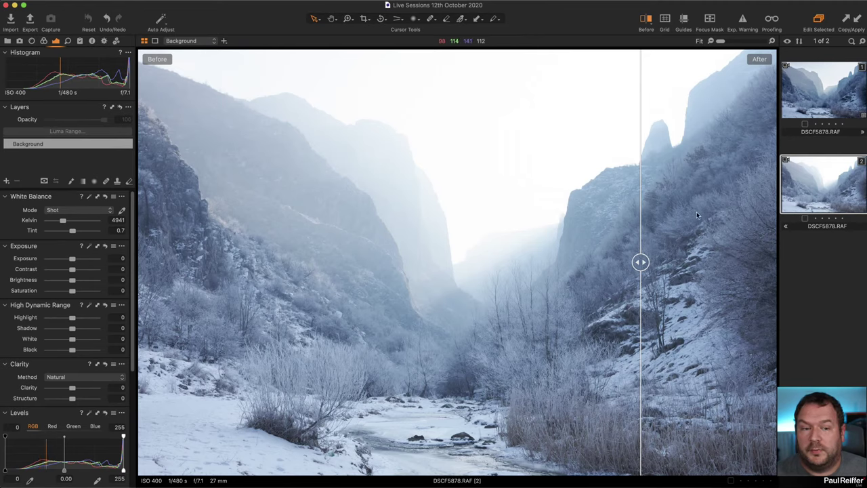
Return to edited variant 1 in full view with Before off, and arm the white balance picker
key("Up")
left_click_drag(639, 262, 13, 261)
left_click(646, 22)
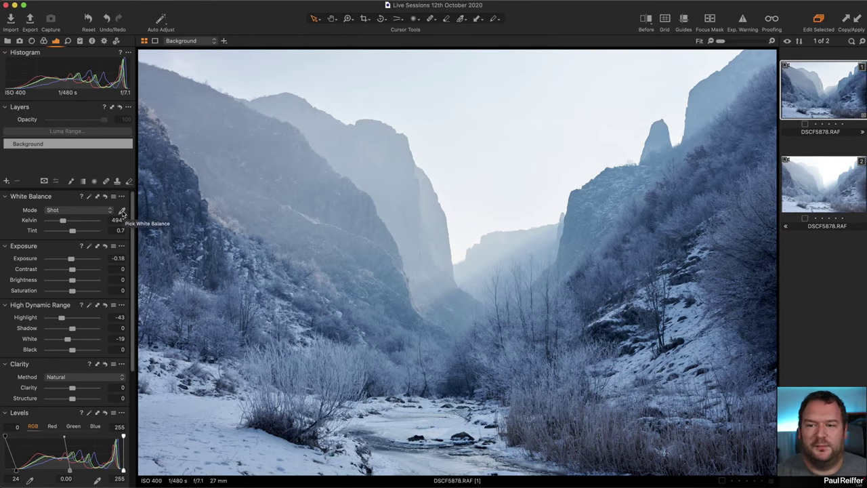
left_click(122, 213)
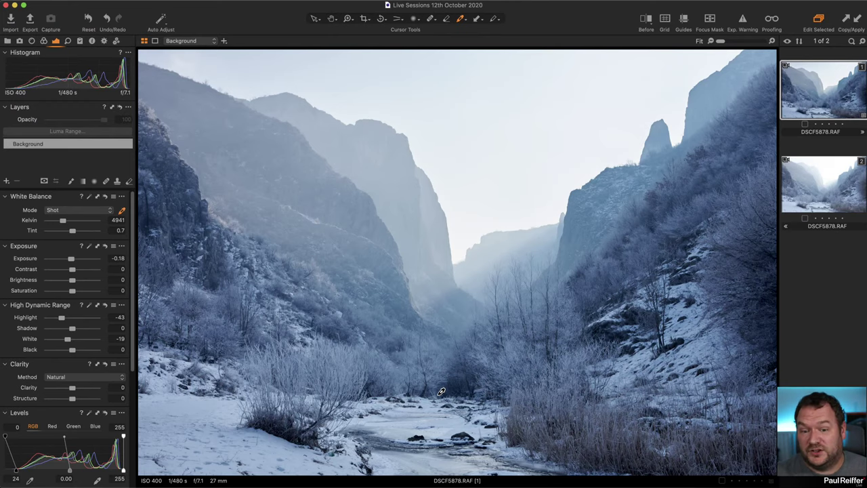
Sample white balance from the snow and cool the Kelvin value to 5533
left_click(408, 422)
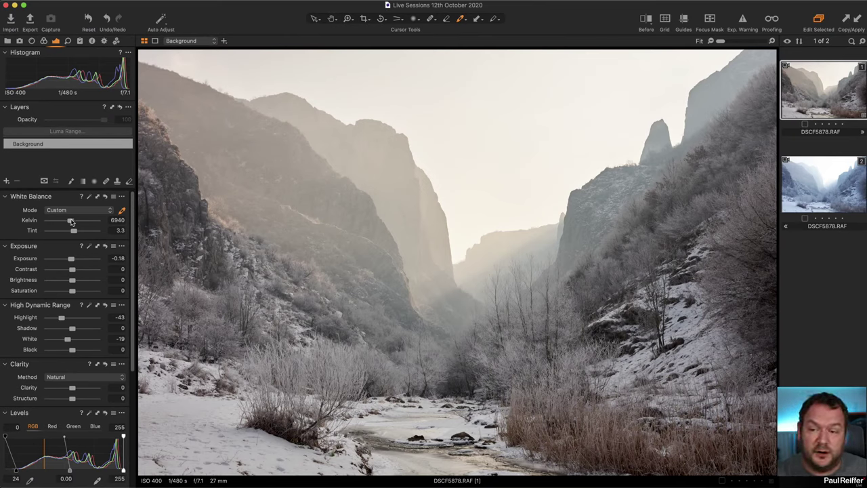
left_click_drag(71, 222, 75, 233)
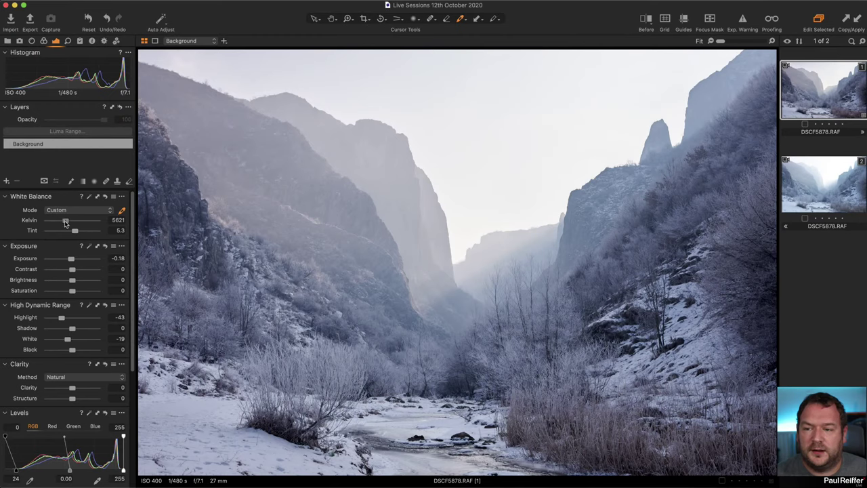
left_click_drag(65, 223, 64, 224)
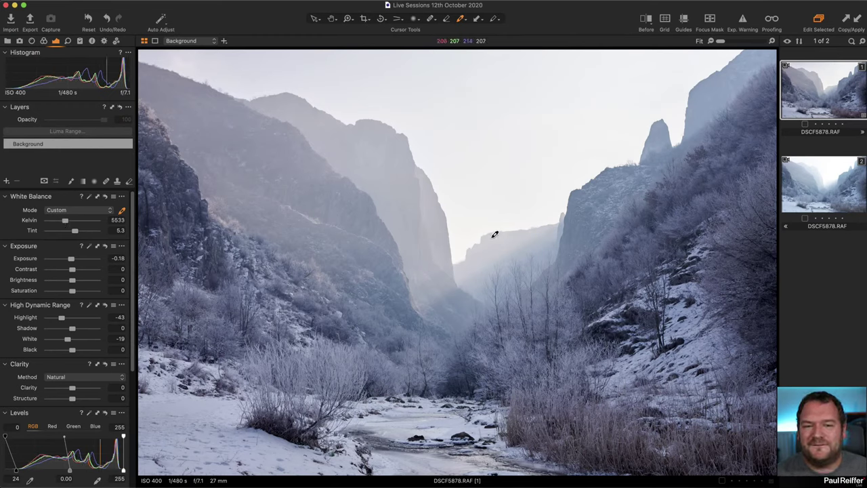
Turn the before/after split back on, delete the reset second variant, and set Tint to 4.5
left_click(647, 20)
left_click_drag(454, 267, 139, 262)
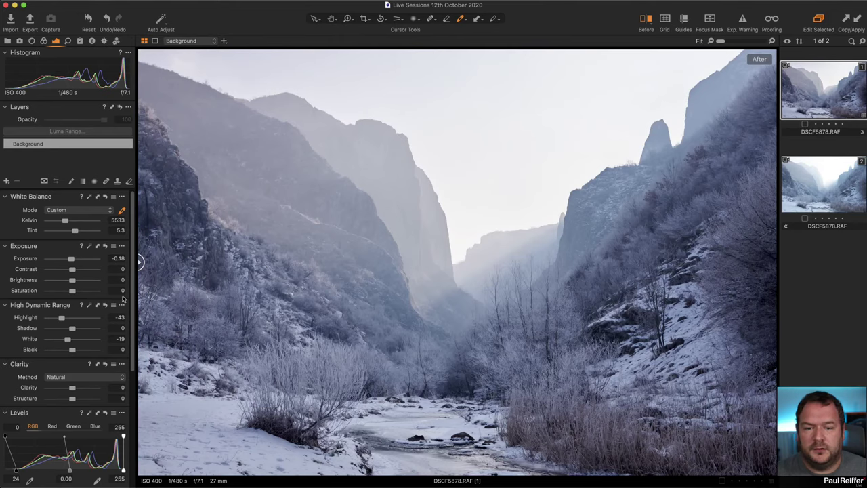
key("super+z")
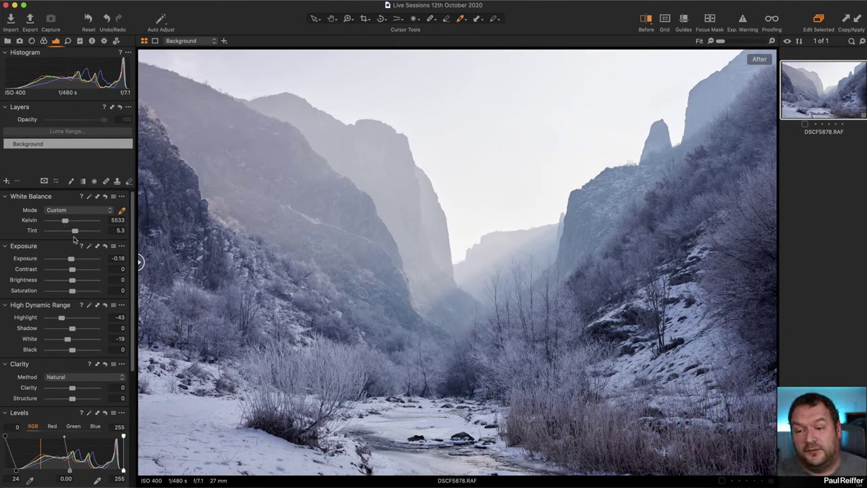
mouse_move(77, 234)
left_mouse_down()
mouse_move(102, 235)
mouse_move(75, 237)
left_mouse_up()
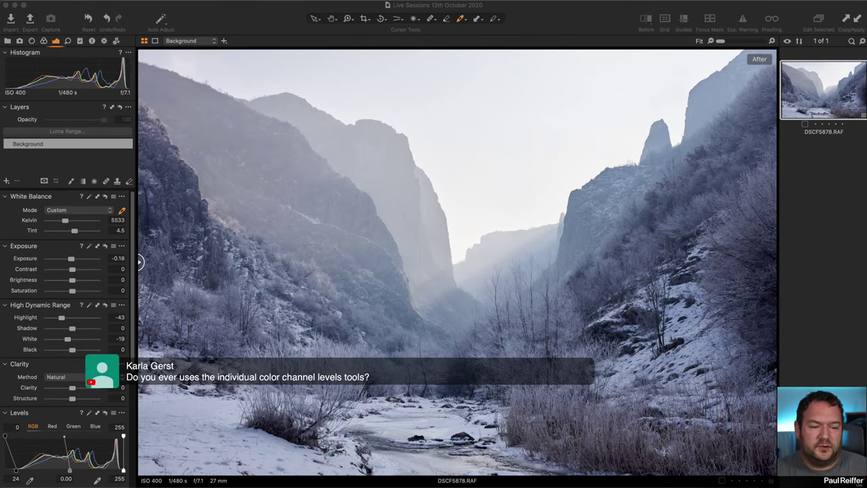
Make a fresh copy variant of DSCF5878.RAF
right_click(796, 91)
left_click(813, 124)
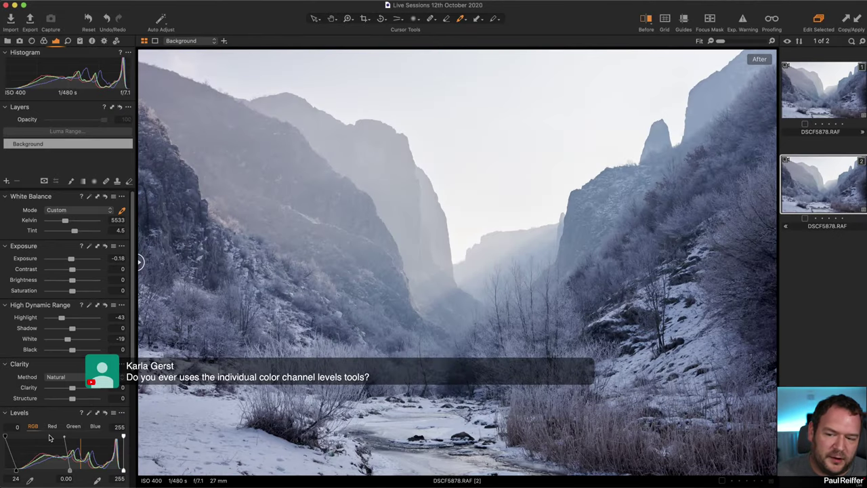
scroll(68, 406, "down", 2)
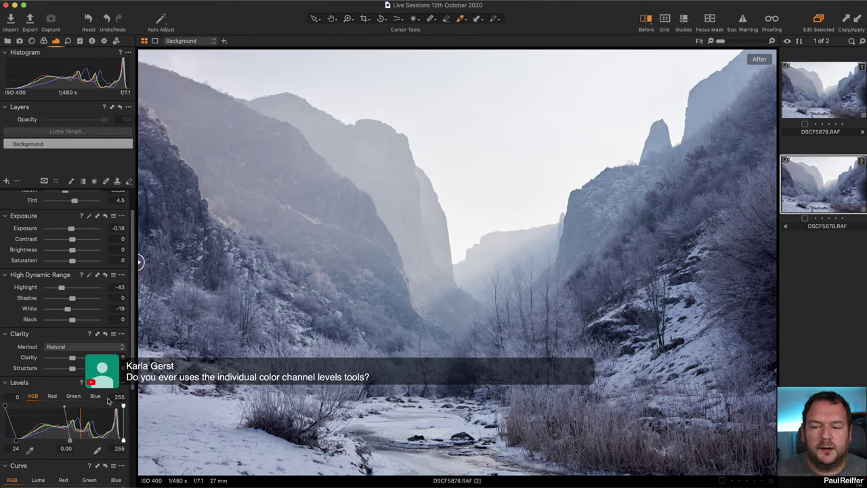
Return the Levels black point to 0, test the Blue and Green black points at 23, then reset Green to 0
left_click_drag(16, 440, 6, 440)
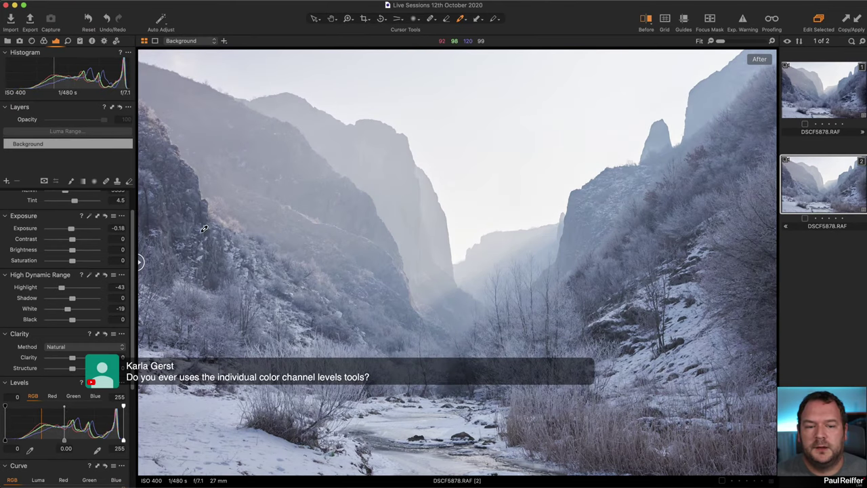
left_click(52, 396)
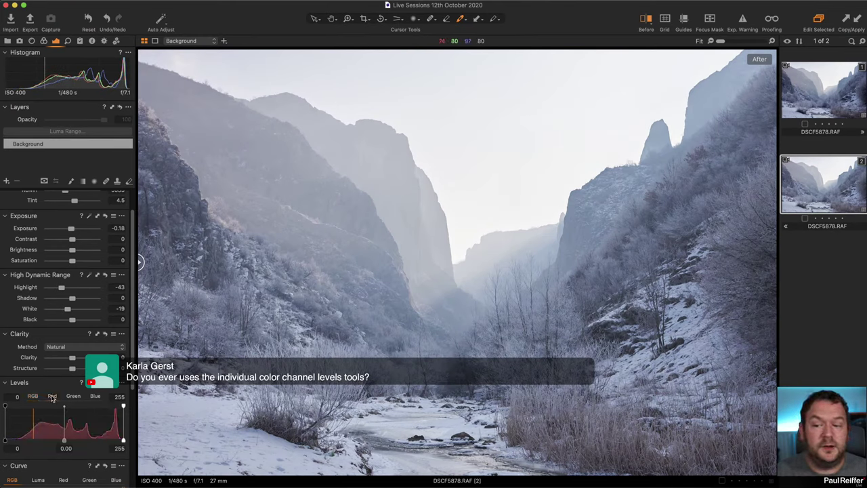
left_click(94, 395)
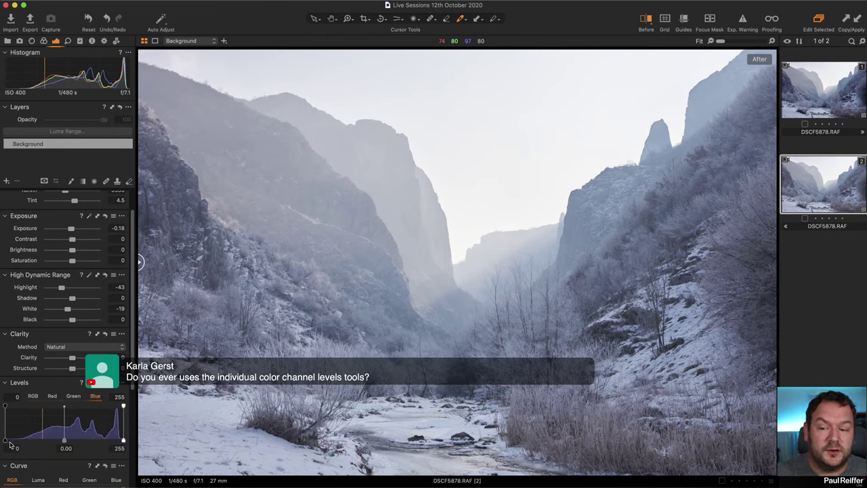
left_click_drag(6, 441, 19, 440)
left_click(72, 396)
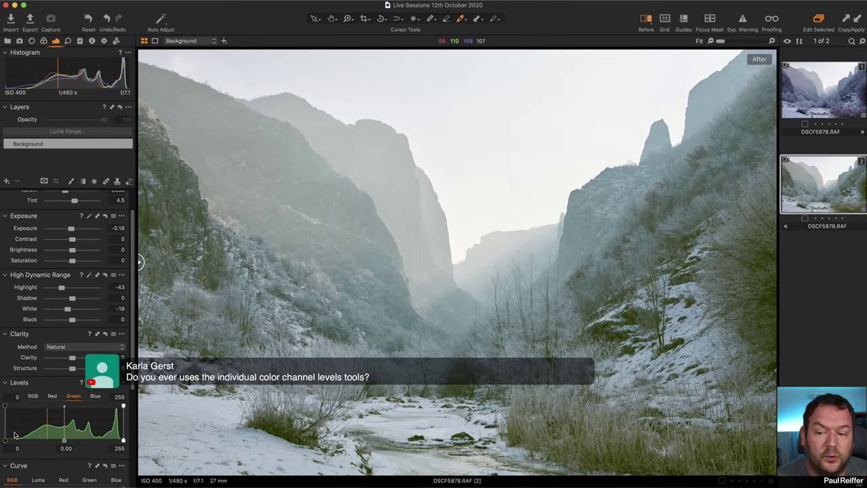
left_click_drag(6, 440, 19, 439)
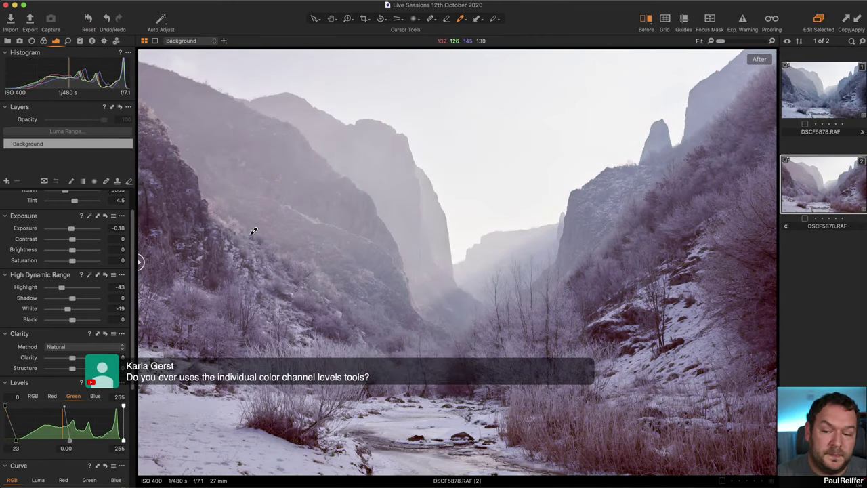
left_click(105, 383)
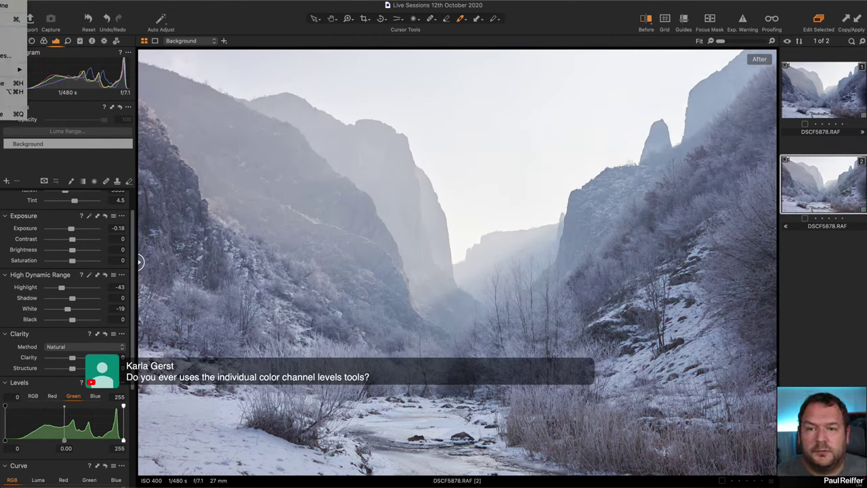
Review the Levels Channel Mode options in Exposure preferences, keeping RGB Channel
key("super+comma")
left_click_drag(468, 276, 461, 66)
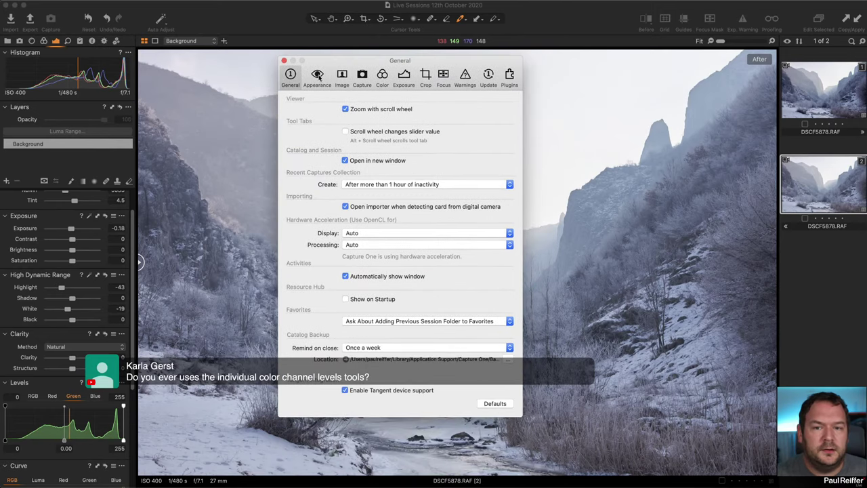
left_click(403, 77)
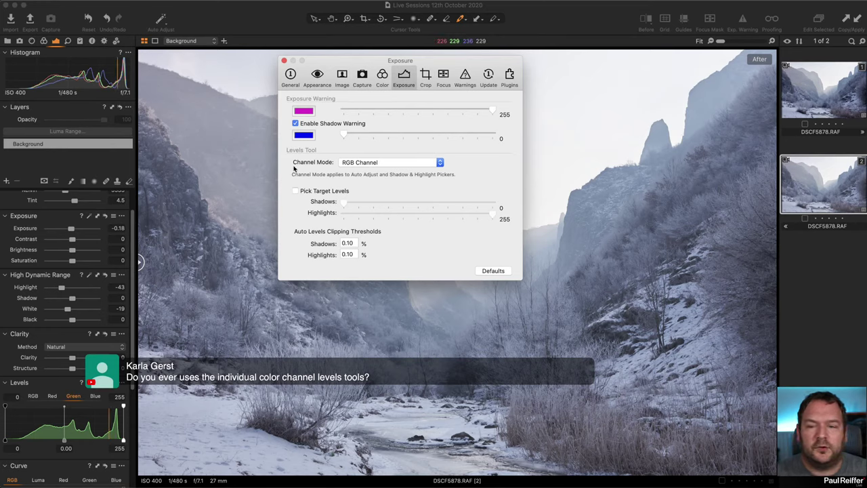
left_click(370, 163)
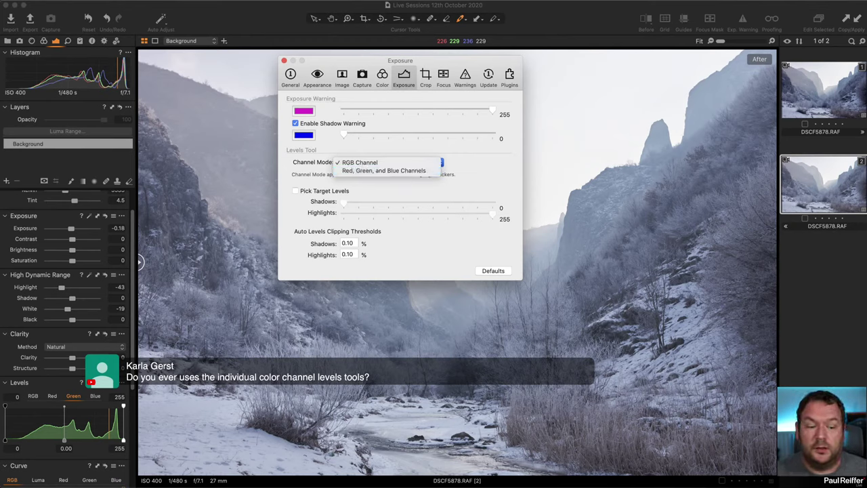
left_click(414, 218)
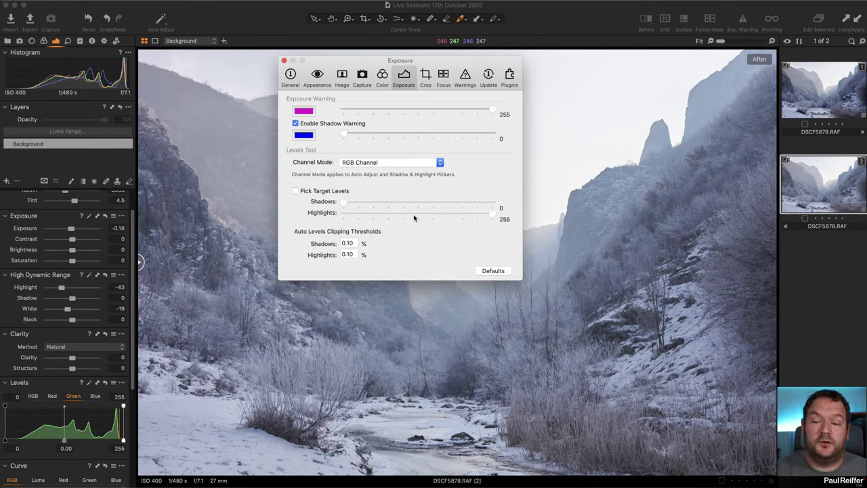
left_click(32, 396)
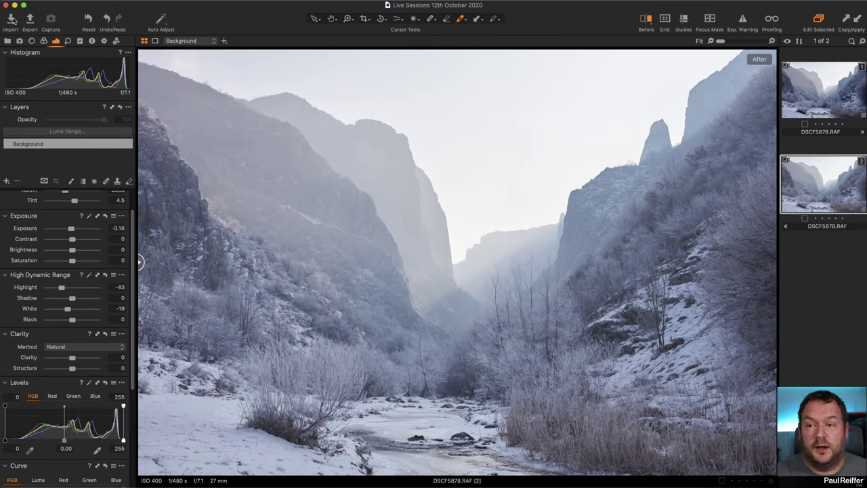
Try Red, Green, and Blue Channels mode, revert to RGB Channel, then test and undo Auto Levels
key("super+comma")
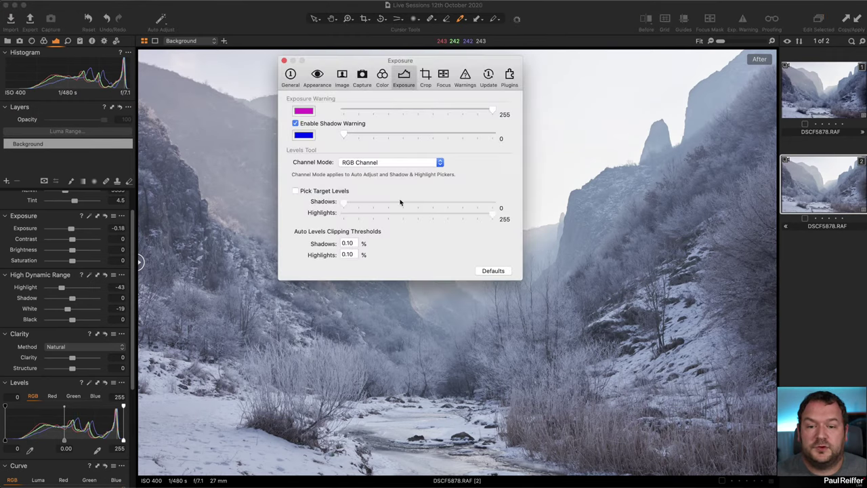
left_click(372, 162)
left_click(372, 171)
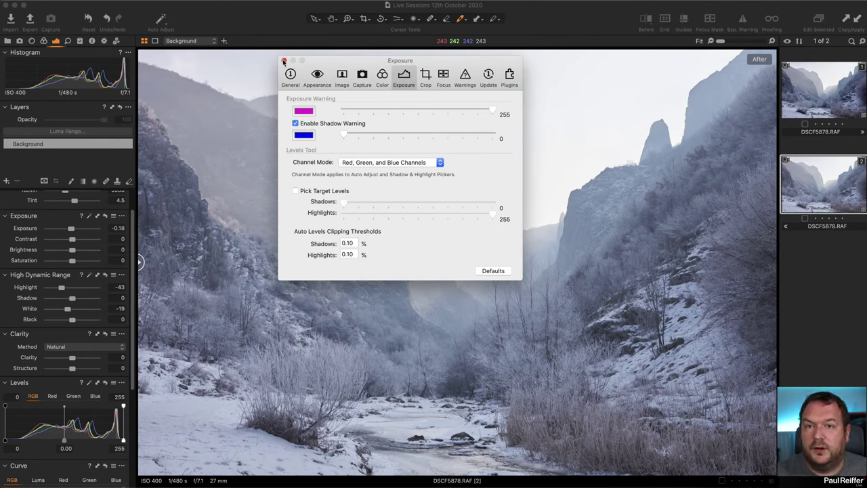
left_click(394, 163)
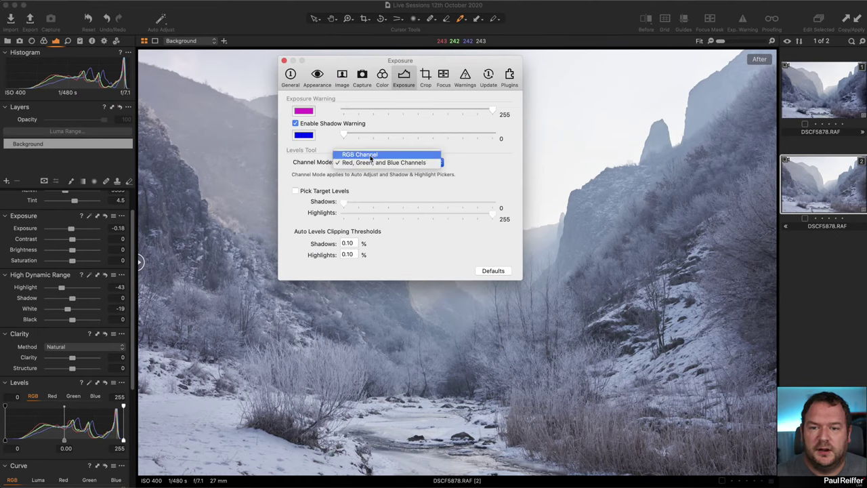
left_click(386, 151)
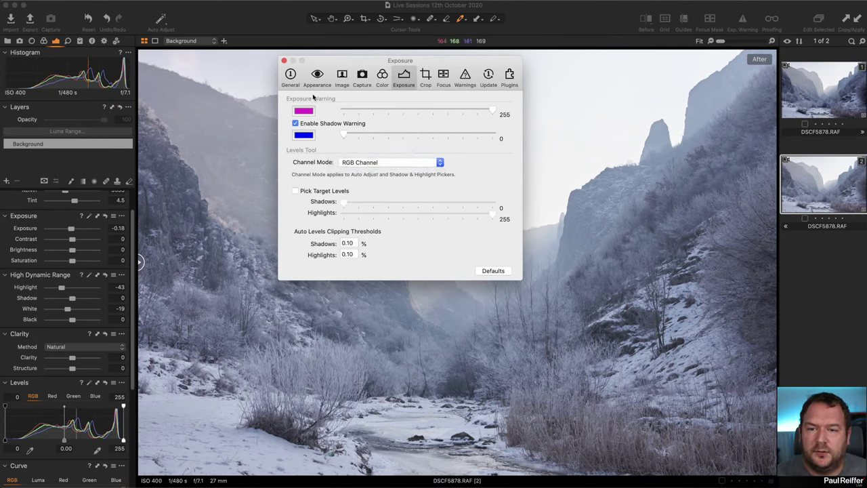
left_click(284, 61)
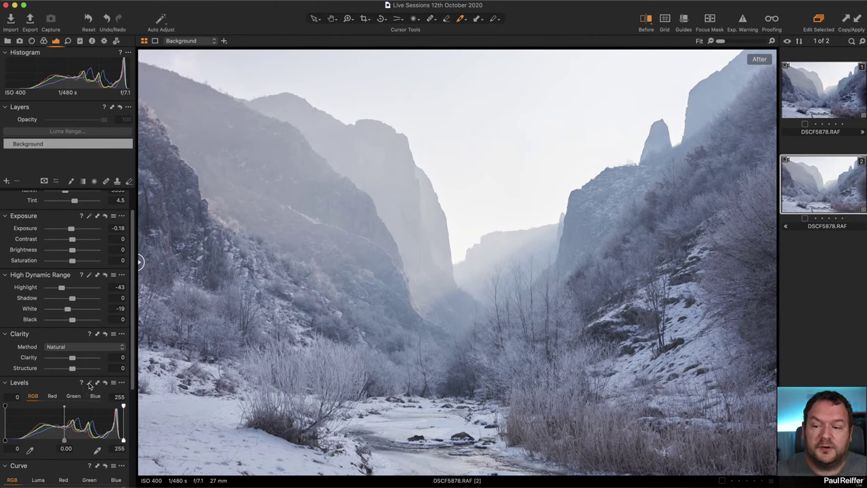
left_click(90, 385)
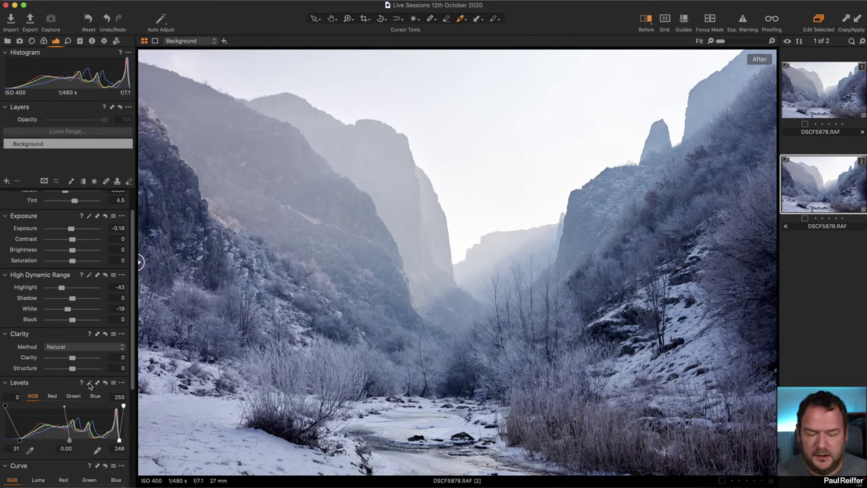
key("super+z")
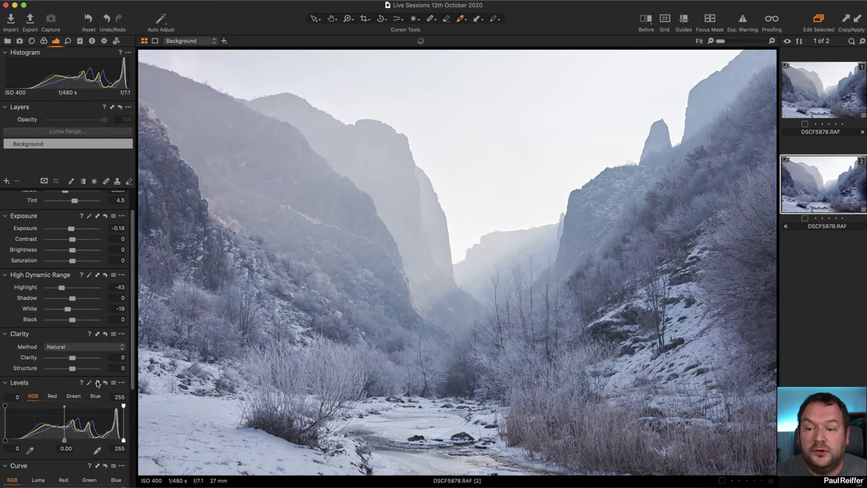
Set Levels Channel Mode to Red, Green, and Blue Channels and apply Auto Levels
left_click(14, 1)
left_click(14, 19)
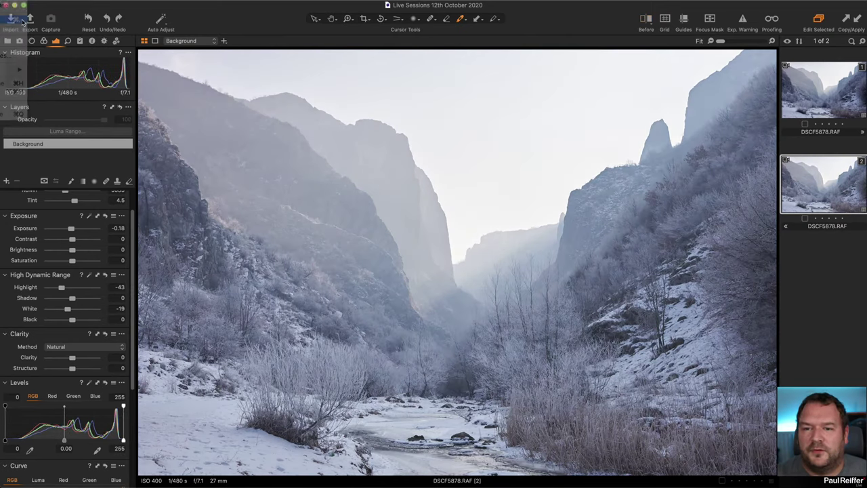
left_click(386, 162)
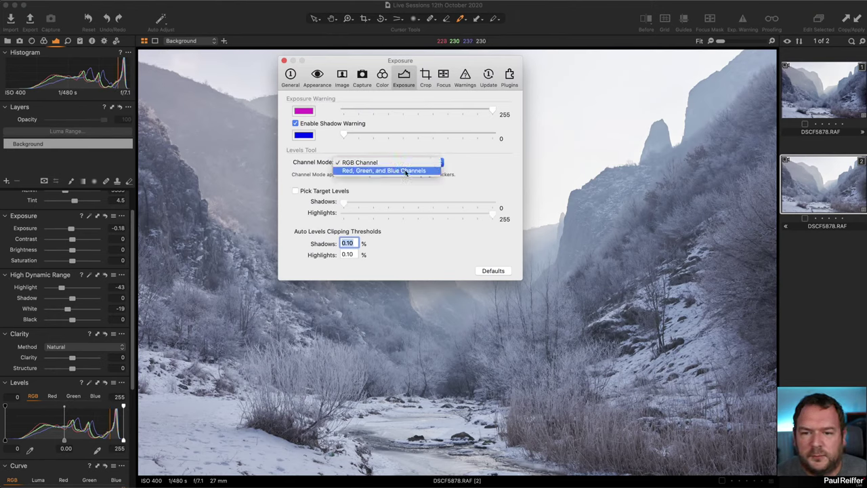
left_click(399, 171)
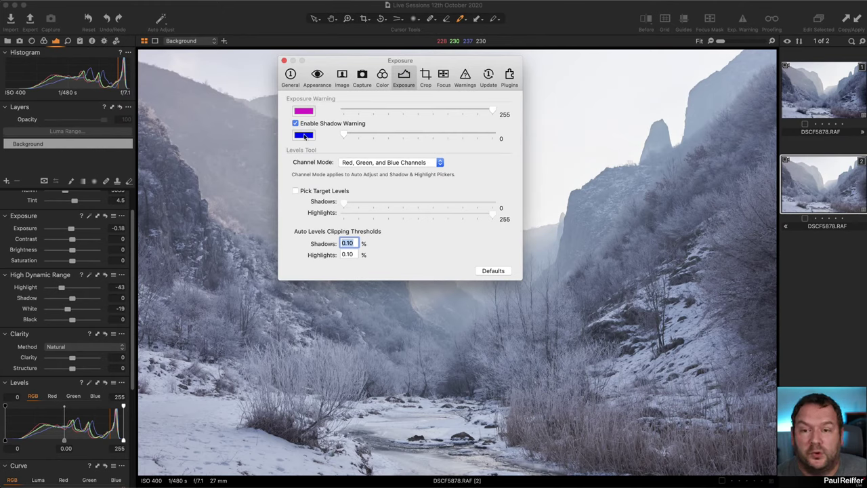
left_click(284, 61)
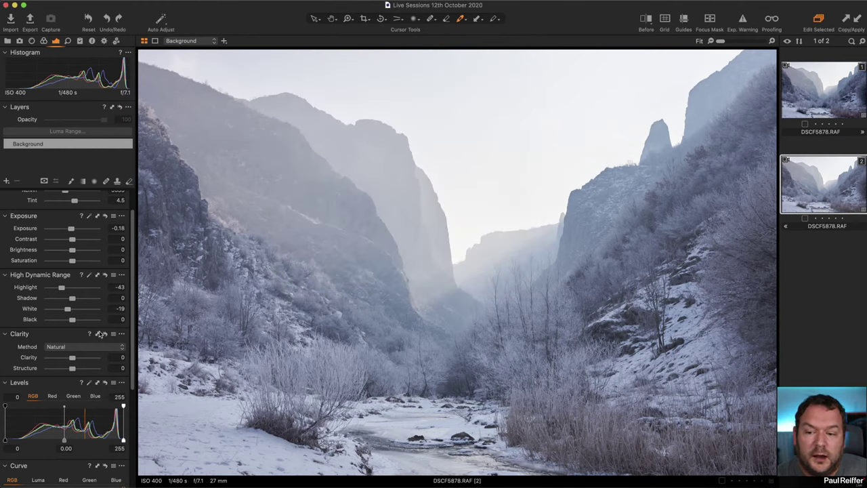
left_click(92, 384)
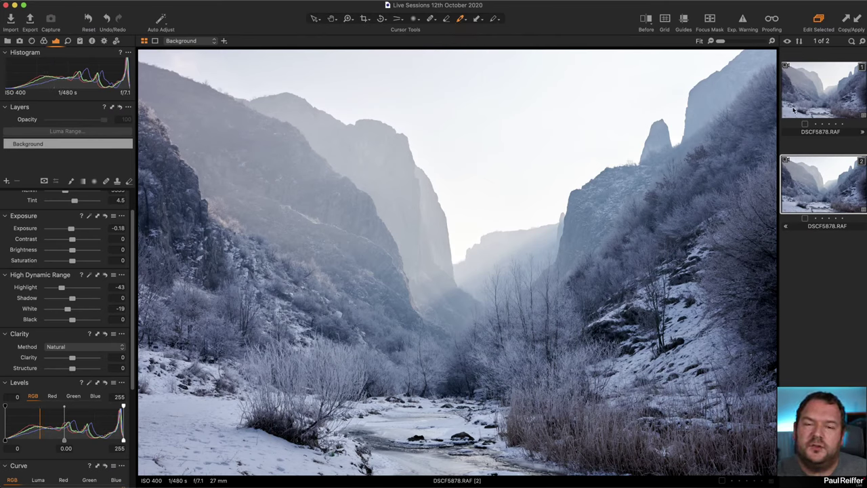
right_click(820, 174)
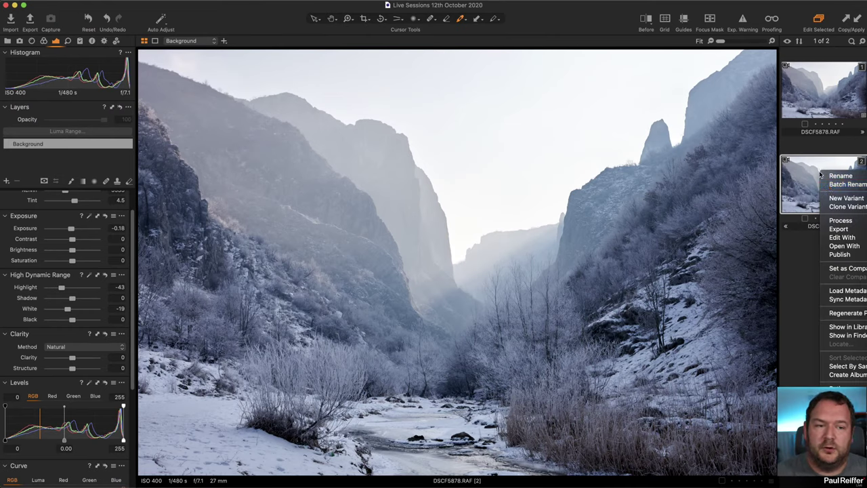
left_click(850, 207)
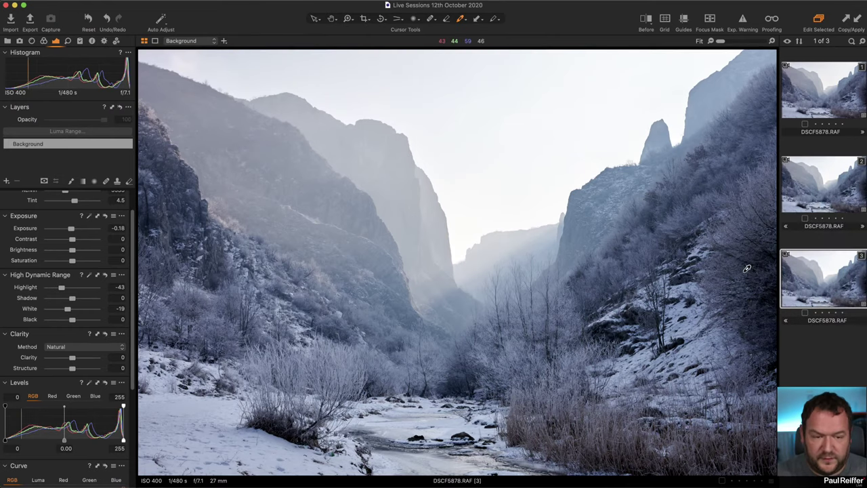
left_click(105, 383)
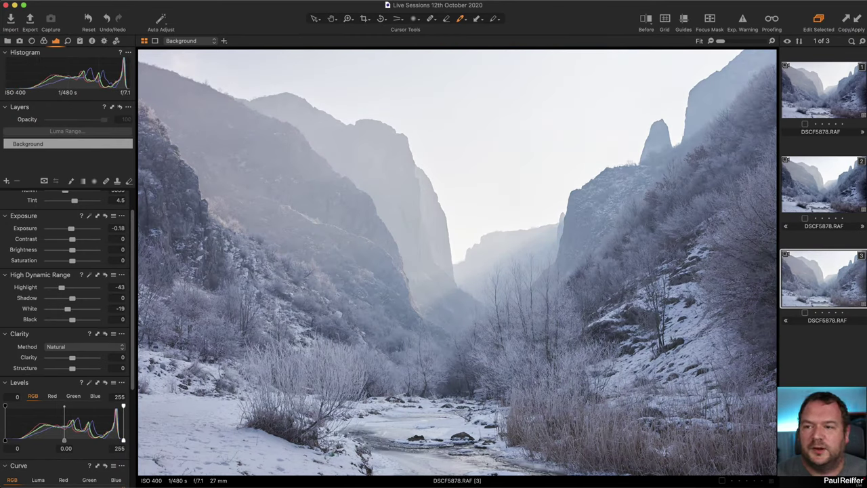
left_click(14, 24)
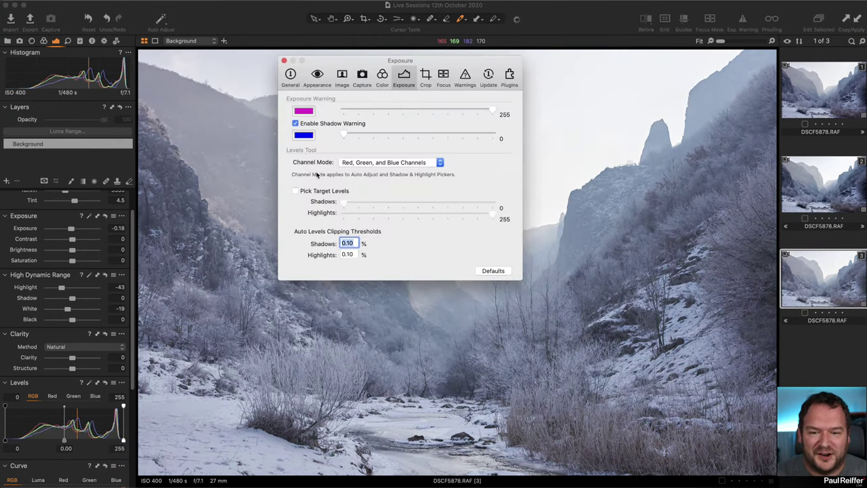
left_click(373, 162)
left_click(362, 153)
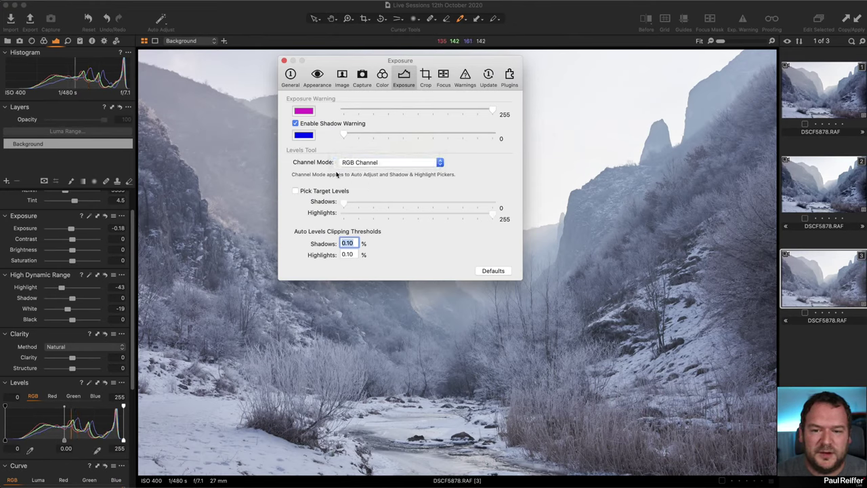
left_click(284, 61)
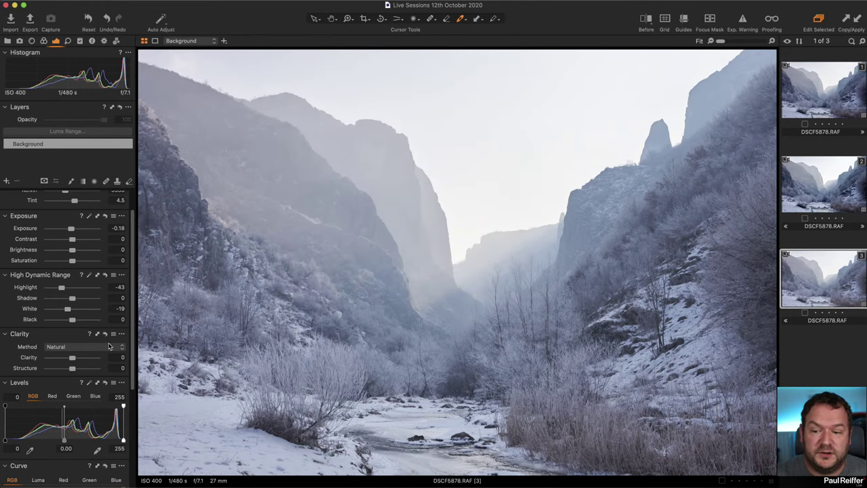
left_click(87, 383)
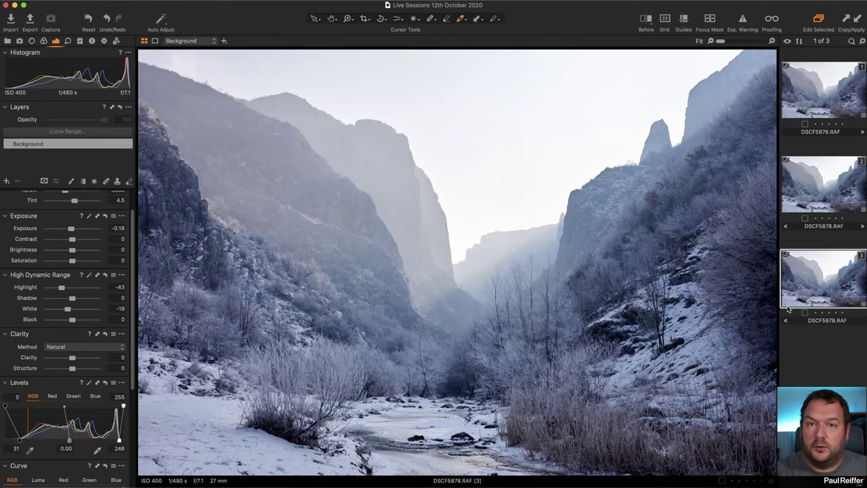
left_click(812, 192)
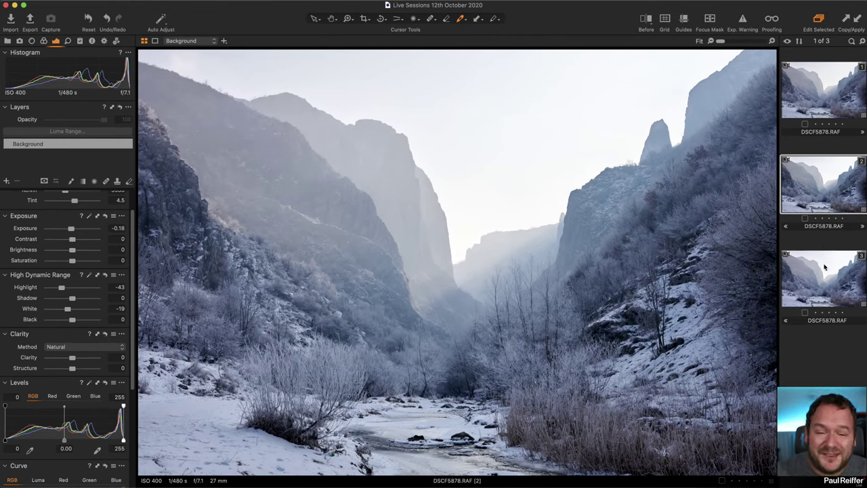
left_click(825, 265)
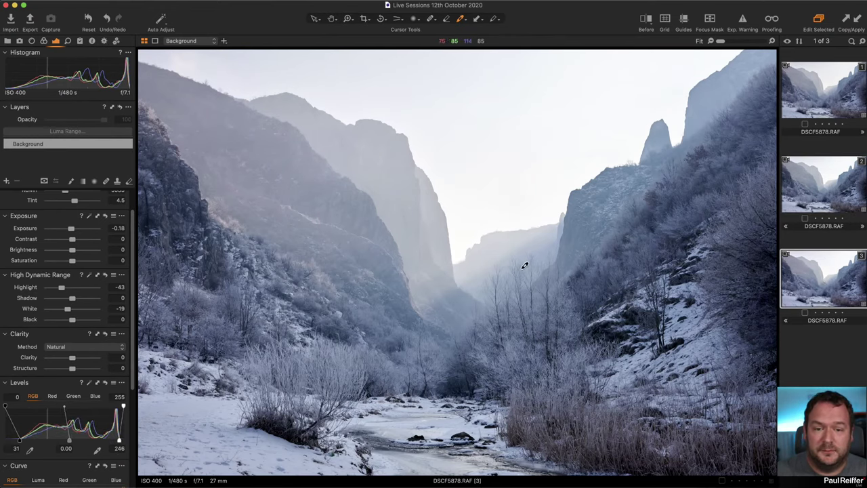
left_click(805, 199)
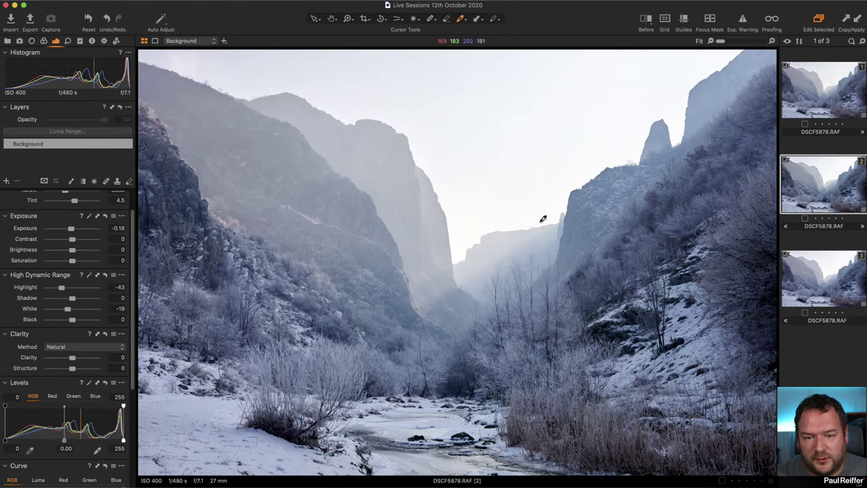
left_click(821, 268)
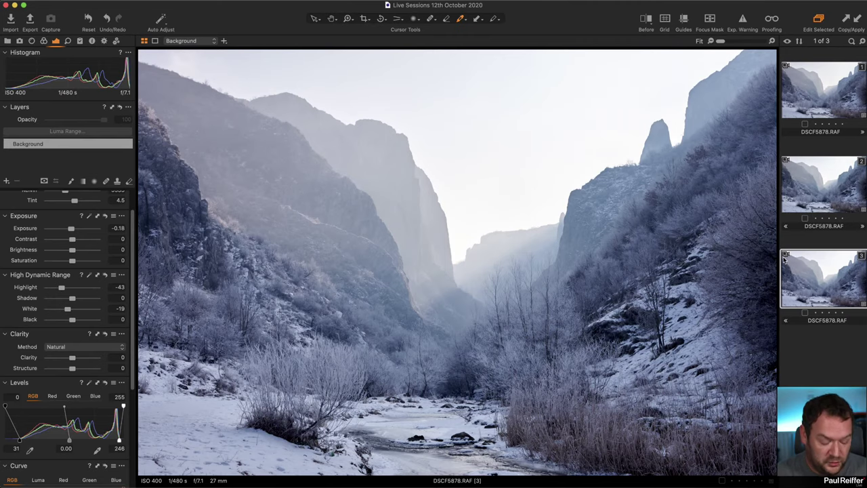
Delete the extra variant and check the Red and Green Levels histograms
key("Delete")
key("Delete")
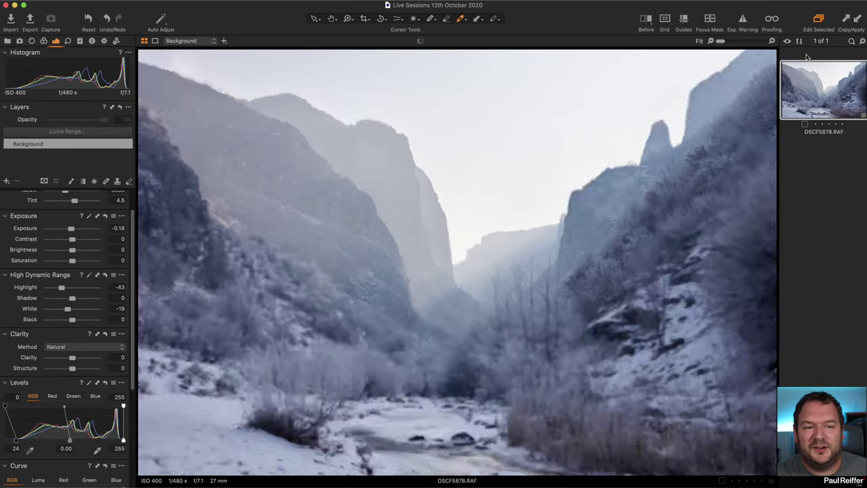
left_click(52, 399)
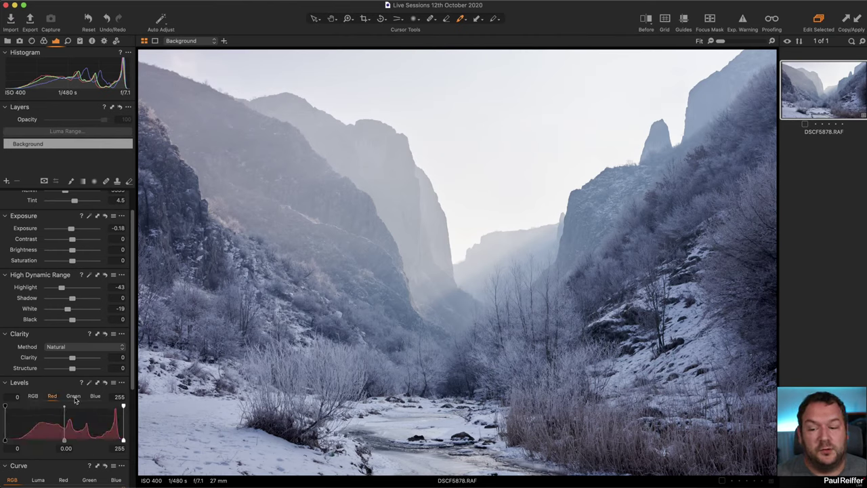
left_click(74, 398)
left_click(37, 398)
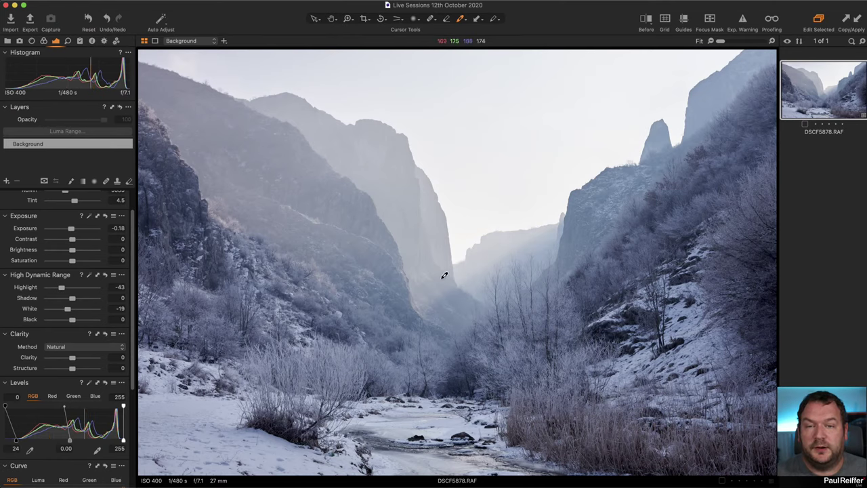
Test Clarity at 86 and 64 while inspecting the cliff edge, then lower it back to 0
left_click(94, 357)
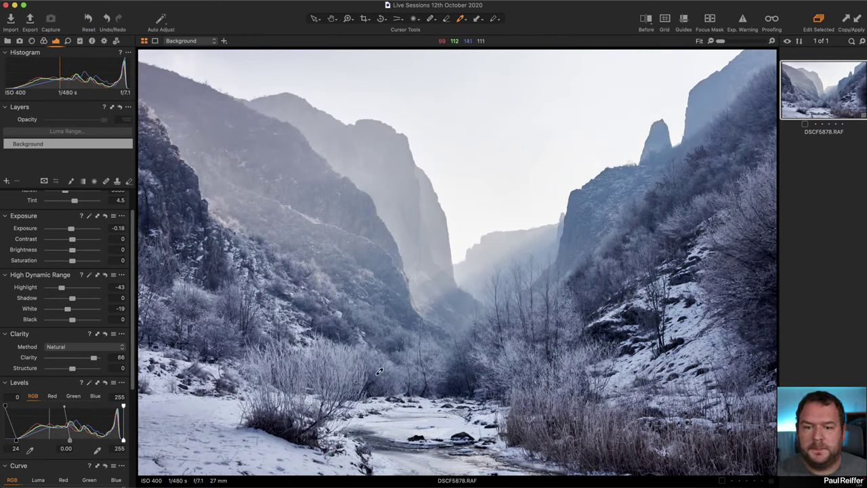
key("z")
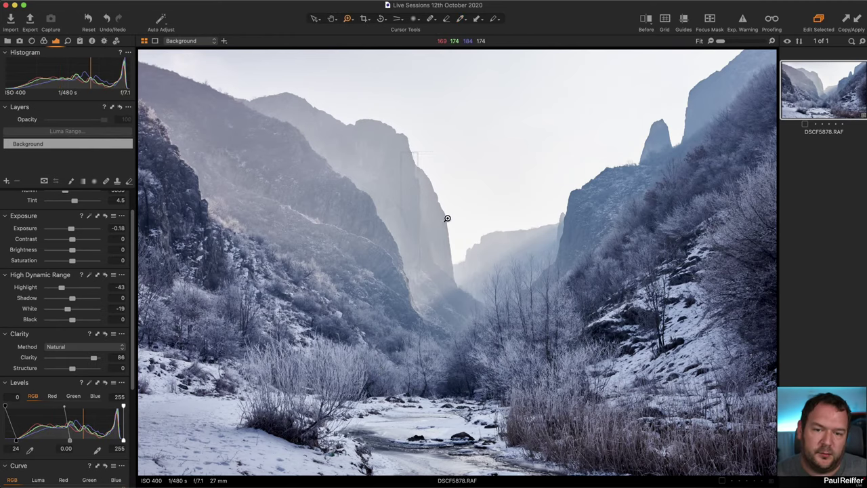
left_click_drag(457, 184, 482, 267)
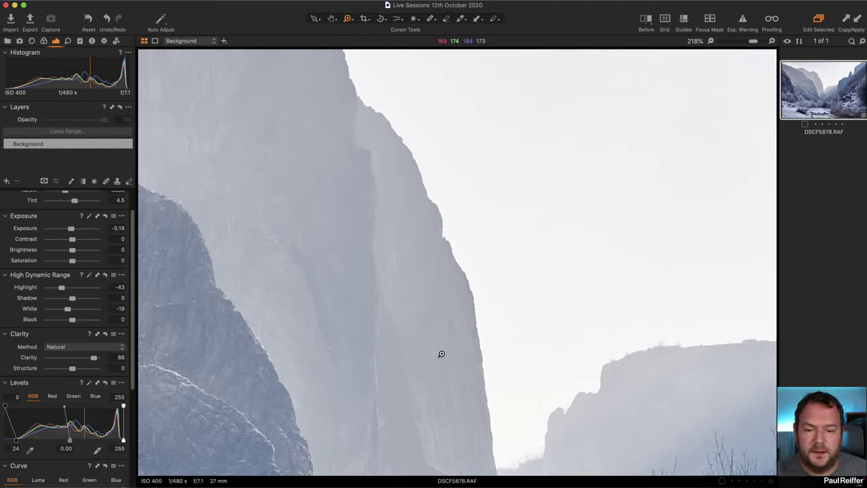
key("super+0")
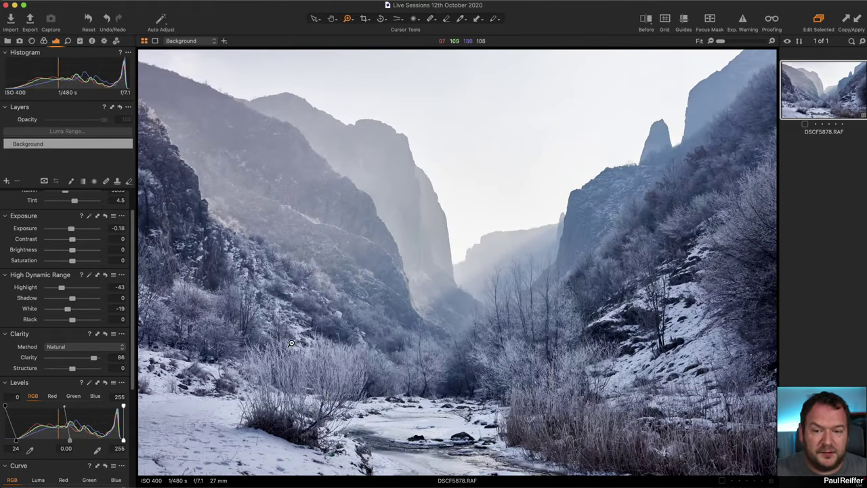
left_click_drag(94, 357, 99, 358)
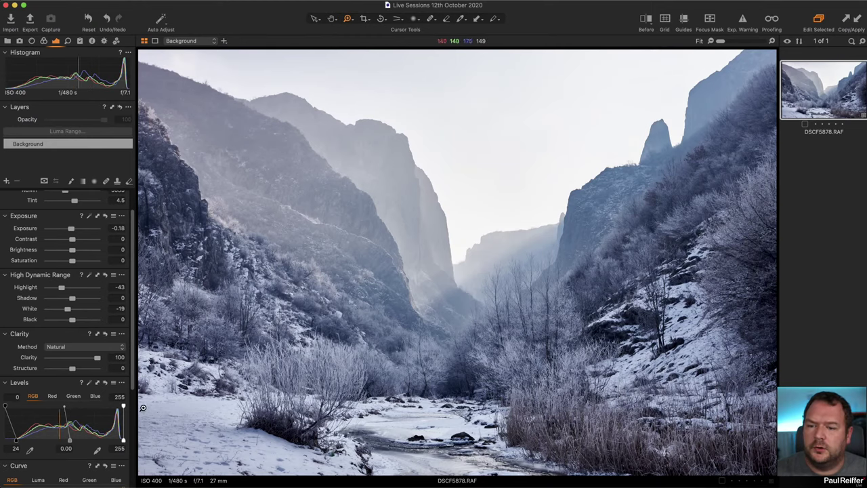
left_click_drag(97, 358, 71, 359)
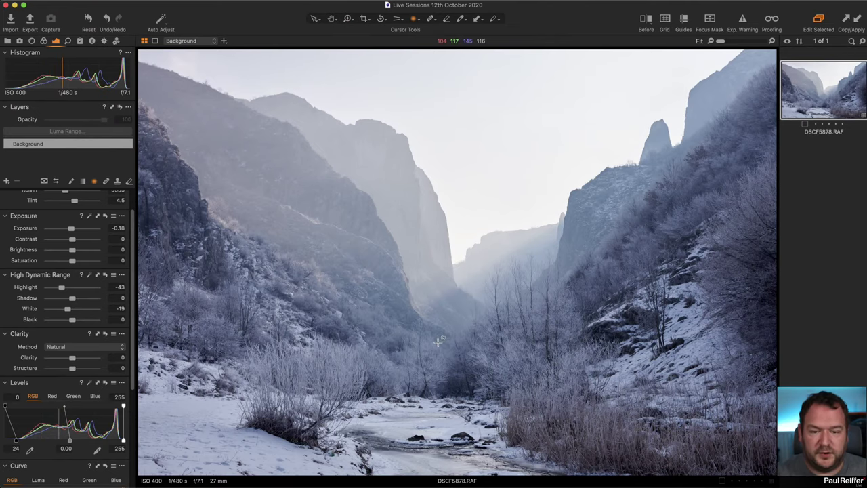
Draw a radial gradient mask over the valley, invert it, and reshape the ellipse wider and taller
mouse_move(437, 342)
left_mouse_down()
mouse_move(641, 384)
mouse_move(823, 487)
left_mouse_up()
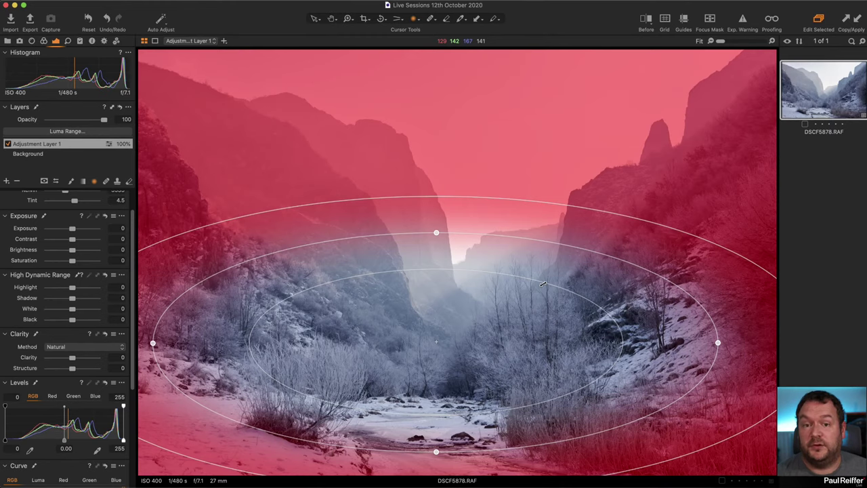
left_click_drag(542, 284, 436, 340)
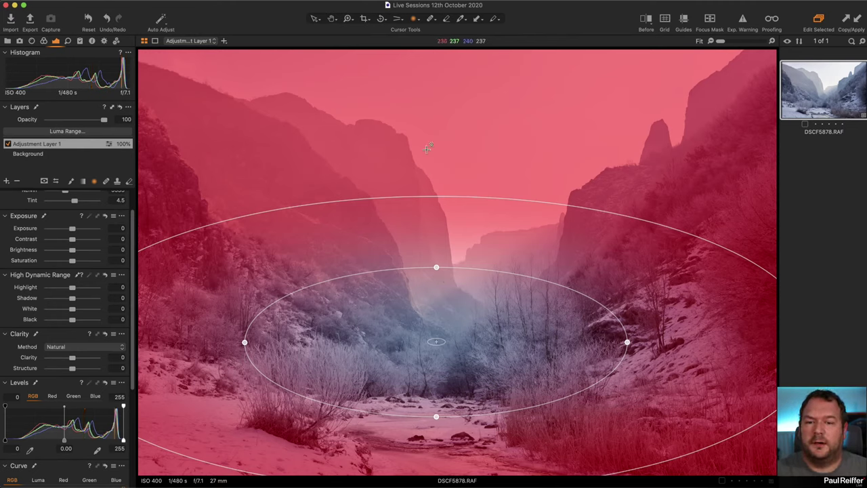
left_click_drag(466, 342, 466, 351)
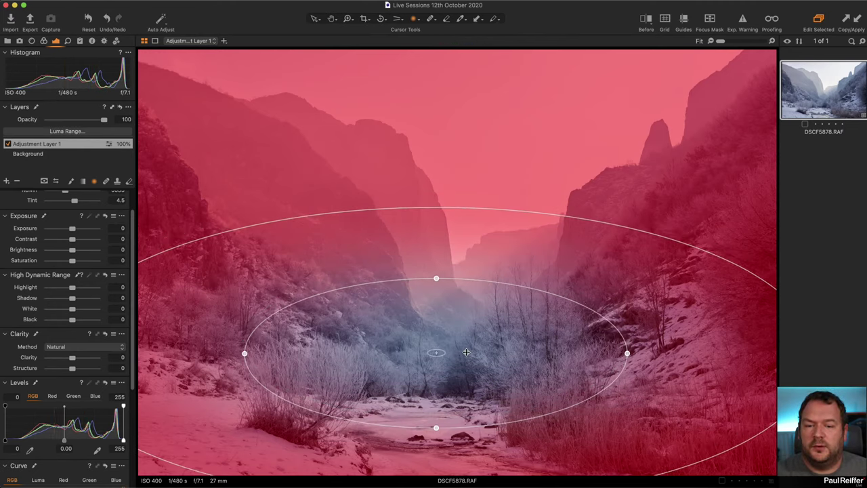
right_click(44, 145)
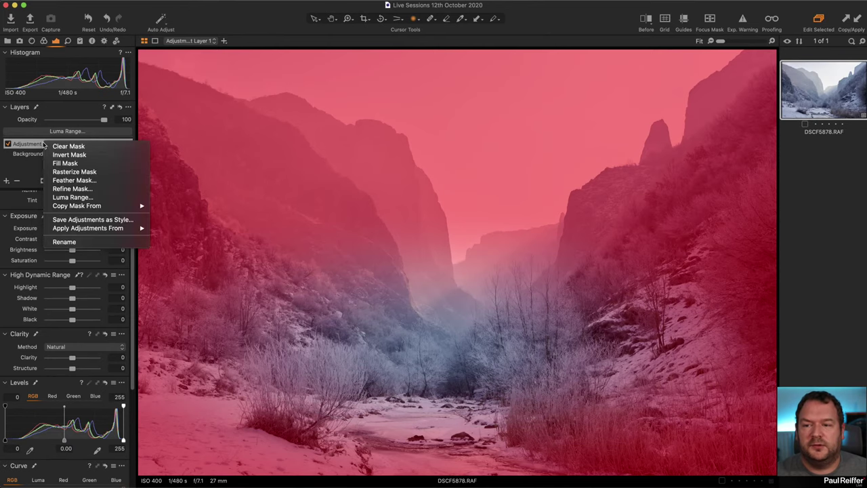
left_click(79, 157)
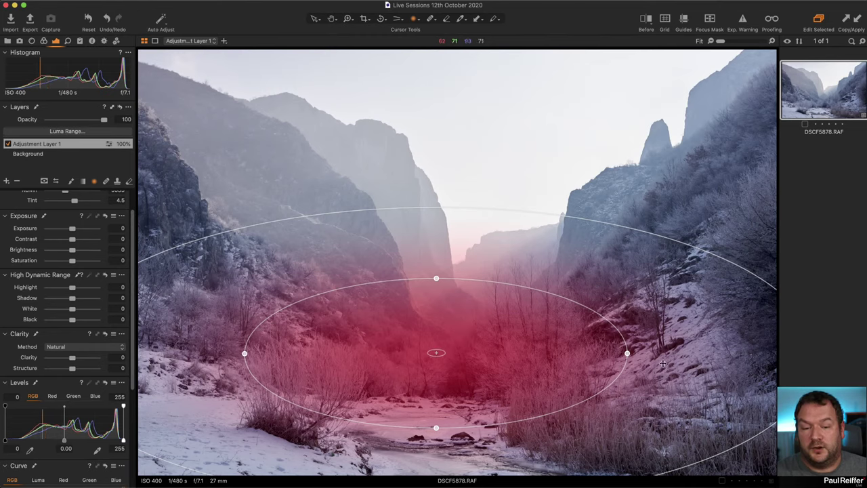
left_click_drag(627, 352, 746, 357)
left_click_drag(437, 278, 436, 263)
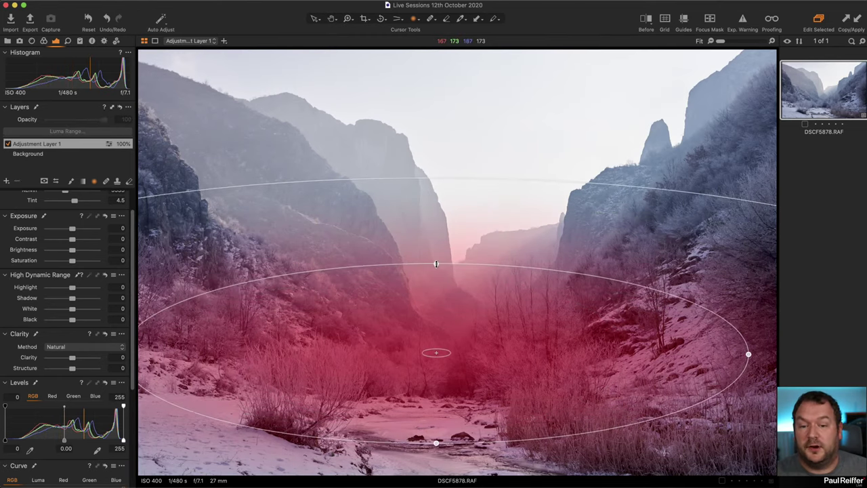
left_click_drag(500, 328, 499, 332)
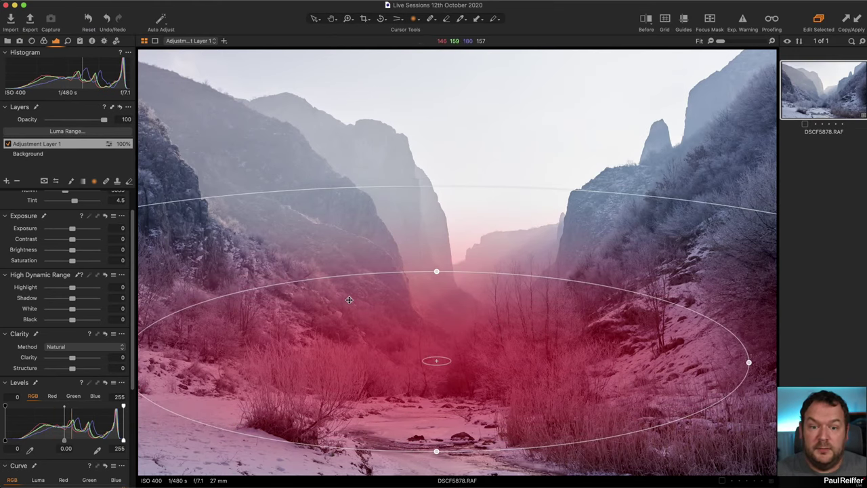
Hide the mask overlay and raise the adjustment layer's Clarity to 45
key("m")
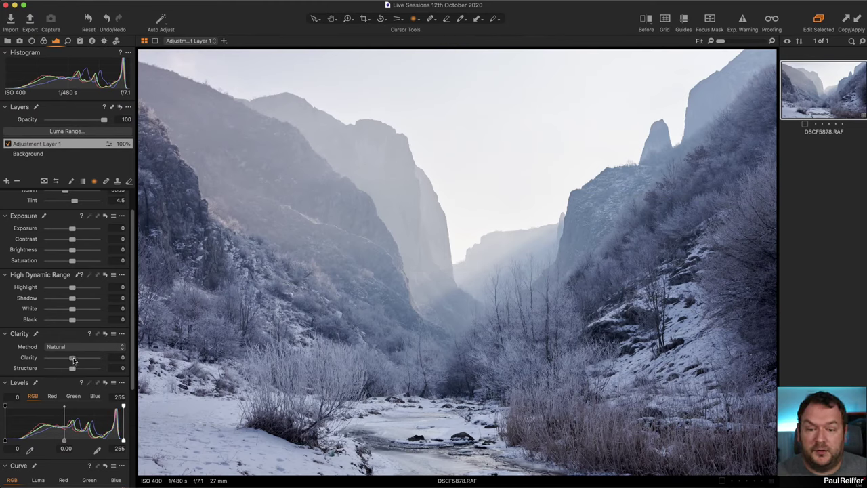
left_click_drag(74, 361, 86, 361)
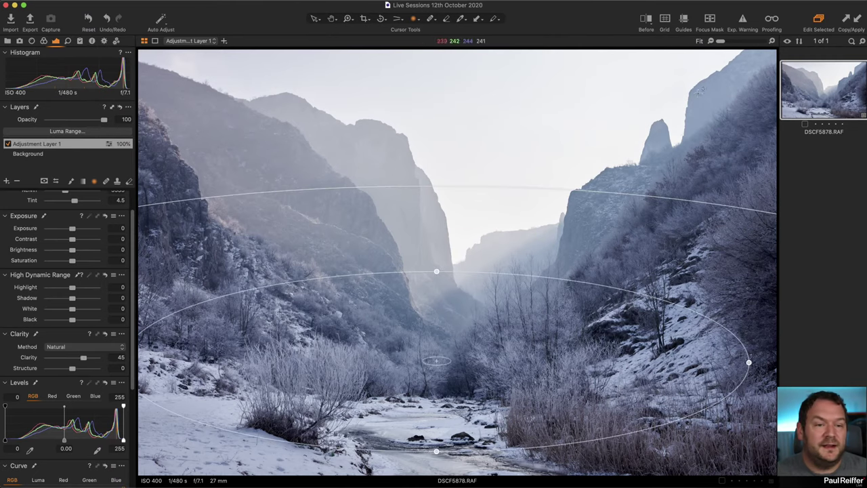
key("v")
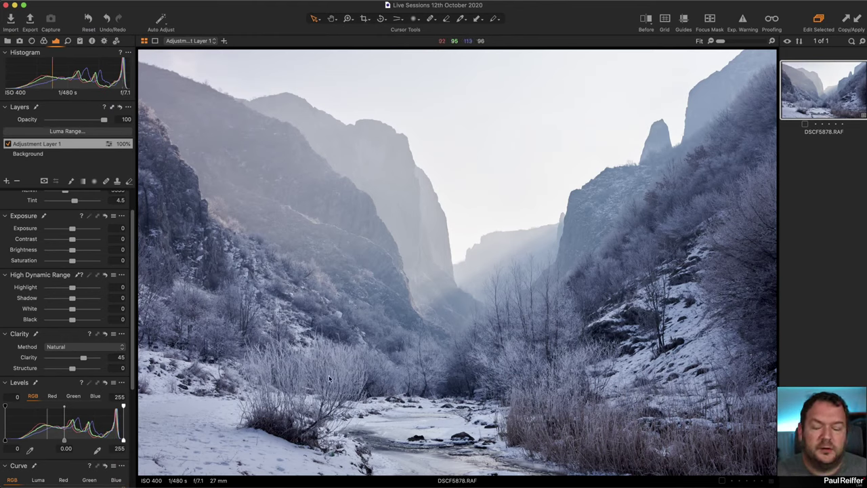
Select the Background layer and raise its Structure to 6 while zoomed in on the frosted bushes
left_click(40, 154)
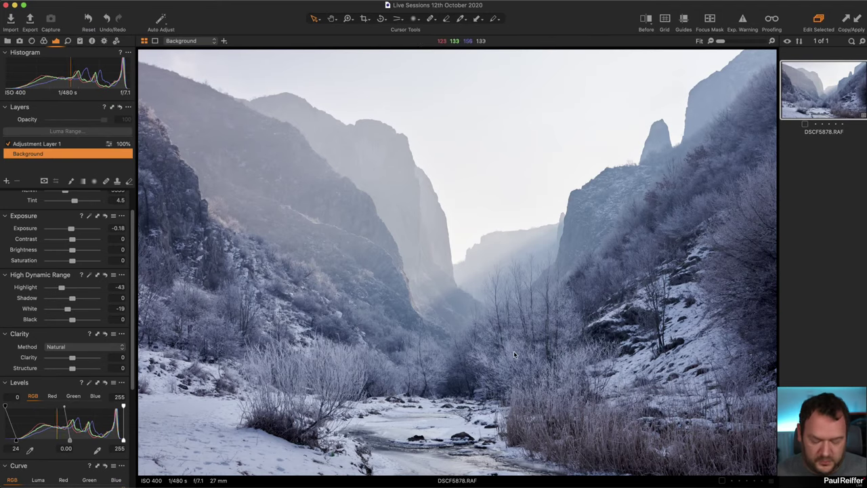
left_click(627, 414)
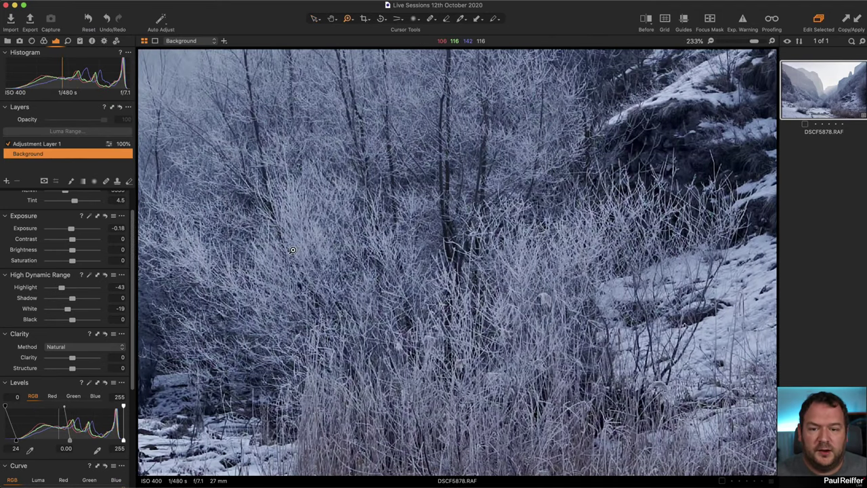
left_click_drag(75, 370, 75, 370)
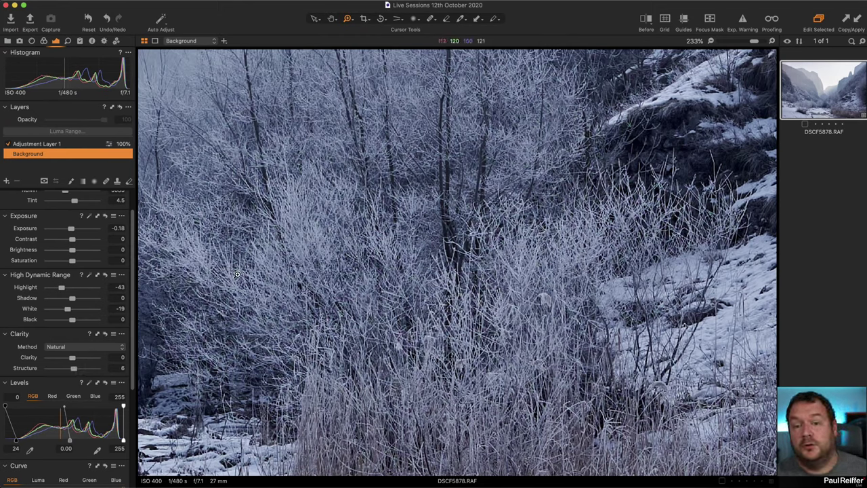
left_click(419, 260)
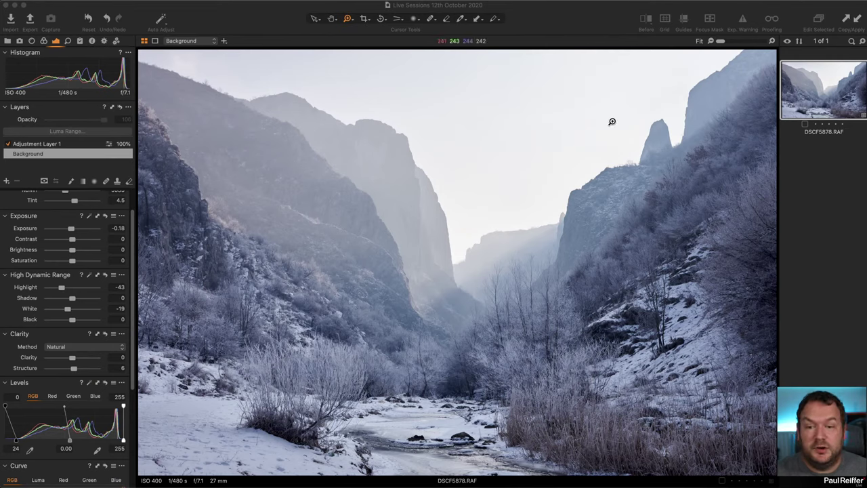
Turn on the Before view and drag the split divider to compare the edit with the original
left_click(436, 199)
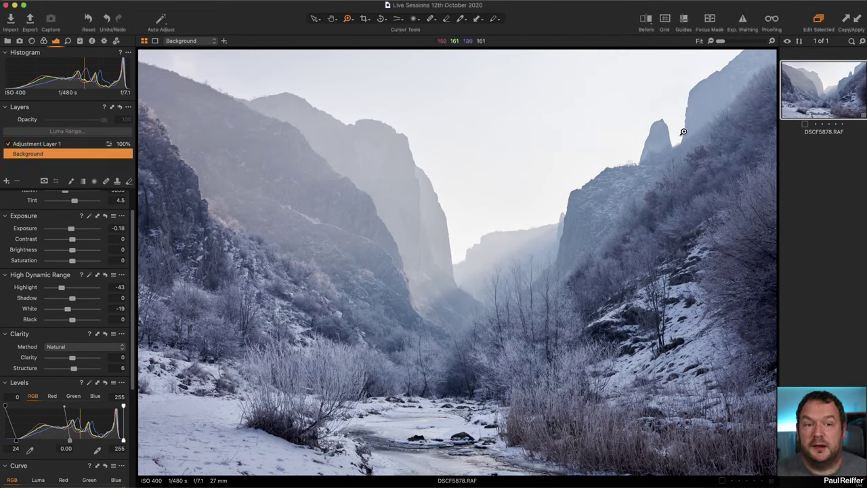
left_click(646, 21)
left_click_drag(458, 257, 140, 262)
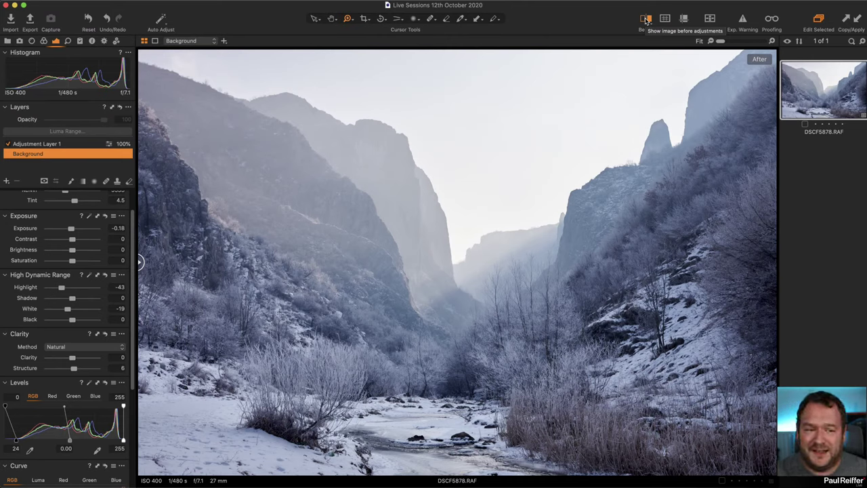
key("super+Tab")
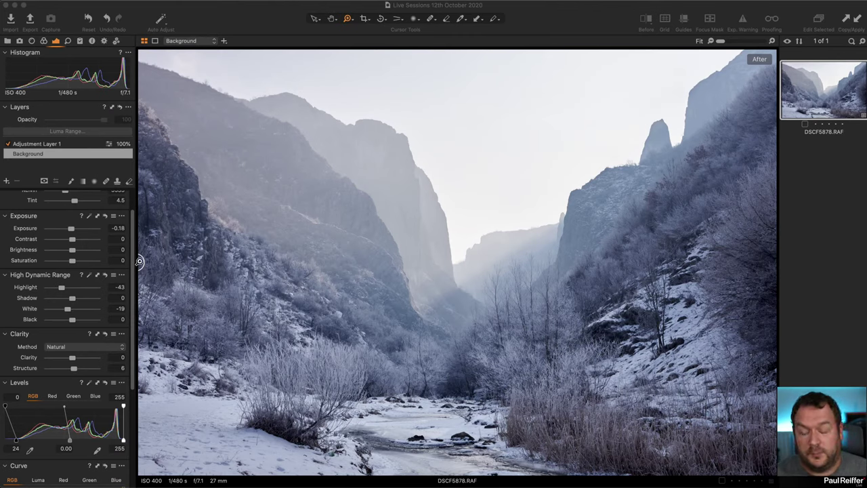
left_click(314, 19)
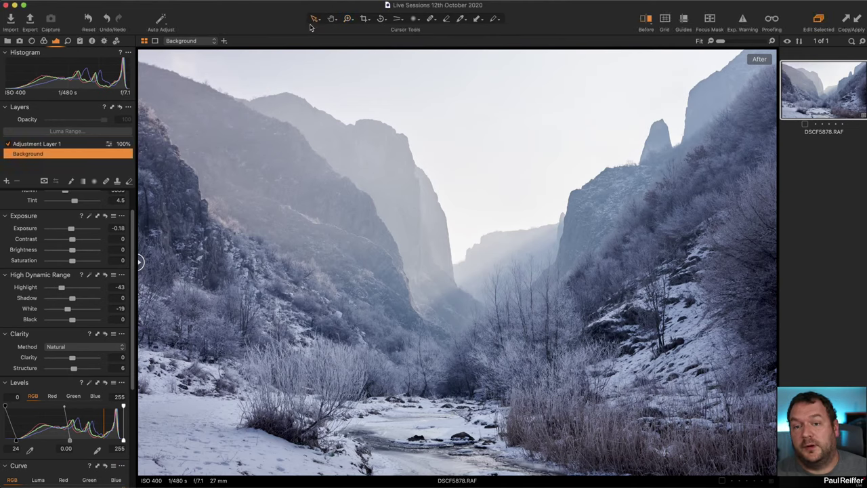
Toggle Adjustment Layer 1 off and on, test its Opacity, and sweep the before/after divider across
key("y")
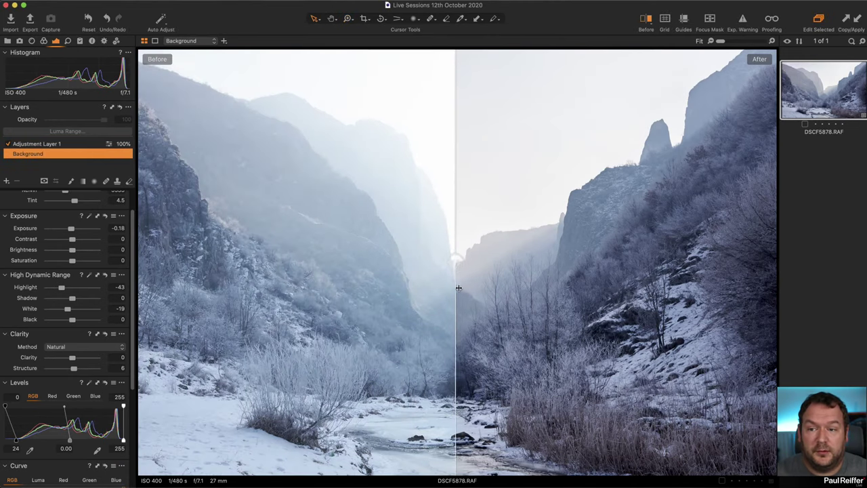
left_click(31, 148)
left_click(7, 145)
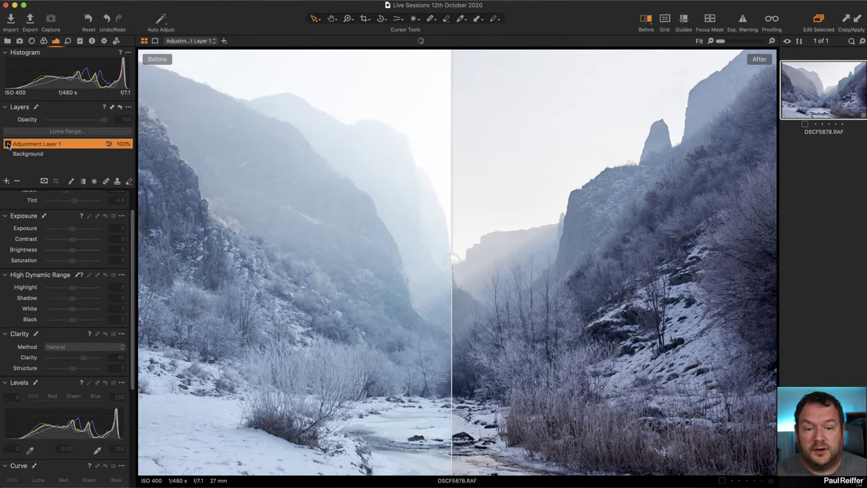
left_click(7, 144)
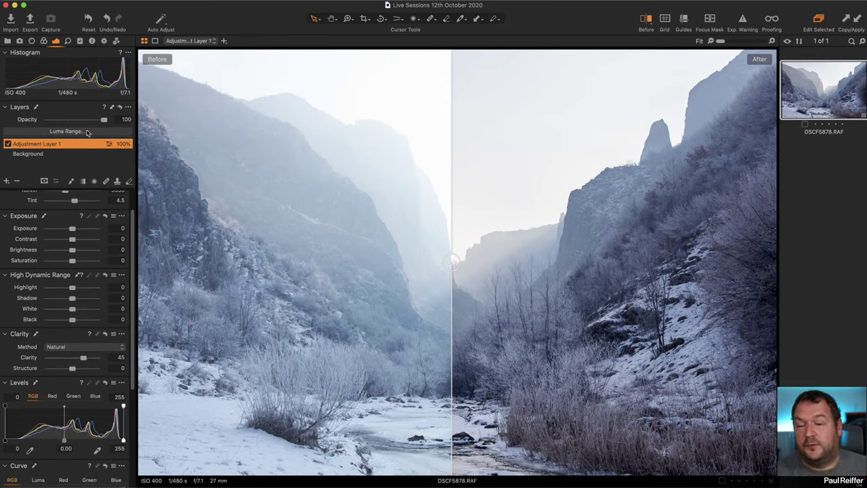
mouse_move(104, 123)
left_mouse_down()
mouse_move(71, 122)
mouse_move(104, 122)
left_mouse_up()
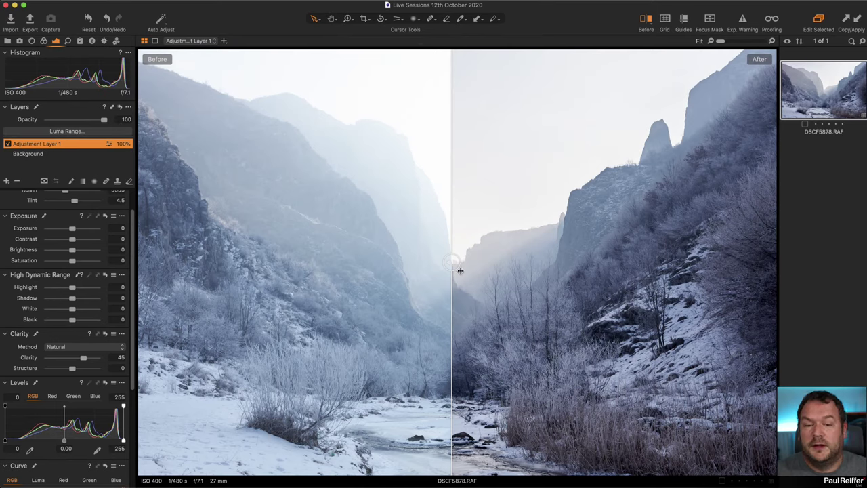
left_click_drag(453, 261, 714, 262)
left_click_drag(714, 303, 22, 317)
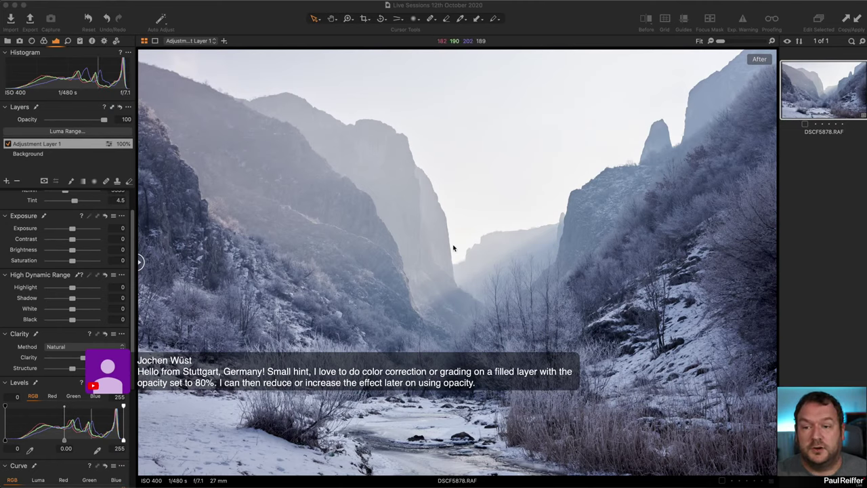
Select the Background layer and show the Library tools listing the catalog's user collections
left_click(77, 155)
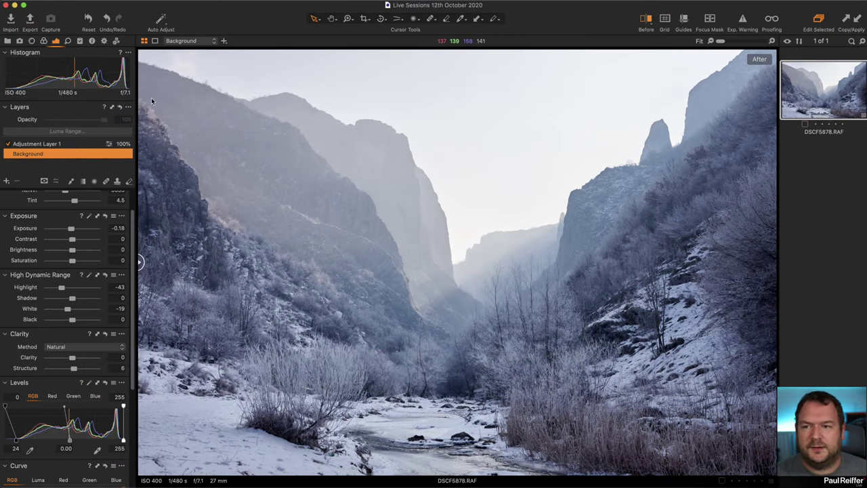
left_click(8, 41)
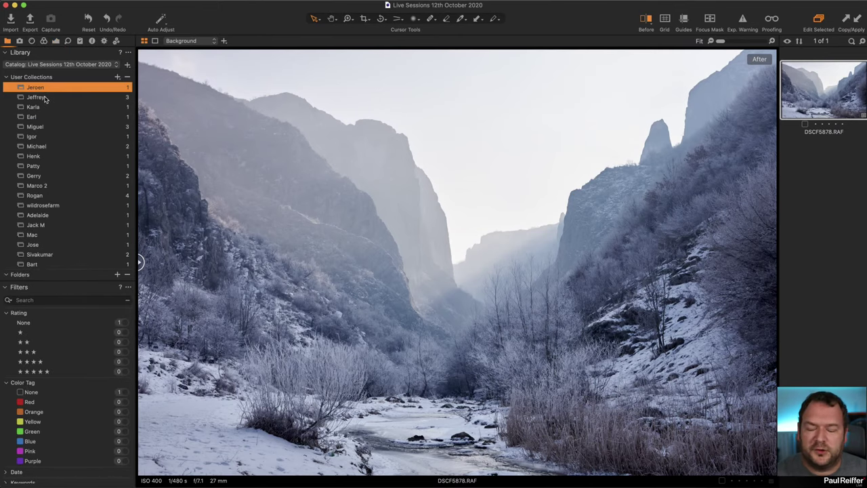
Open the French bulldog collection, show the Lens tools, and turn off the Before view
left_click(41, 97)
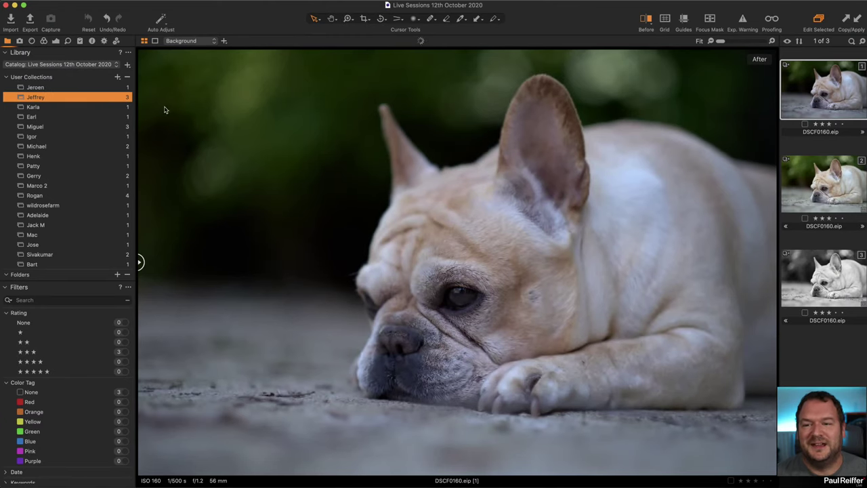
left_click(32, 41)
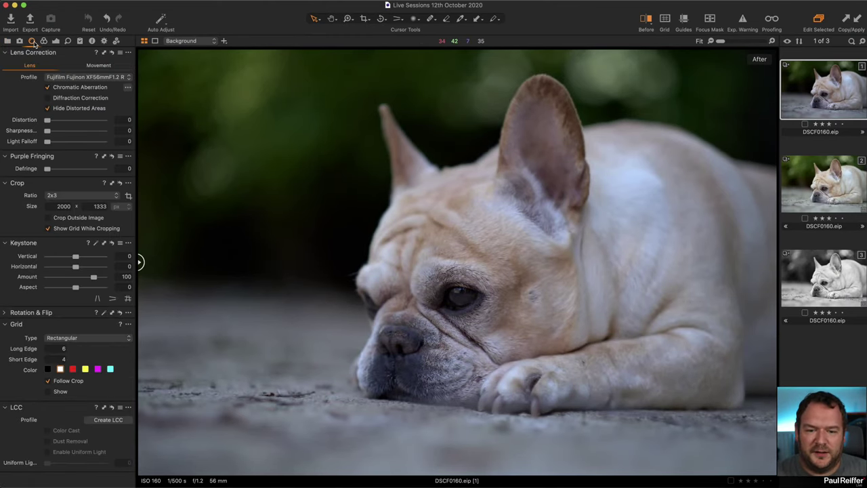
left_click(645, 22)
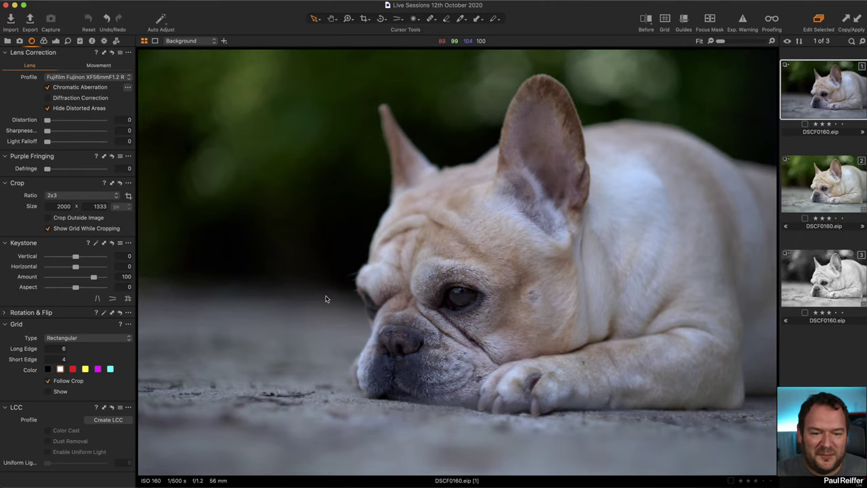
Zoom to 320% on the dog's eye, then fit the whole photo back in view
key("z")
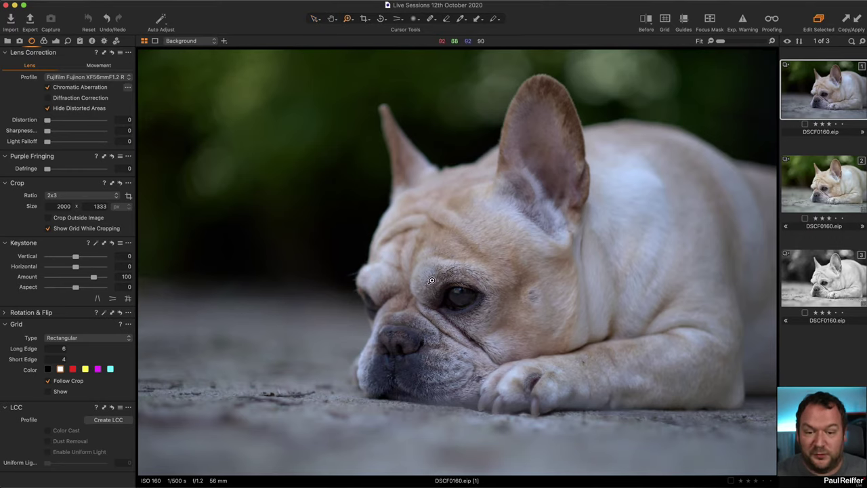
left_click_drag(427, 270, 497, 330)
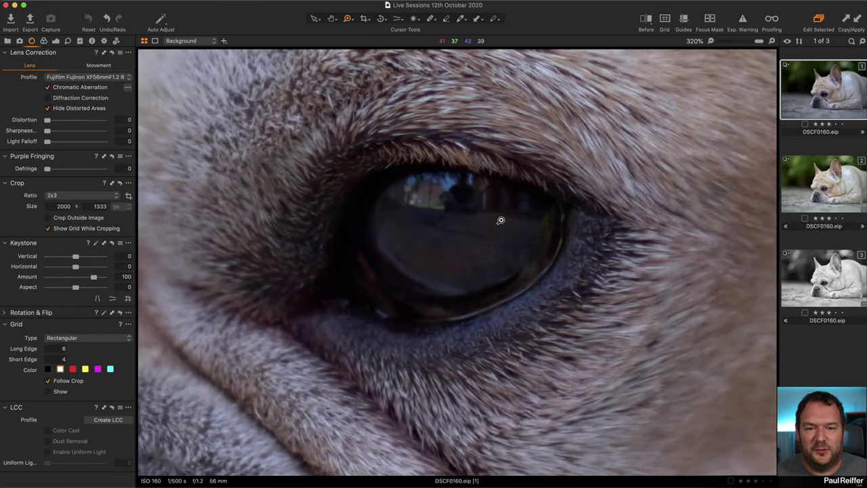
key("super+0")
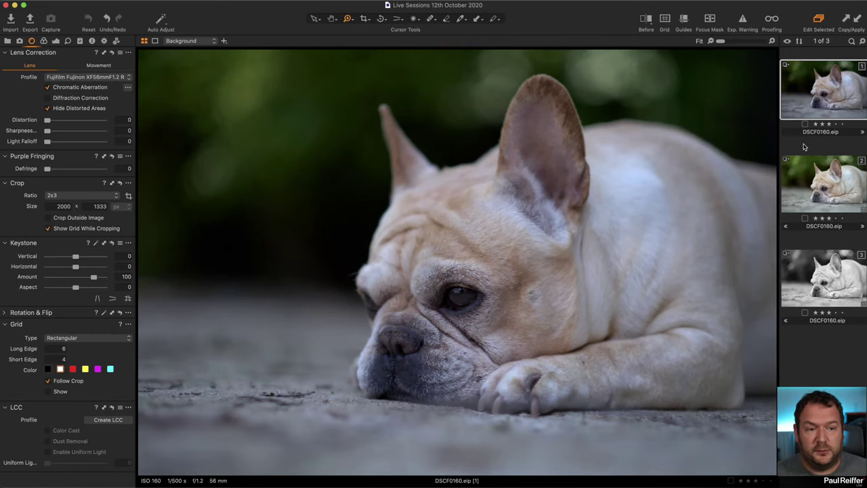
left_click(813, 187)
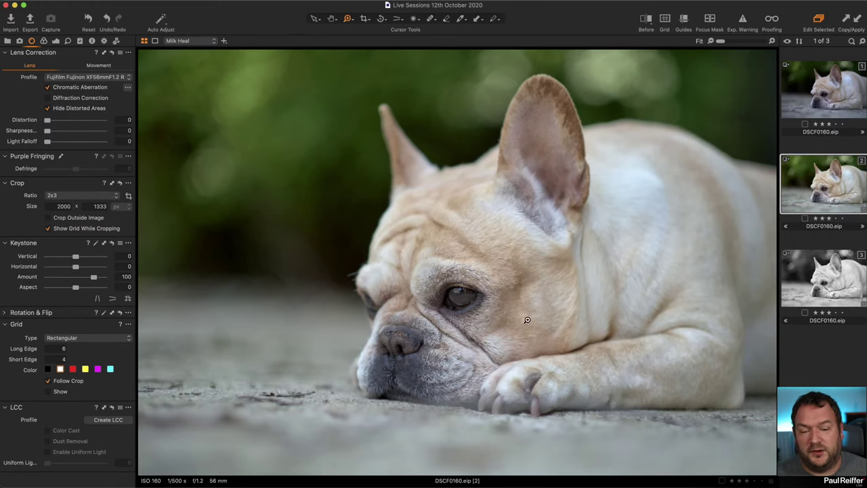
left_click(816, 281)
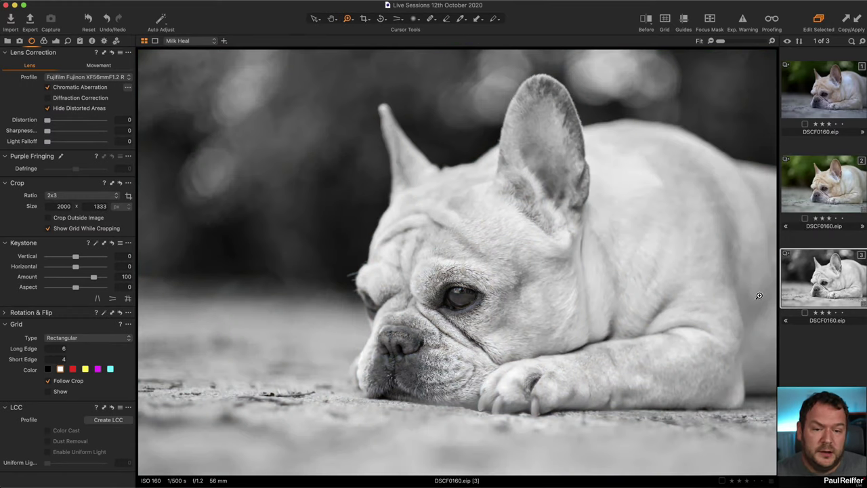
left_click(825, 188)
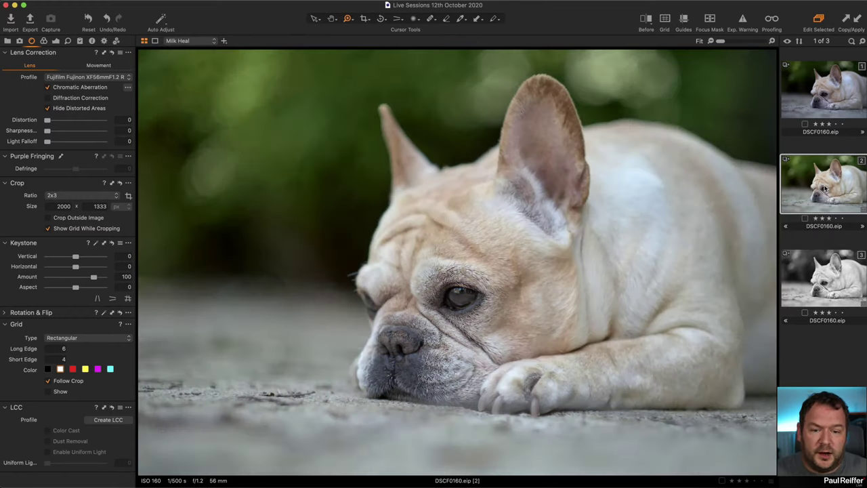
left_click(830, 286)
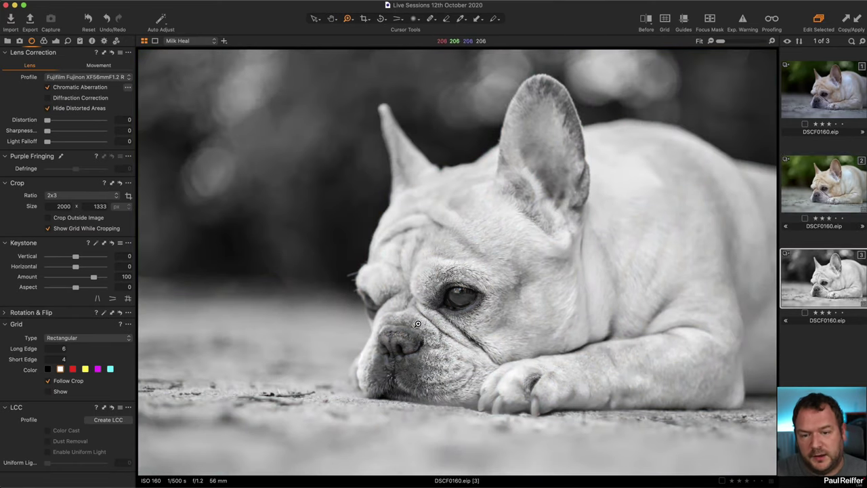
left_click(808, 104)
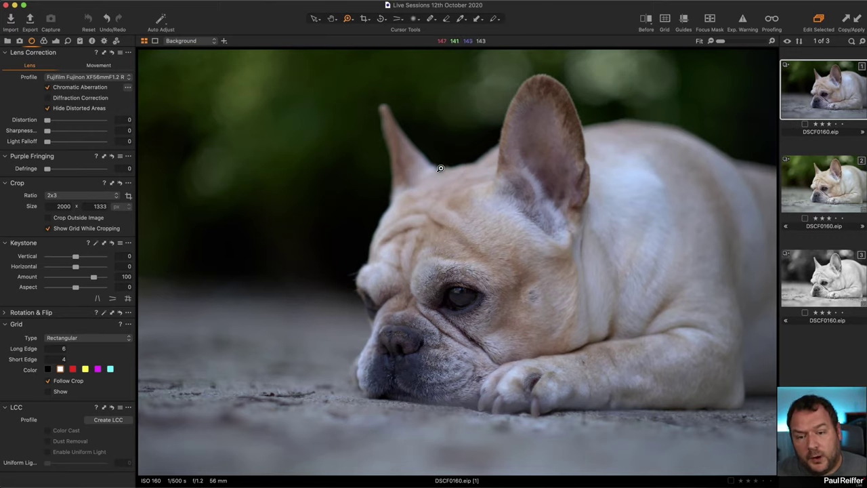
left_click(389, 232)
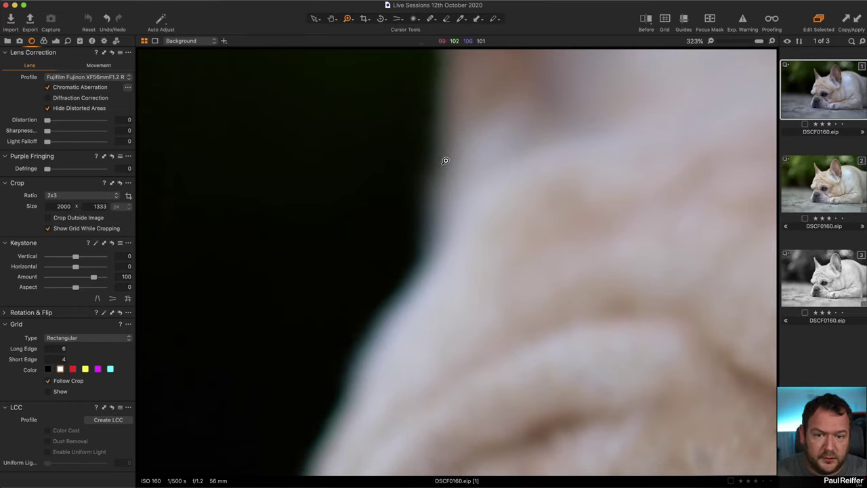
left_click(439, 276, "alt")
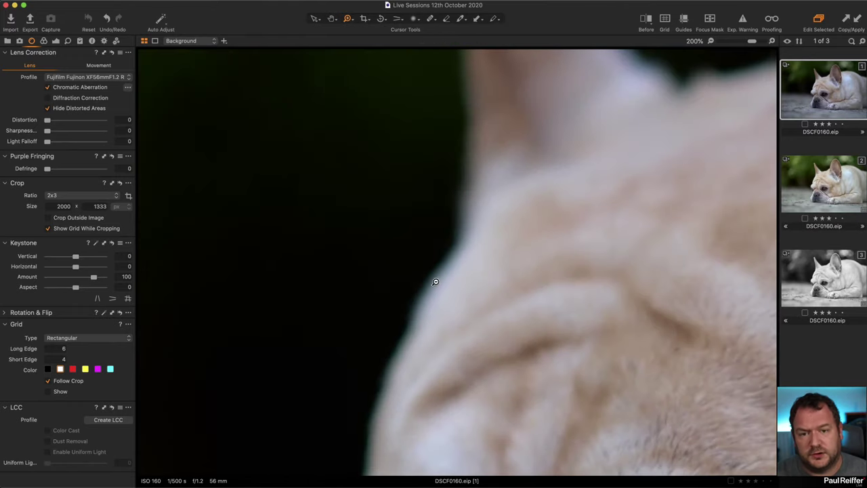
left_click(450, 92, "alt")
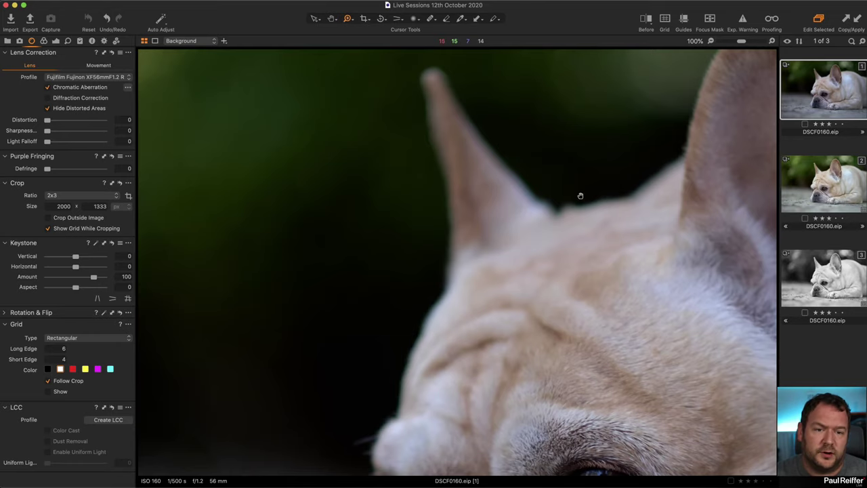
left_click_drag(580, 195, 260, 309)
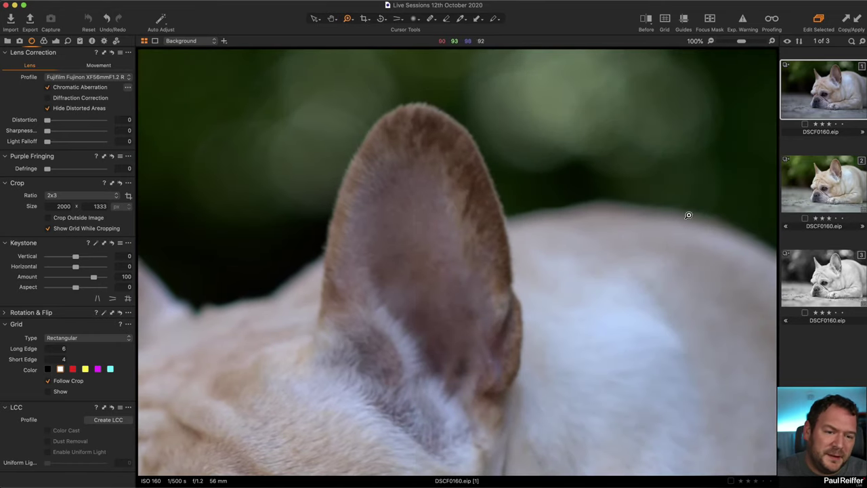
left_click_drag(610, 252, 454, 253)
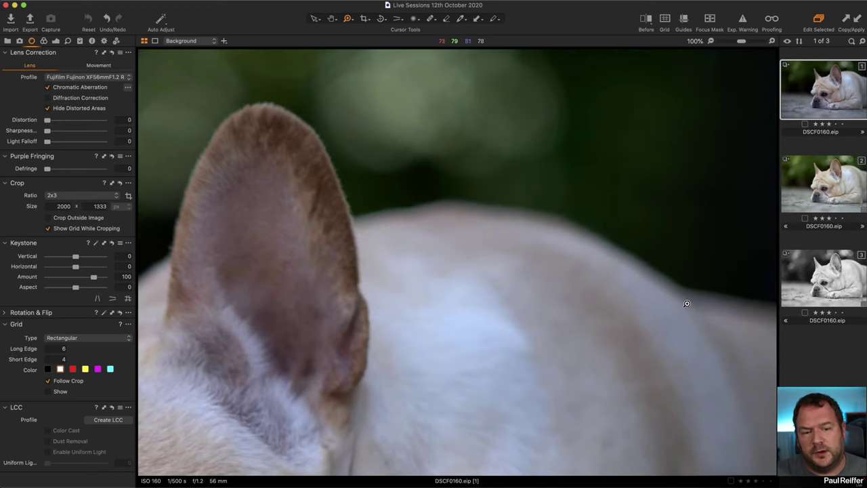
scroll(507, 305, "down", 2)
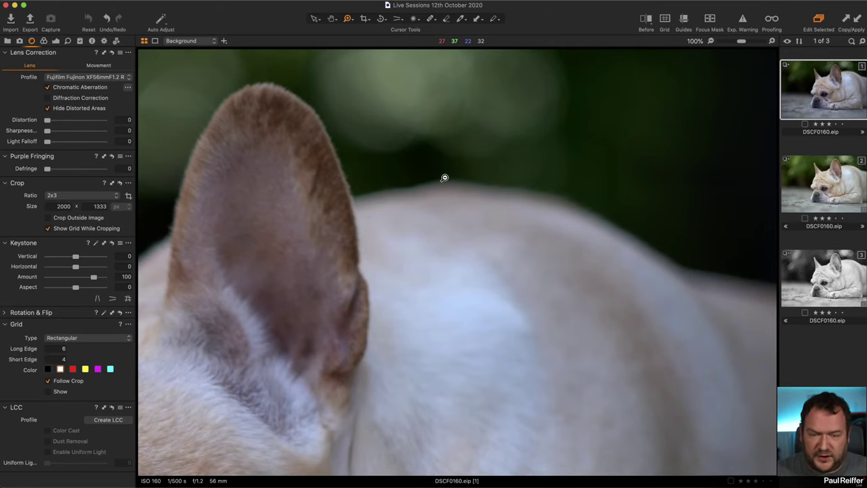
key("super+0")
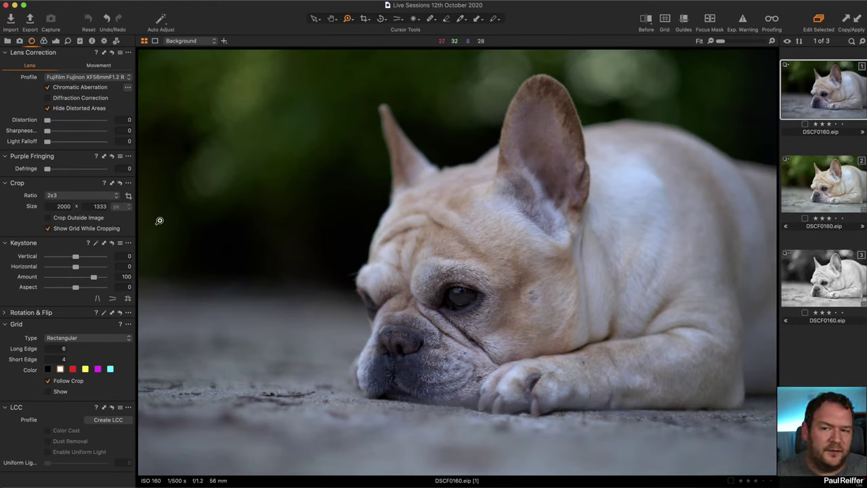
Enable Diffraction Correction and nudge Defringe up slightly, keeping the XF56mmF1.2 lens profile unchanged
left_click(48, 98)
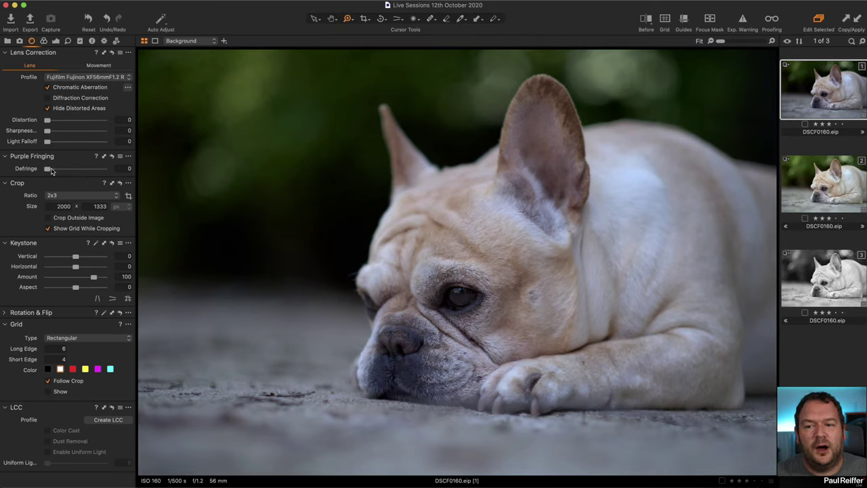
mouse_move(48, 169)
left_mouse_down()
mouse_move(105, 173)
mouse_move(41, 169)
left_mouse_up()
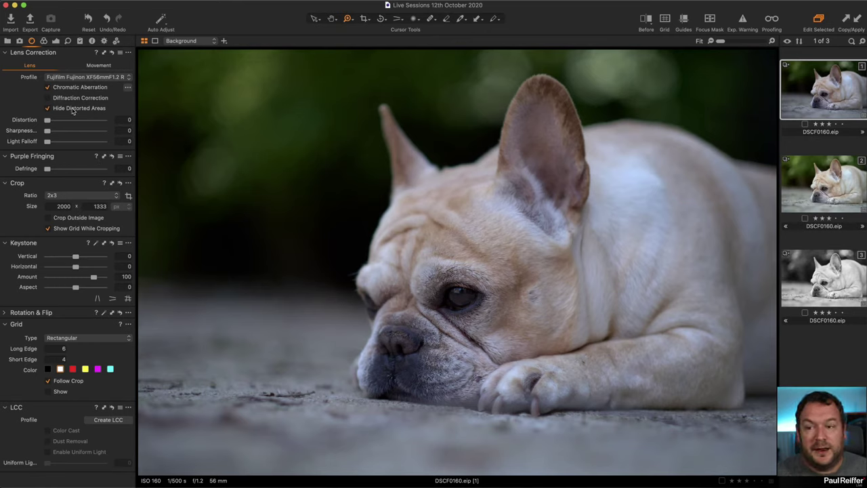
left_click(102, 78)
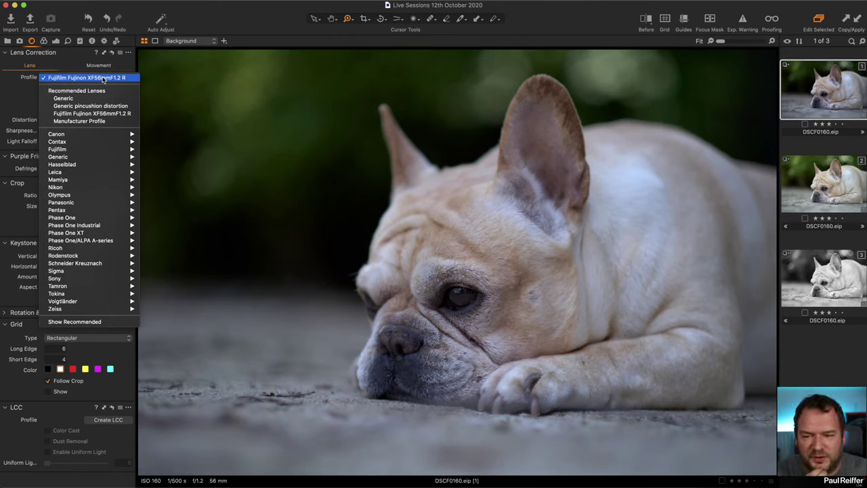
left_click(9, 86)
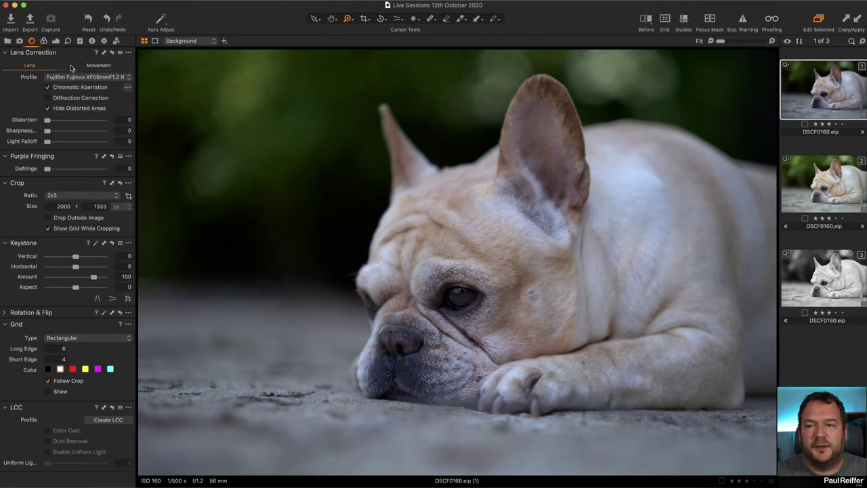
left_click(44, 41)
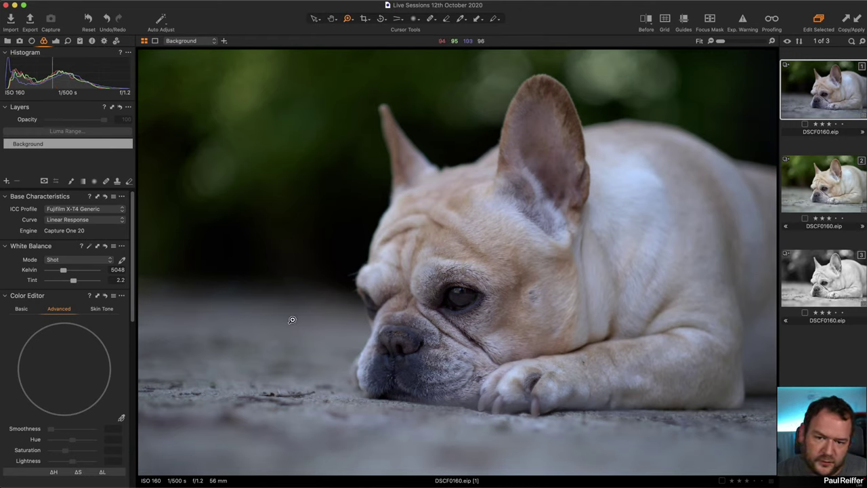
Inspect the ground left of the dog up close, return to the full photo, and show Exposure tools
left_click_drag(238, 252, 323, 332)
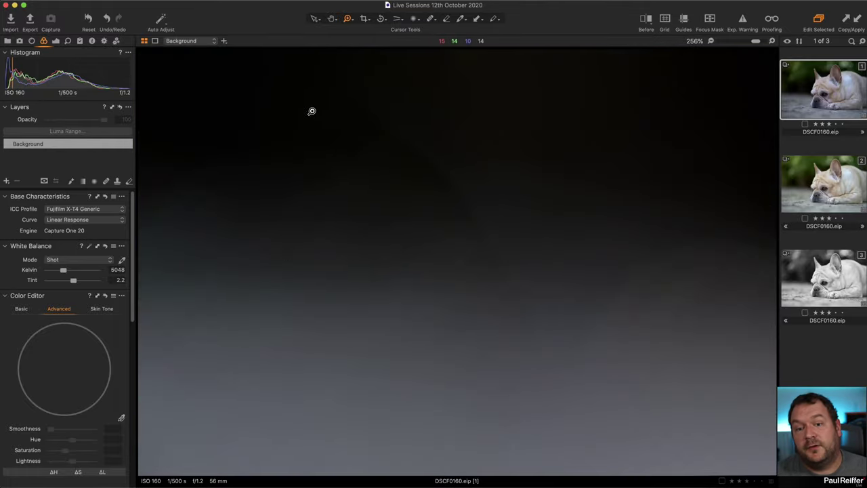
left_click(460, 199, "alt")
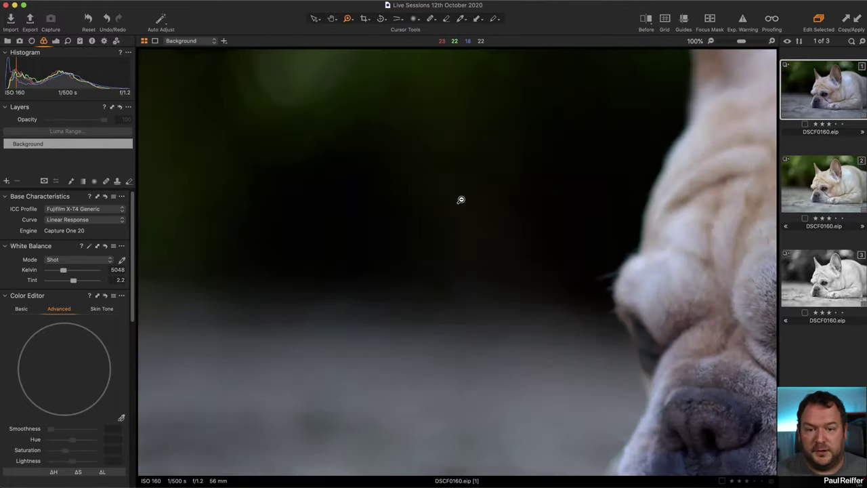
left_click(449, 228, "alt")
left_click(449, 228, "alt")
left_click(299, 312, "alt")
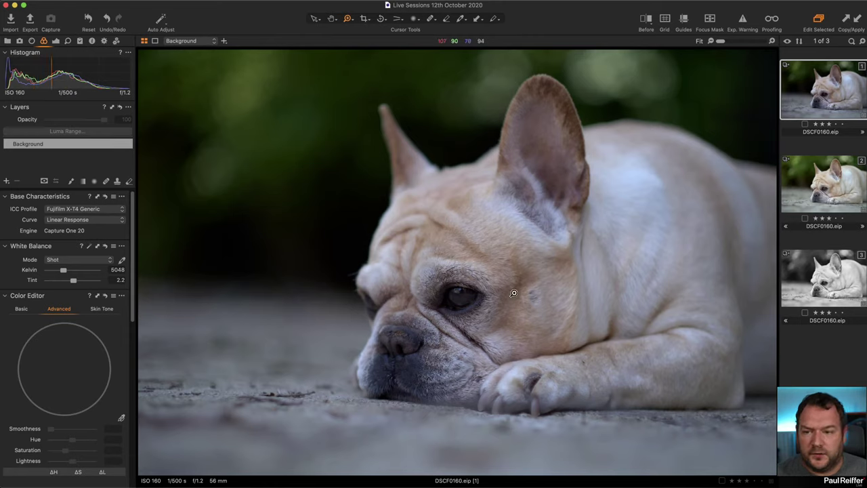
left_click(56, 41)
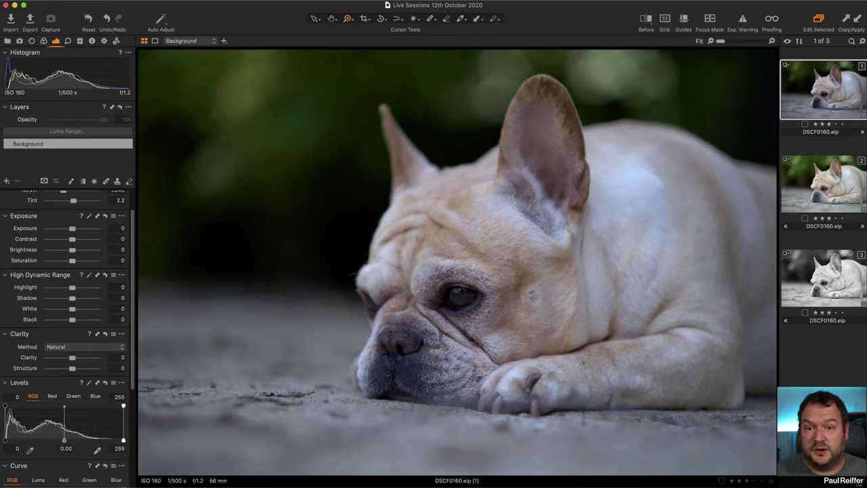
Trial-heal the ground left of the dog, delete Heal Layer 1, and add Adjustment Layer 1
left_click(430, 18)
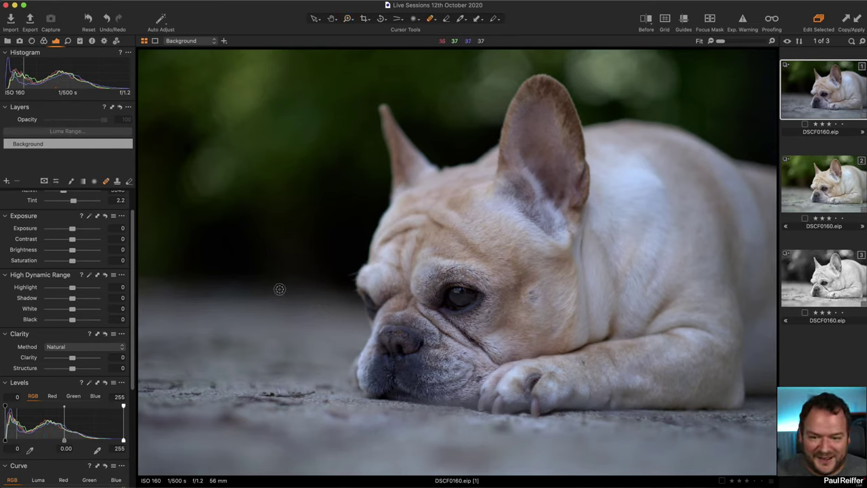
left_click_drag(270, 274, 301, 310)
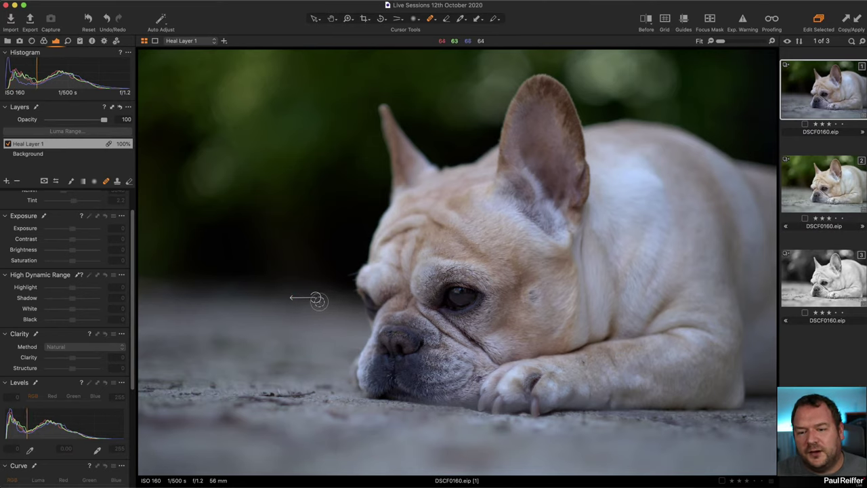
mouse_move(315, 296)
left_mouse_down()
mouse_move(322, 256)
mouse_move(207, 265)
mouse_move(226, 294)
mouse_move(334, 297)
left_mouse_up()
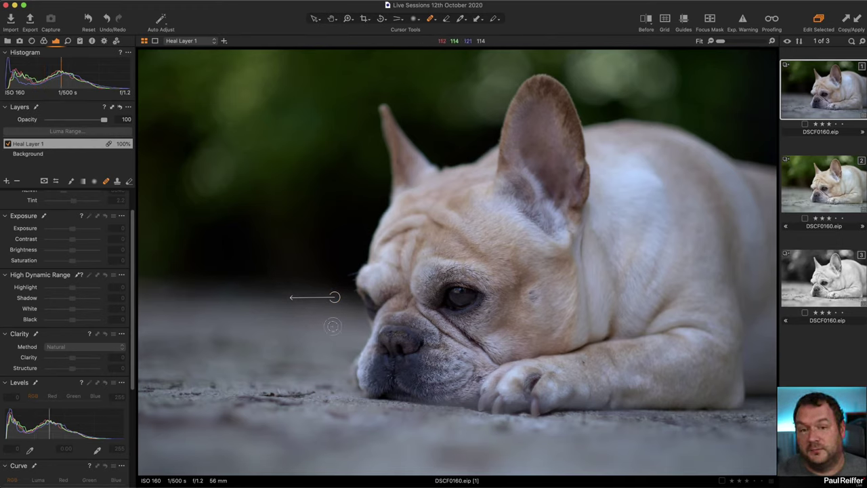
left_click(19, 181)
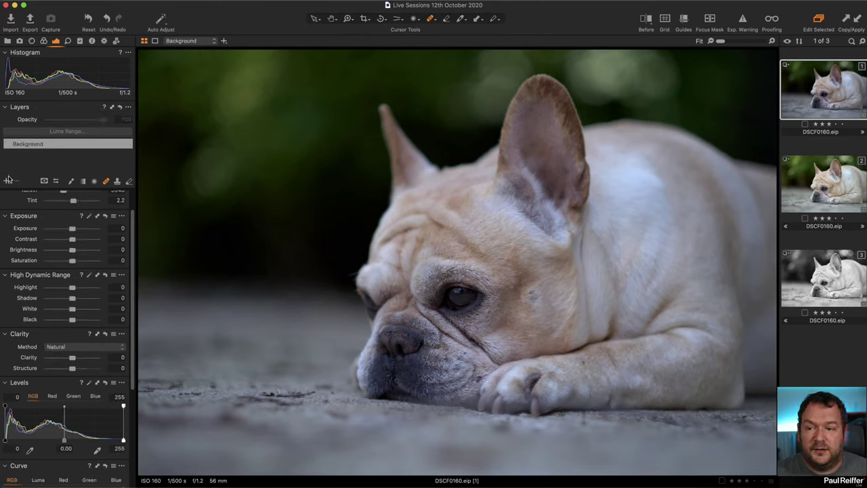
left_click(8, 181)
Rename the new adjustment layer to 'Bokeh Fix'
double_click(28, 143)
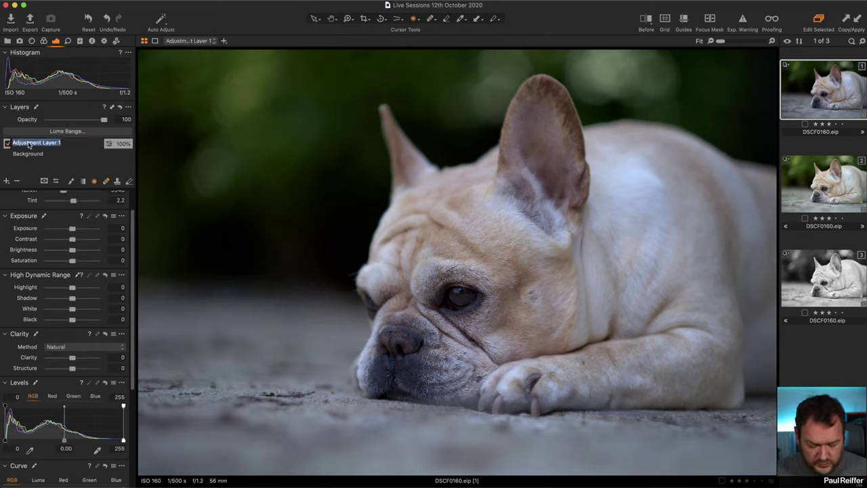
type("Bokeh Fix")
key("Return")
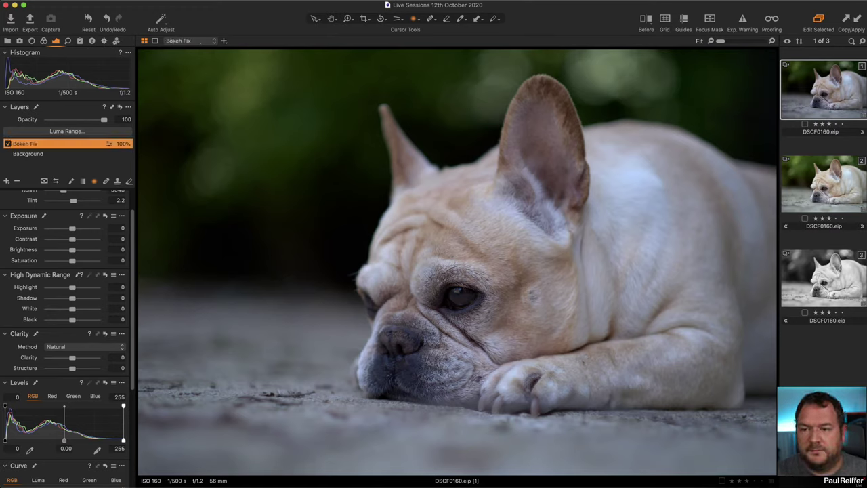
Paint the Bokeh Fix mask over the background left of the dog, with Clarity -100
left_click(70, 181)
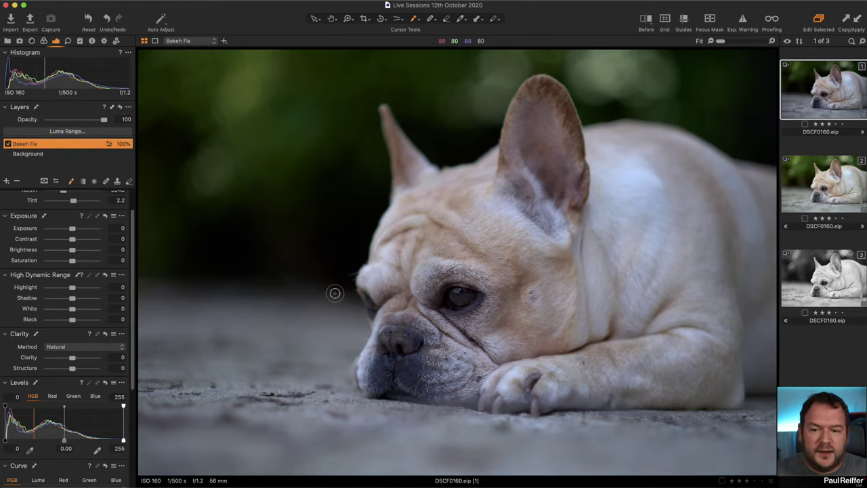
left_click(282, 281)
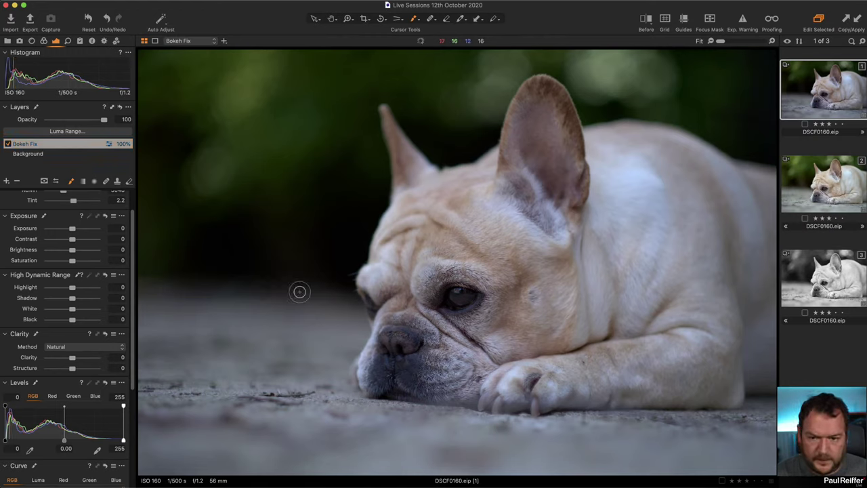
mouse_move(300, 291)
left_mouse_down()
mouse_move(286, 270)
mouse_move(267, 265)
mouse_move(292, 283)
mouse_move(300, 304)
left_mouse_up()
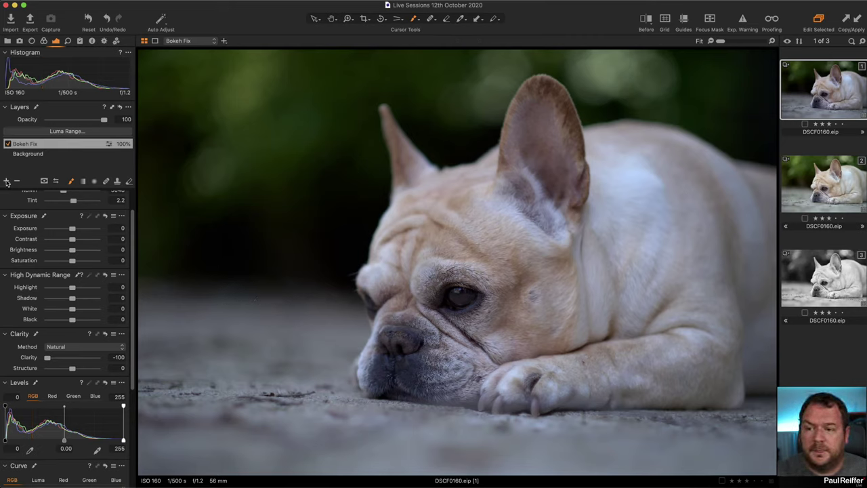
Add a layer named 'Bokeh Fix 2' and paint its mask over the ground left of the face
left_click(6, 181)
double_click(41, 144)
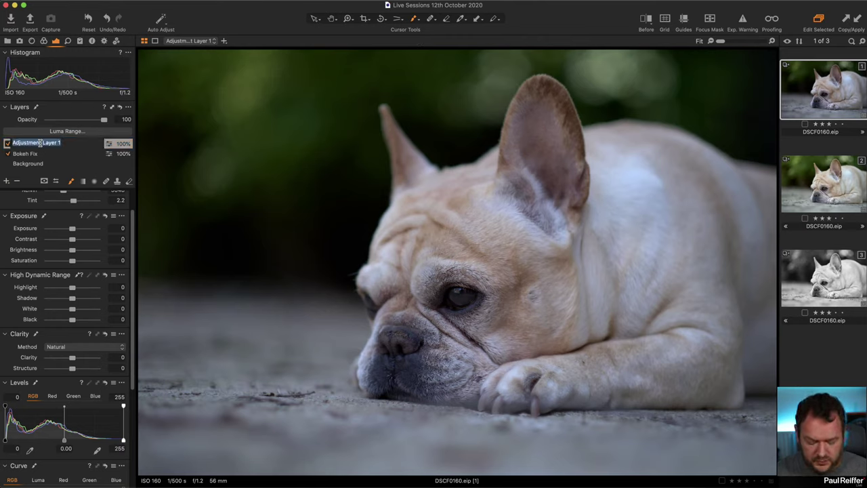
type("Bokeh Fix 2")
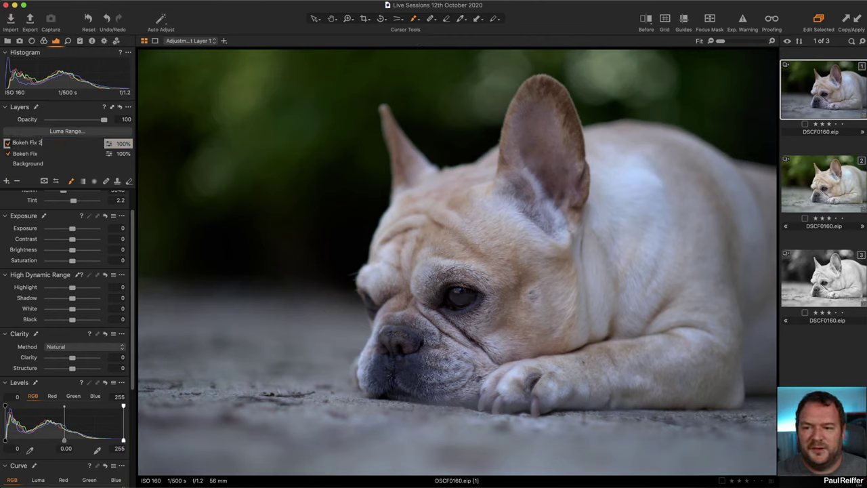
key("Return")
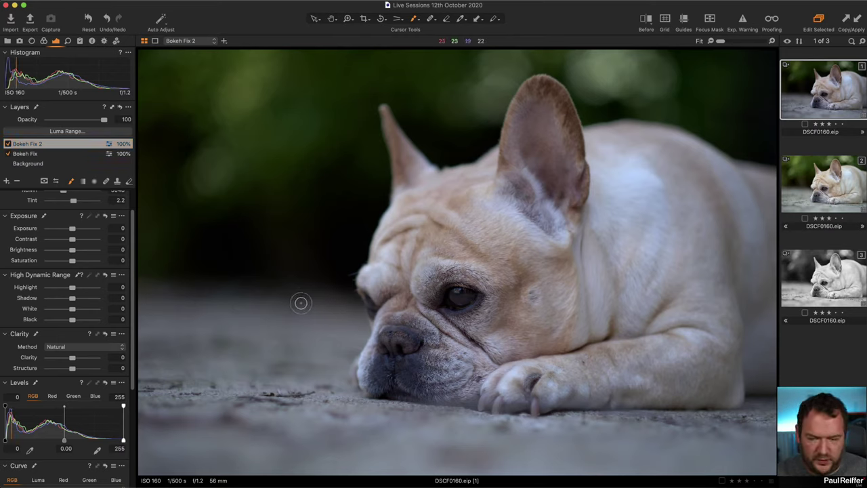
mouse_move(301, 303)
left_mouse_down()
mouse_move(281, 277)
mouse_move(300, 304)
left_mouse_up()
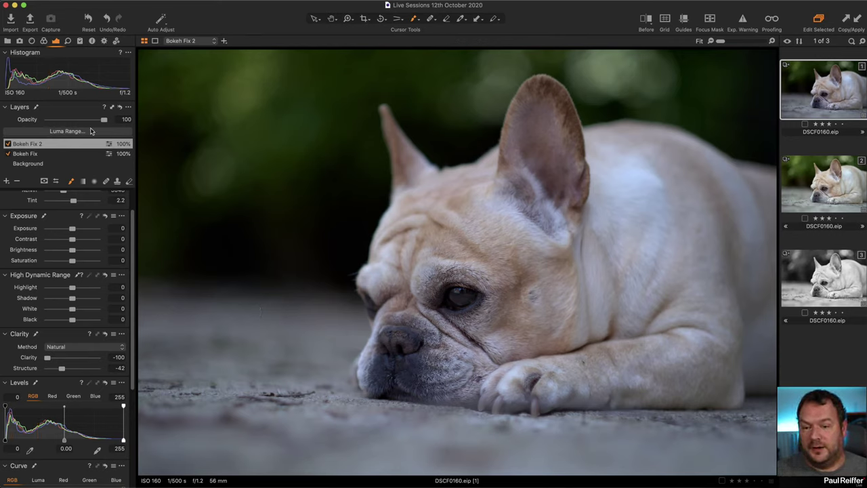
Compare Bokeh Fix 2 off and on at 67% on the face, then add a blank adjustment layer
left_click(8, 144)
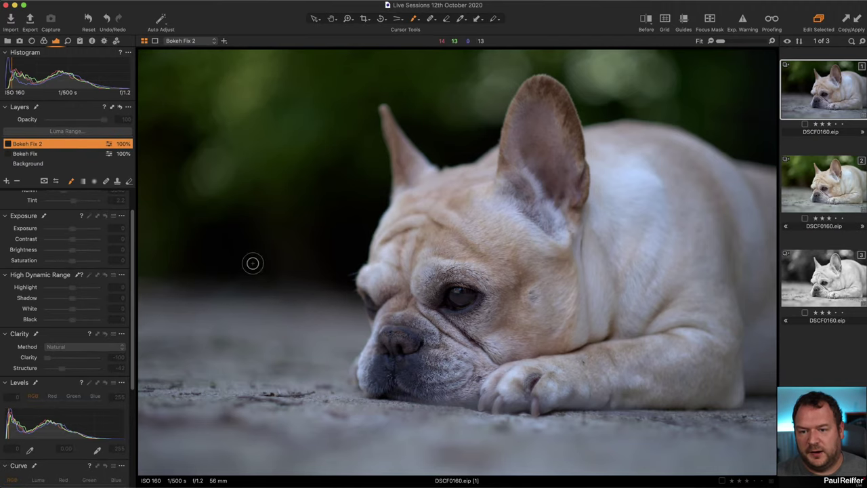
key("z")
left_click(317, 303)
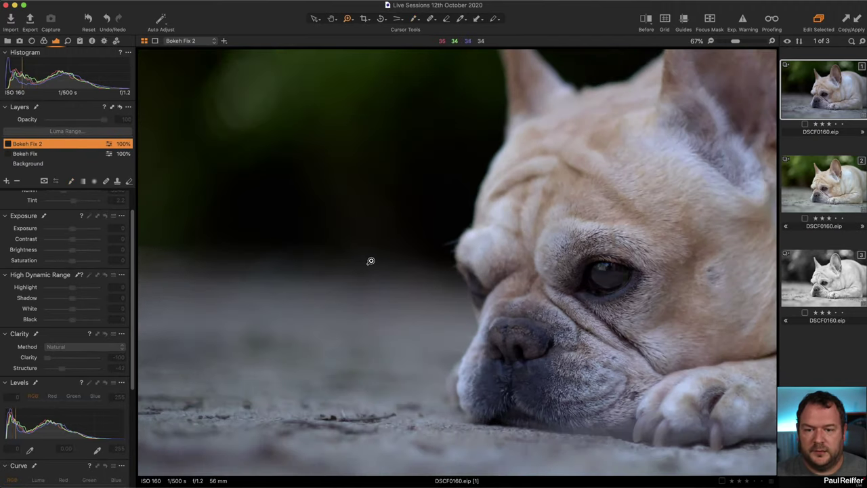
left_click(7, 144)
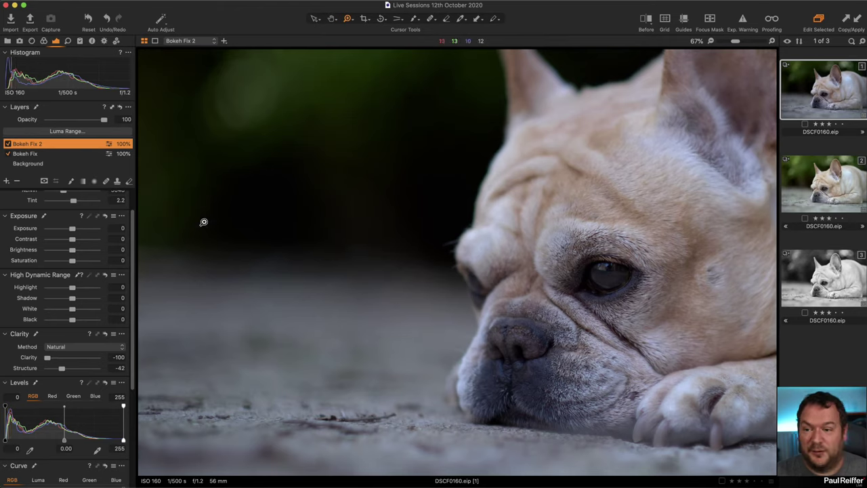
left_click(6, 181)
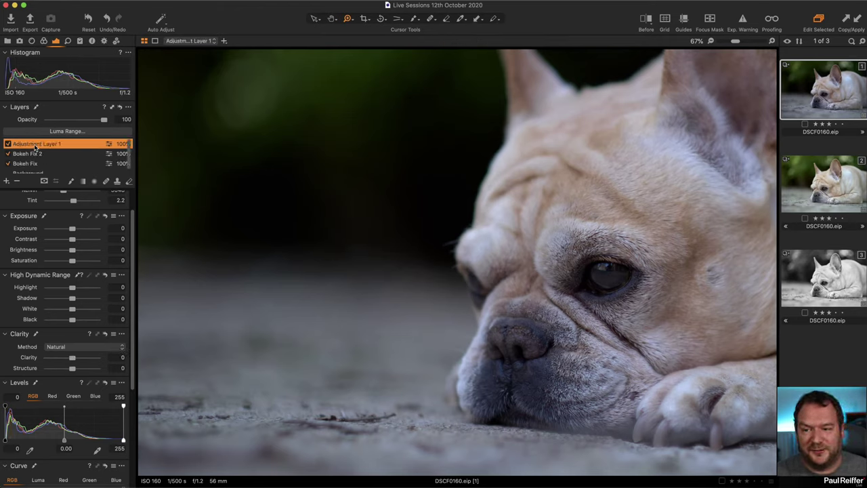
Rename the new layer 'Bokeh Fix 3' and paint its mask over the dark background
double_click(35, 144)
type("Bo")
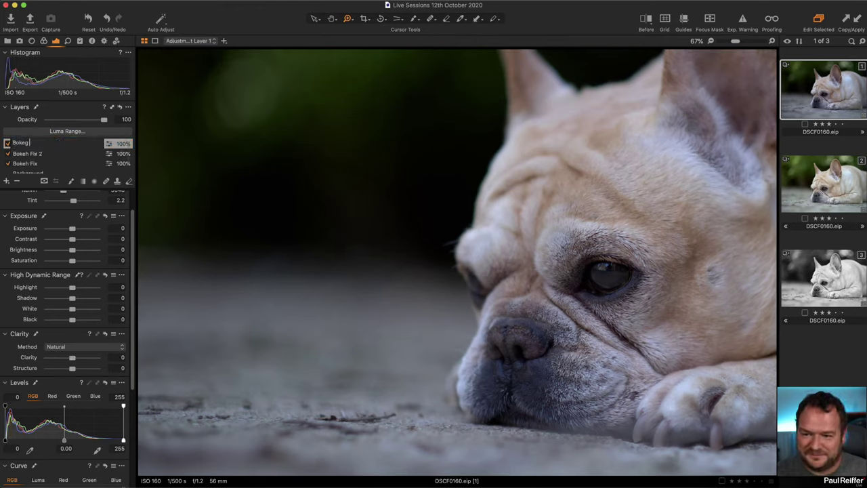
type("keh Fix 3")
key("Return")
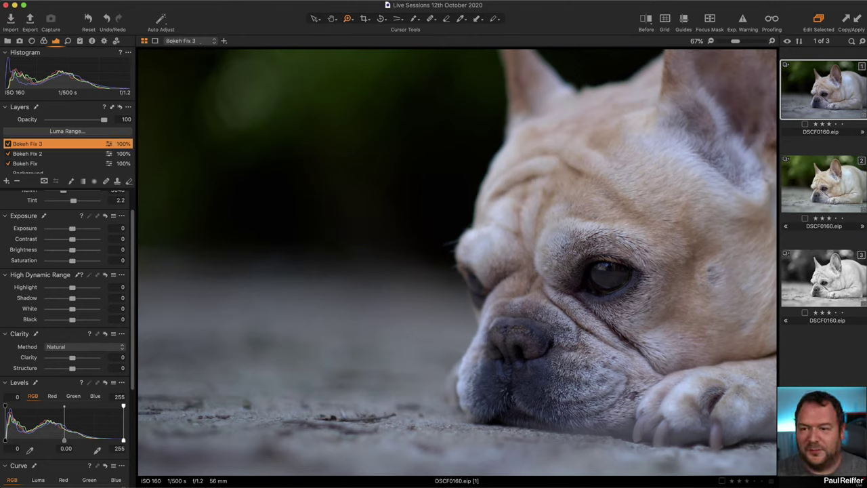
left_click(73, 182)
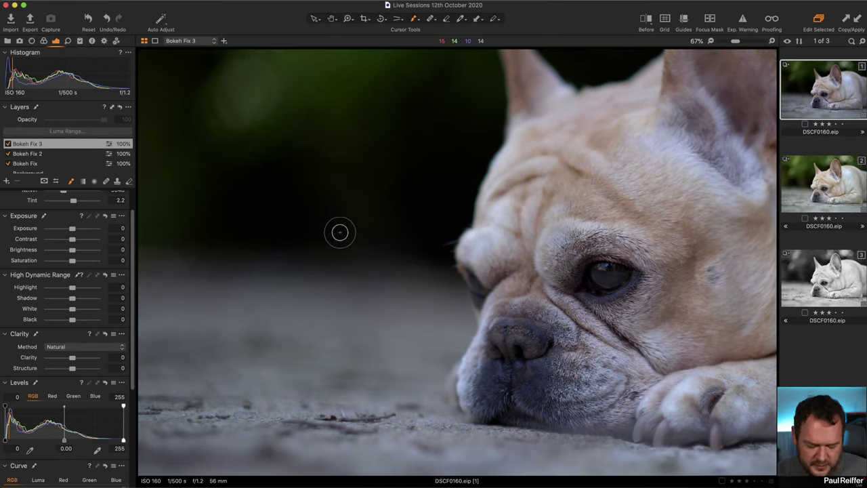
left_click_drag(339, 233, 329, 252)
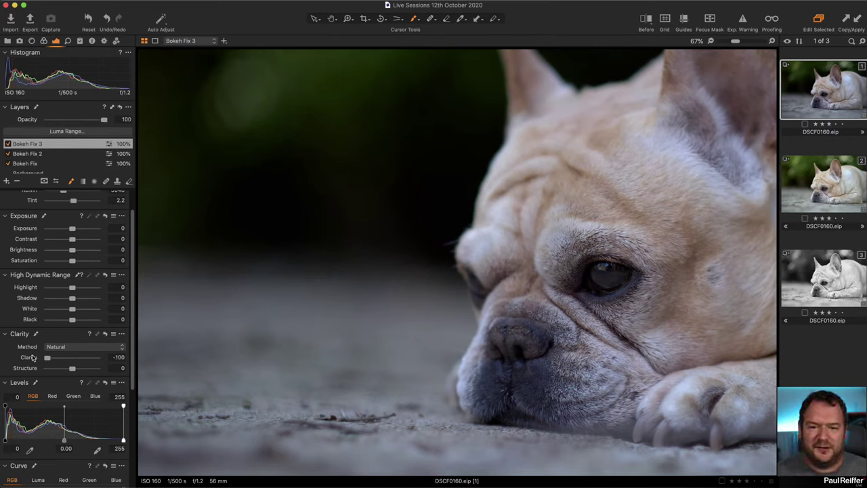
Compare Bokeh Fix 3 off and on, then fit the photo and zoom into the forehead and ear
left_click(8, 144)
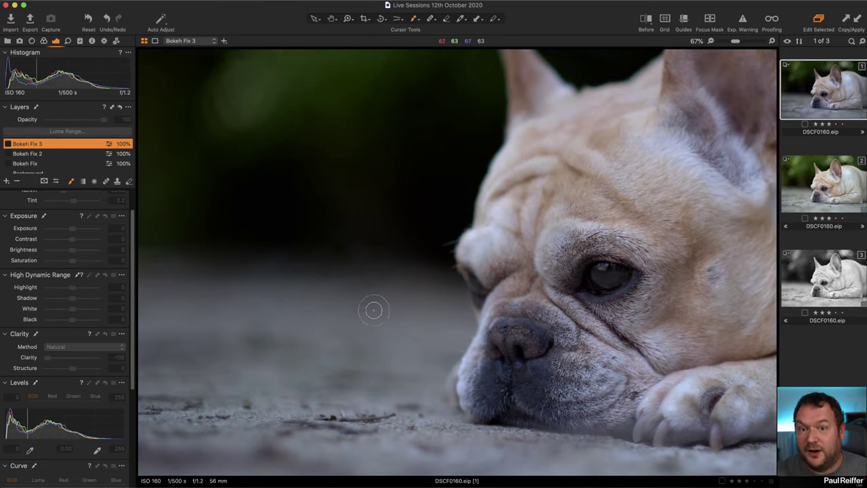
left_click(8, 145)
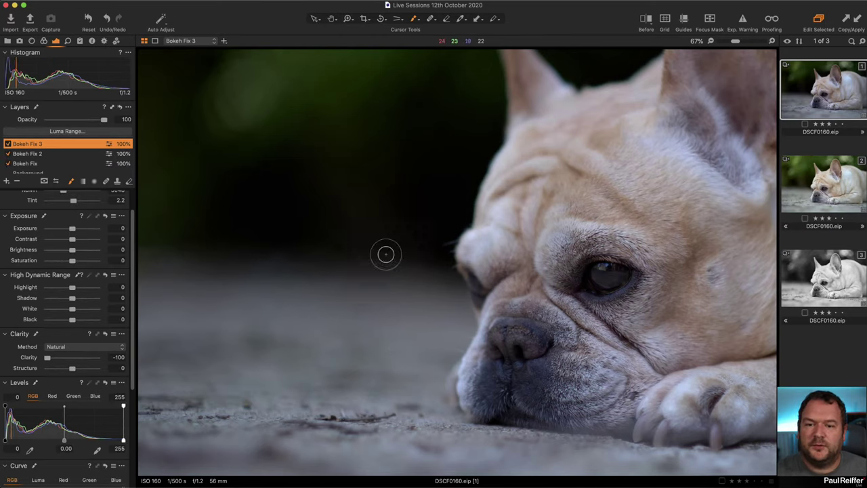
key("z")
key("super+0")
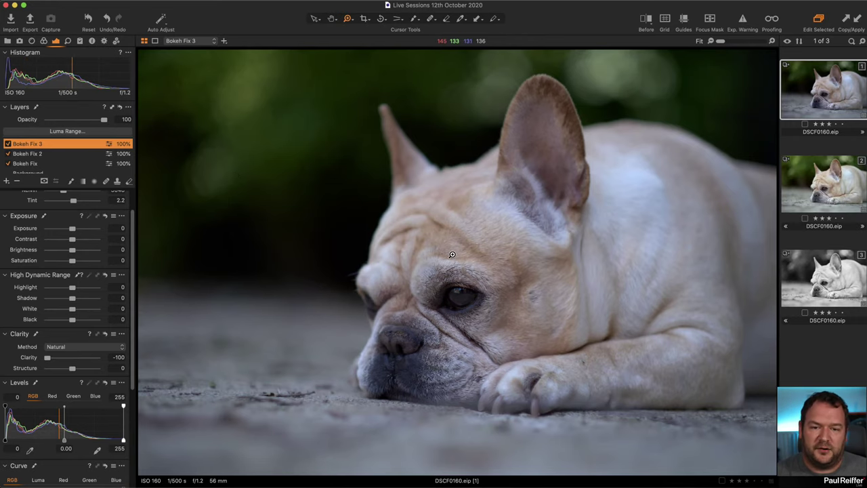
left_click_drag(306, 110, 447, 302)
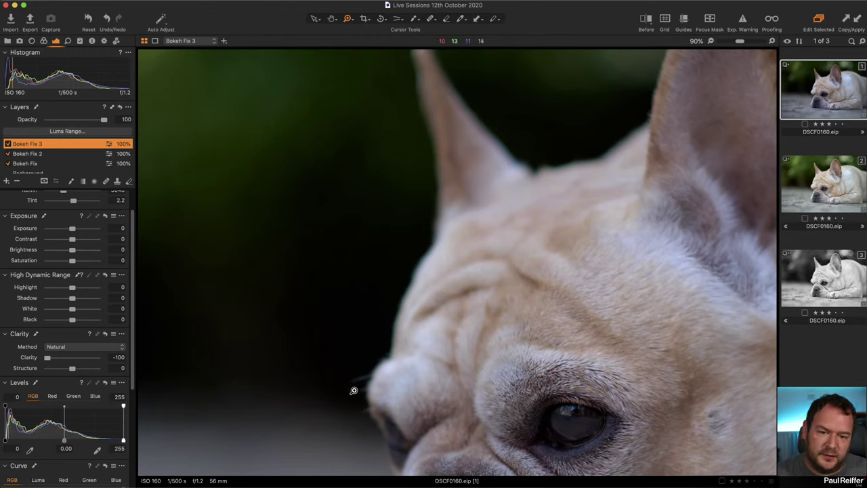
Add a new adjustment layer named 'Green Edge Fix'
left_click(8, 182)
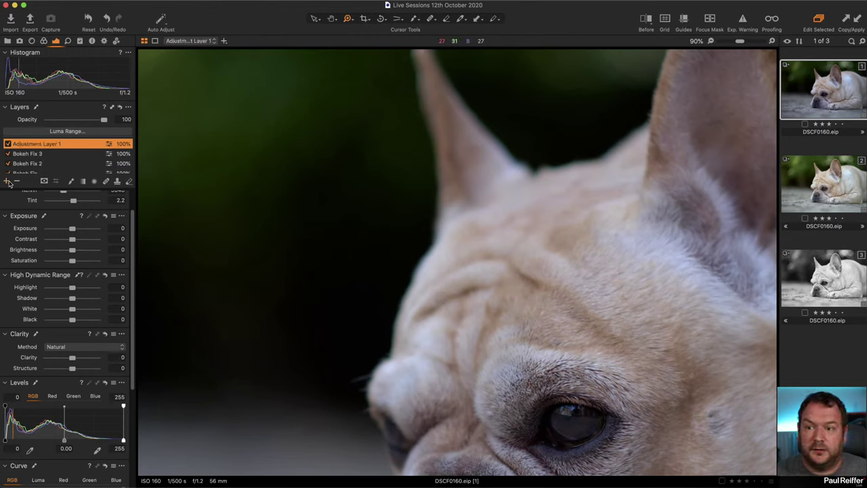
double_click(32, 144)
type("Gree")
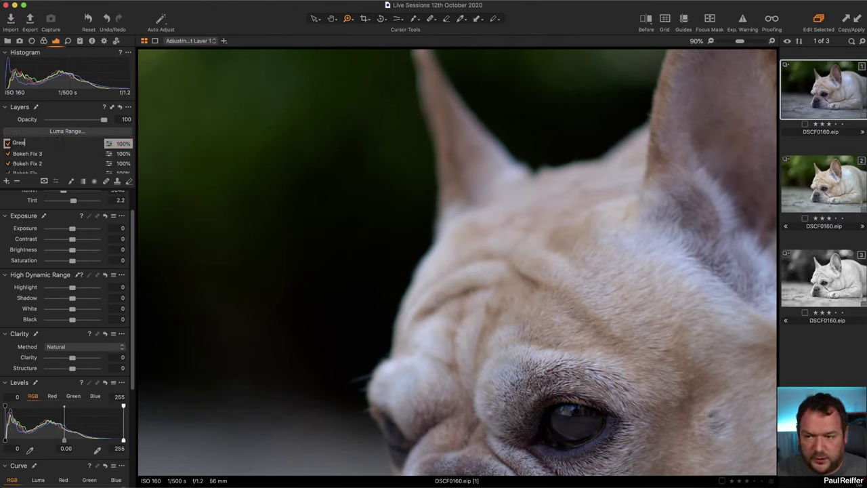
type("n Edge Fix")
key("Return")
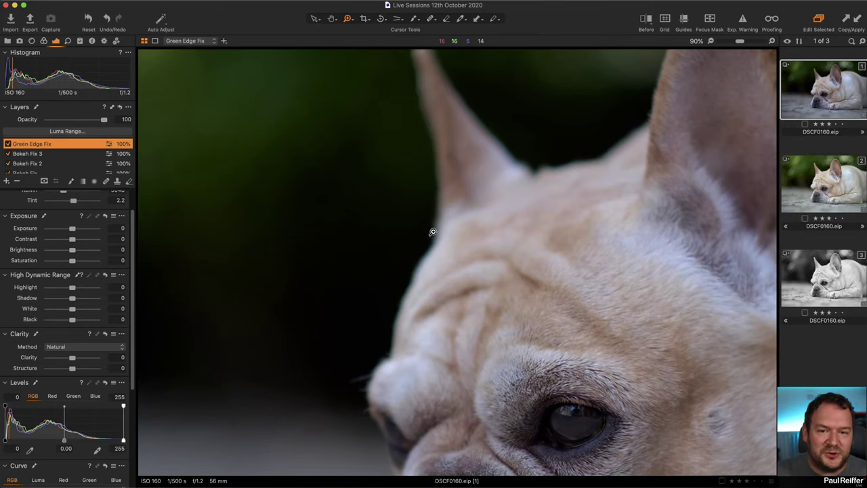
At 200% zoom, paint a small-brush mask along the left edge of the dog's nose
left_click_drag(445, 228, 390, 256)
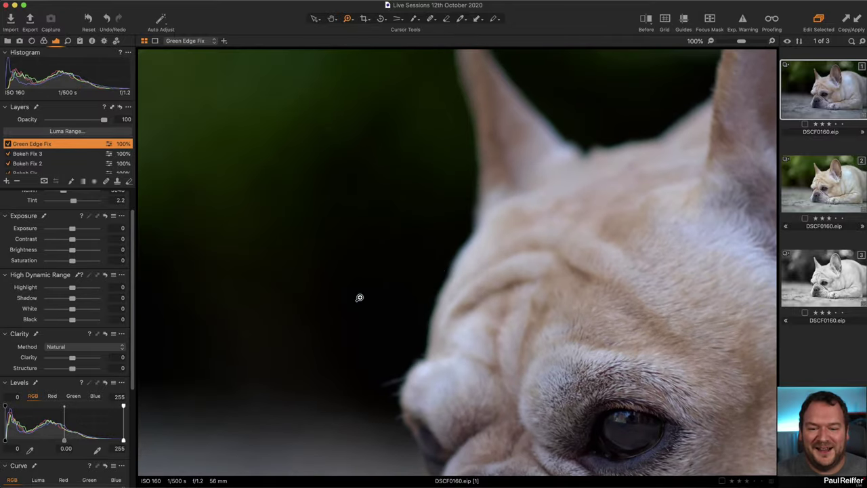
left_click(392, 269)
left_click_drag(481, 169, 482, 158)
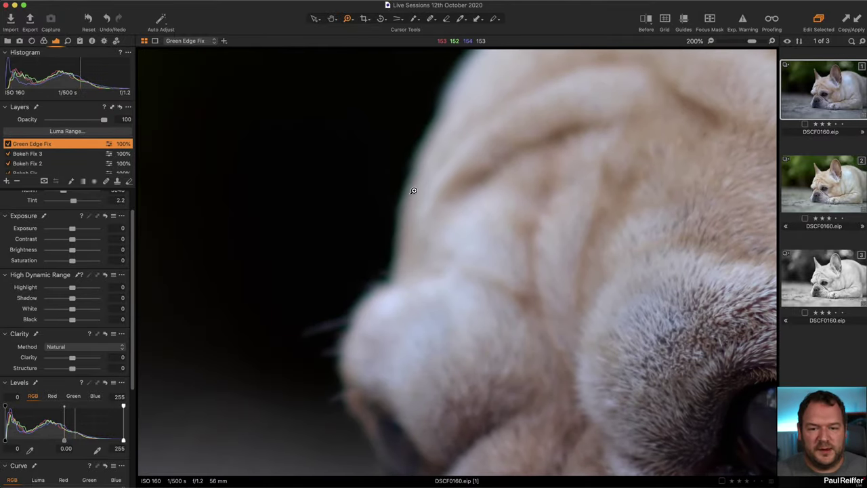
key("b")
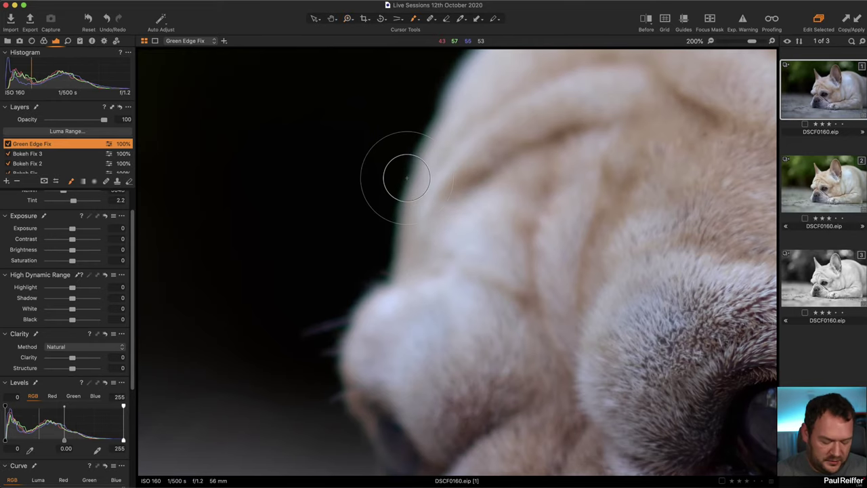
key("bracketleft")
key("bracketleft")
key("bracketleft")
key("bracketleft")
key("bracketleft")
key("bracketleft")
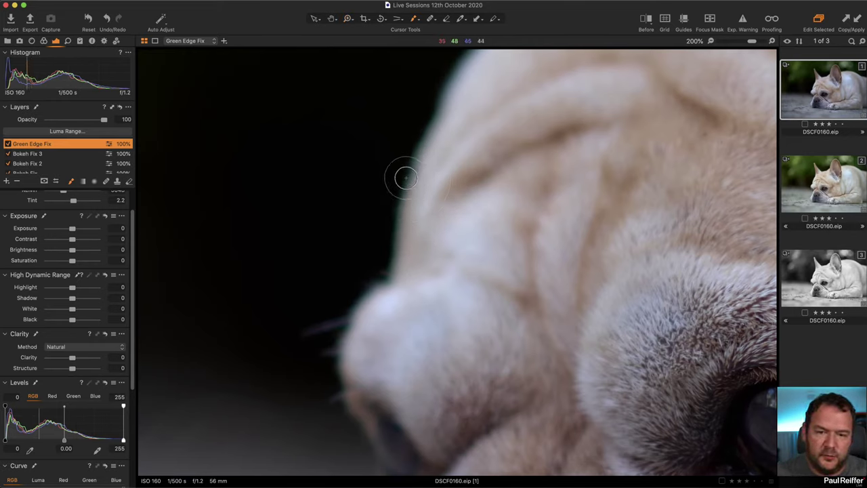
mouse_move(345, 342)
left_mouse_down()
mouse_move(339, 386)
mouse_move(348, 313)
mouse_move(392, 261)
mouse_move(402, 177)
mouse_move(434, 93)
mouse_move(453, 67)
mouse_move(460, 74)
left_mouse_up()
left_click_drag(480, 163, 331, 453)
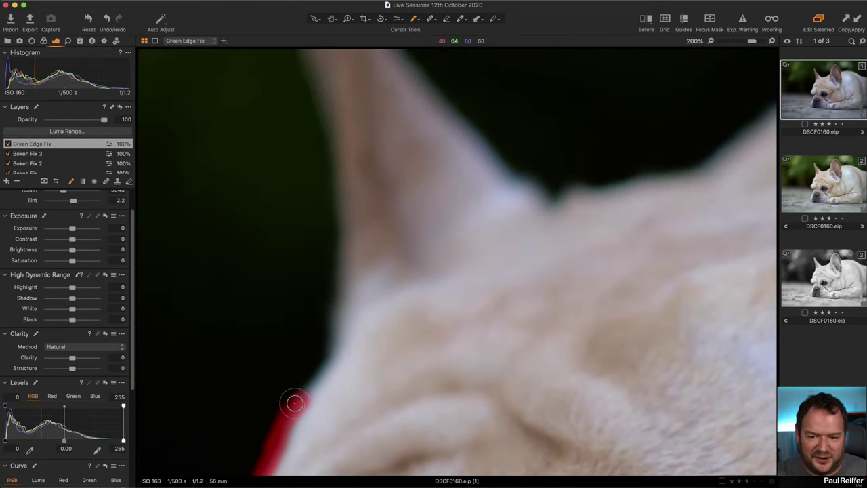
Extend the Green Edge Fix mask up the head edge, around the ear tip and its lower edge
mouse_move(303, 386)
left_mouse_down()
mouse_move(319, 364)
mouse_move(342, 283)
mouse_move(333, 288)
mouse_move(341, 242)
mouse_move(333, 136)
left_mouse_up()
mouse_move(380, 163)
left_mouse_down()
mouse_move(470, 342)
mouse_move(470, 373)
left_mouse_up()
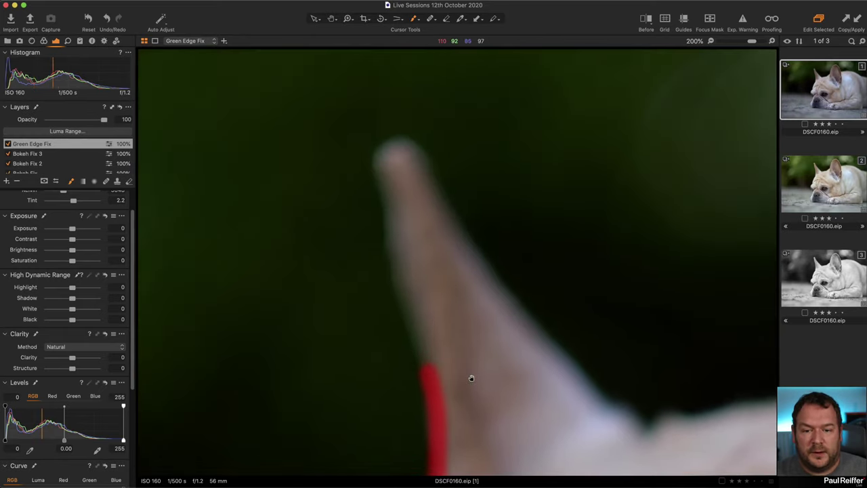
mouse_move(383, 155)
left_mouse_down()
mouse_move(398, 287)
mouse_move(429, 376)
left_mouse_up()
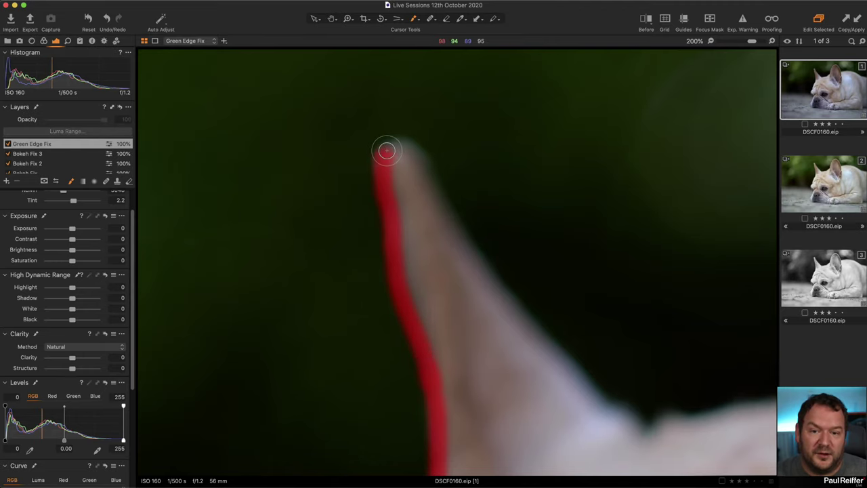
mouse_move(401, 143)
left_mouse_down()
mouse_move(457, 235)
mouse_move(504, 300)
mouse_move(642, 426)
mouse_move(662, 417)
mouse_move(640, 435)
mouse_move(756, 401)
left_mouse_up()
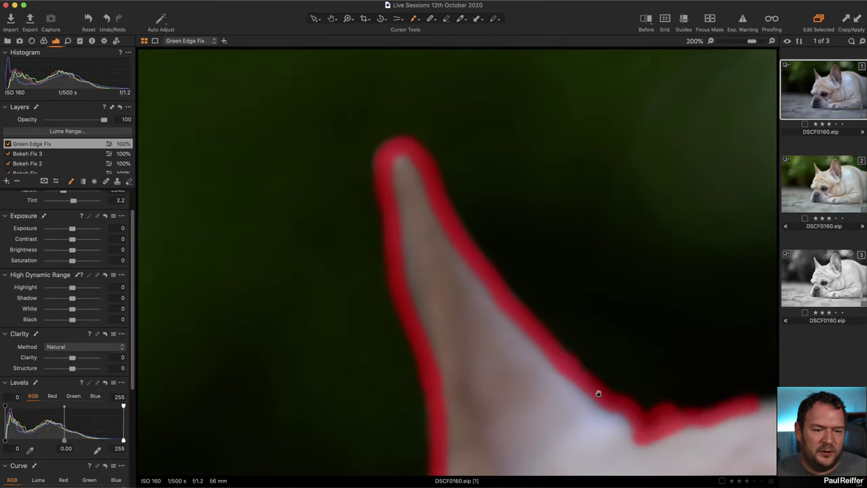
mouse_move(598, 393)
left_mouse_down()
mouse_move(139, 289)
mouse_move(387, 319)
left_mouse_up()
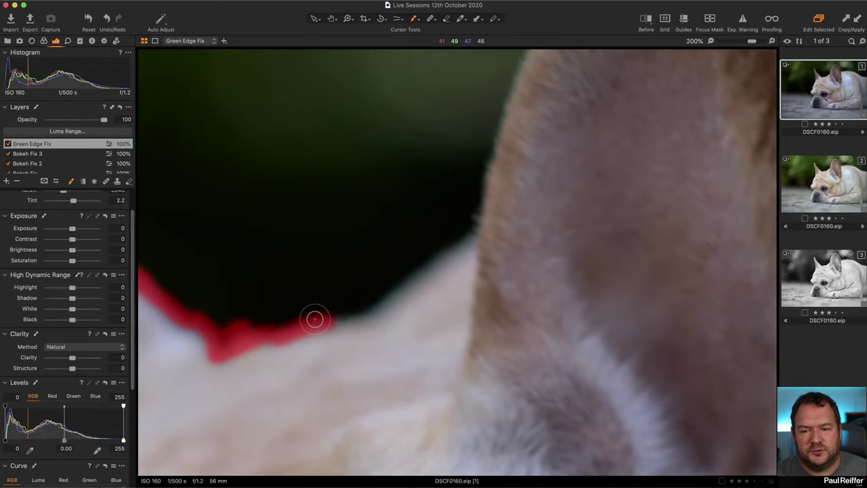
mouse_move(315, 318)
left_mouse_down()
mouse_move(373, 304)
mouse_move(426, 270)
mouse_move(458, 240)
mouse_move(487, 195)
mouse_move(489, 170)
left_mouse_up()
Continue the mask where the other ear meets the back and along the back, then zoom out
left_click_drag(583, 148, 447, 374)
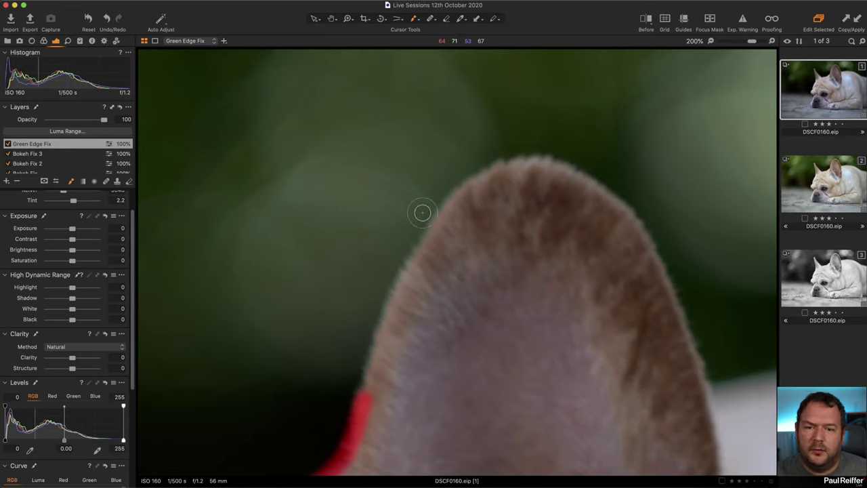
left_click_drag(598, 332, 345, 149)
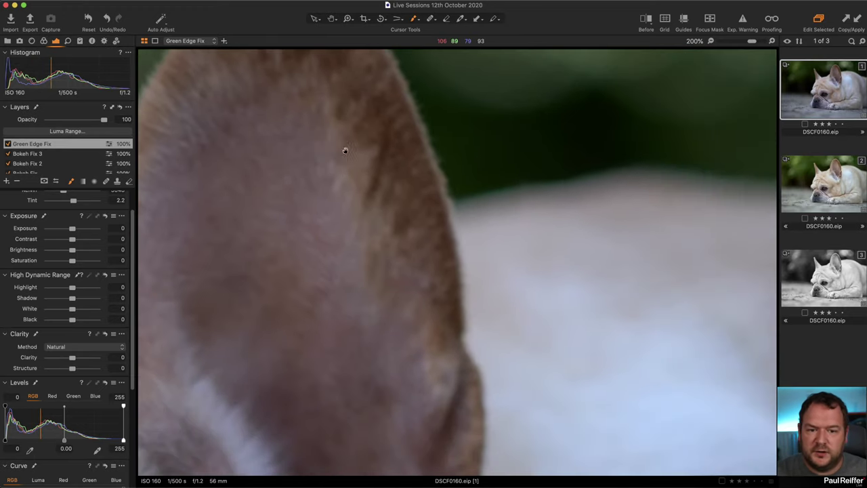
mouse_move(497, 262)
left_mouse_down()
mouse_move(343, 45)
mouse_move(394, 112)
mouse_move(318, 265)
left_mouse_up()
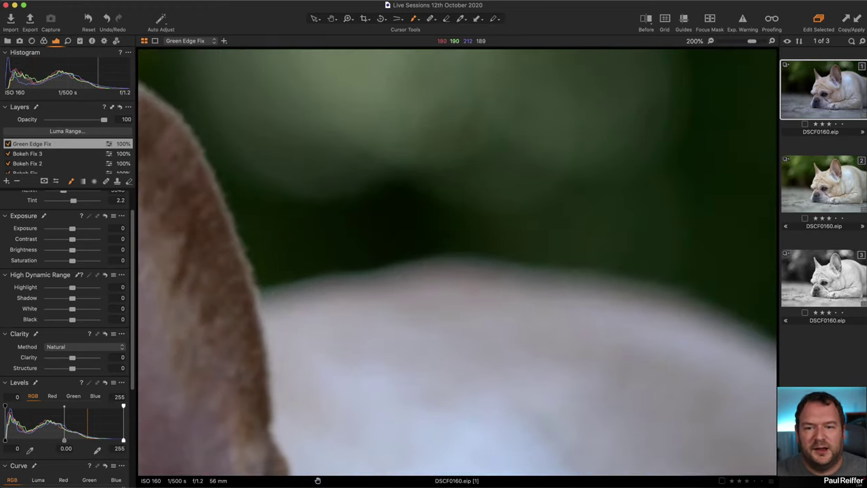
mouse_move(265, 296)
left_mouse_down()
mouse_move(467, 257)
mouse_move(625, 282)
mouse_move(648, 289)
mouse_move(508, 284)
mouse_move(440, 268)
mouse_move(474, 254)
mouse_move(519, 273)
mouse_move(735, 401)
left_mouse_up()
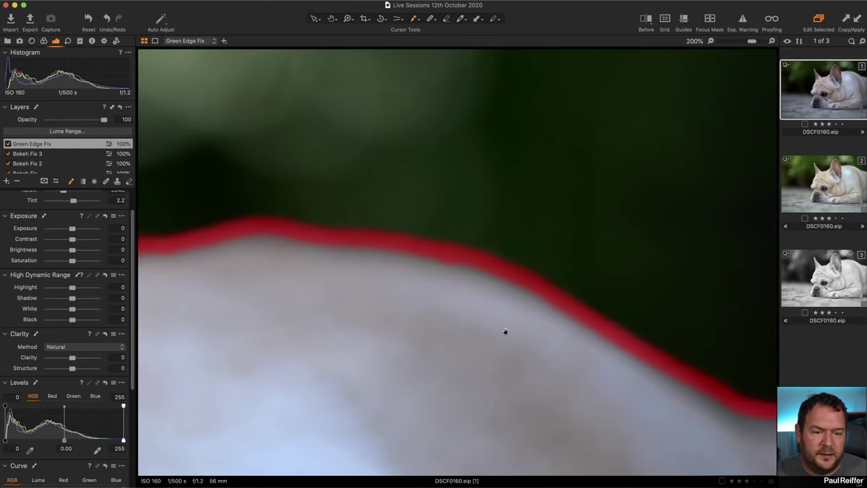
scroll(505, 332, "right", 3)
scroll(185, 298, "up", 2)
left_click_drag(669, 404, 725, 406)
key("z")
left_click(341, 243)
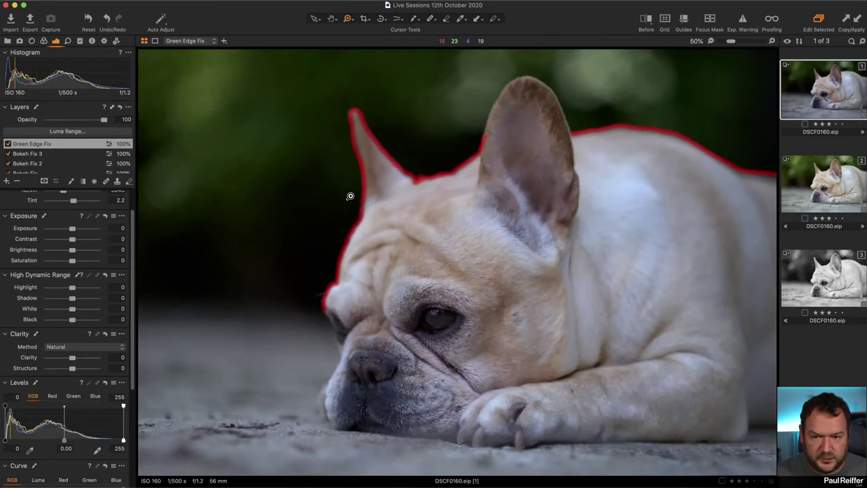
Hide the mask overlay and zoom to 200% on the dog's head edge
key("m")
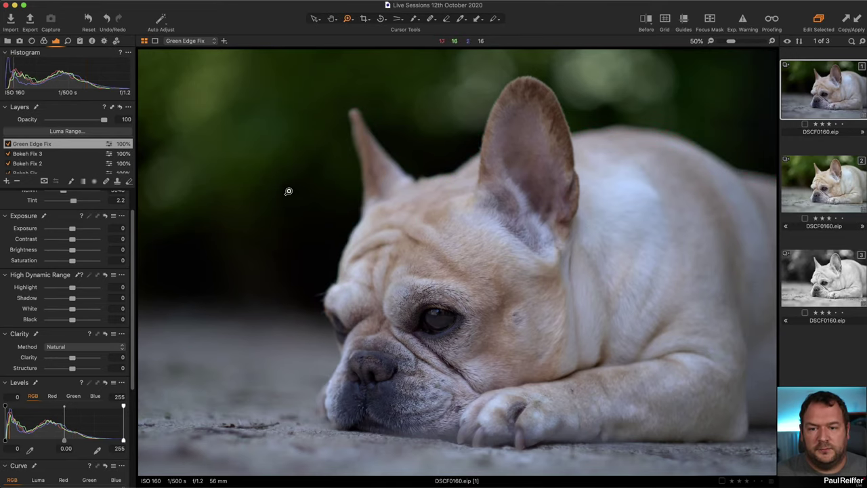
left_click_drag(263, 153, 356, 298)
left_click(457, 206)
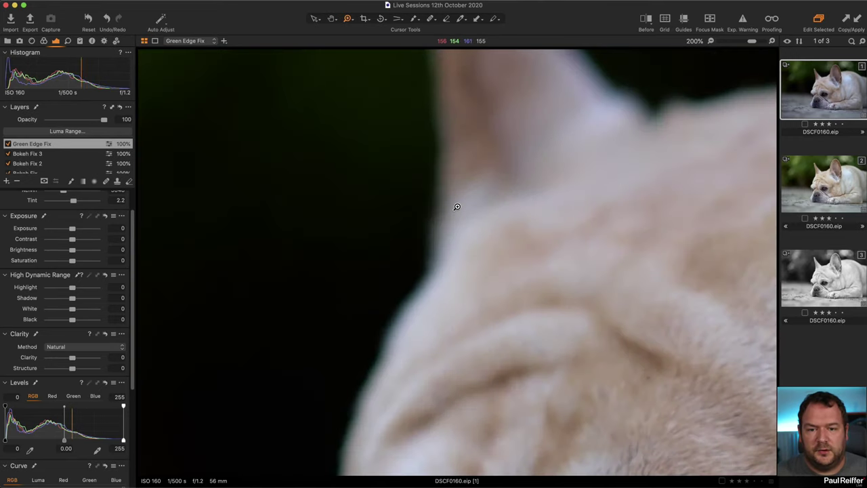
scroll(457, 206, "down", 3)
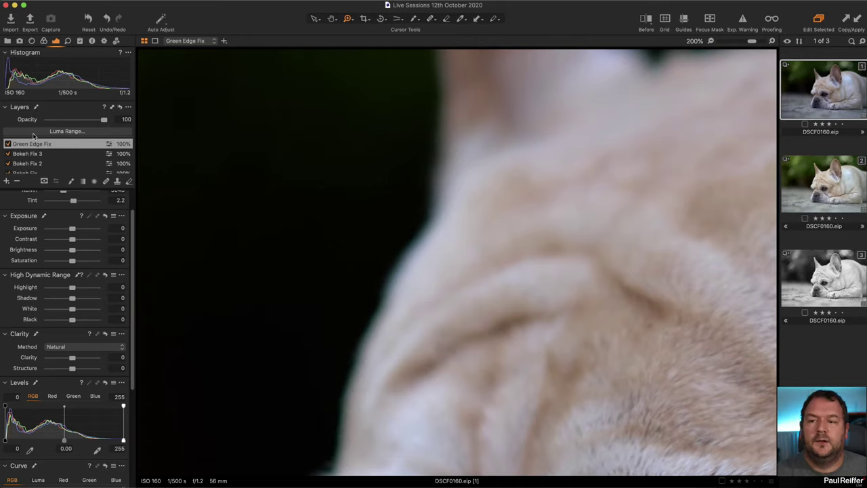
Use the Color Editor picker to sample the green background beside the ear
left_click(44, 41)
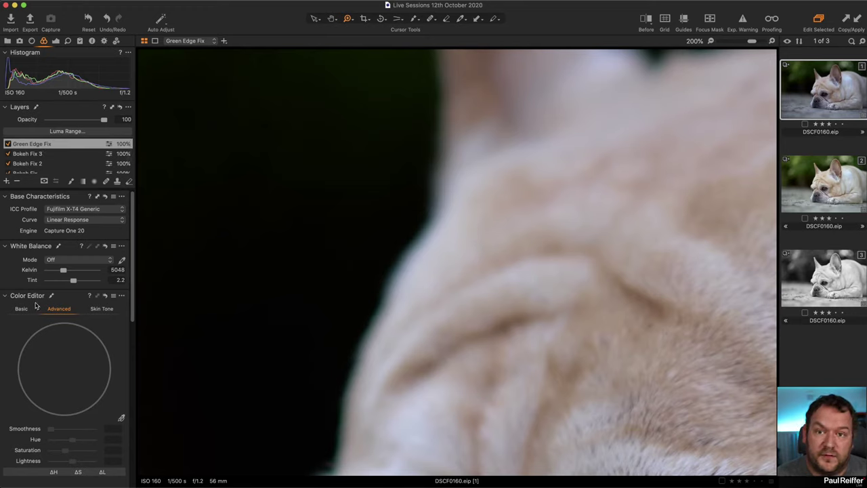
left_click(121, 418)
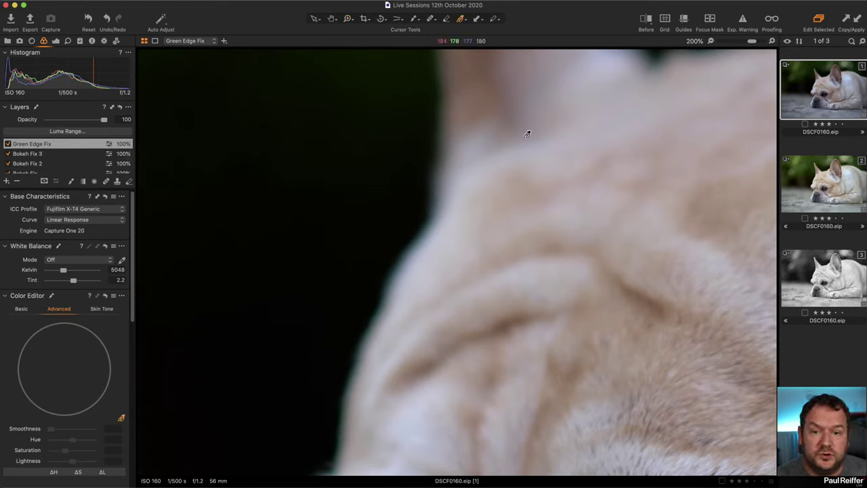
left_click(409, 247)
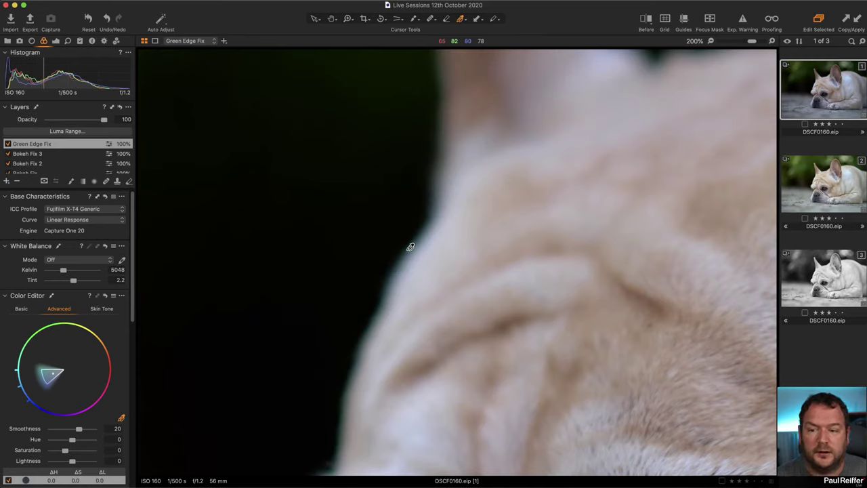
left_click(443, 77)
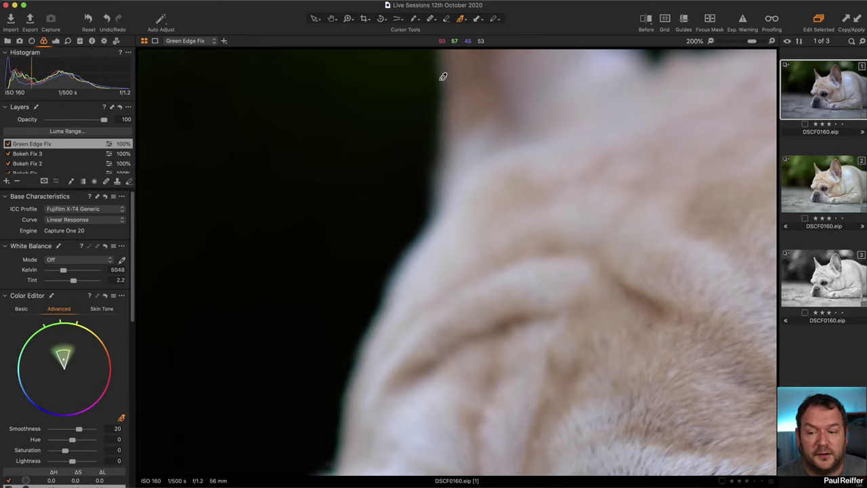
scroll(550, 180, "up", 5)
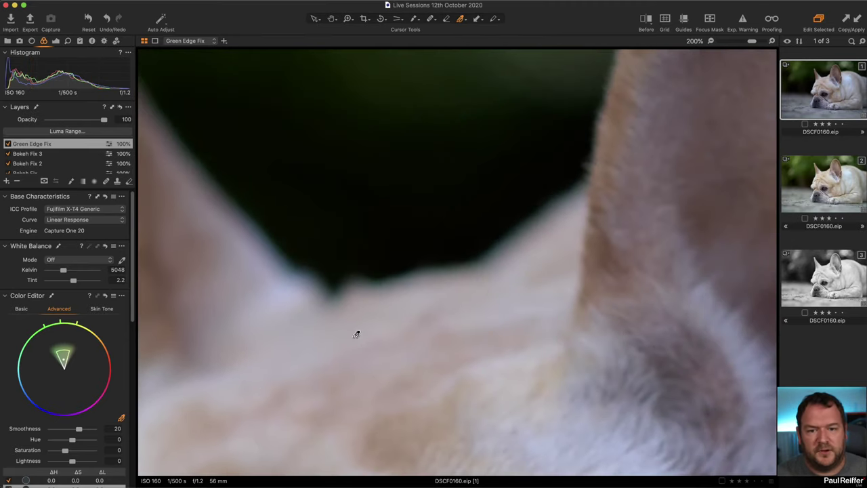
left_click(404, 273)
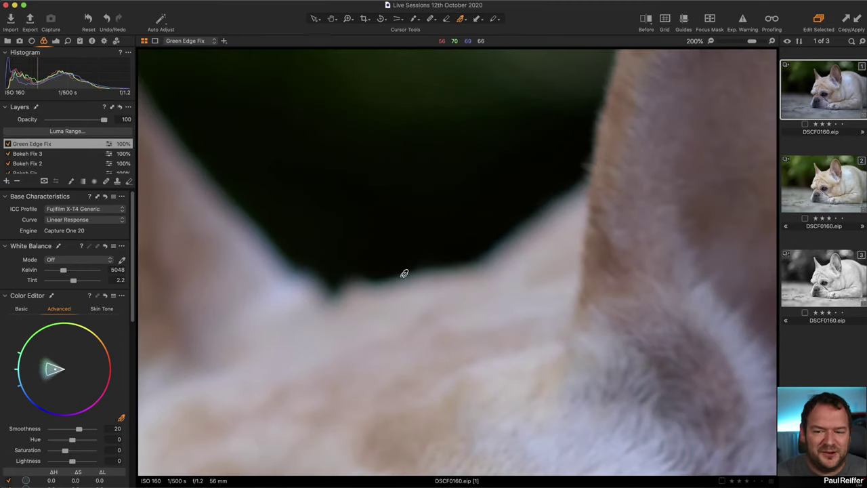
left_click(529, 224)
scroll(538, 201, "up", 5)
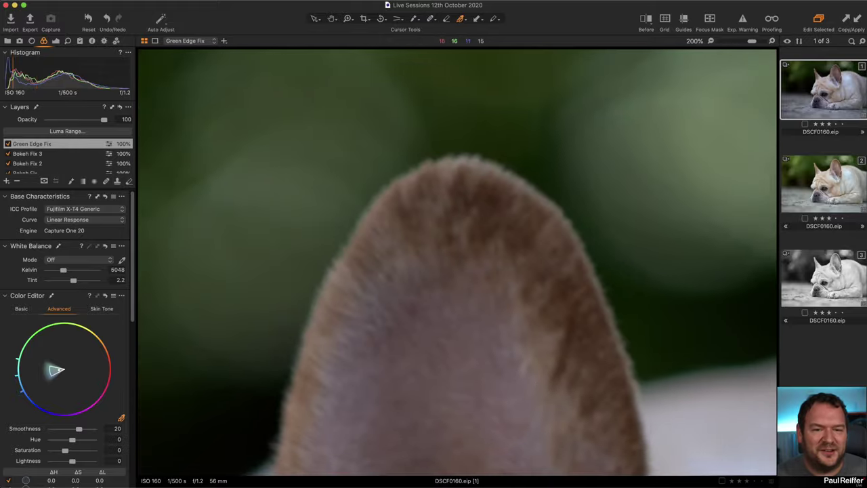
scroll(201, 138, "right", 10)
scroll(402, 151, "up", 3)
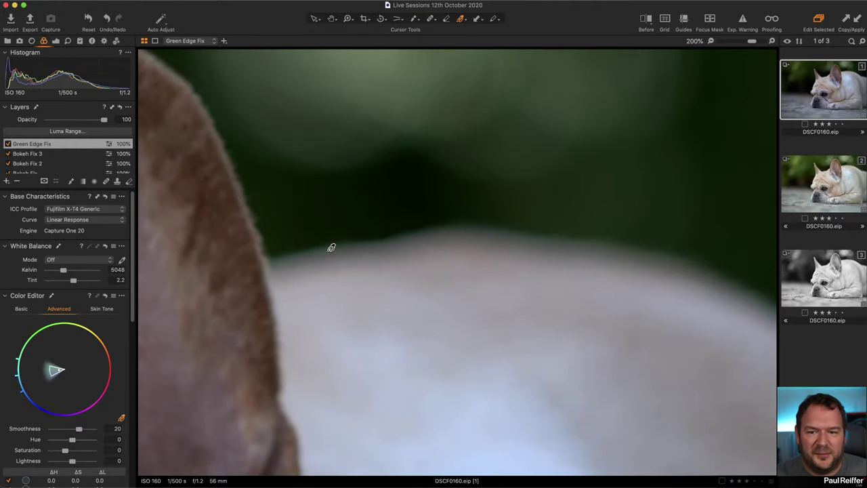
left_click(312, 244)
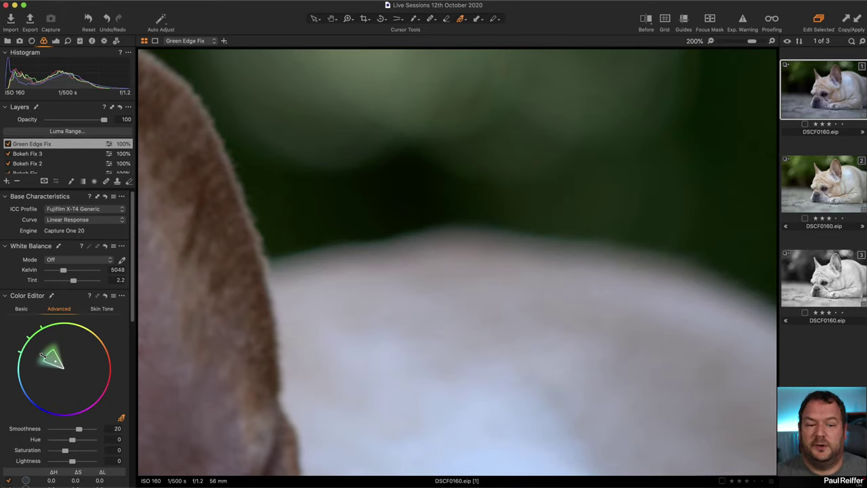
left_click(22, 309)
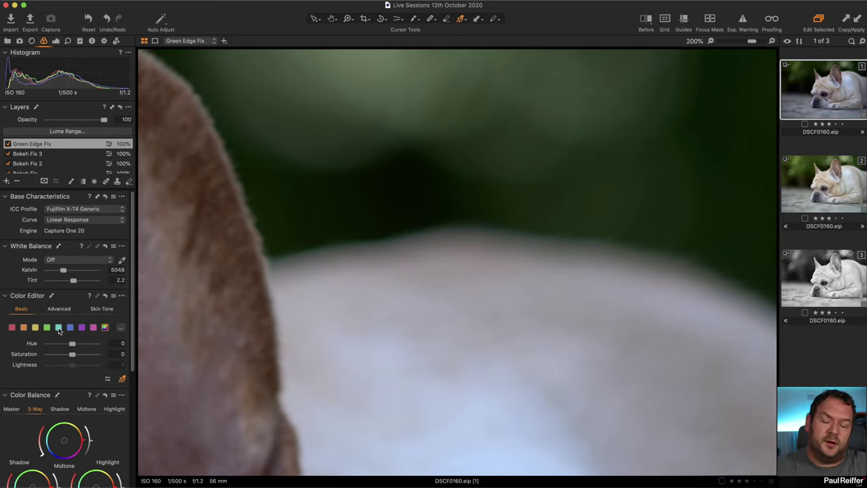
left_click(121, 327)
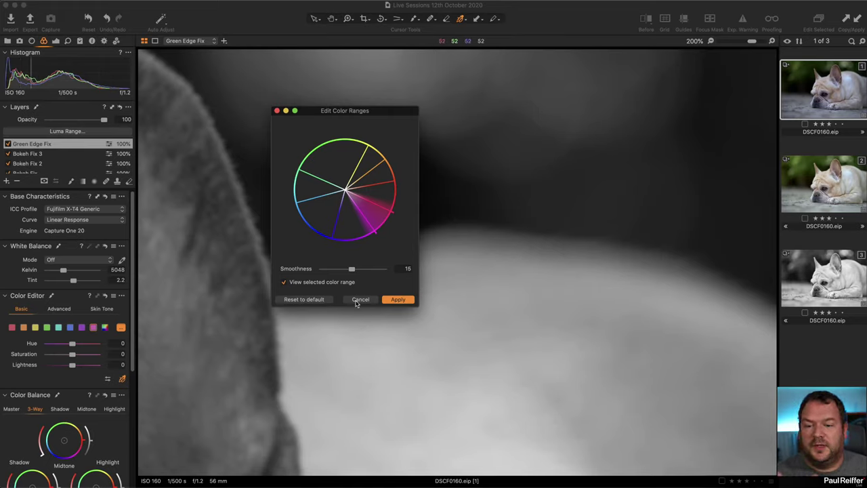
left_click(359, 301)
left_click(58, 309)
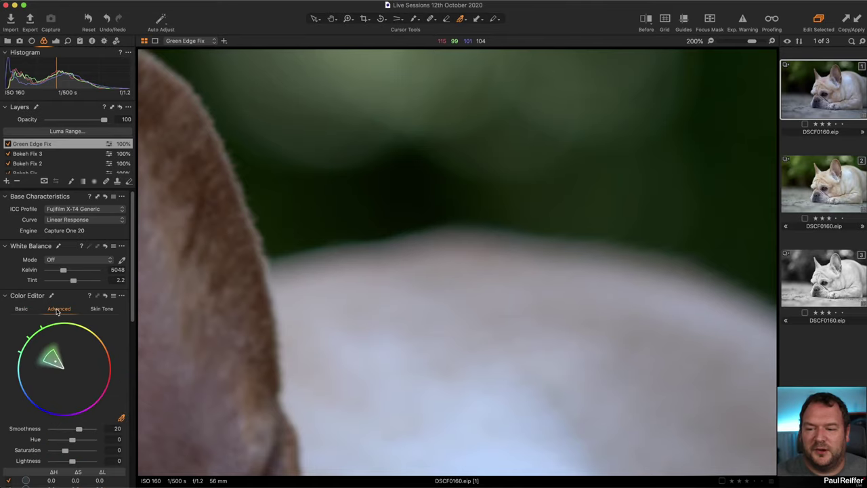
left_click_drag(49, 354, 29, 398)
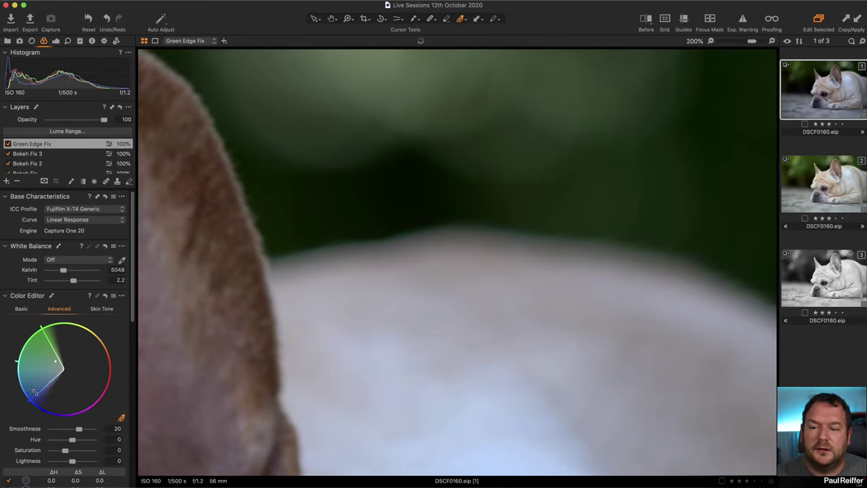
left_click_drag(50, 343, 58, 339)
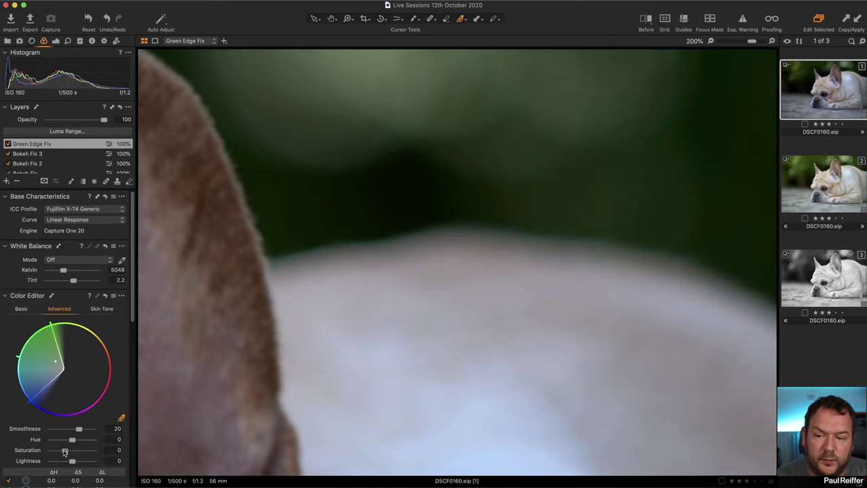
left_click_drag(64, 451, 54, 452)
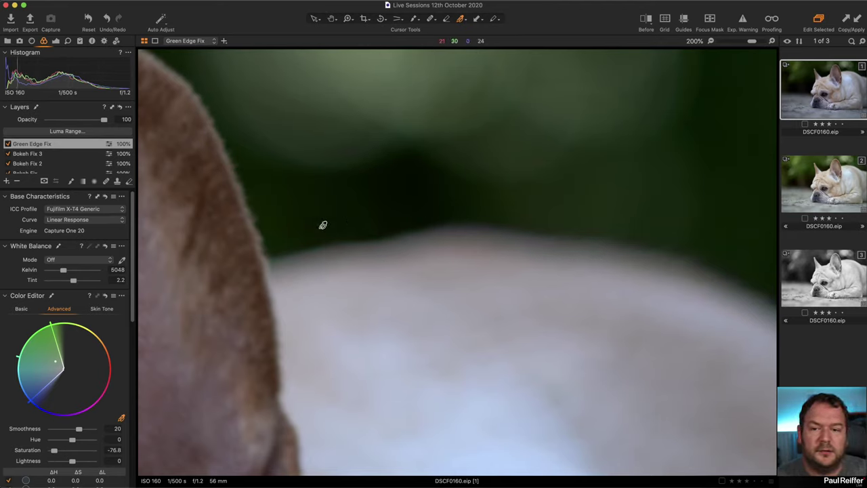
left_click(105, 296)
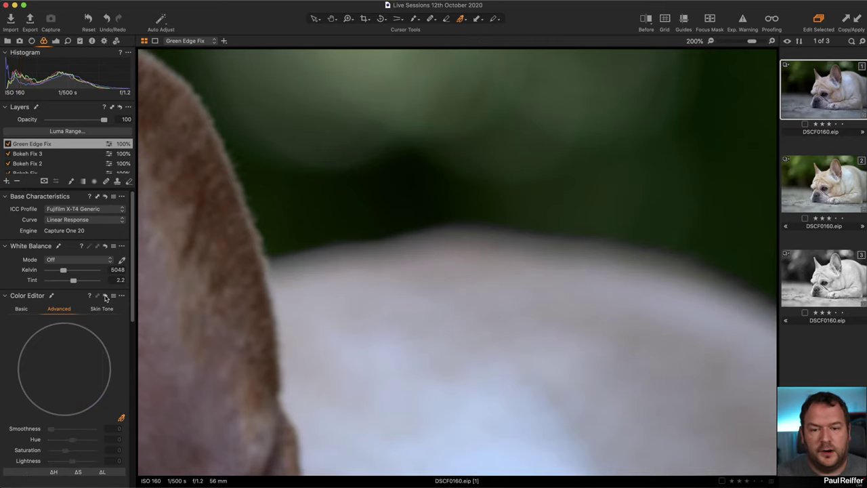
left_click_drag(105, 296, 105, 296)
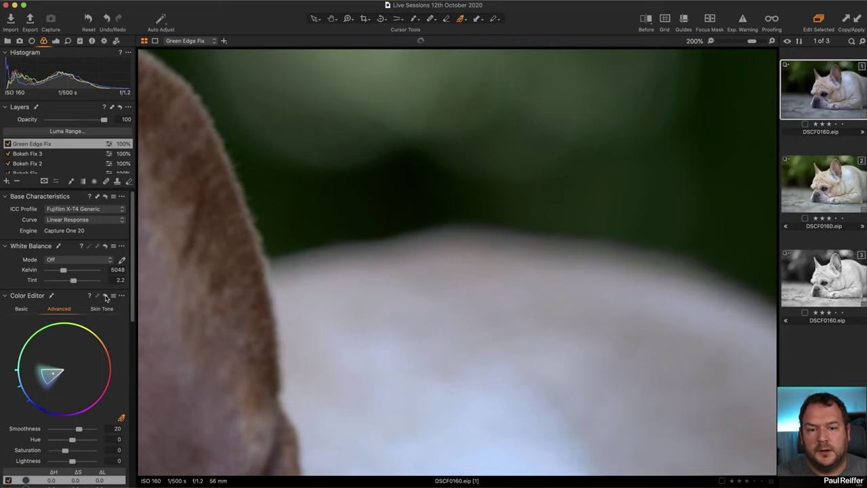
scroll(258, 295, "left", 10)
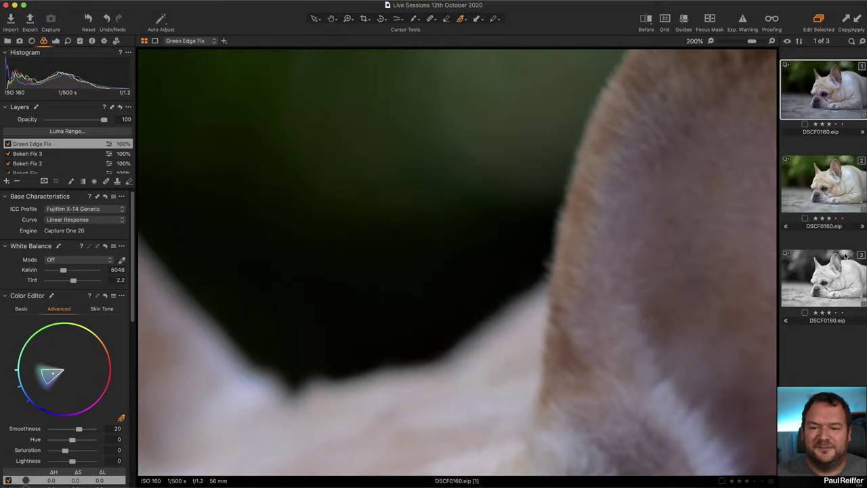
scroll(561, 174, "down", 5)
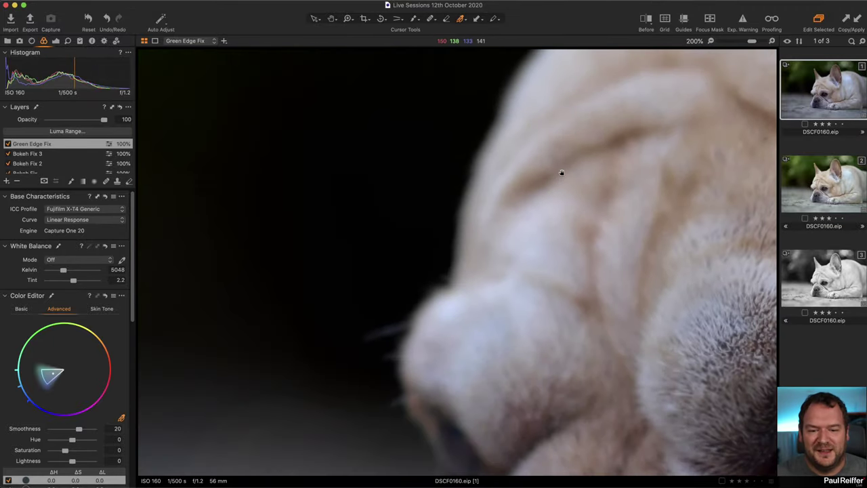
scroll(590, 229, "up", 3)
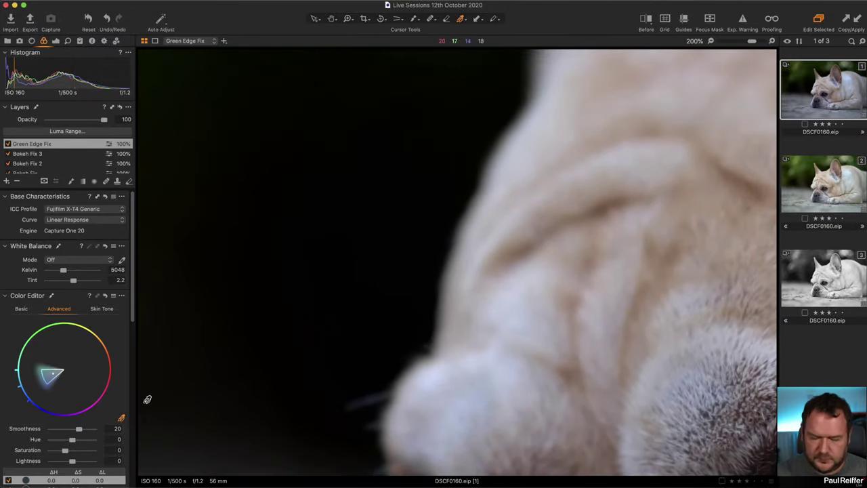
left_click_drag(105, 296, 105, 296)
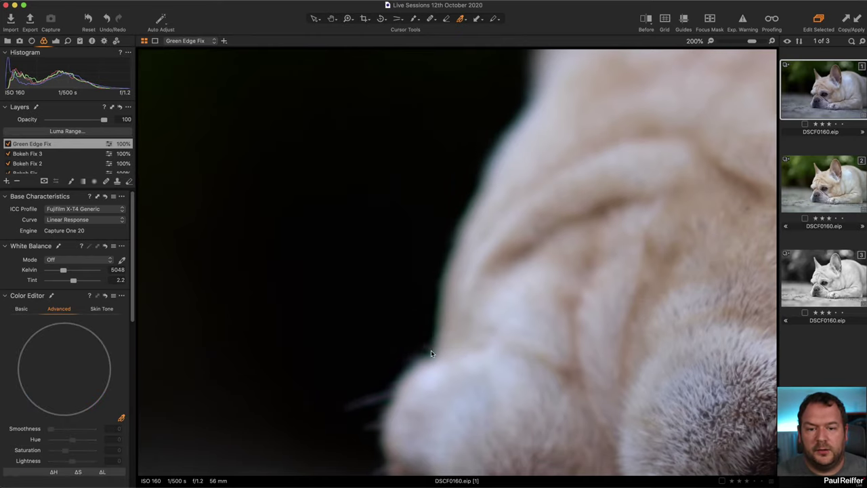
key("super+z")
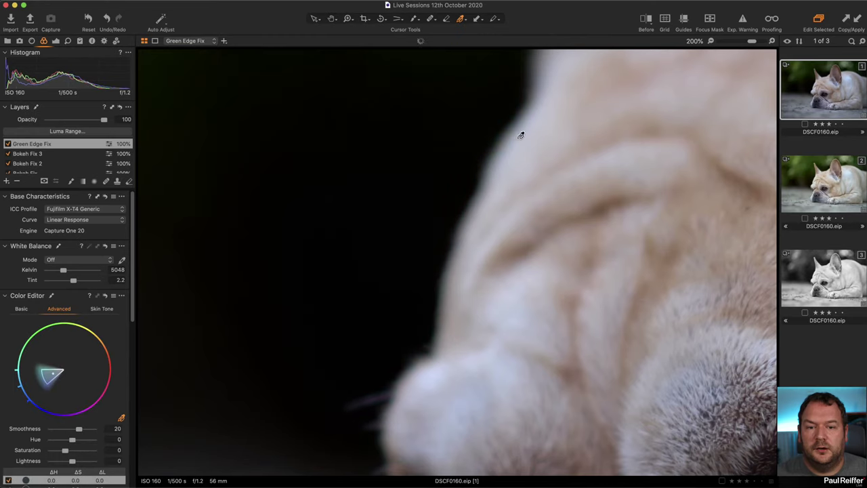
key("super+0")
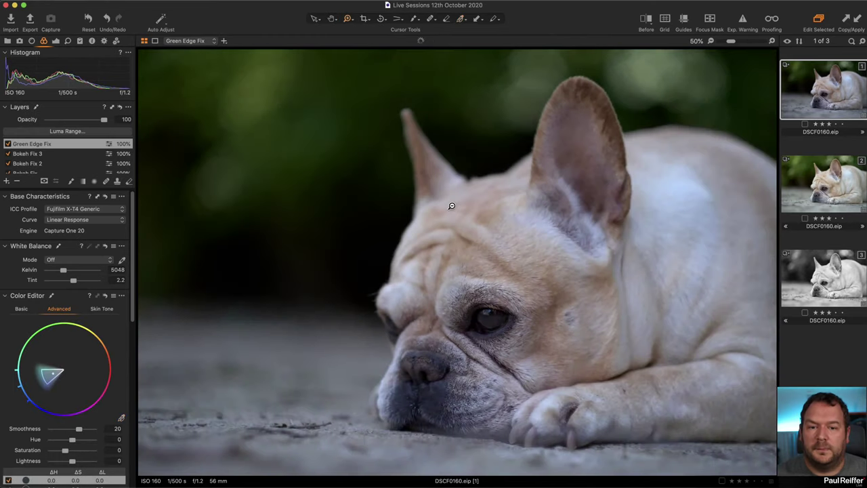
Inspect the ears, fit the photo to screen, and try Purple Fringing Defringe, leaving it at 0
left_click_drag(362, 97, 501, 260)
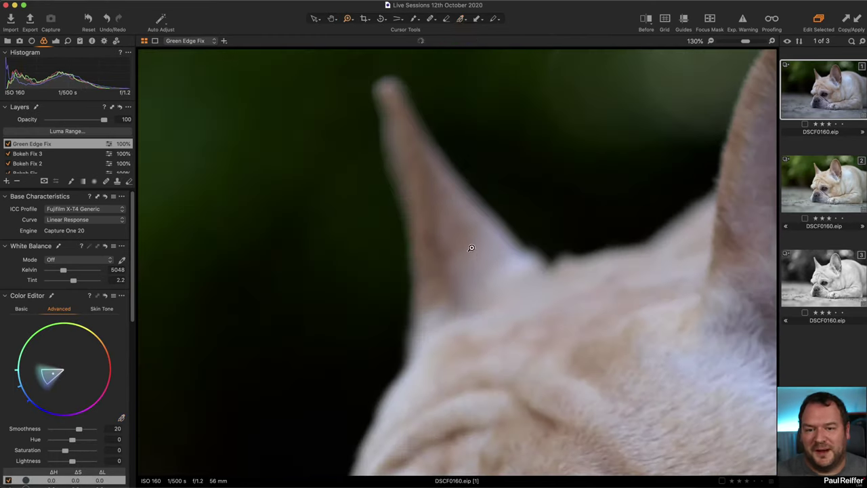
key("super+0")
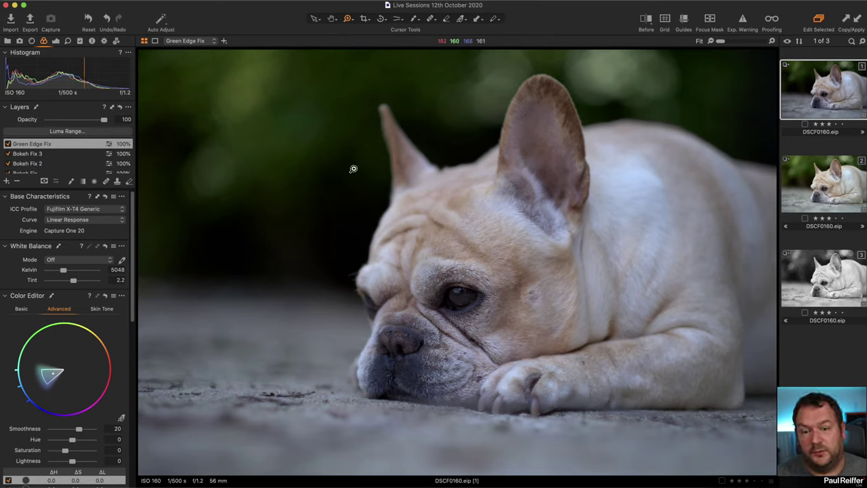
left_click(31, 41)
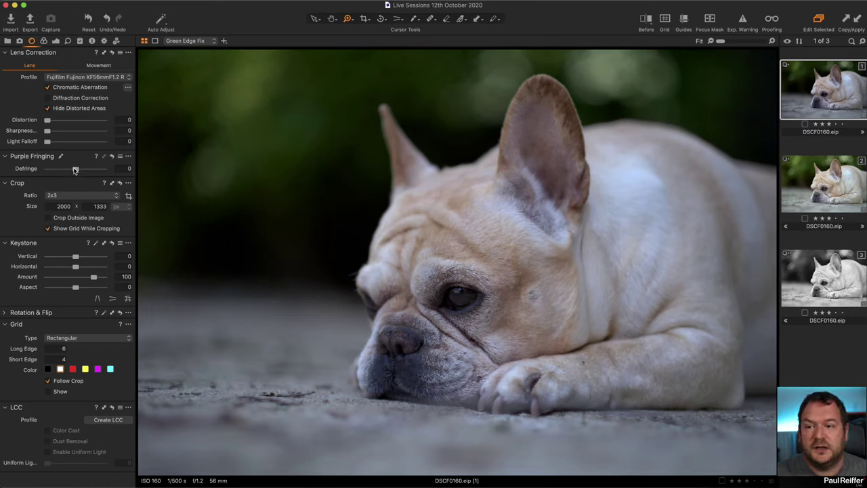
mouse_move(75, 170)
left_mouse_down()
mouse_move(51, 170)
mouse_move(76, 170)
left_mouse_up()
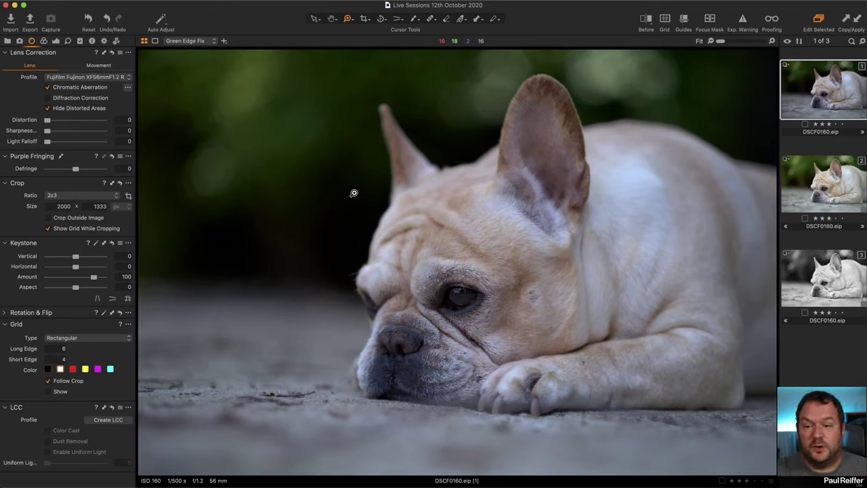
Show the Green Edge Fix mask, select the green-cyan range (Saturation -76.8), and zoom into the head edges
left_click(55, 41)
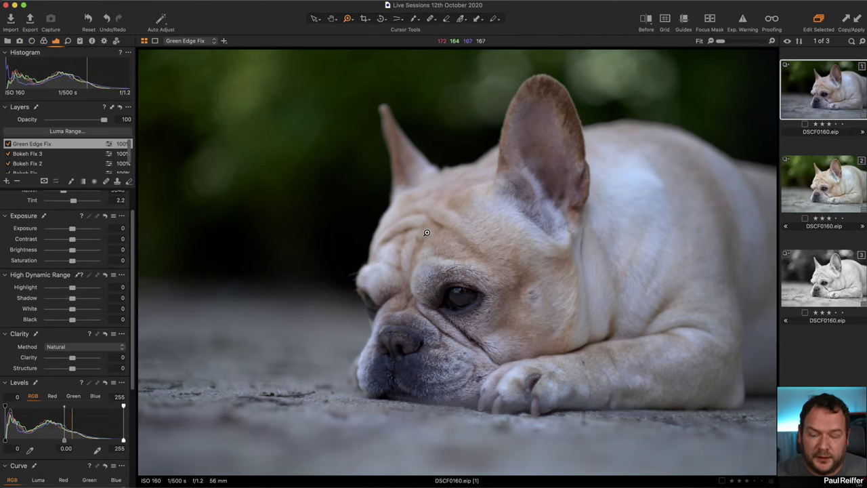
key("m")
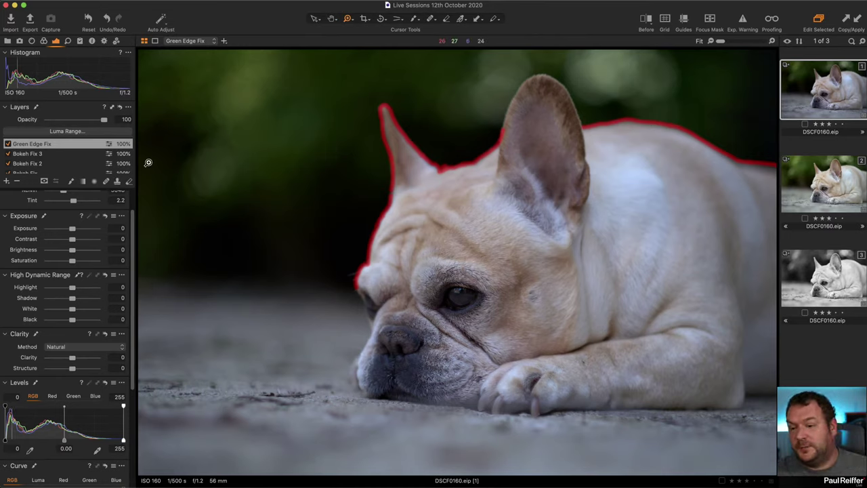
left_click(43, 41)
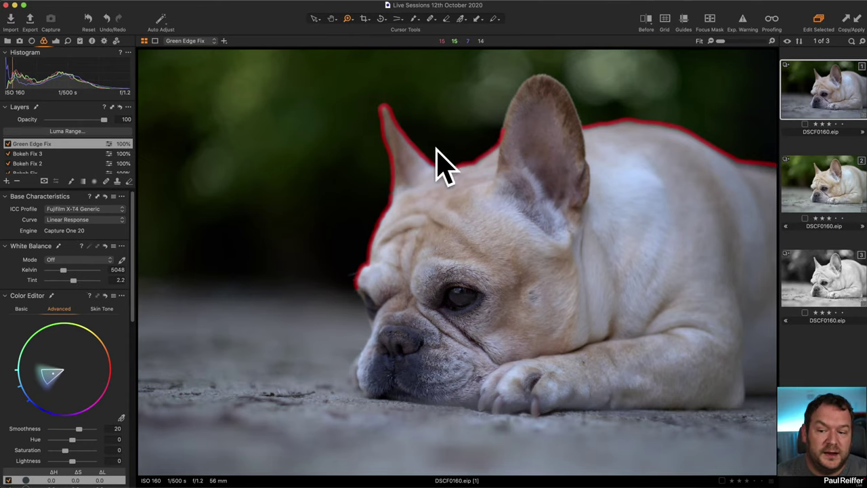
scroll(61, 420, "down", 2)
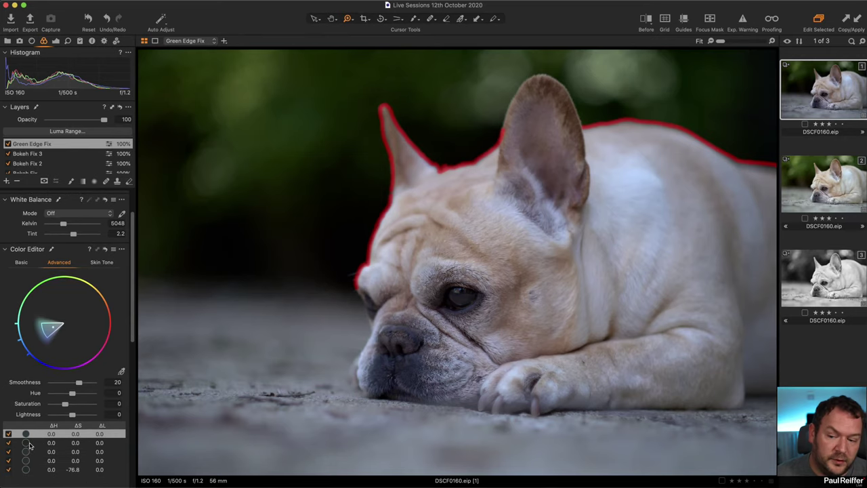
left_click(44, 446)
left_click(42, 460)
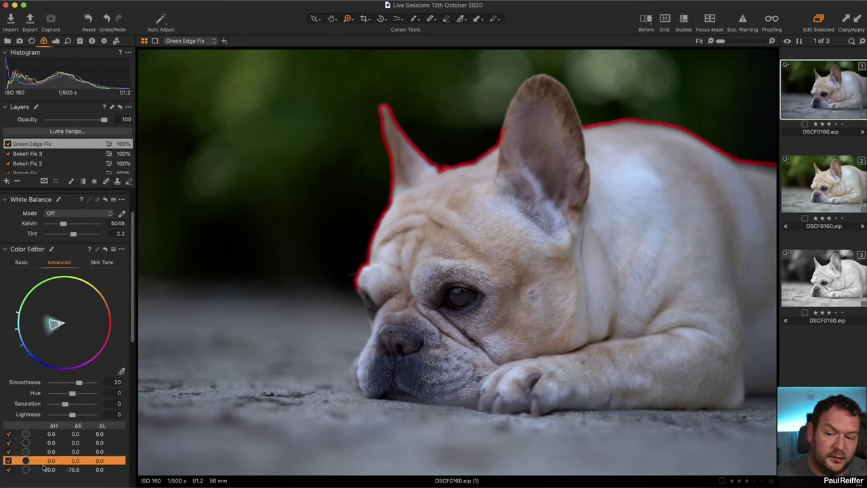
left_click(43, 468)
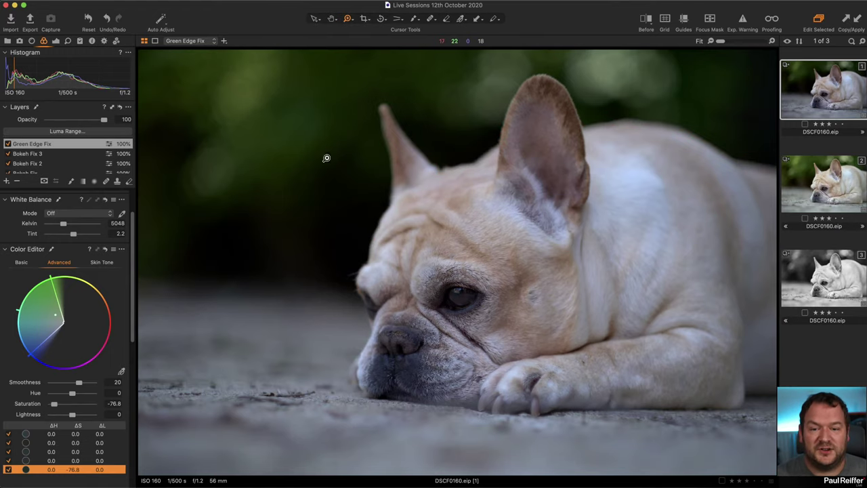
left_click_drag(316, 138, 503, 296)
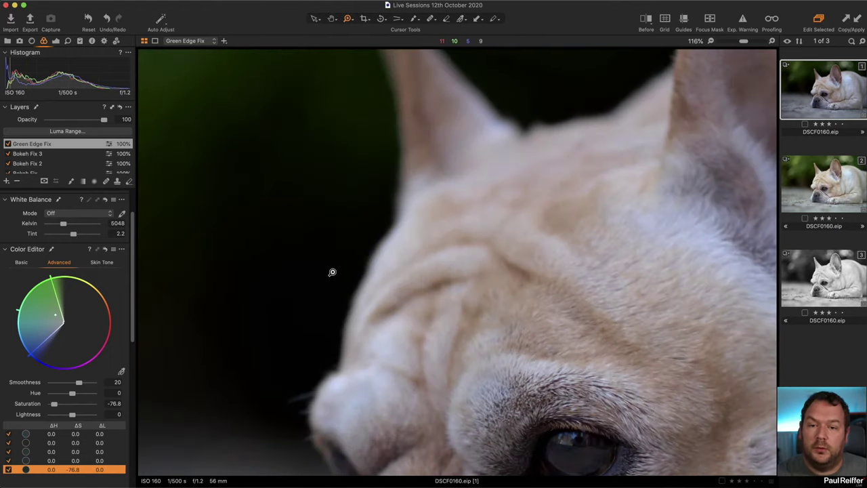
left_click(7, 144)
left_click(8, 144)
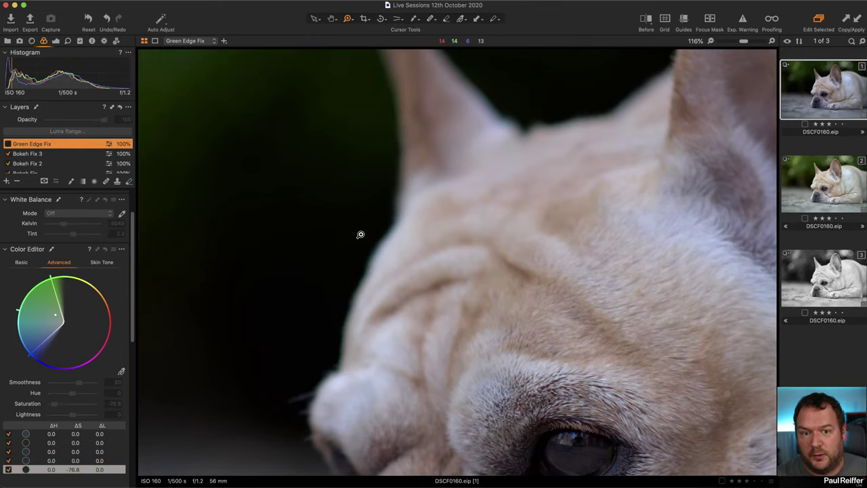
left_click(8, 144)
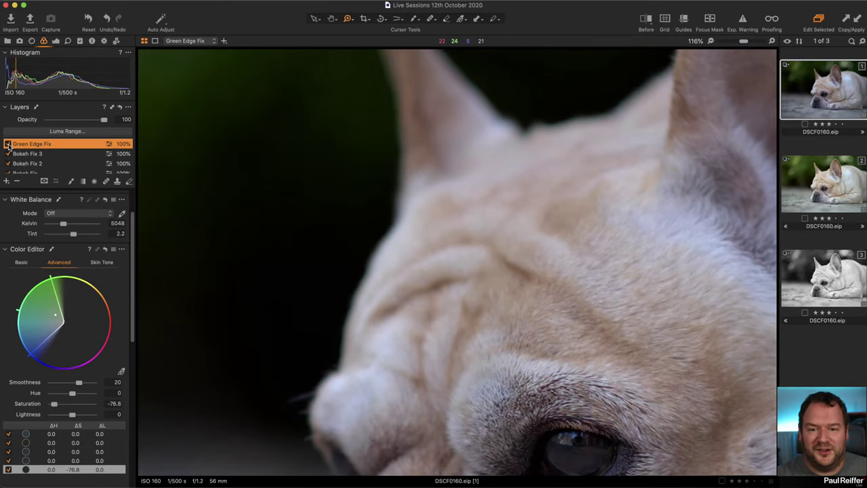
key("super+0")
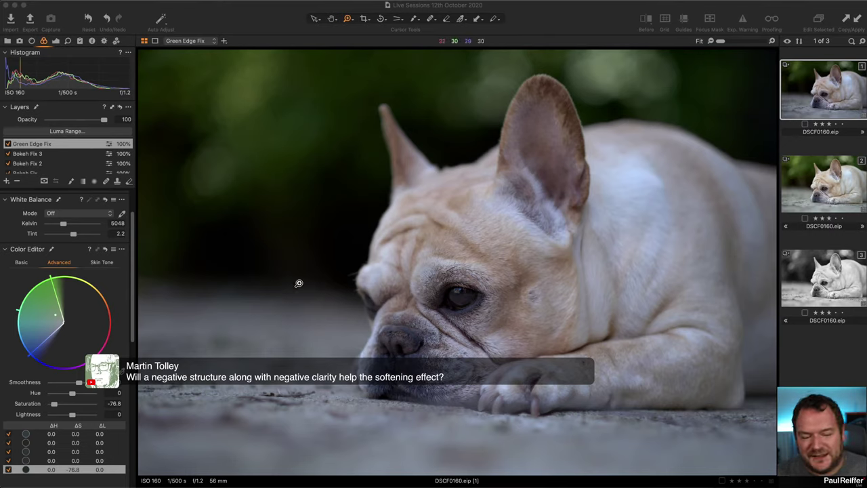
On Bokeh Fix 3, drag Clarity Structure into negative values, with Clarity at -100
left_click(31, 154)
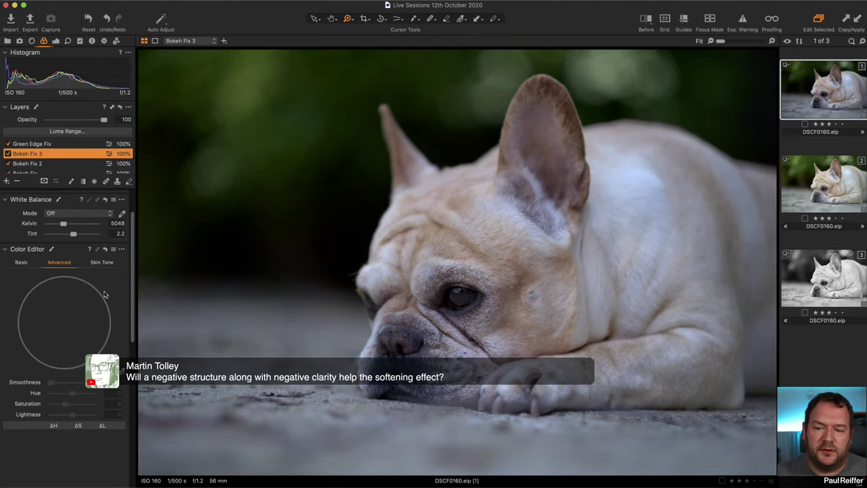
left_click(56, 42)
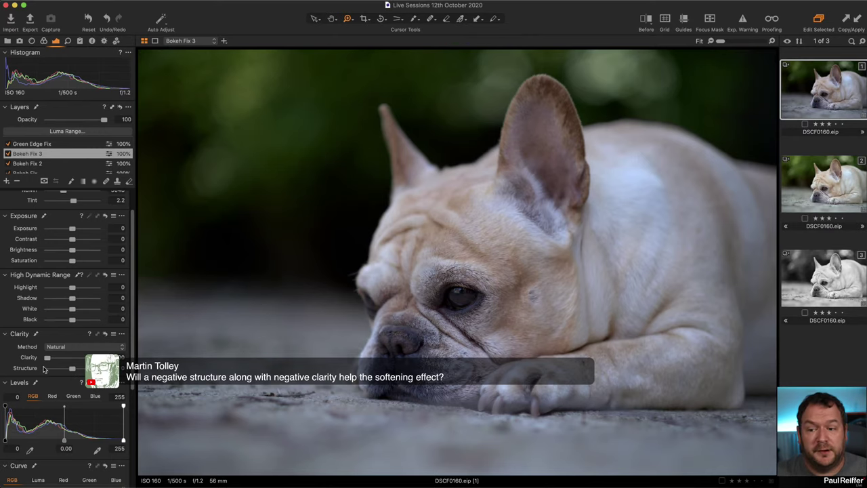
left_click_drag(72, 370, 54, 369)
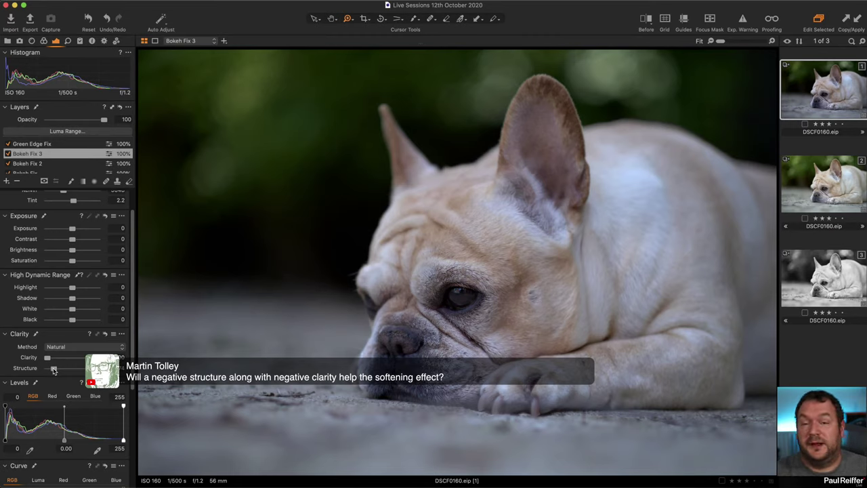
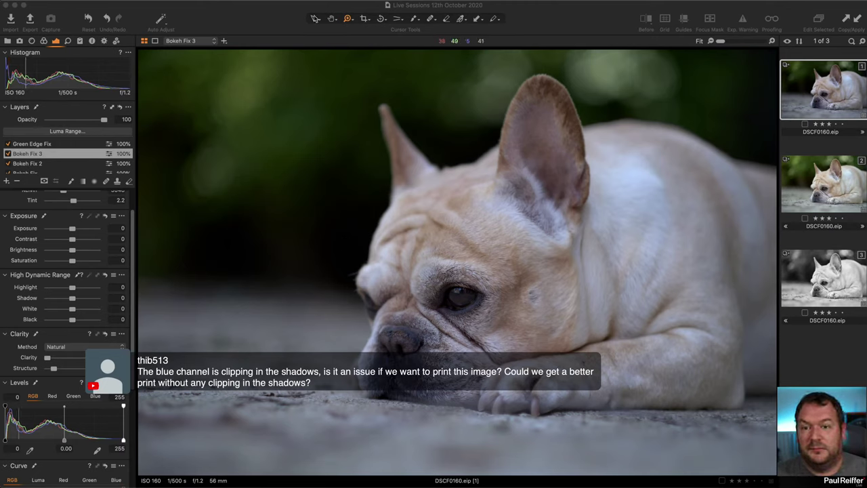
Switch to the Select cursor, then widen the left tool panel and restore its original width
left_click(315, 18)
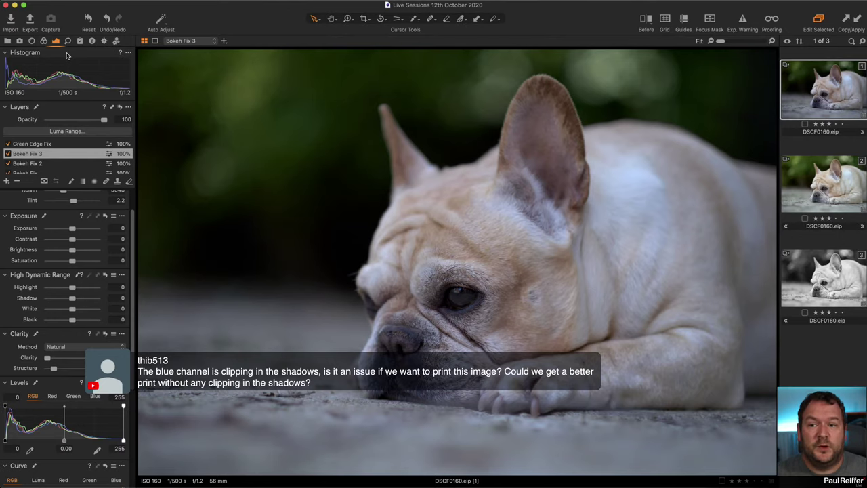
left_click_drag(136, 94, 223, 95)
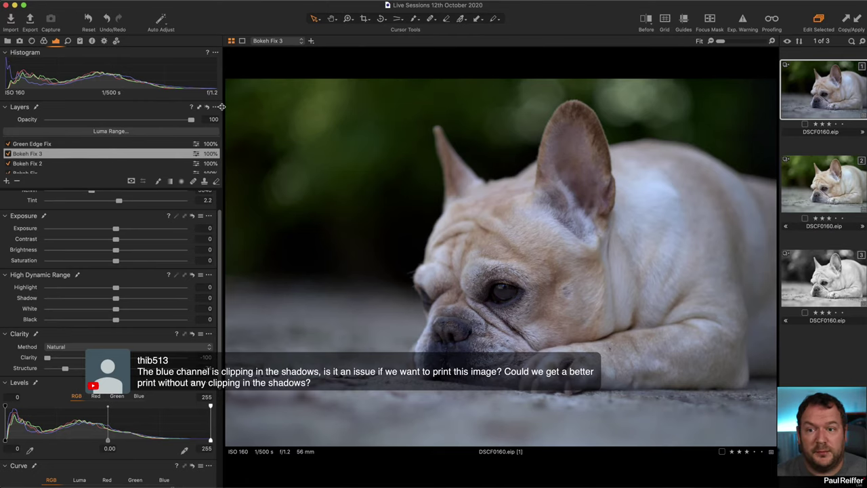
left_click_drag(223, 108, 139, 119)
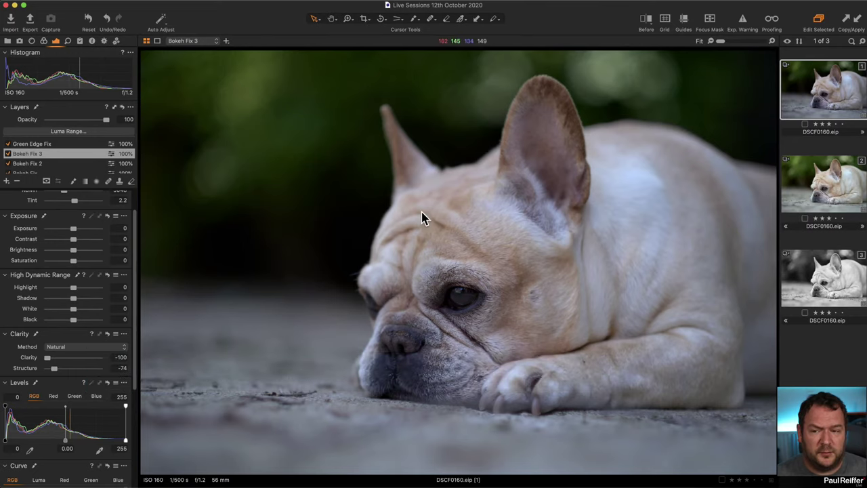
key("z")
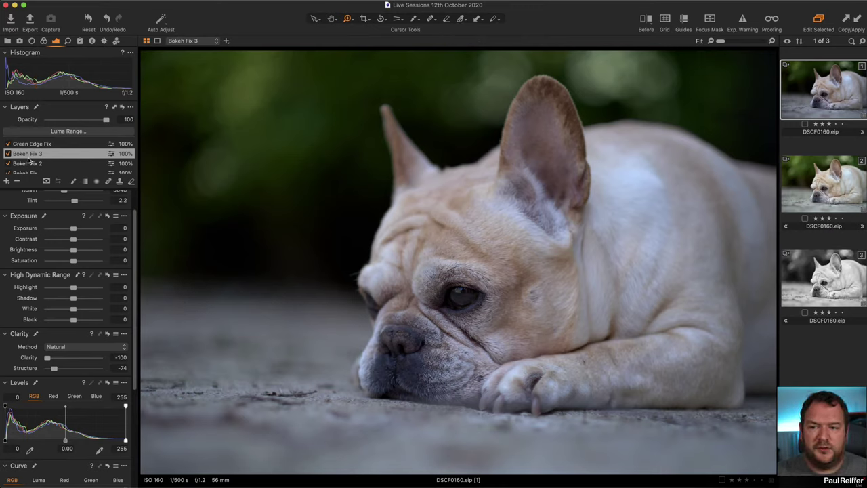
scroll(32, 153, "down", 1)
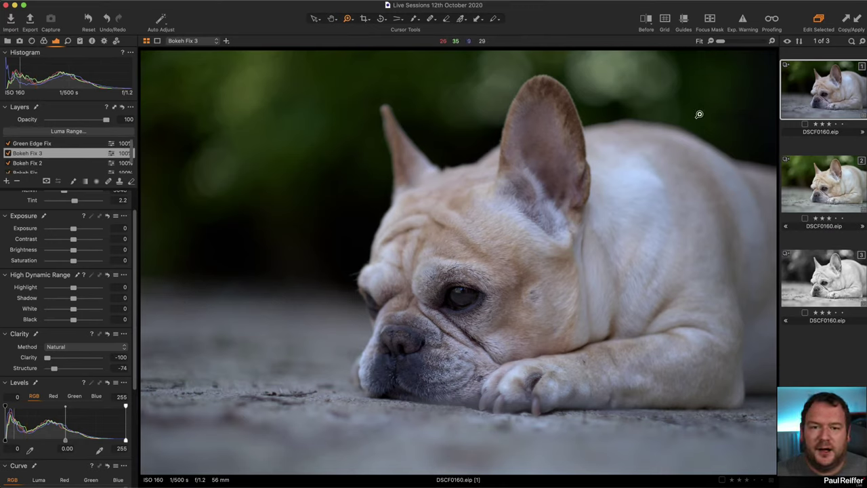
left_click(646, 18)
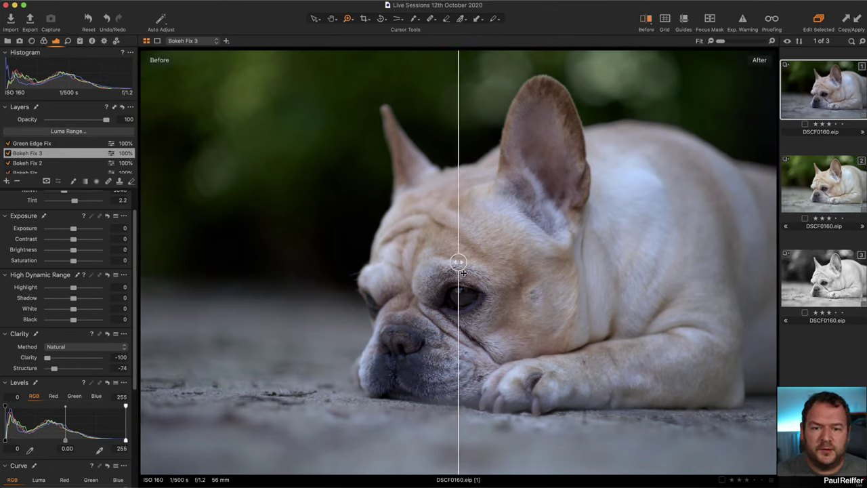
left_click_drag(458, 262, 141, 262)
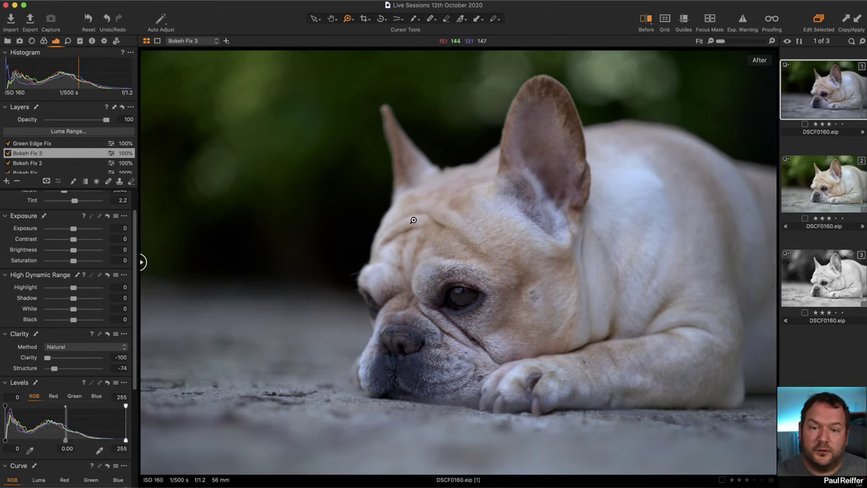
left_click(648, 20)
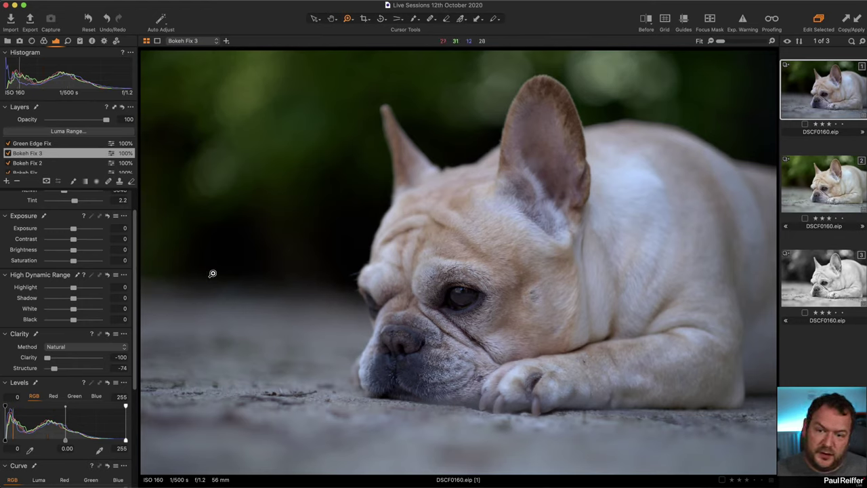
Apply a Keystone correction to the dog photo after nudging the lower guide line slightly down
left_click(399, 19)
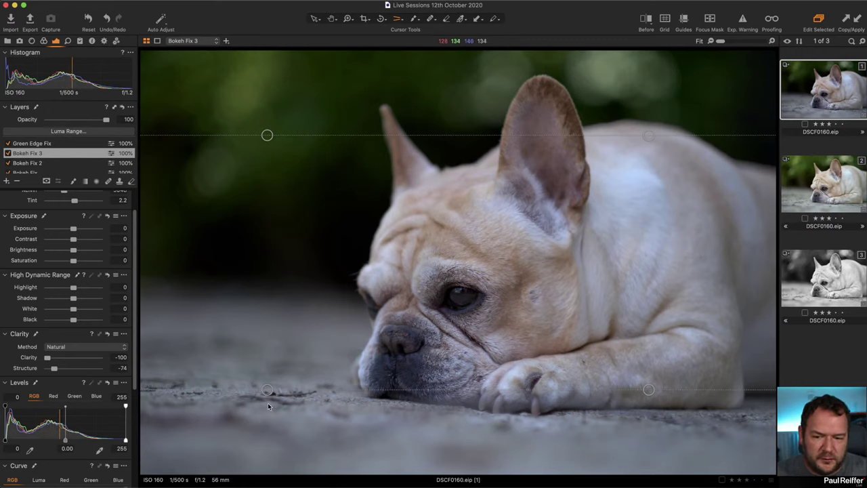
left_click(650, 390)
left_click_drag(650, 393, 650, 398)
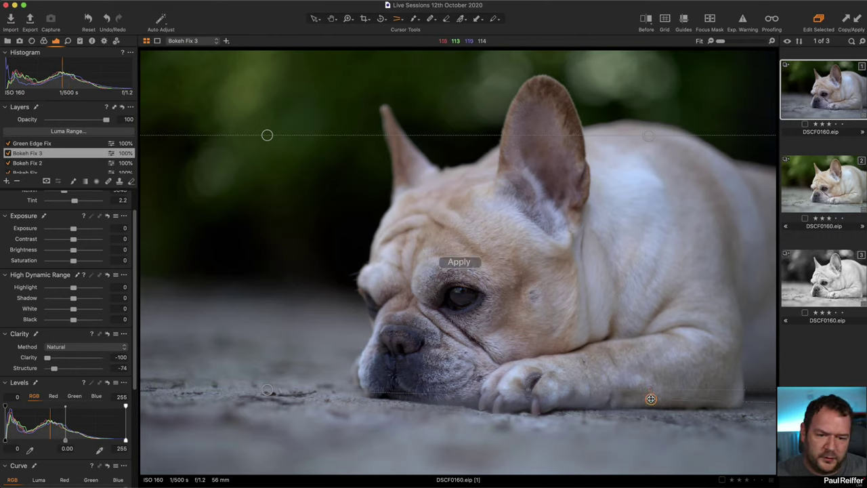
left_click(459, 262)
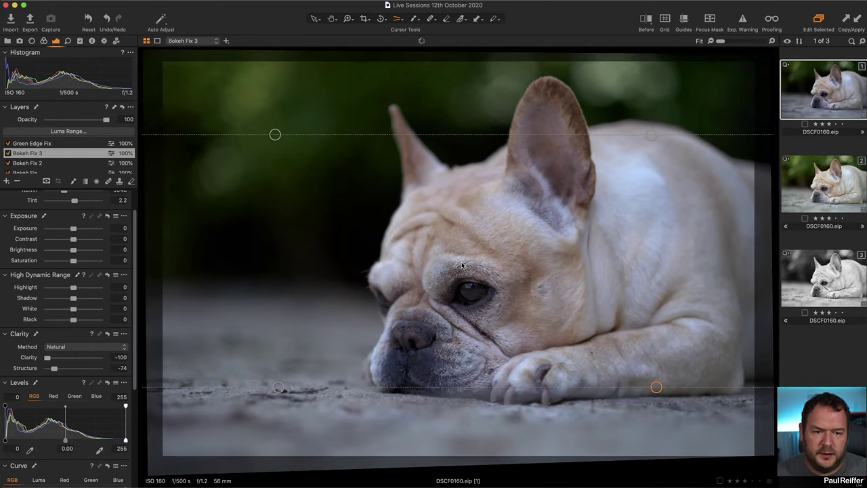
Crop the corrected photo at the Original aspect ratio to remove the dark borders
left_click(365, 20)
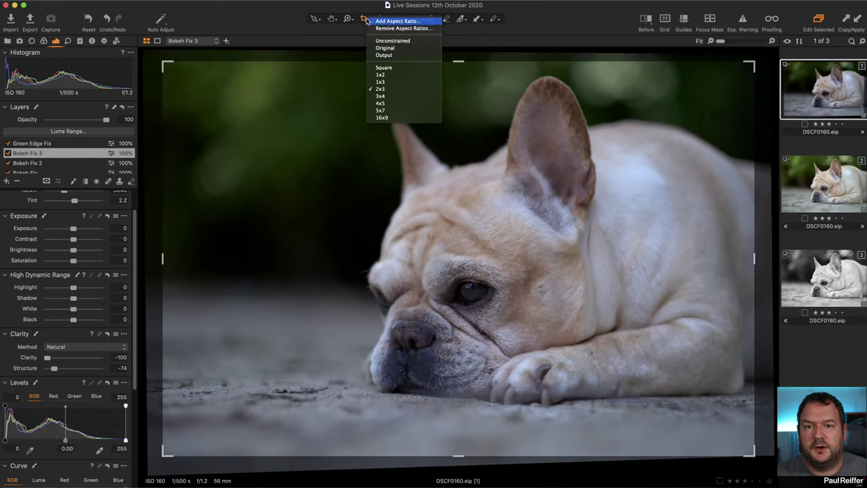
left_click(390, 50)
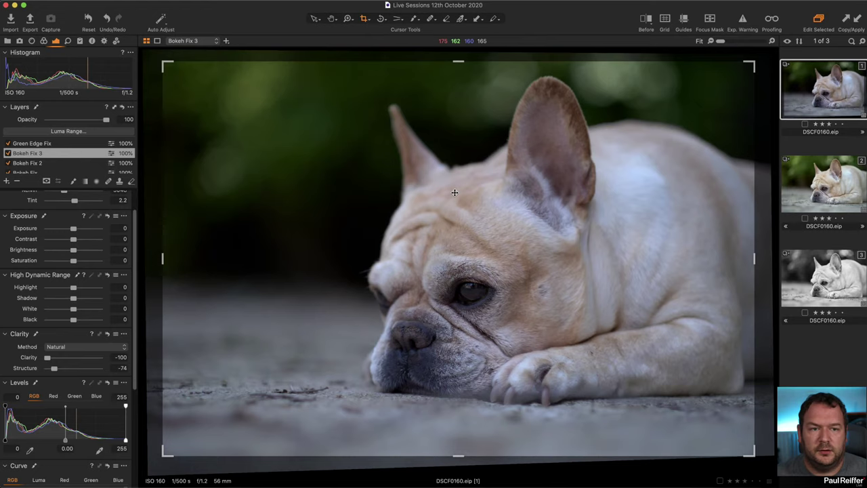
left_click(365, 19)
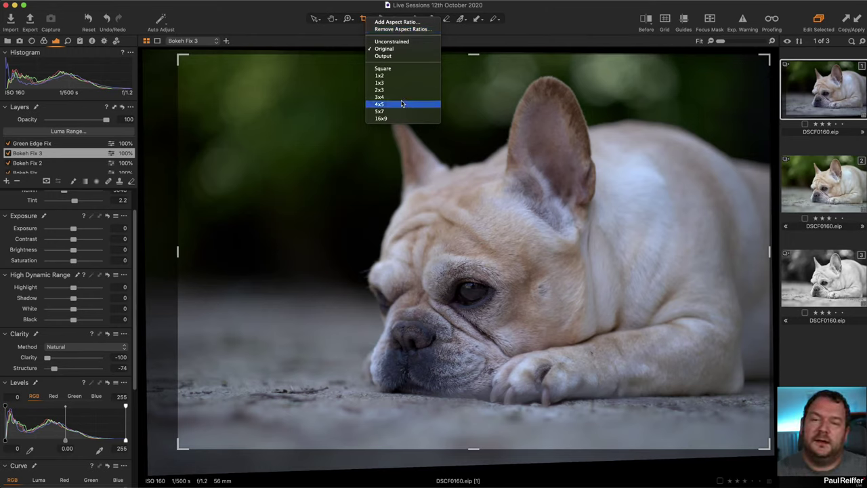
left_click(416, 25)
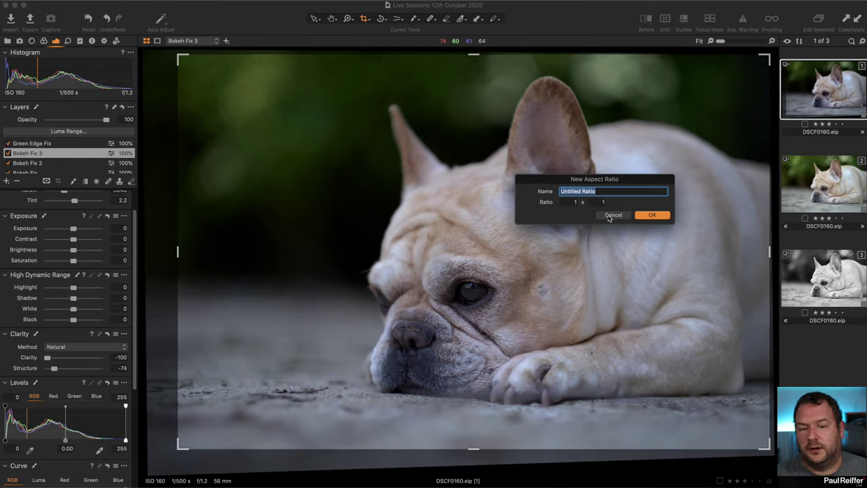
left_click(612, 215)
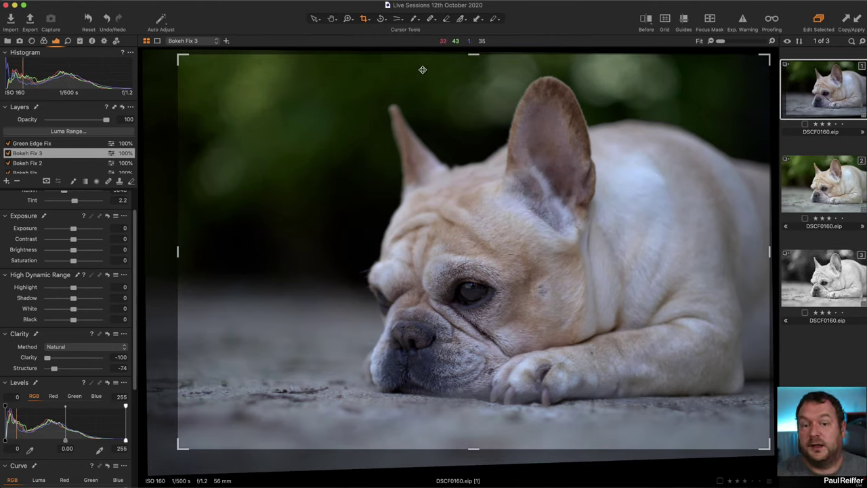
left_click(383, 205)
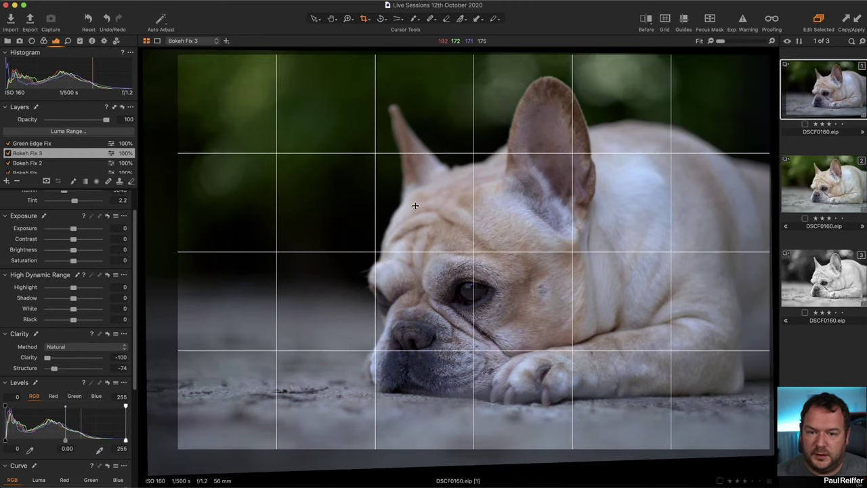
left_click(415, 205)
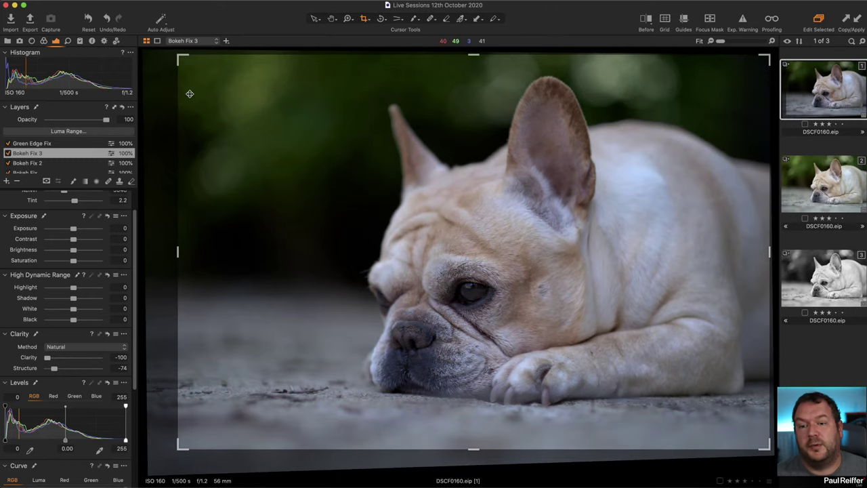
left_click(315, 19)
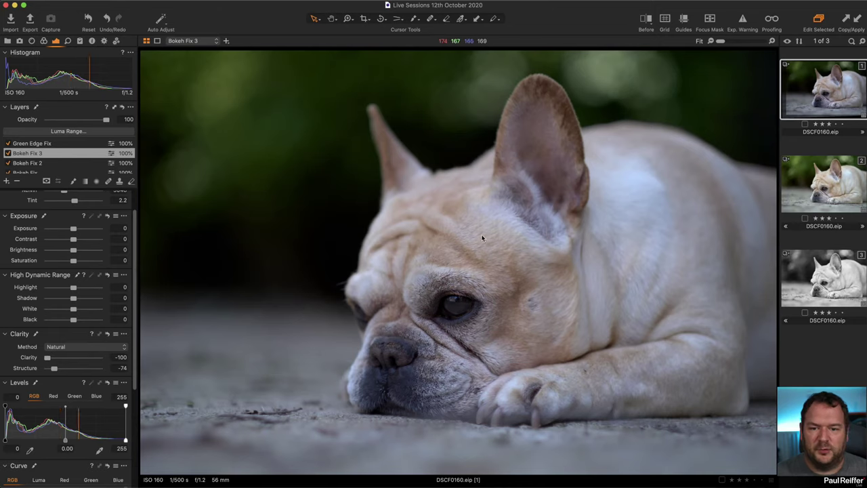
Add a new adjustment layer named 'Vignette' at the top of the layer stack
scroll(60, 161, "up", 1)
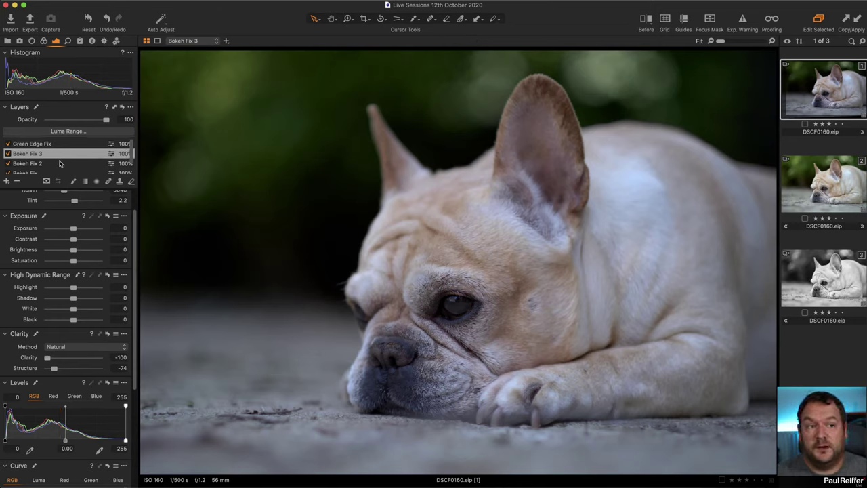
scroll(60, 162, "down", 2)
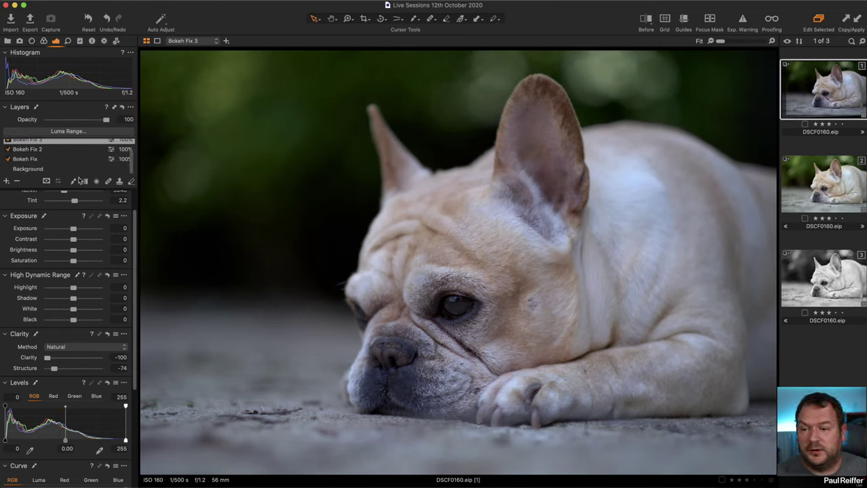
scroll(37, 165, "up", 2)
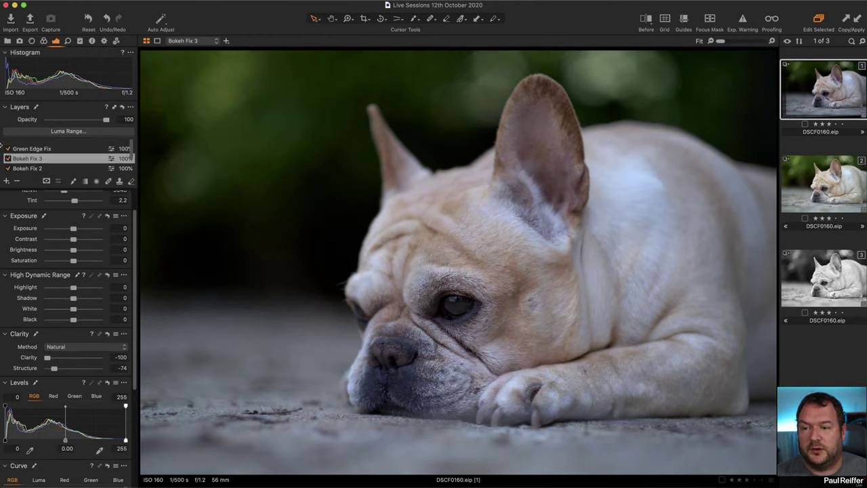
left_click(6, 181)
double_click(35, 145)
type("Vig")
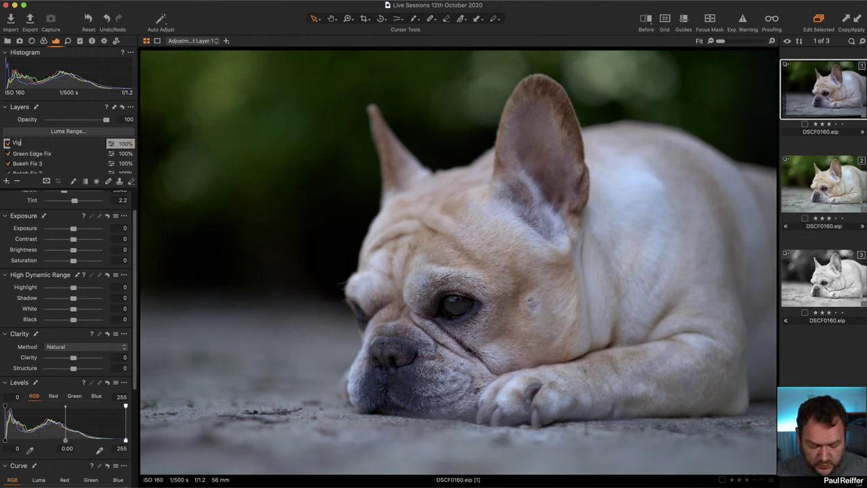
type("nette")
key("Return")
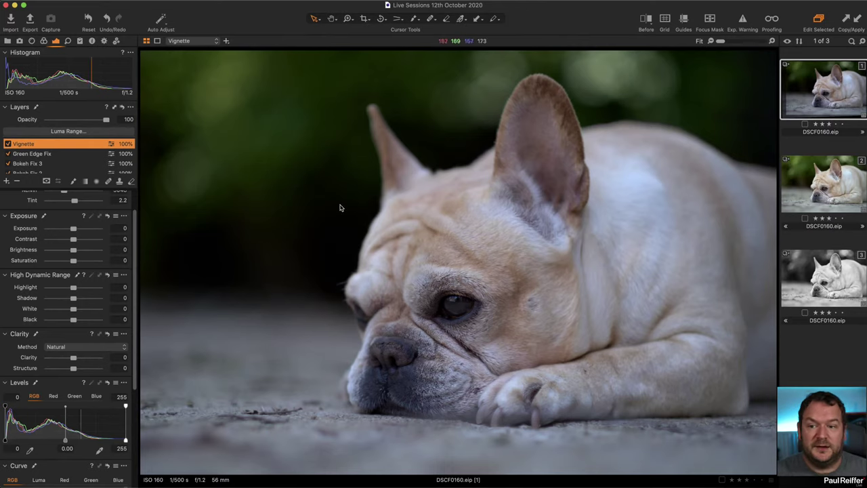
left_click(96, 181)
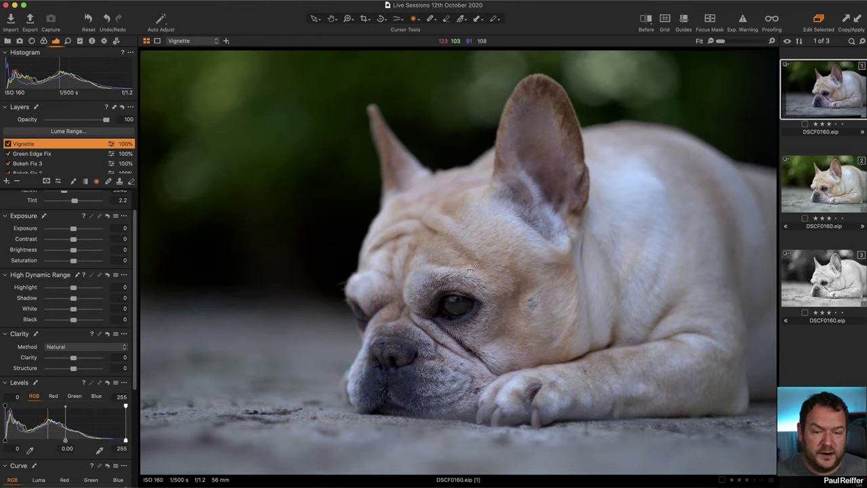
Draw a radial gradient mask around the dog, enlarging and shifting it slightly right
left_click_drag(408, 279, 738, 280)
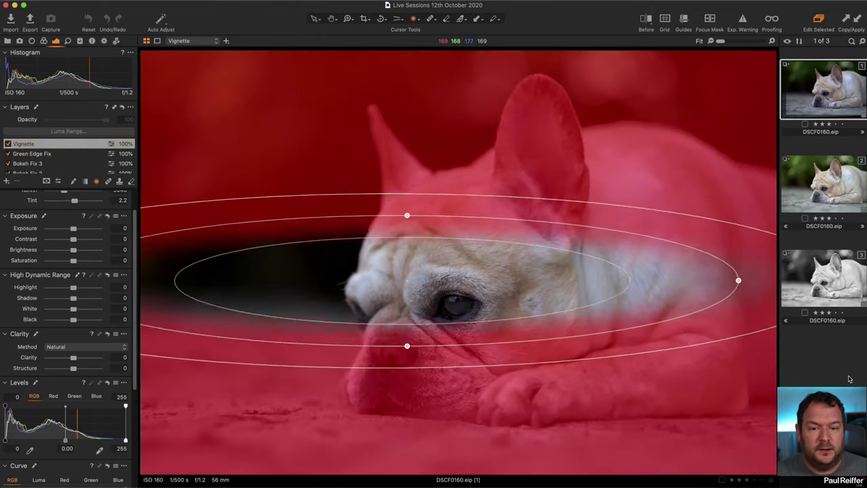
left_click_drag(849, 378, 860, 474)
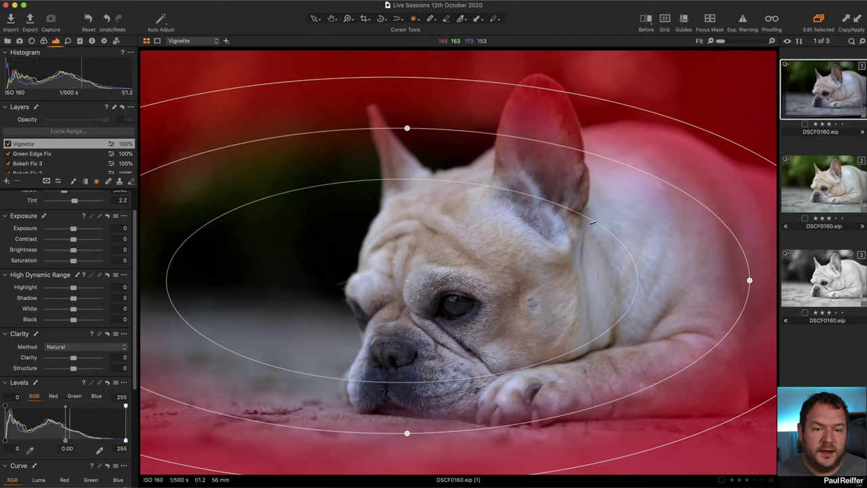
left_click_drag(593, 223, 428, 283)
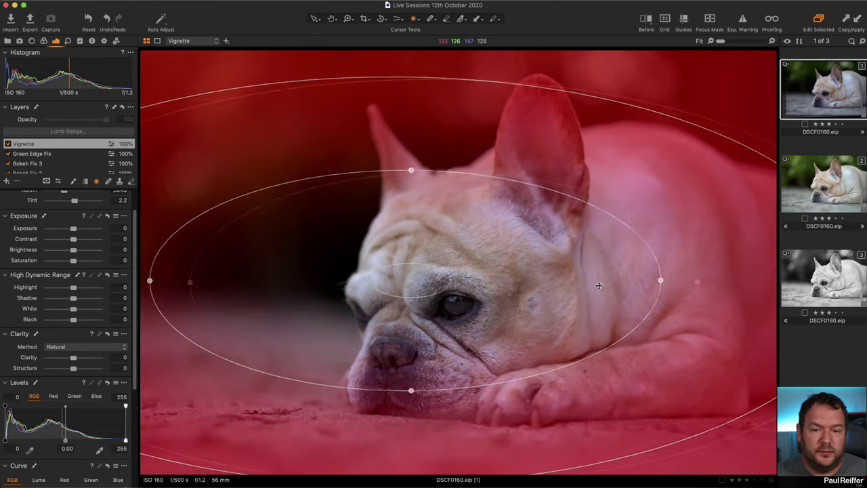
left_click_drag(599, 285, 553, 279)
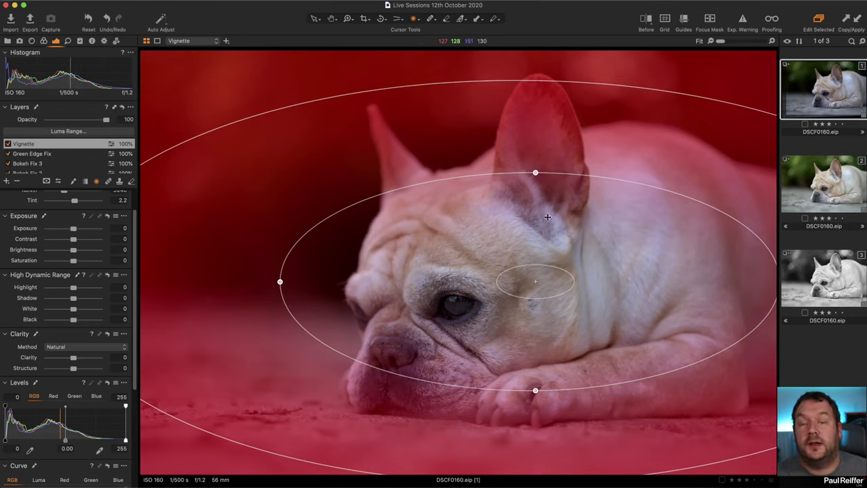
left_click_drag(678, 258, 741, 251)
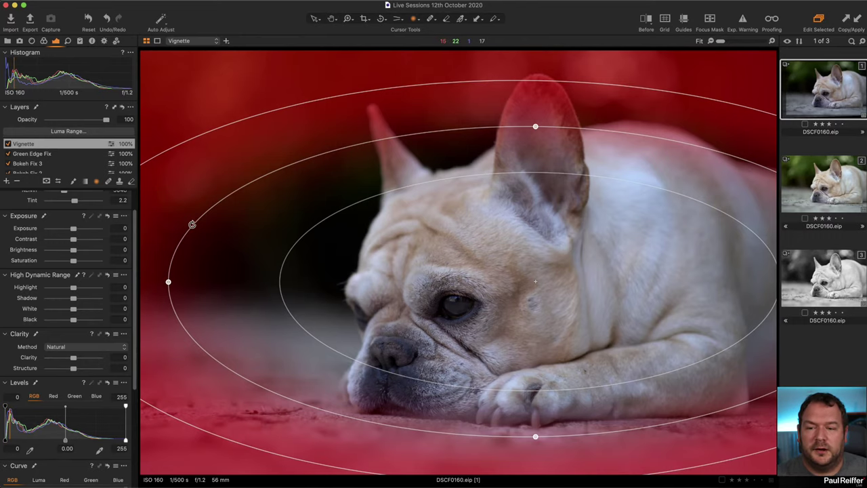
left_click_drag(191, 224, 166, 276)
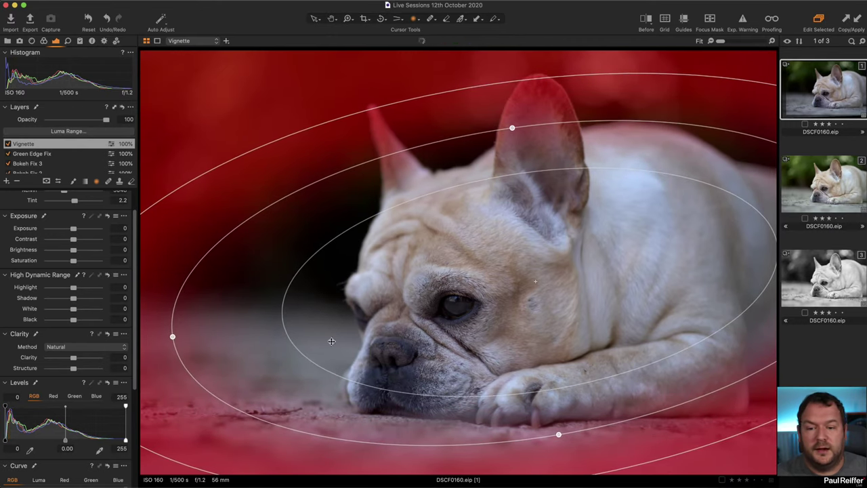
left_click_drag(282, 333, 517, 303)
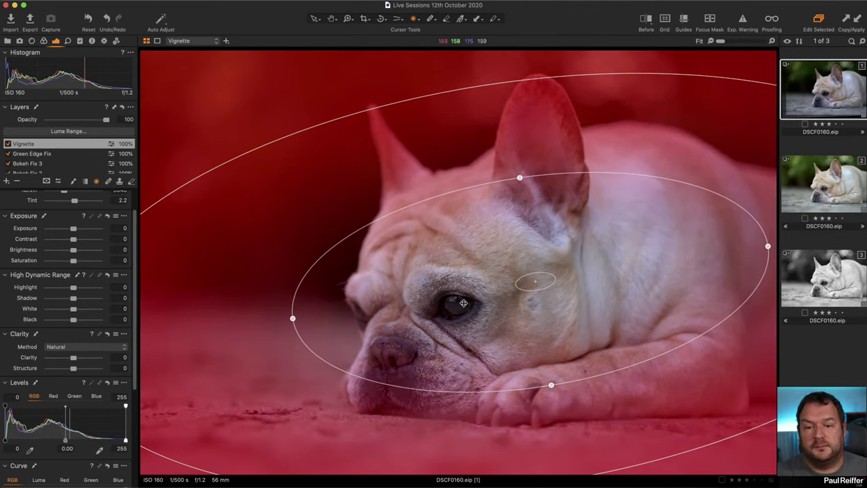
left_click_drag(412, 101, 357, 63)
left_click_drag(496, 303, 501, 304)
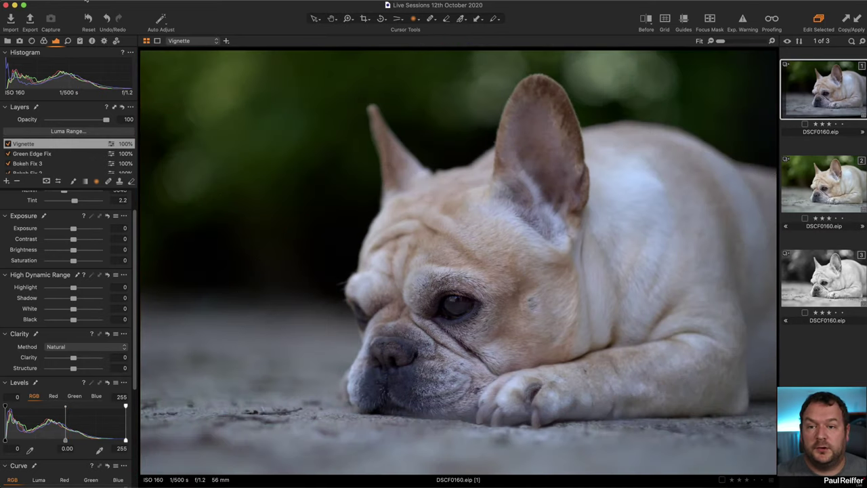
Lower the Vignette layer's Exposure to -0.27
left_click_drag(74, 229, 73, 231)
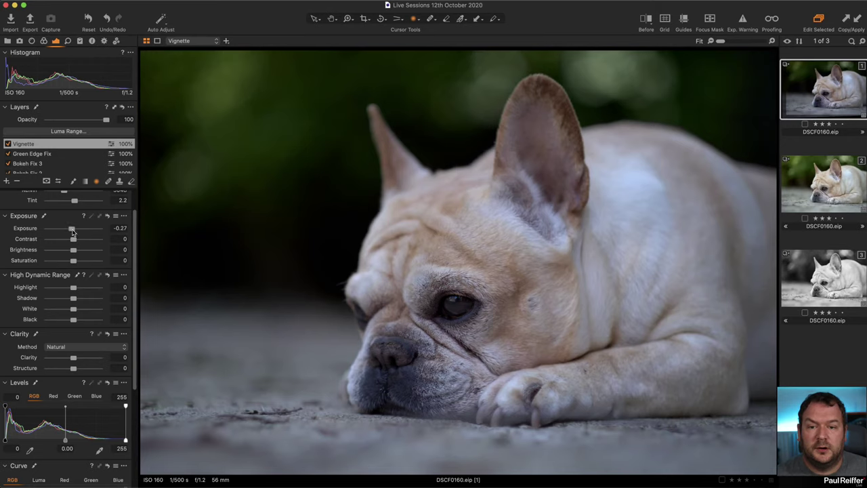
mouse_move(203, 194)
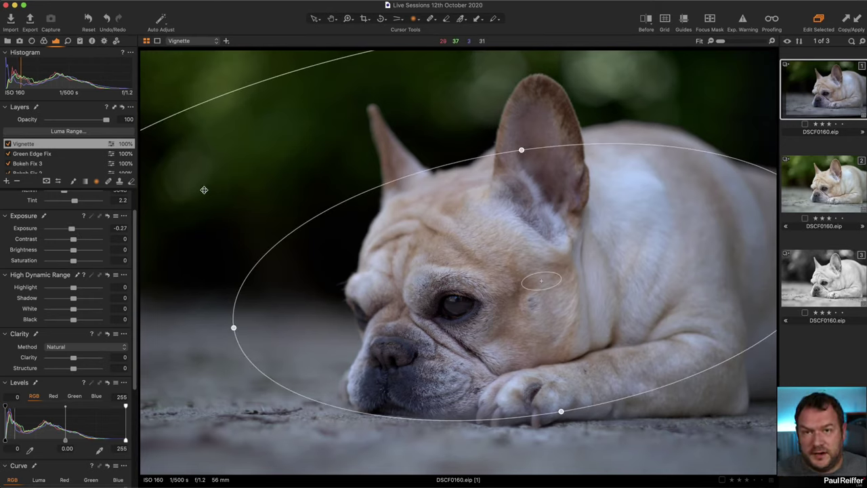
scroll(39, 167, "down", 2)
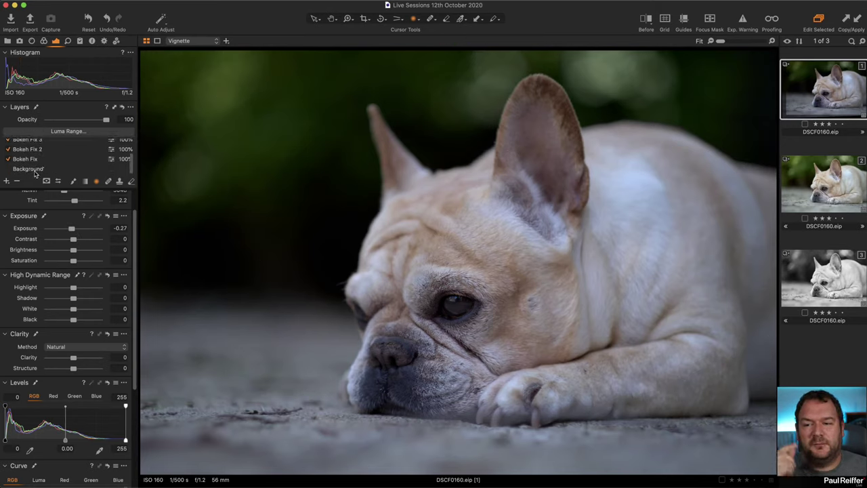
Raise the Background layer's Brightness to 6, then reselect the Vignette layer
left_click(38, 168)
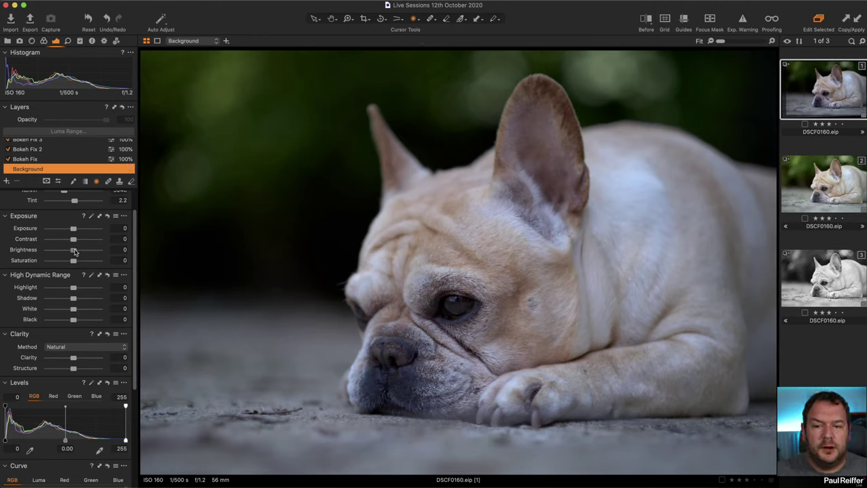
left_click_drag(75, 252, 79, 252)
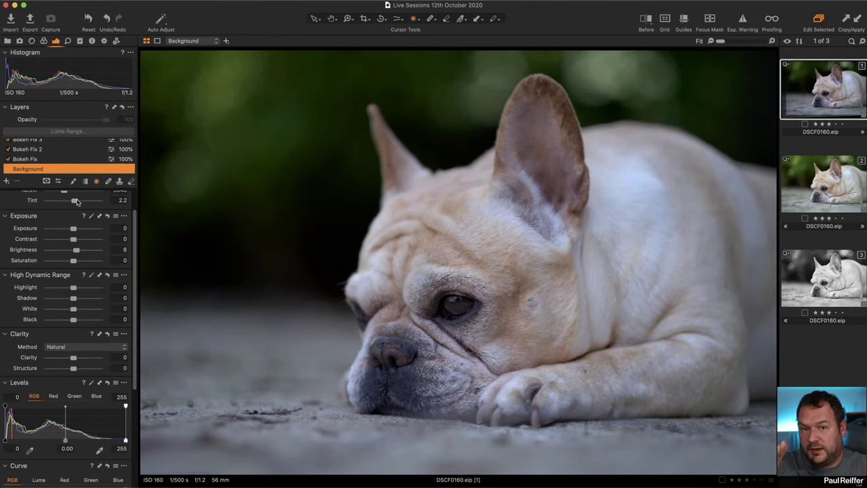
scroll(46, 155, "up", 3)
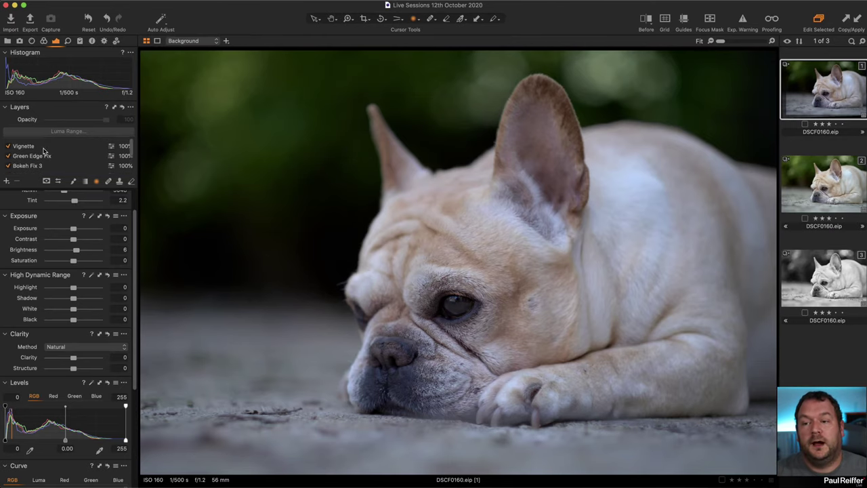
left_click(45, 144)
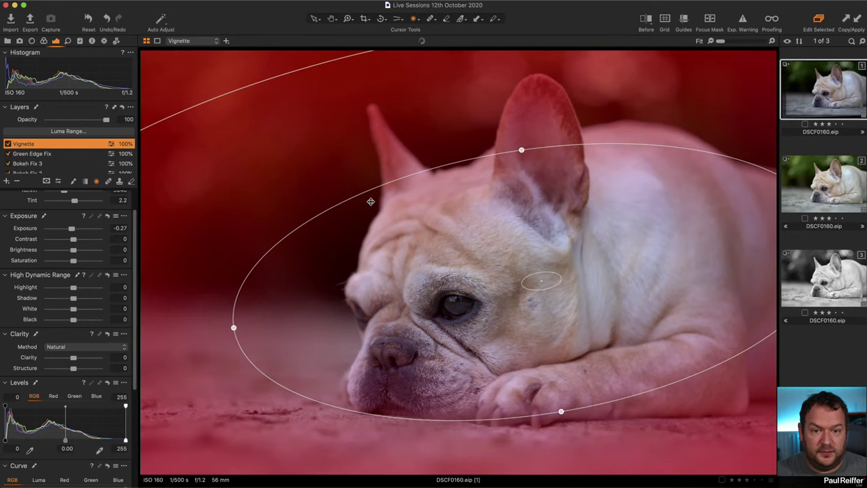
mouse_move(372, 198)
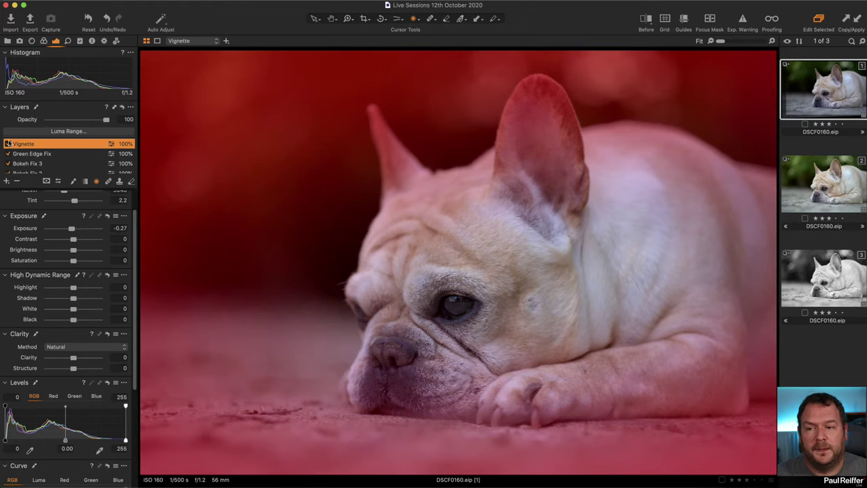
Turn off the red mask overlay to view the photo in normal colours
key("t")
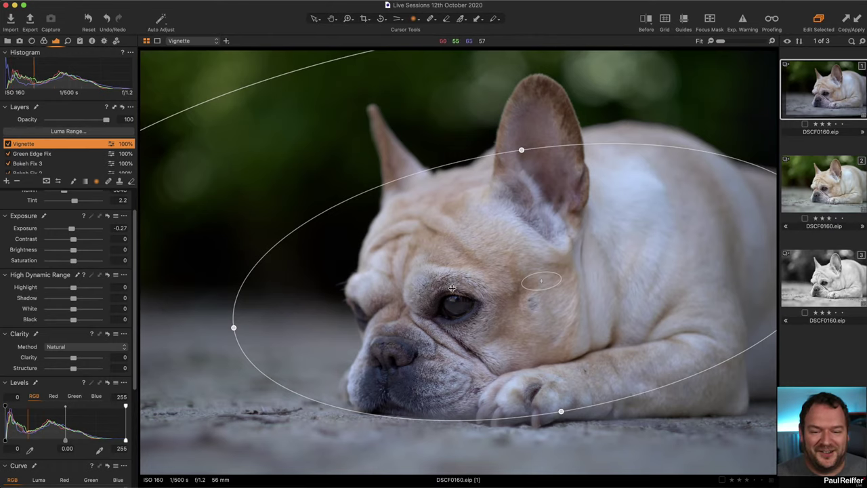
Add a new adjustment layer named 'Fur' at the top of the stack
left_click(6, 181)
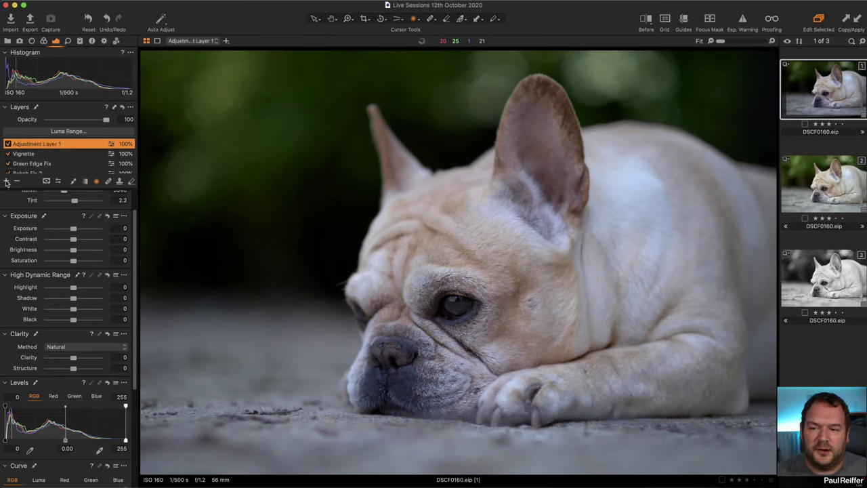
double_click(45, 144)
type("Fur")
key("Return")
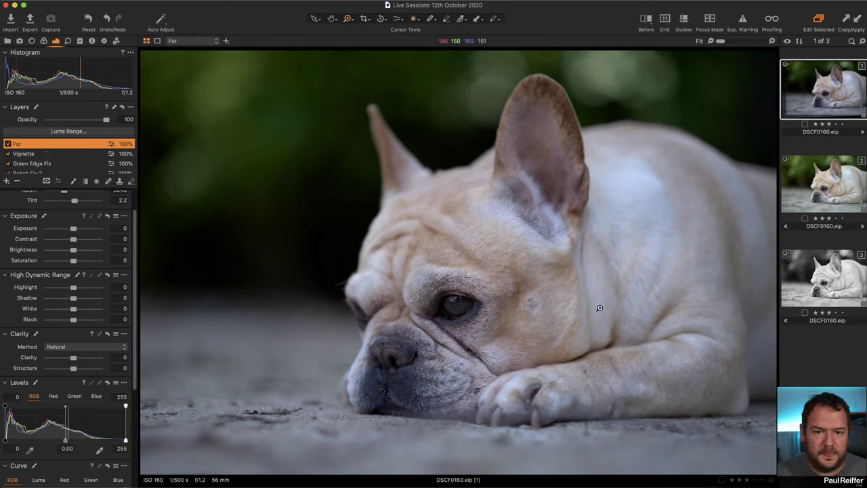
Inspect the dog's eye up close and set the Fur layer's Structure to 61
left_click(455, 280)
left_click(541, 235)
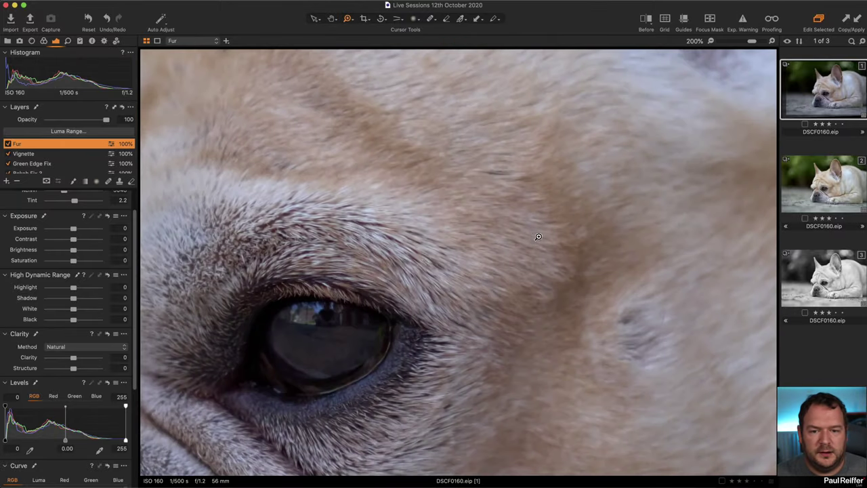
scroll(475, 223, "left", 10)
scroll(474, 223, "down", 5)
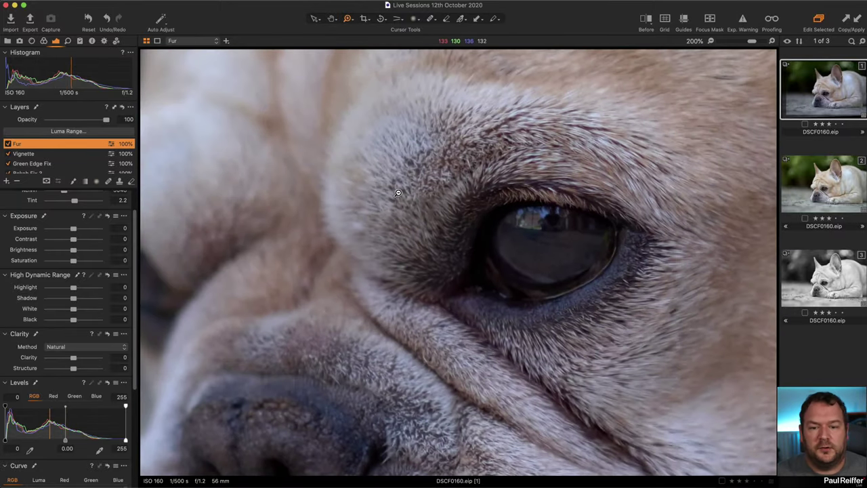
left_click(397, 193, "alt")
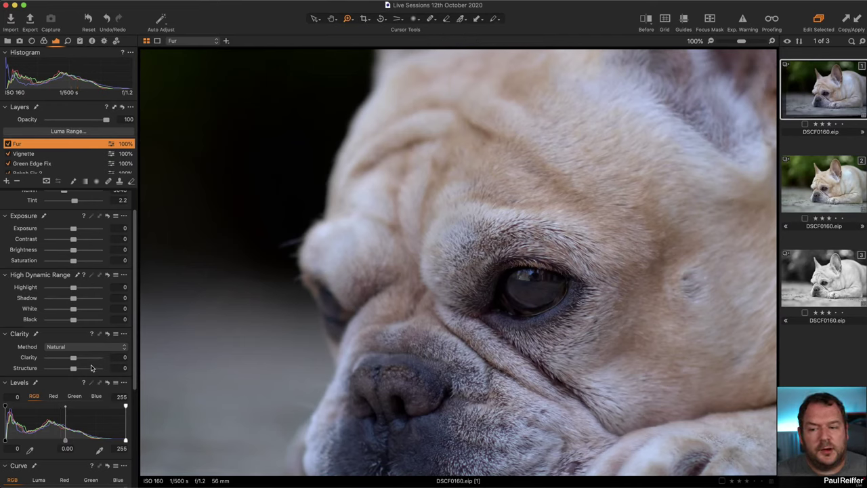
left_click(88, 371)
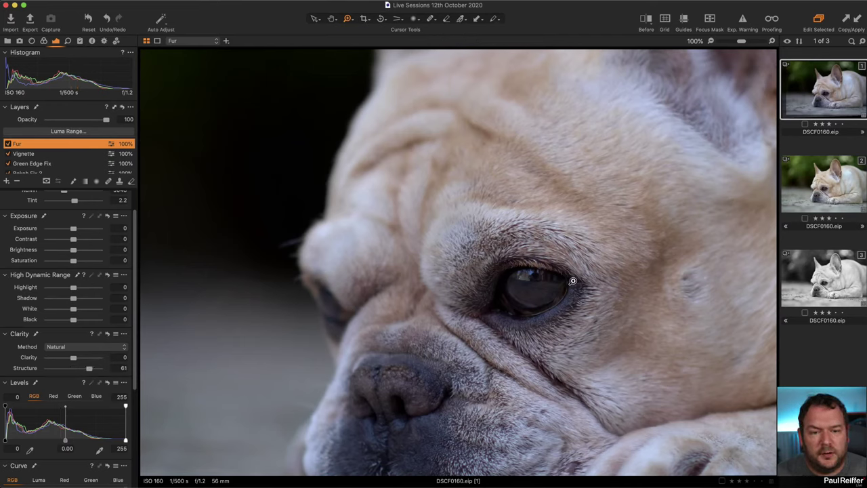
Fill the Fur layer's mask over the whole photo
left_click_drag(469, 211, 589, 321)
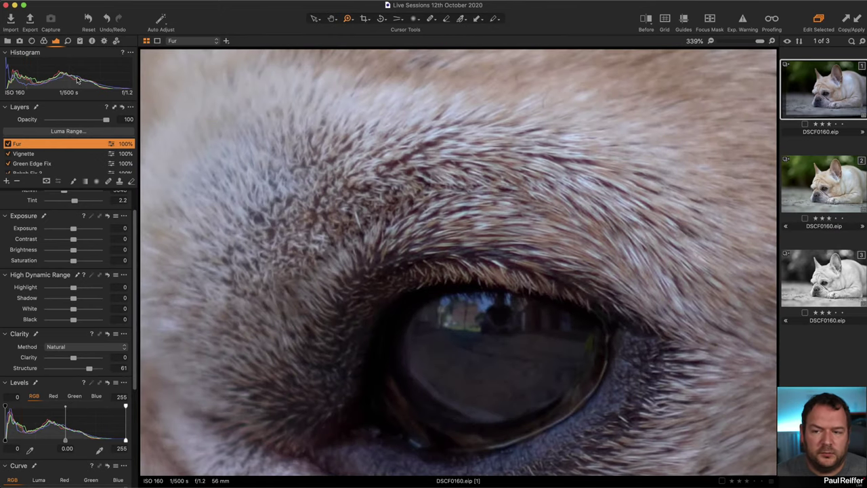
right_click(36, 145)
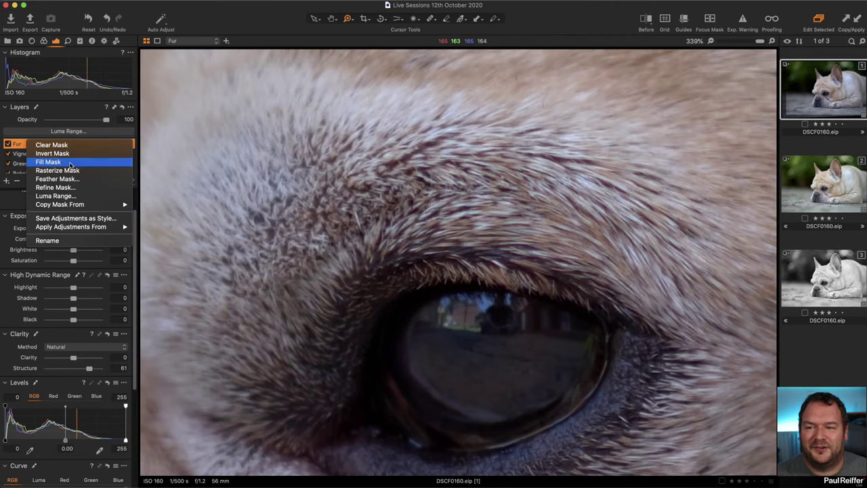
left_click(49, 162)
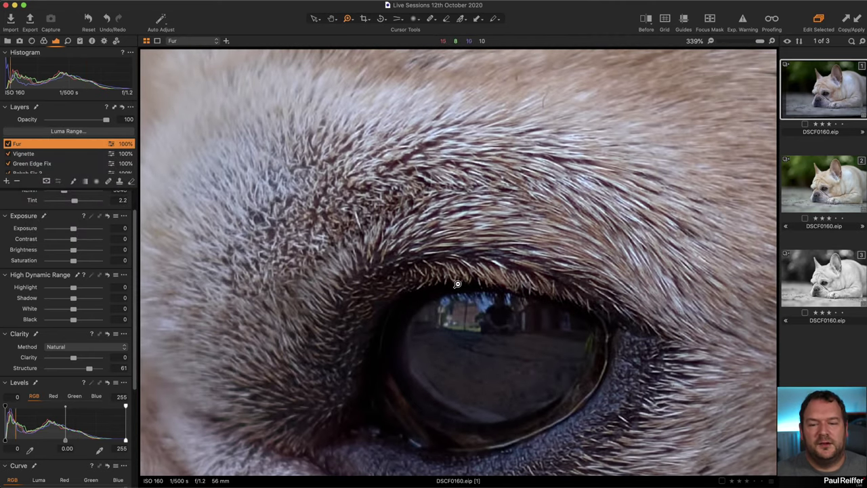
key("super+minus")
key("super+minus")
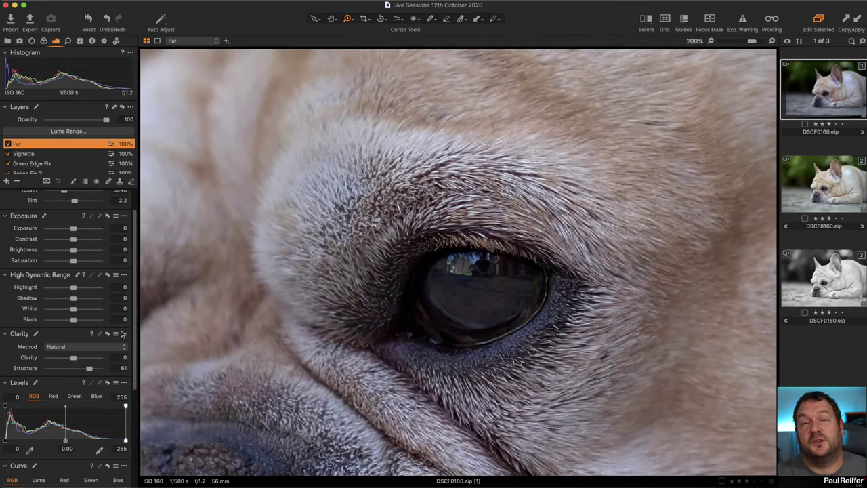
Trial Structure at 95, 96 and 84, resetting to 0 each time, then fit the view
left_click_drag(87, 372, 98, 372)
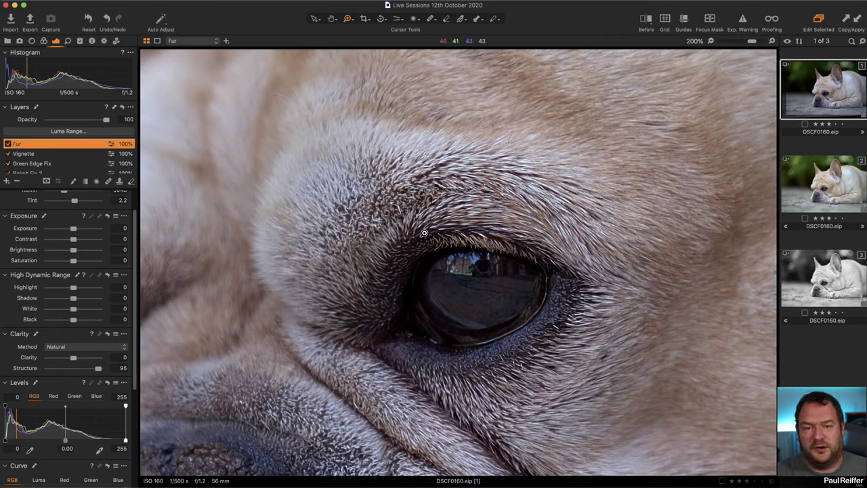
left_click(107, 334)
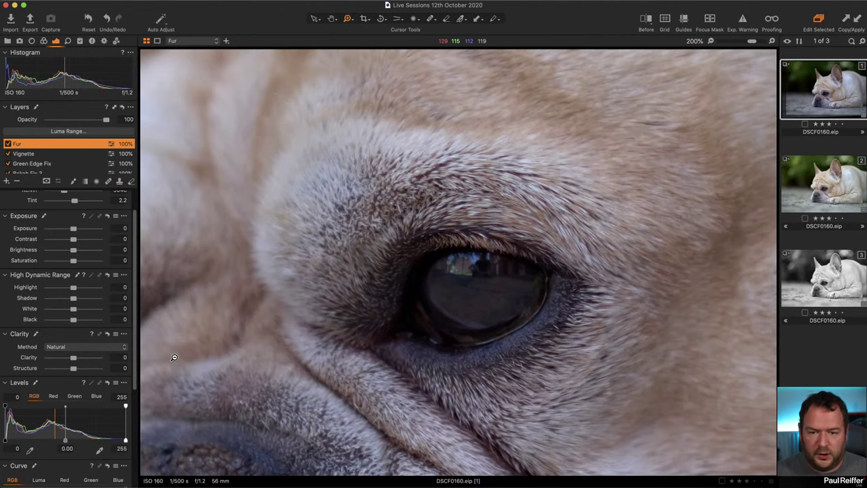
key("super+0")
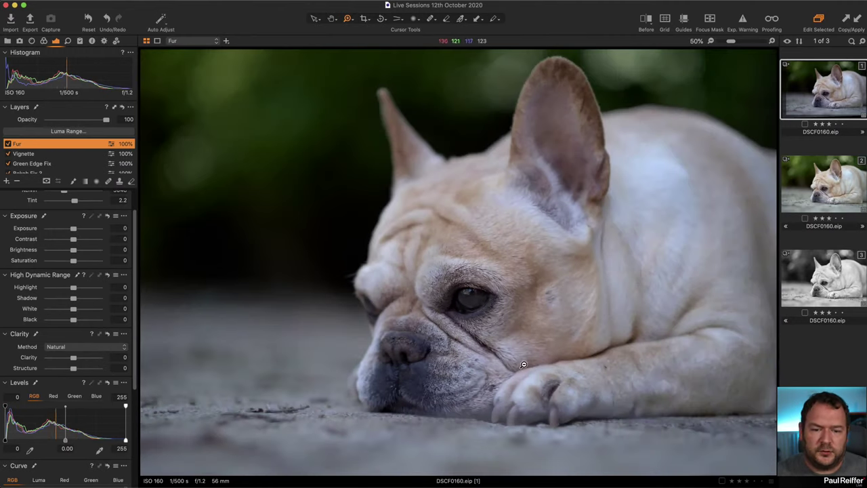
left_click(97, 367)
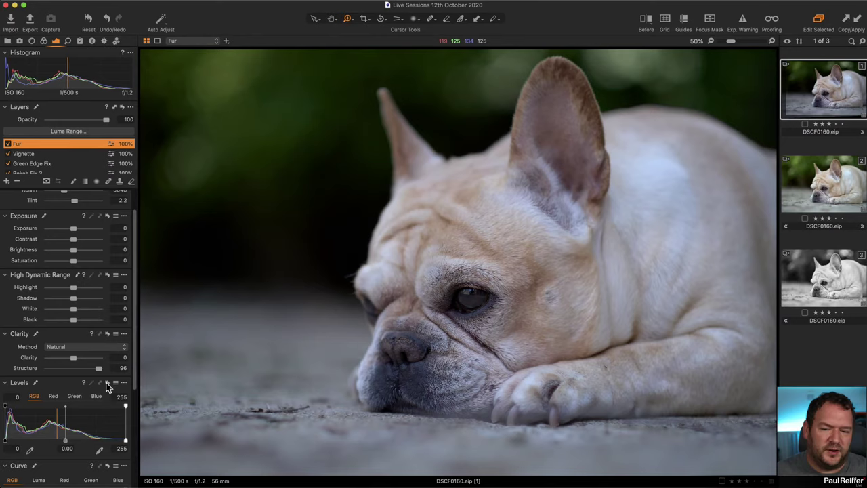
left_click(177, 400)
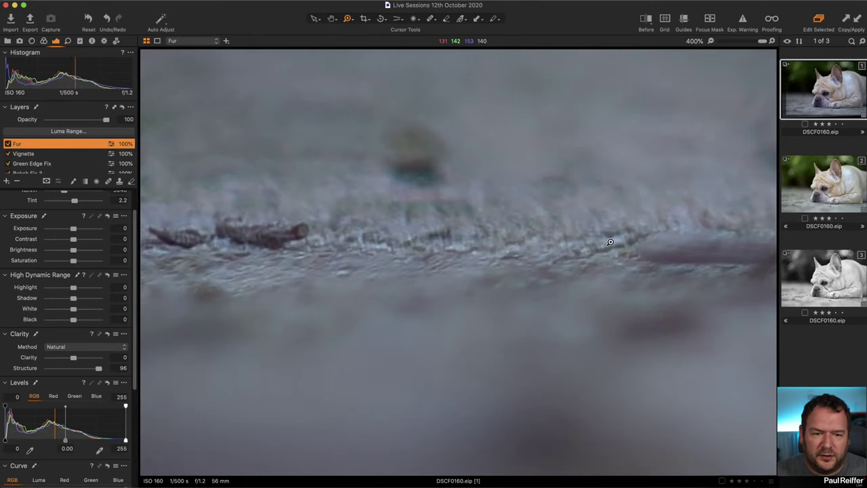
left_click(107, 334)
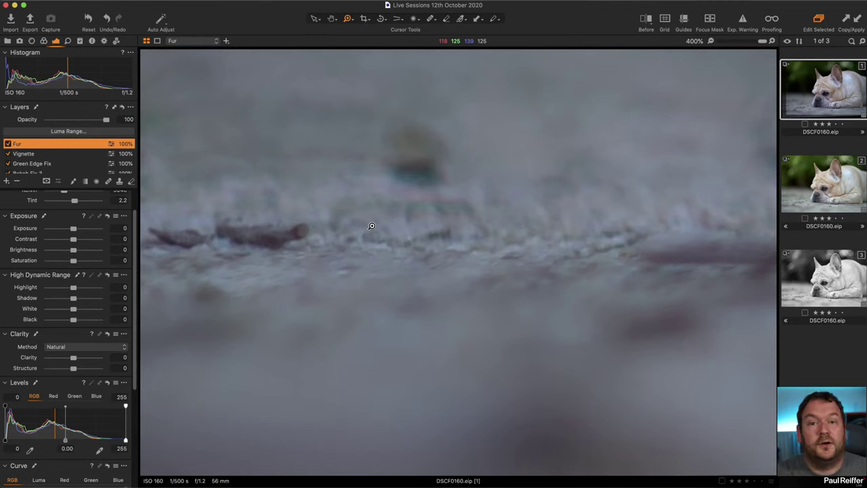
left_click(95, 368)
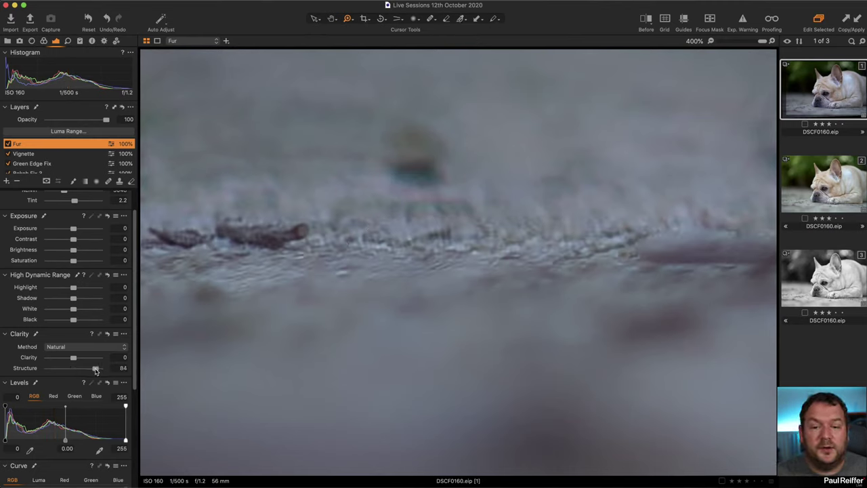
left_click(107, 334)
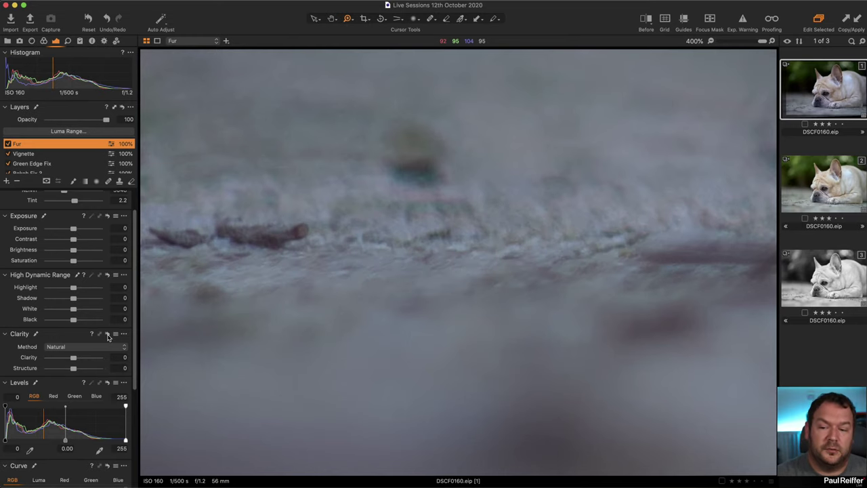
left_click(451, 319, "alt")
left_click(452, 319, "alt")
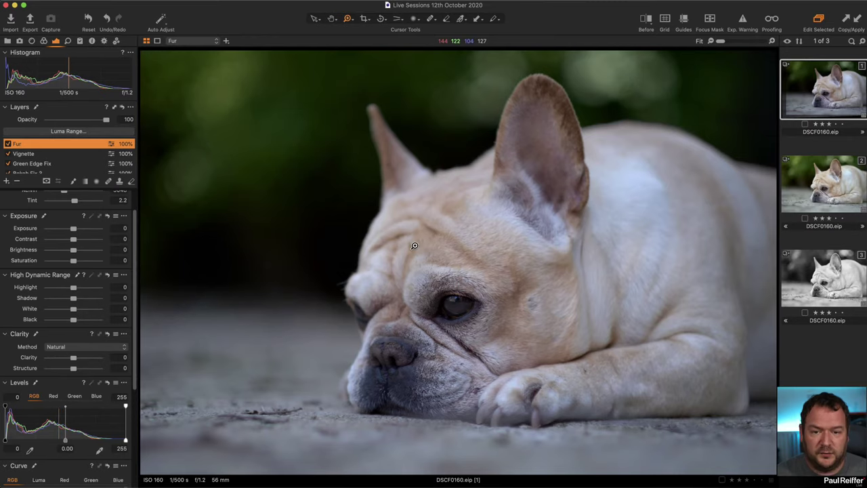
Clear the Fur layer's mask and switch to a larger Draw Mask brush
key("m")
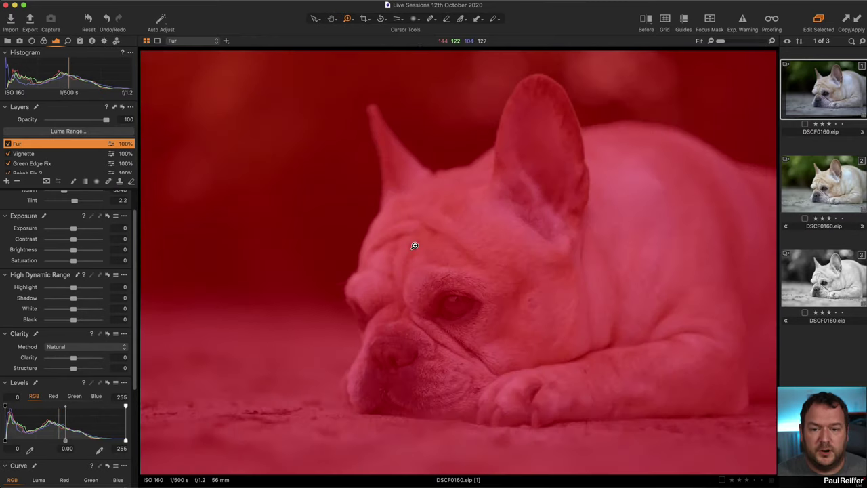
right_click(19, 144)
left_click(44, 147)
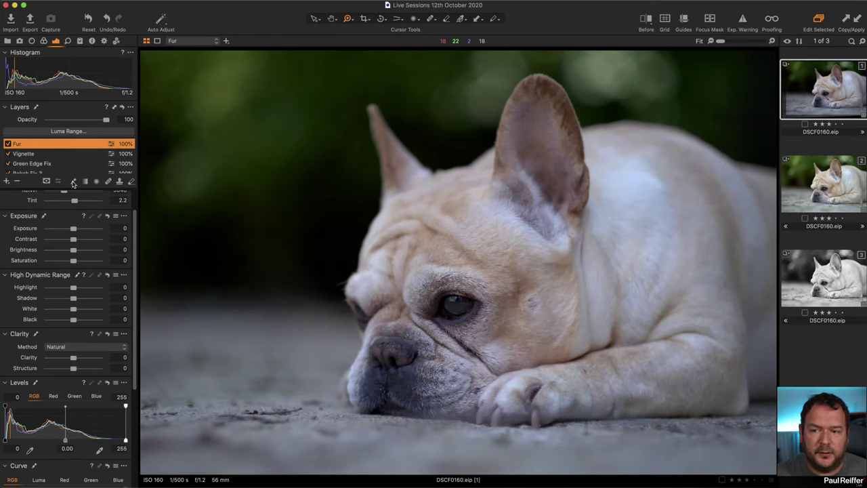
left_click(73, 181)
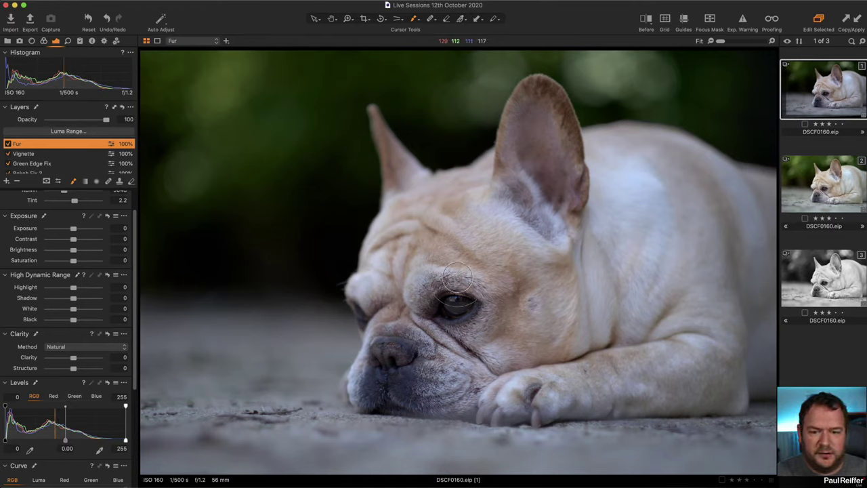
key("bracketright")
key("bracketright")
key("bracketright")
key("bracketright")
key("bracketright")
key("bracketright")
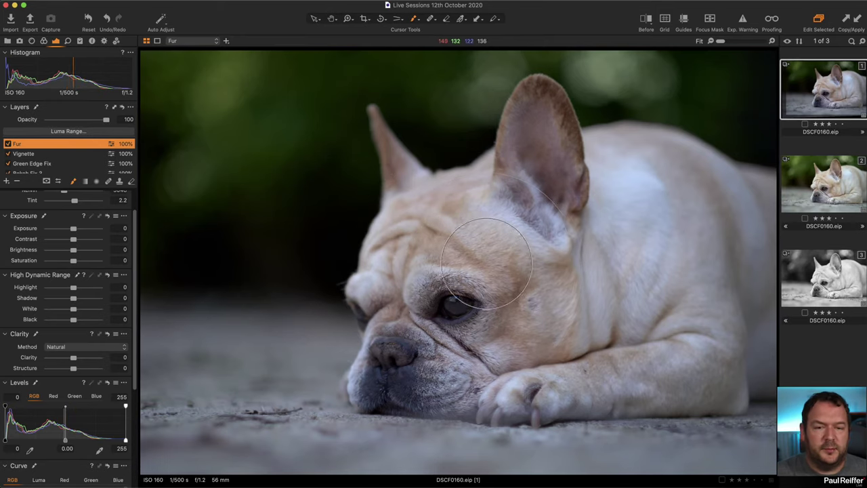
Paint the Fur mask over the dog's face, nose and front paw, then zoom into the eye
mouse_move(468, 251)
left_mouse_down()
mouse_move(501, 264)
mouse_move(456, 264)
mouse_move(412, 348)
mouse_move(590, 291)
mouse_move(348, 212)
mouse_move(610, 254)
mouse_move(464, 378)
mouse_move(387, 358)
left_mouse_up()
right_click(437, 293)
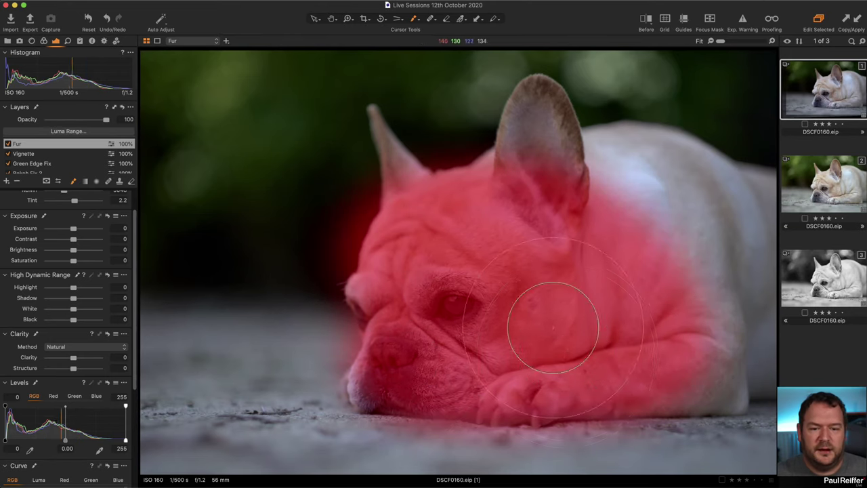
right_click(553, 327)
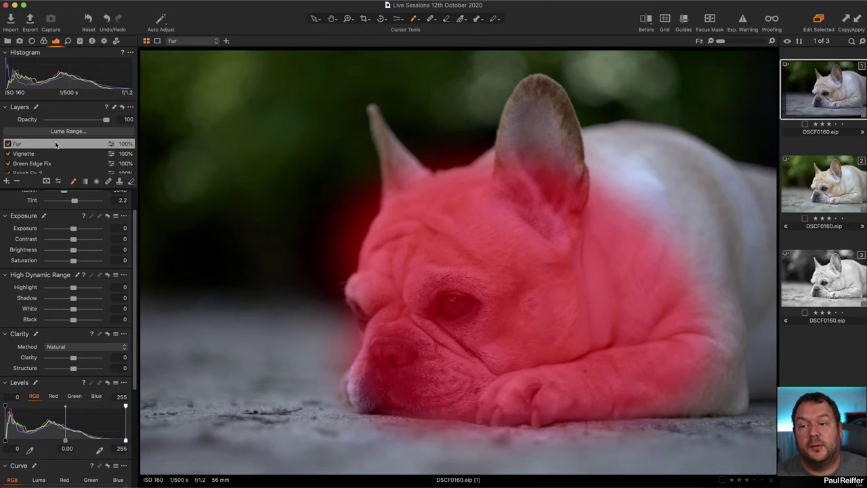
key("m")
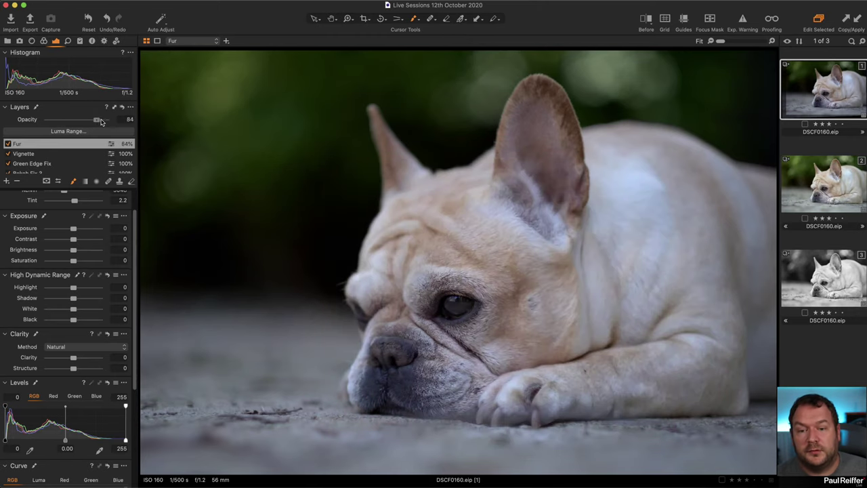
key("m")
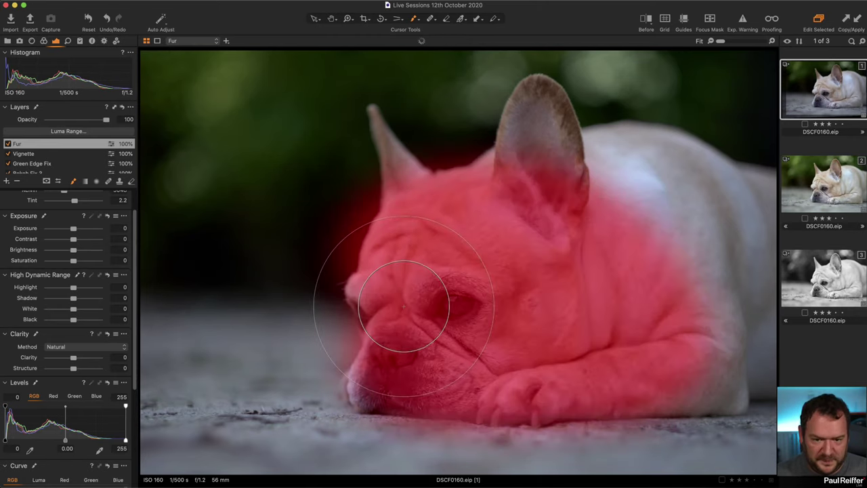
mouse_move(412, 329)
left_mouse_down()
mouse_move(370, 377)
mouse_move(348, 368)
left_mouse_up()
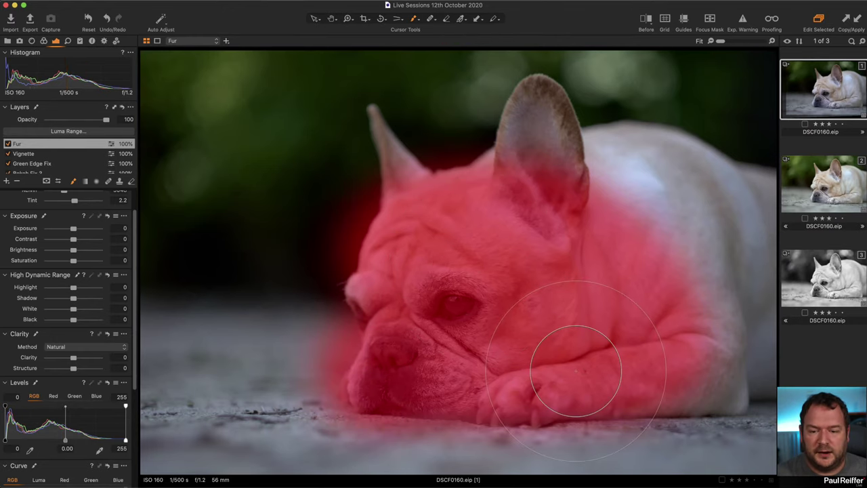
key("m")
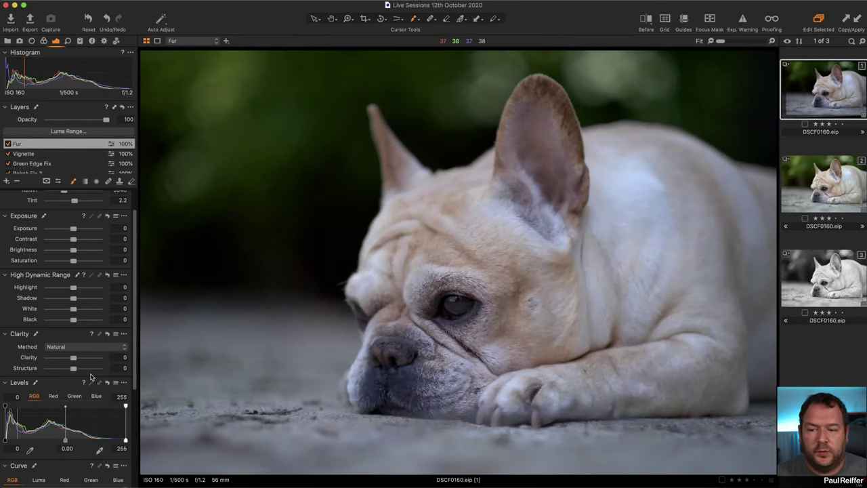
key("z")
left_click_drag(376, 250, 529, 398)
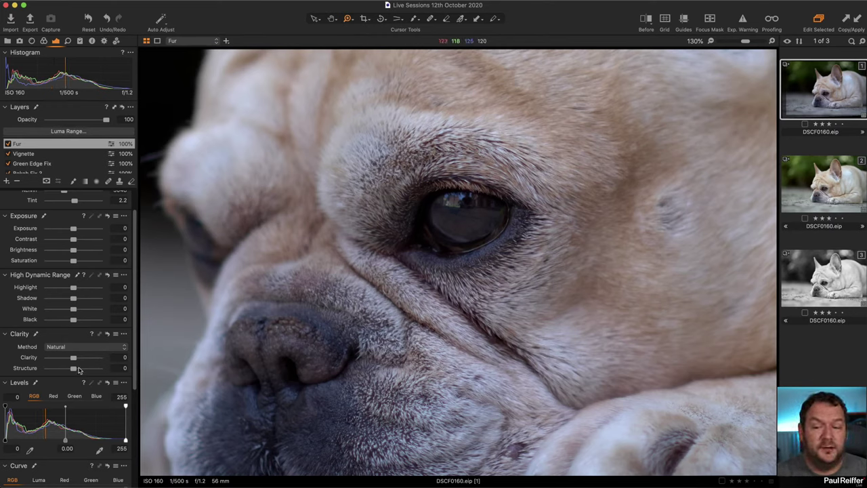
Set the Fur layer's Structure to 40 and show the Fur mask overlay
left_click_drag(83, 371, 84, 371)
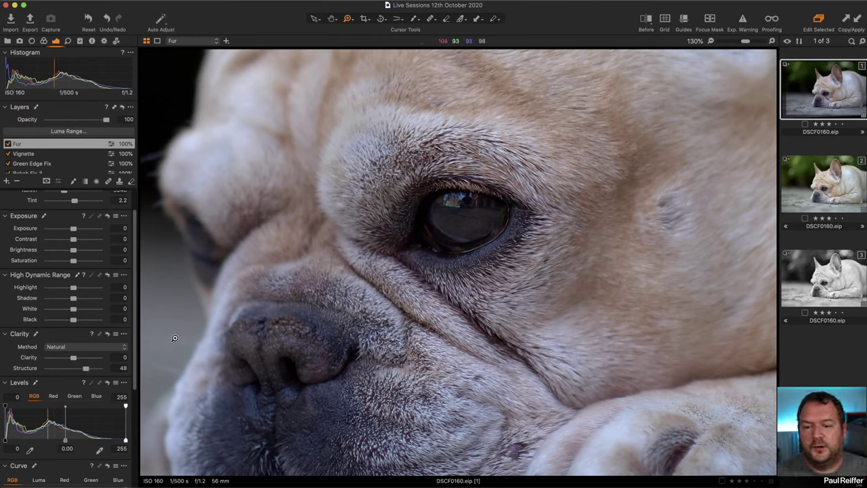
left_click_drag(86, 371, 84, 372)
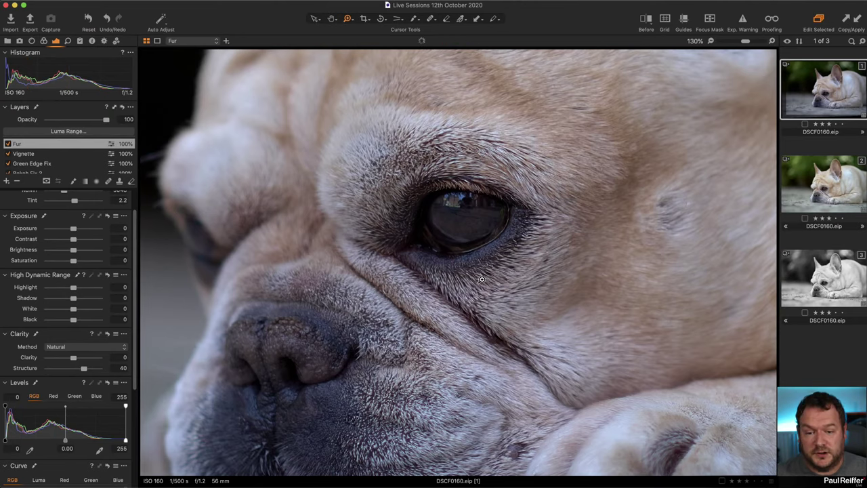
left_click(524, 262)
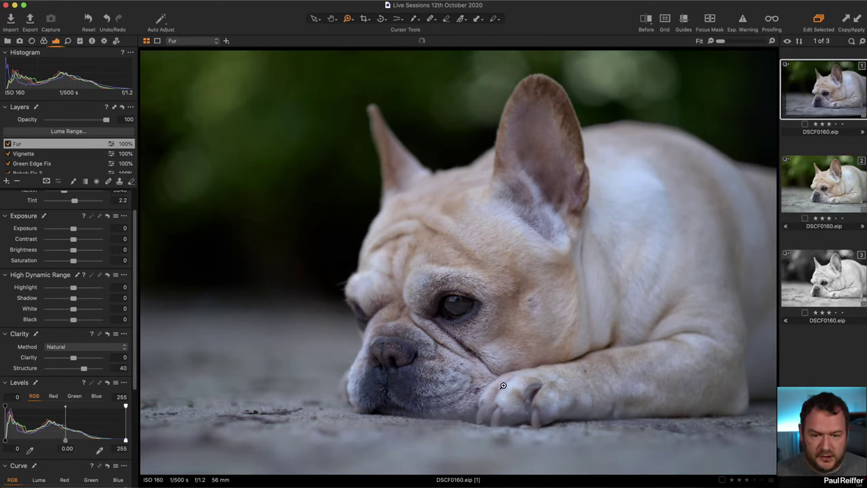
key("m")
key("m")
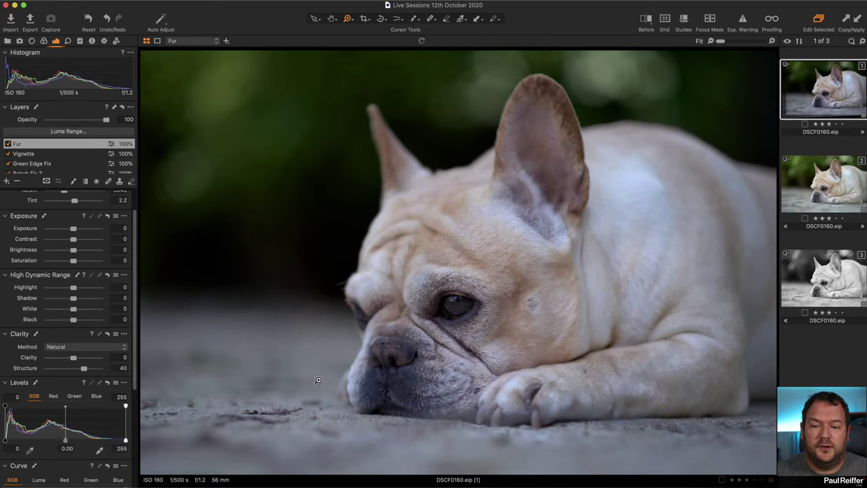
Zoom in on the ground, lower body and face to check detail, then fit the photo
left_click(169, 393)
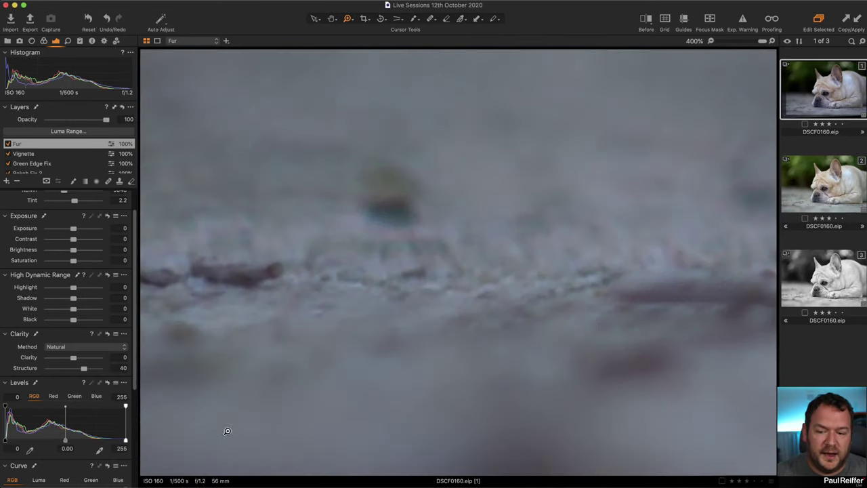
left_click(429, 259, "alt")
key("super+0")
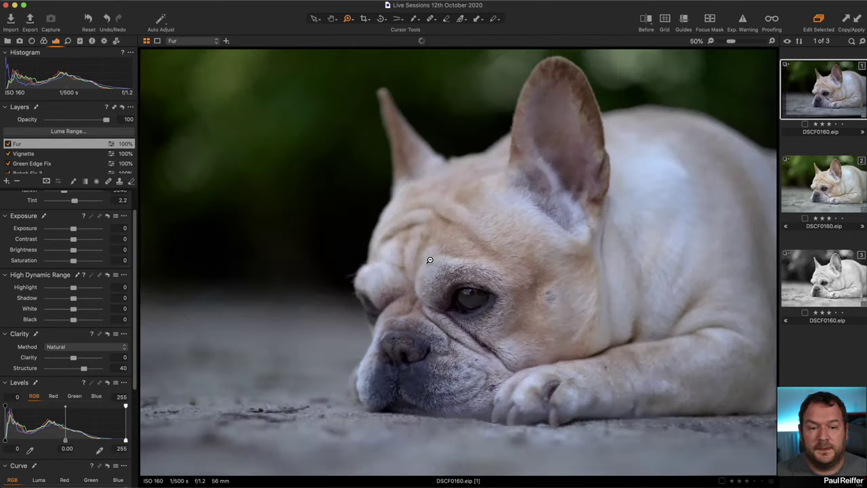
left_click(705, 427)
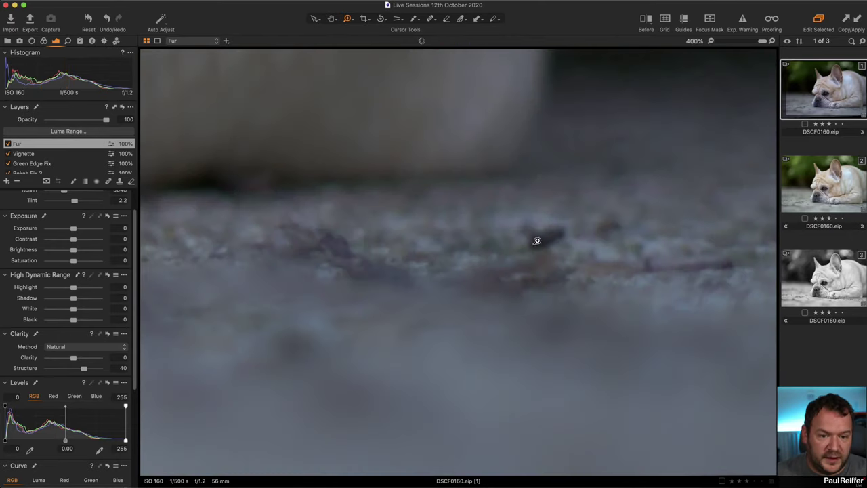
key("super+0")
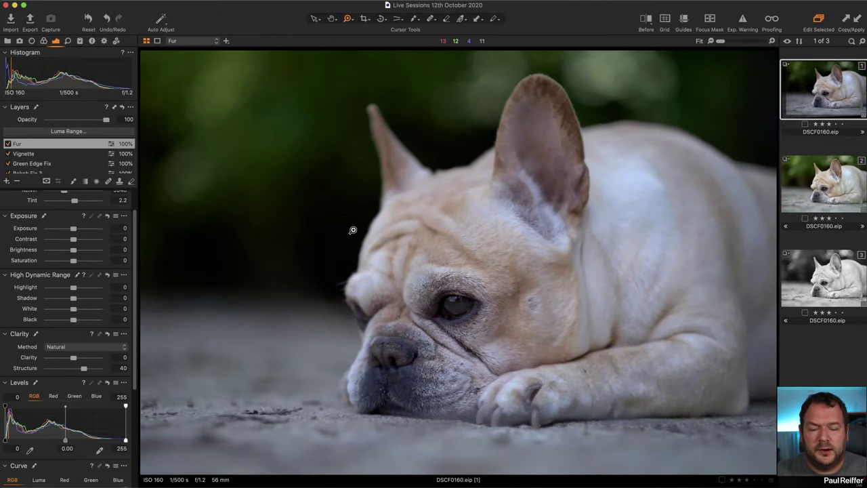
left_click_drag(343, 223, 619, 420)
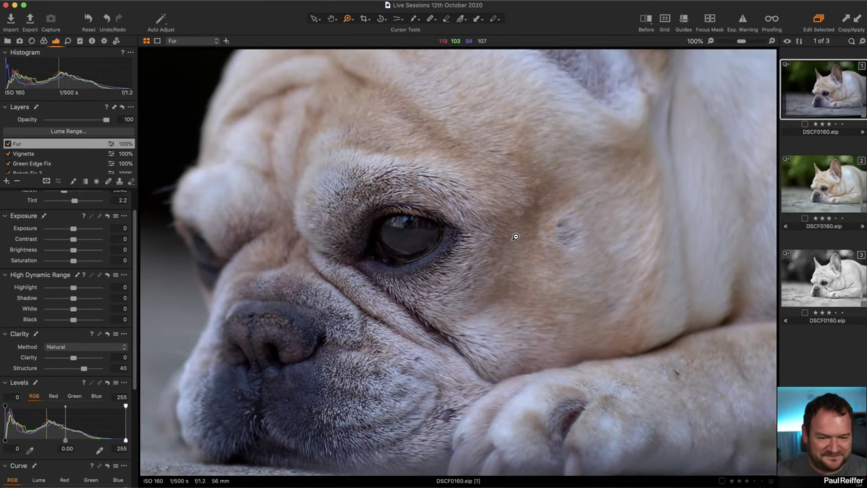
key("super+0")
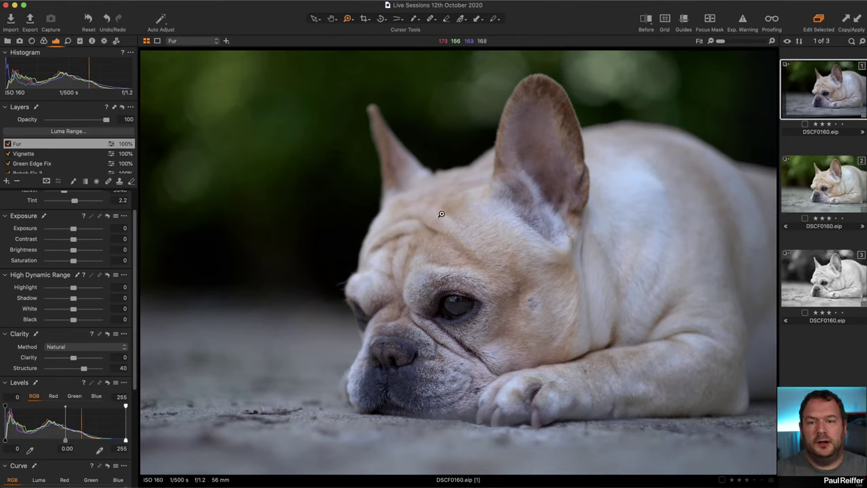
Add a new adjustment layer above Background and fill its mask over the whole image
scroll(58, 242, "up", 3)
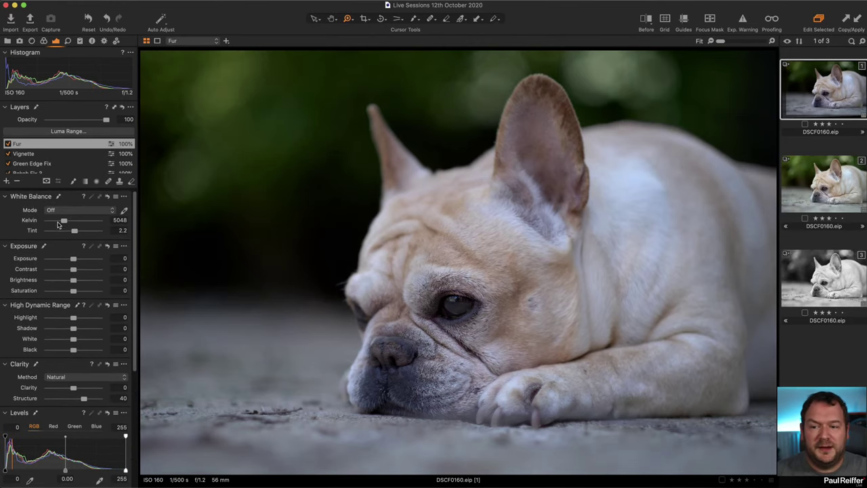
scroll(21, 170, "down", 3)
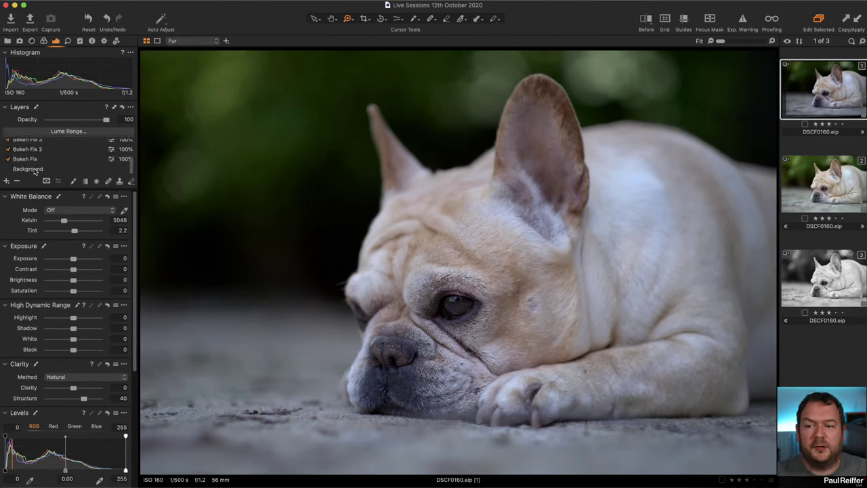
left_click(38, 168)
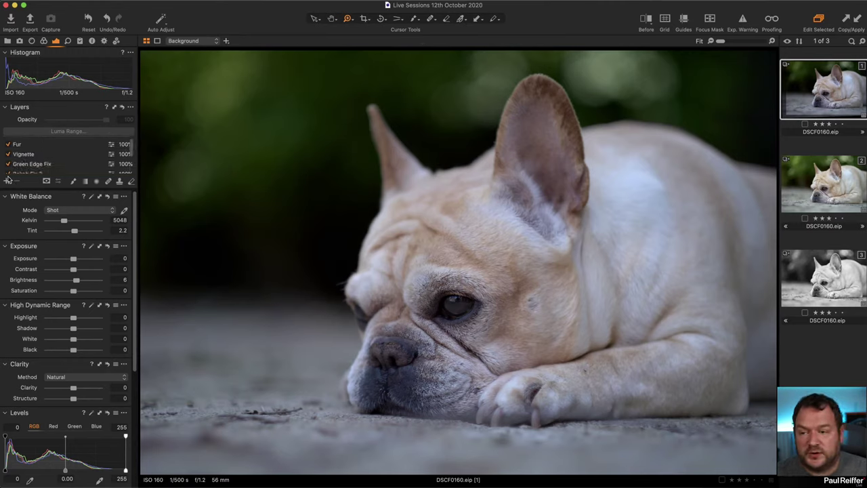
left_click(6, 180)
right_click(20, 145)
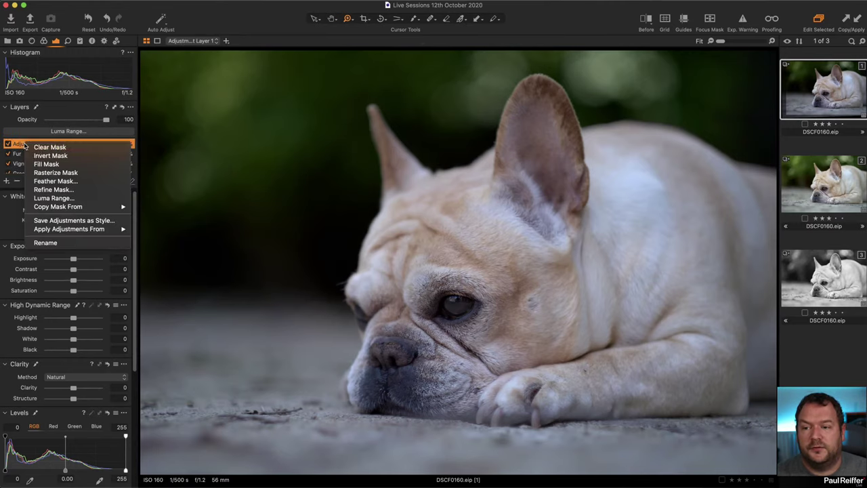
left_click(60, 164)
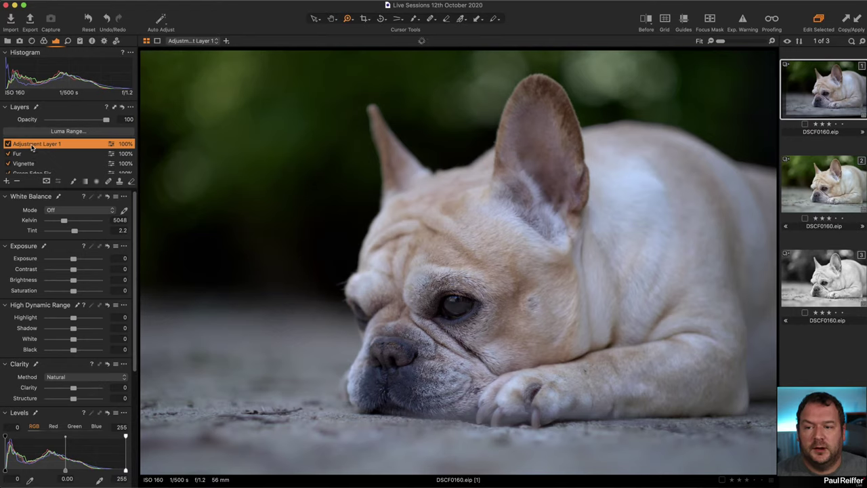
Name the layer WB and warm it to 5540 K, tint 3.5, toggling it to compare
double_click(32, 144)
type("WB")
key("Return")
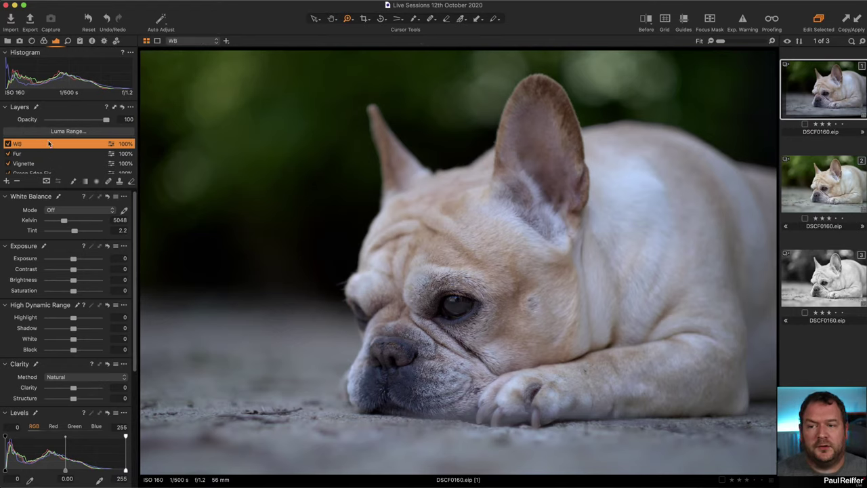
left_click_drag(65, 222, 76, 233)
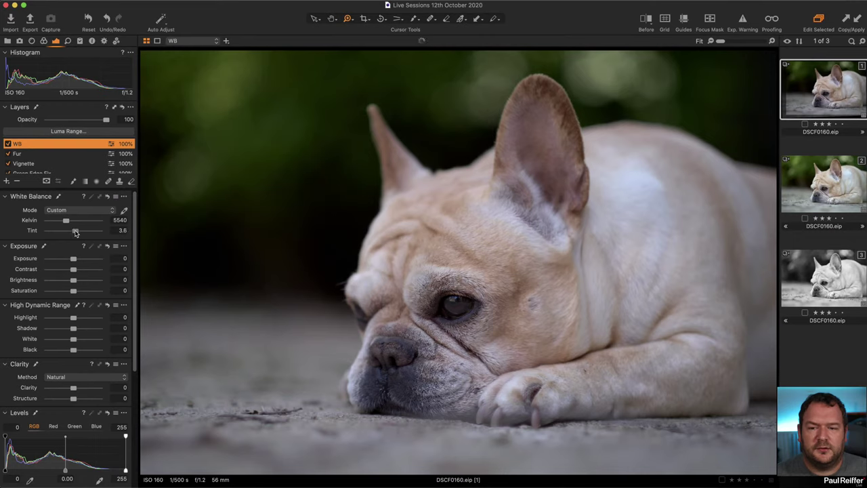
left_click(8, 144)
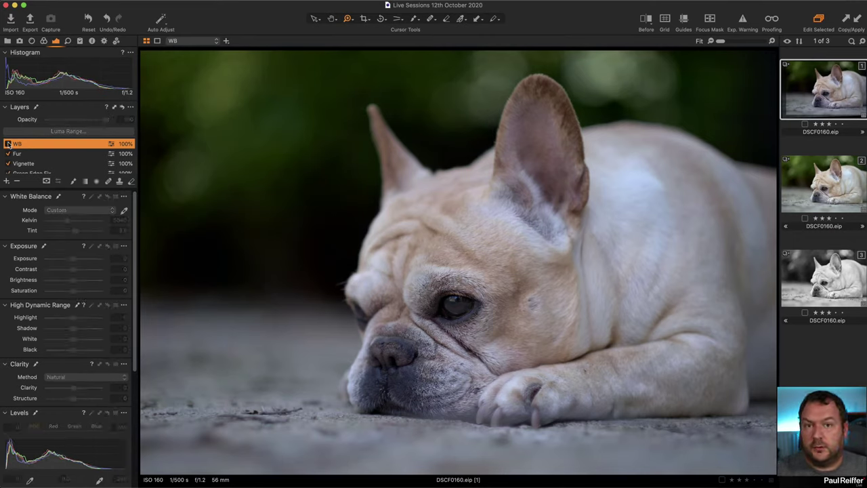
left_click(7, 144)
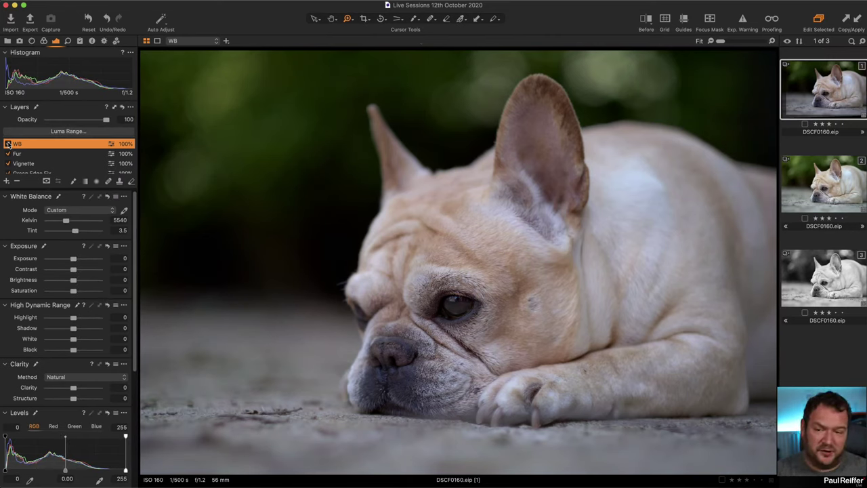
Darken the Vignette layer's exposure to -0.57 and turn on the before/after split view
left_click(24, 165)
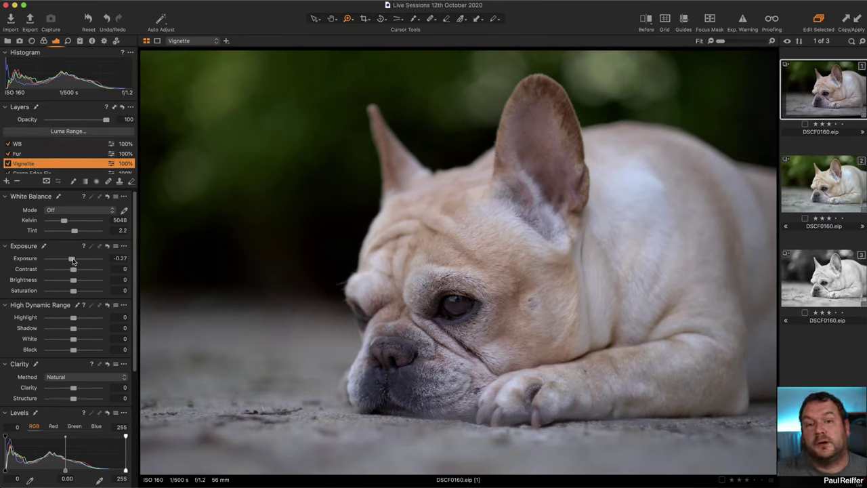
left_click_drag(73, 261, 71, 261)
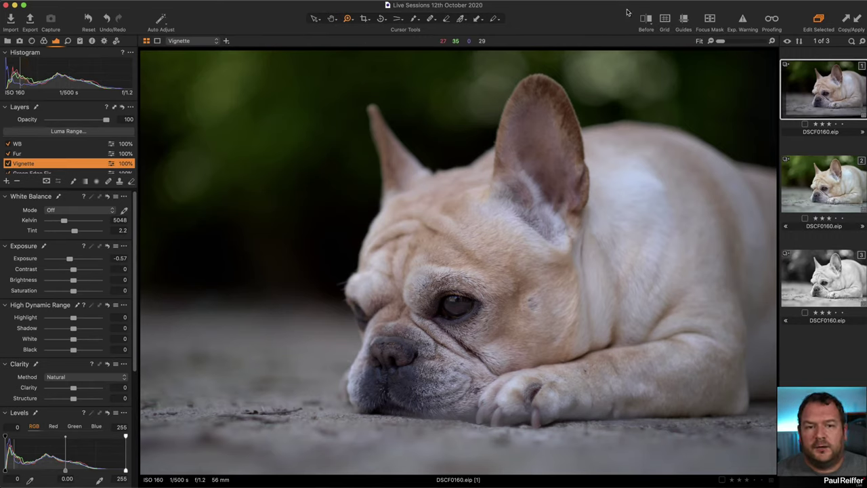
left_click(647, 19)
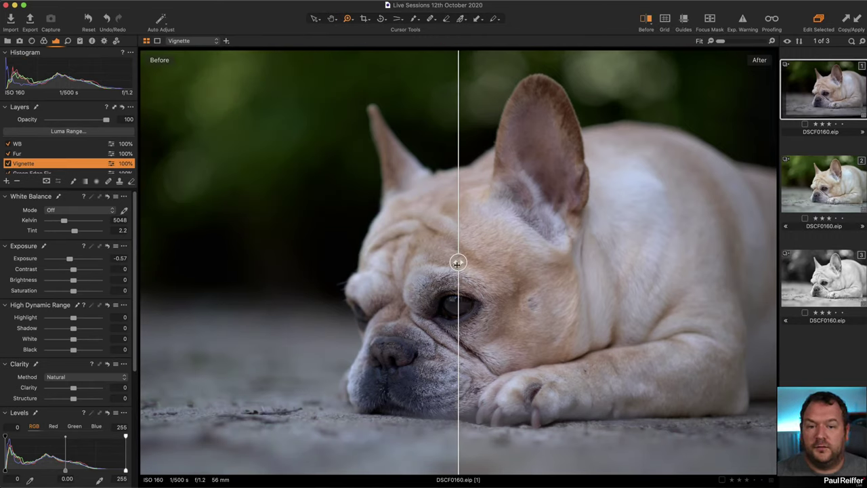
left_click_drag(458, 262, 345, 262)
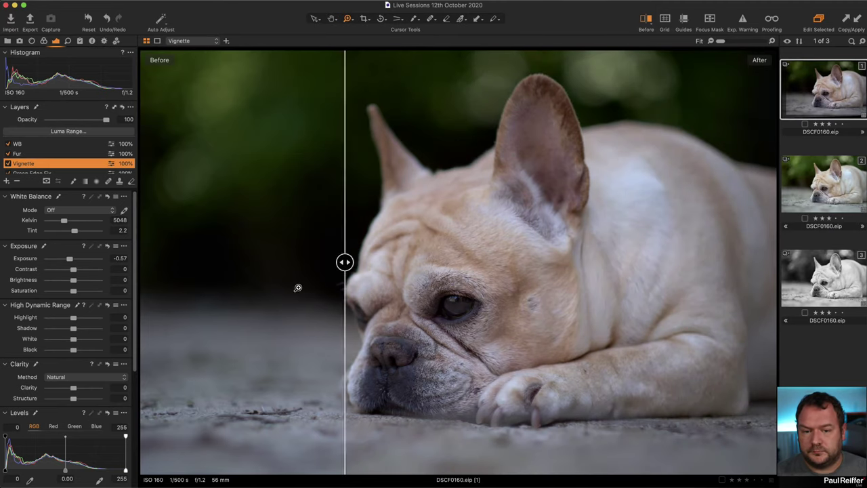
Slide the before/after divider across the dog, zoom on the eye, then fit and show the full edit
left_click_drag(297, 287, 161, 302)
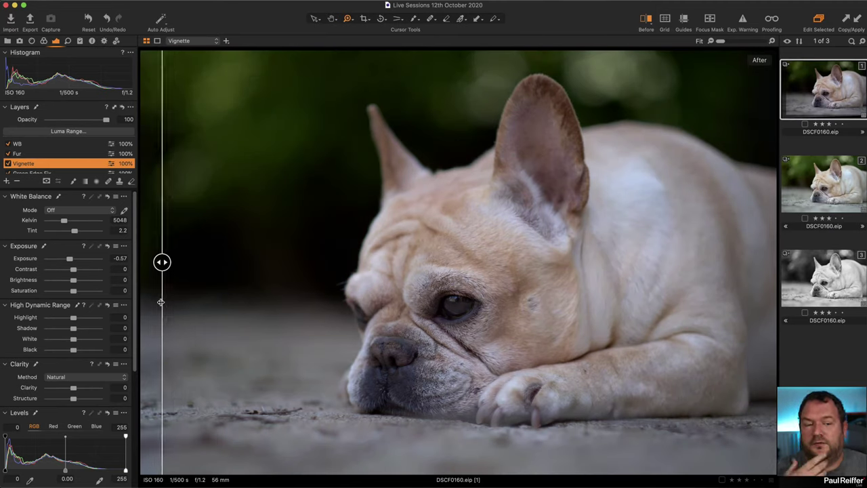
left_click_drag(160, 302, 497, 319)
left_click_drag(429, 331, 352, 333)
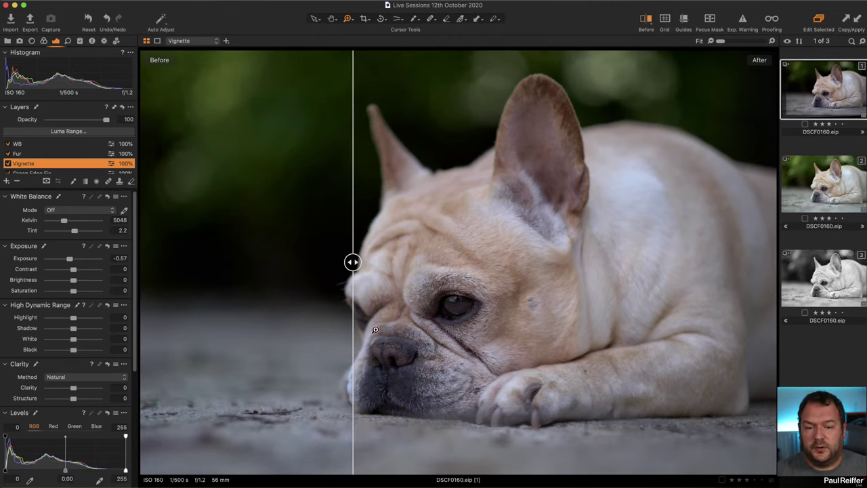
left_click_drag(395, 260, 543, 400)
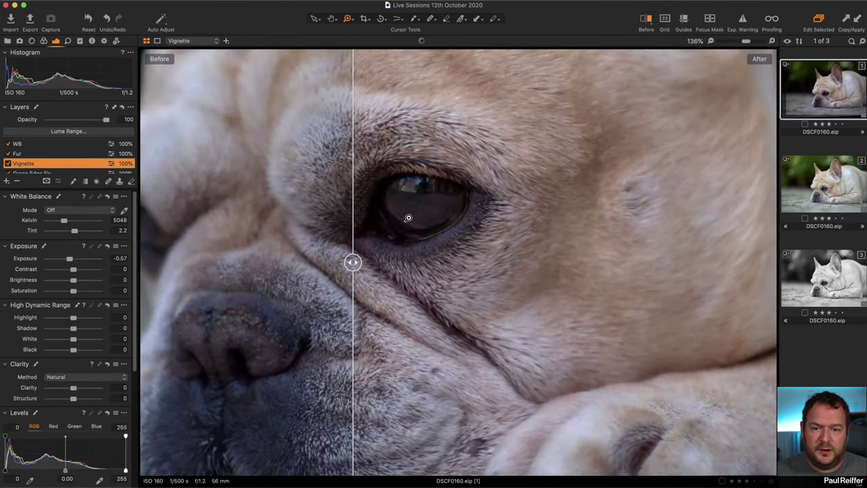
left_click_drag(353, 271, 264, 266)
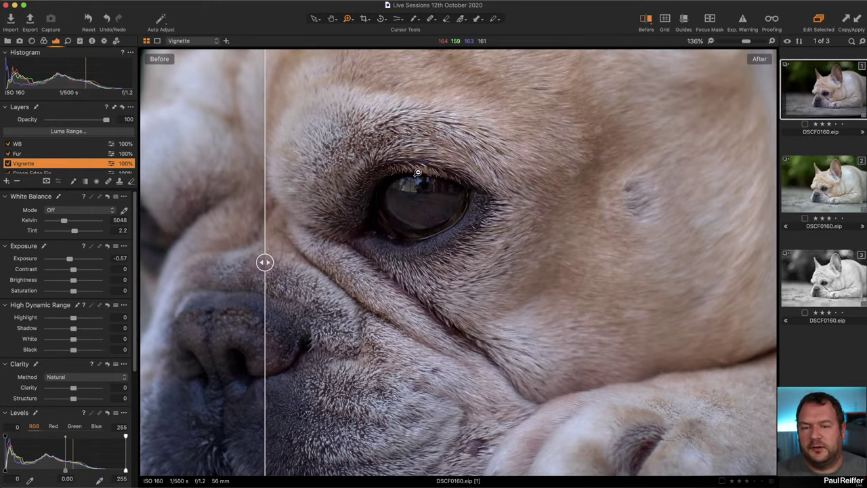
key("super+0")
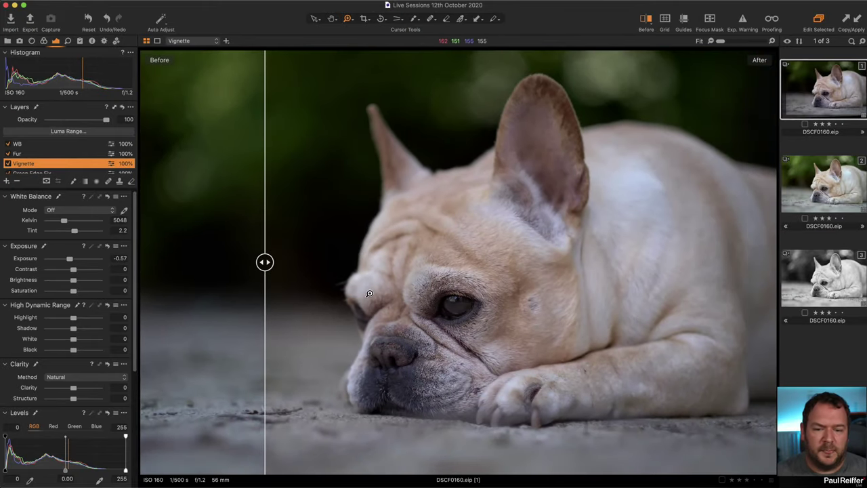
left_click_drag(265, 263, 126, 271)
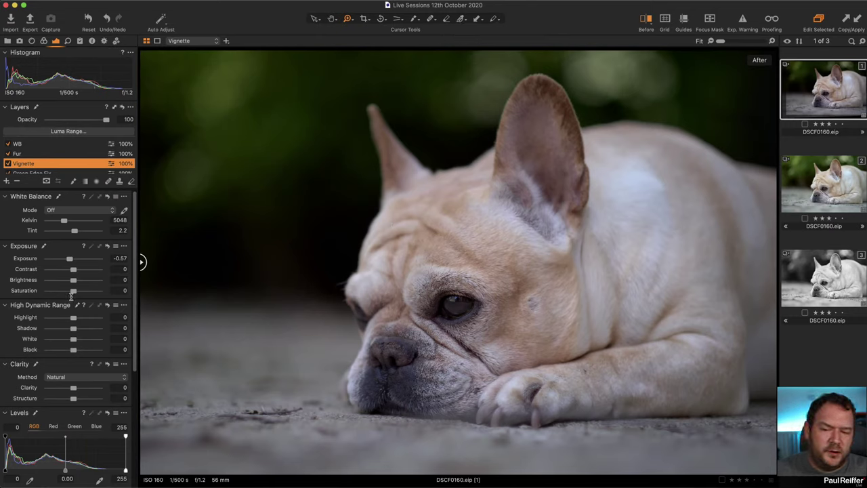
scroll(86, 283, "down", 2)
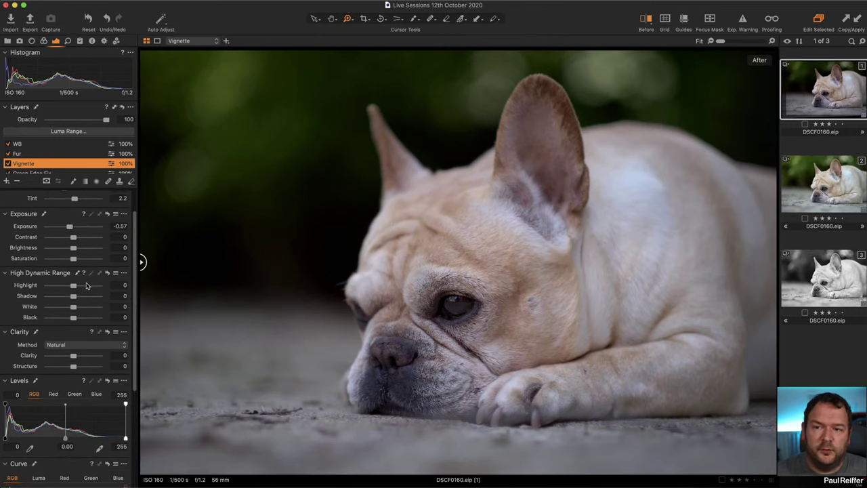
scroll(127, 343, "down", 6)
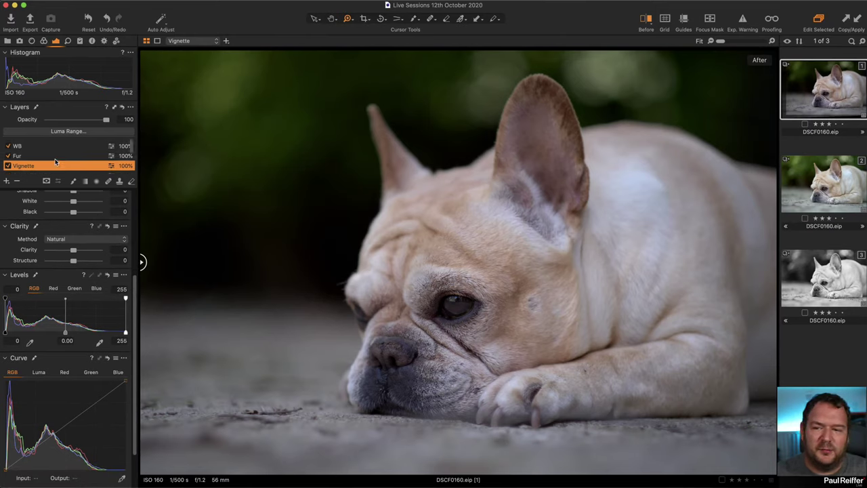
Lower the WB layer's Levels white point to 239 and preview with and without the change
left_click(31, 145)
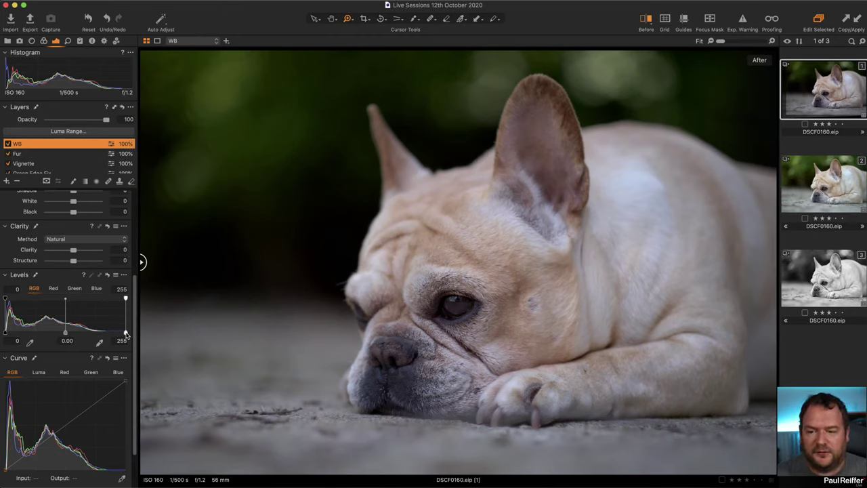
left_click_drag(125, 332, 118, 333)
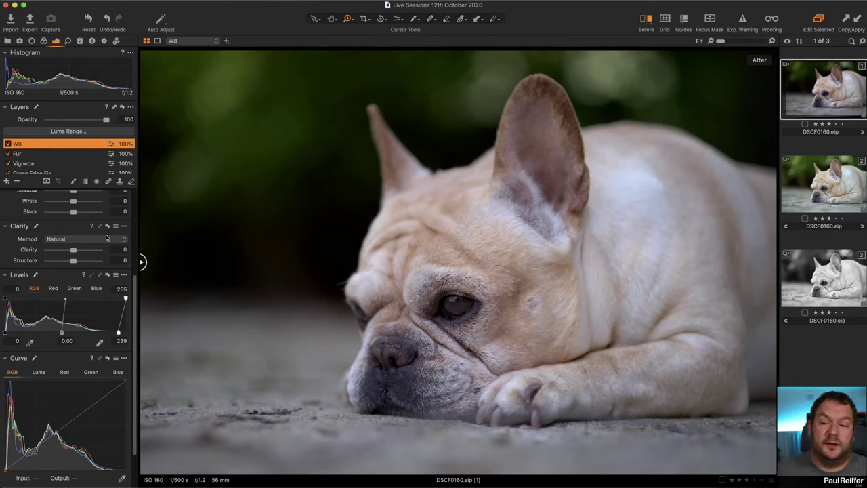
left_click(106, 275)
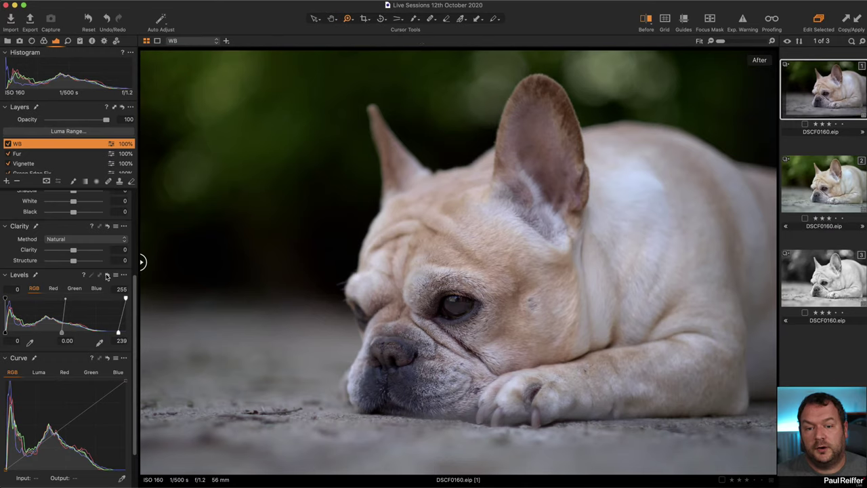
left_click(106, 275, "alt")
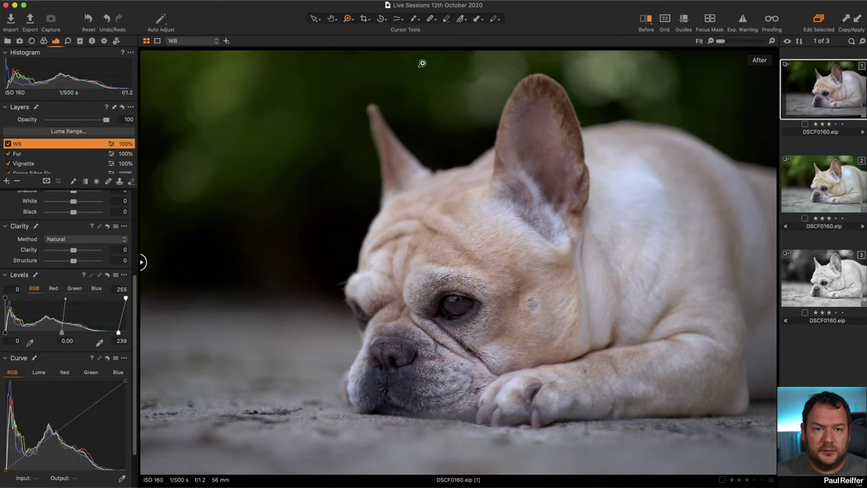
mouse_move(144, 262)
left_mouse_down()
mouse_move(769, 275)
mouse_move(142, 261)
left_mouse_up()
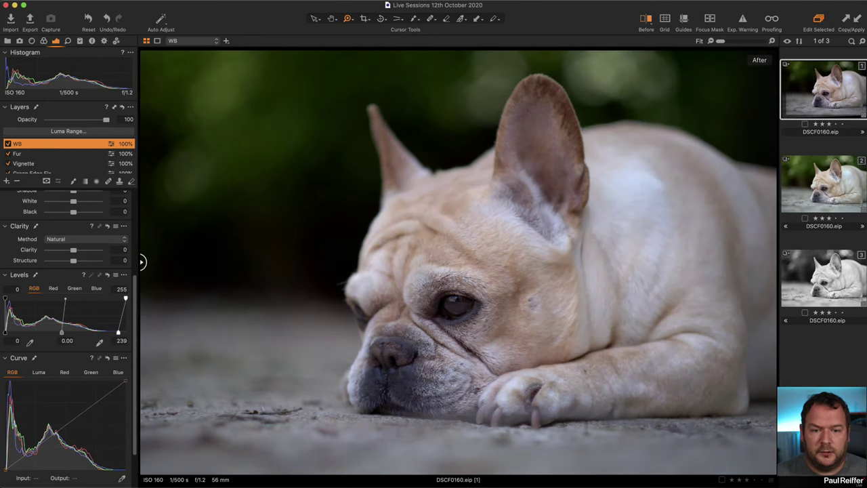
left_click(821, 195)
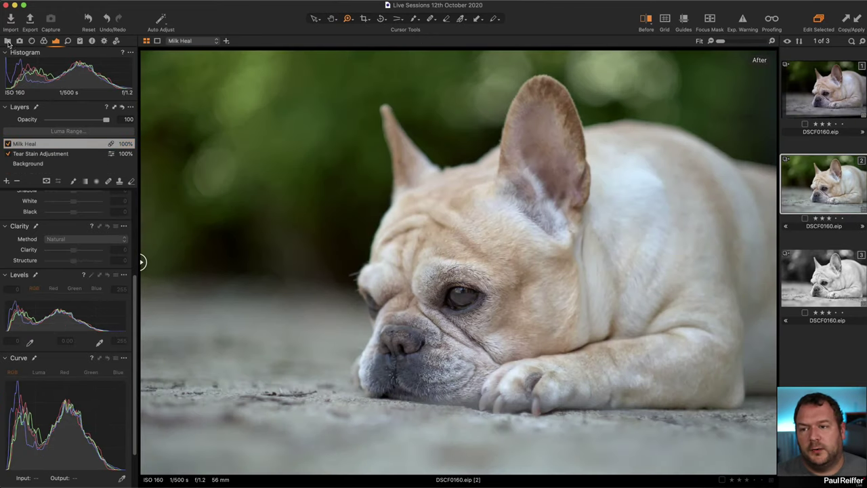
left_click(8, 41)
left_click(56, 41)
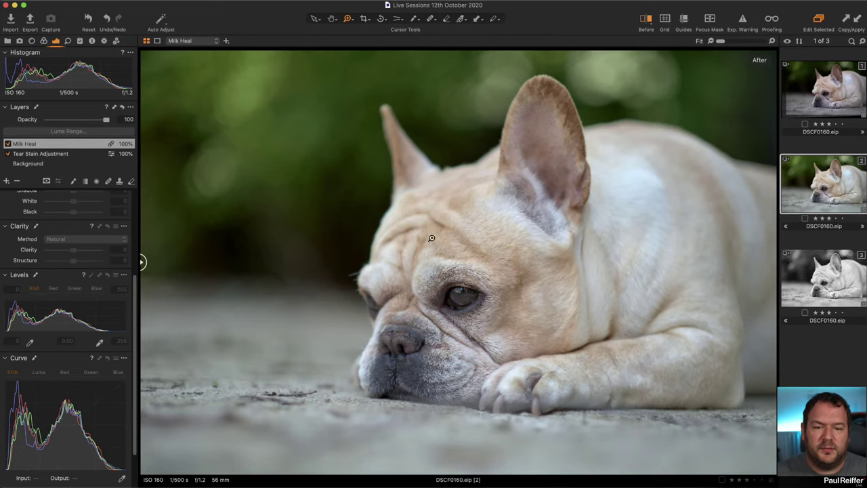
left_click(818, 273)
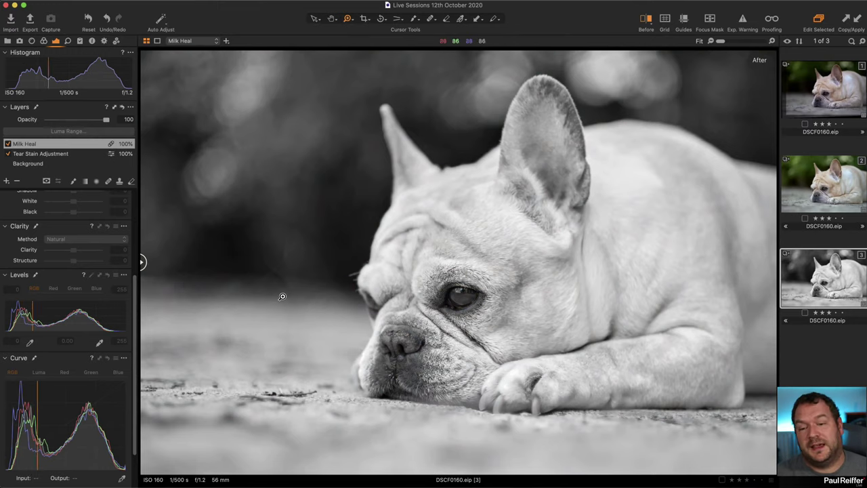
left_click(826, 169)
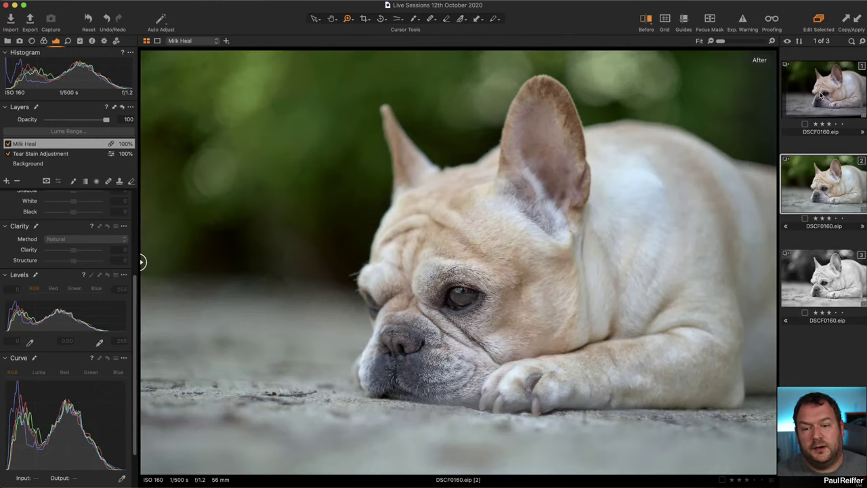
left_click(821, 95)
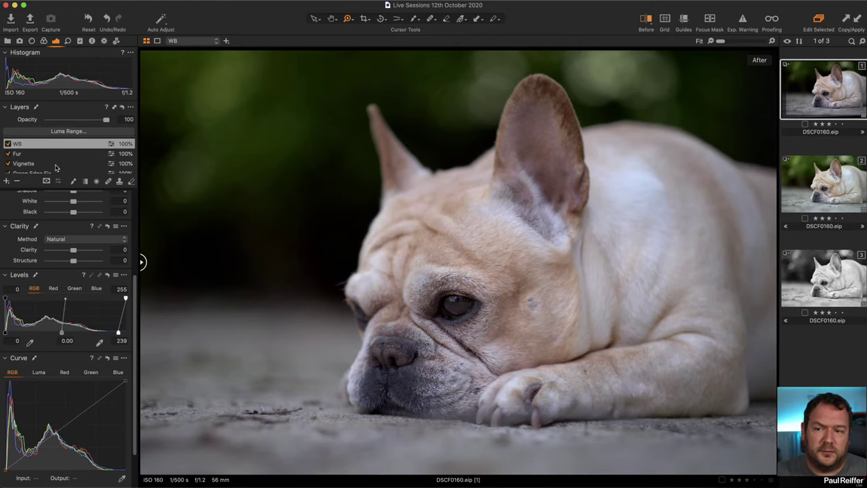
Open the user collection holding the DSC1286.ARW iceberg photo and show the Lens tools
left_click(8, 41)
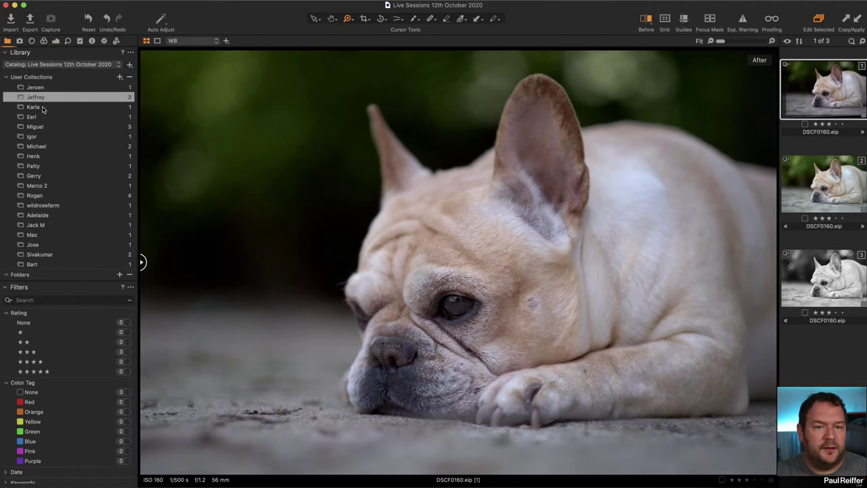
left_click(42, 108)
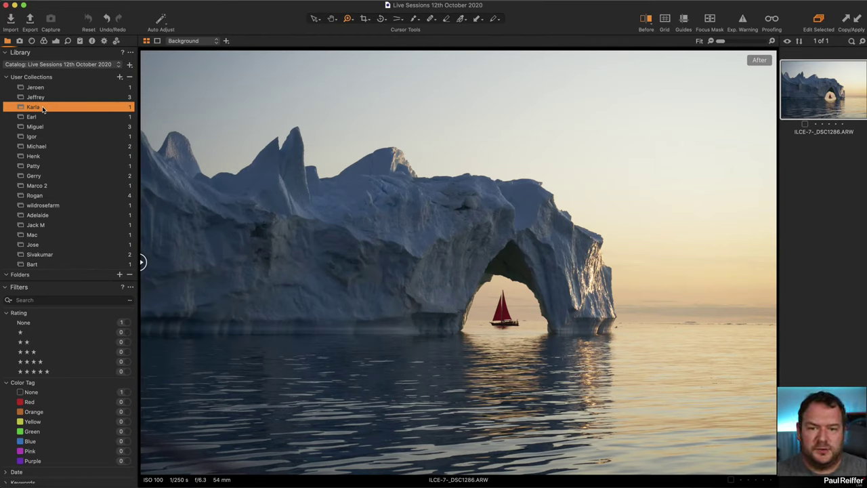
left_click(32, 41)
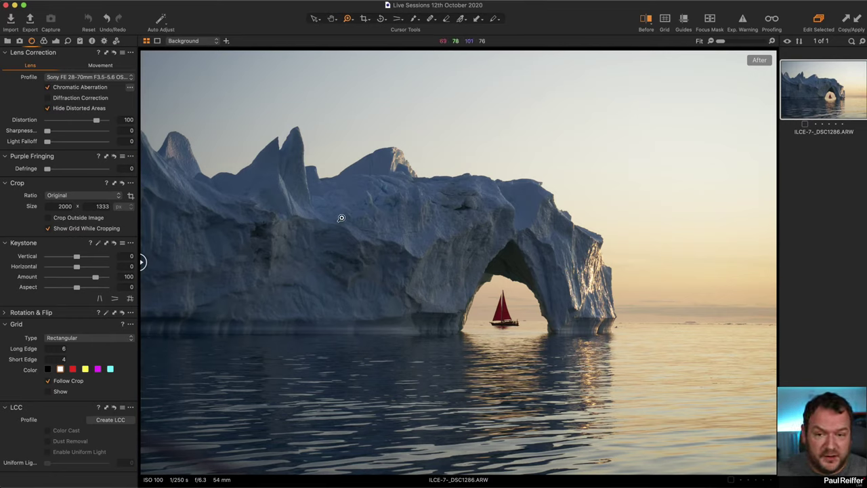
Zoom in on the ice peaks, try Diffraction Correction on and off, and raise lens Sharpness
left_click_drag(151, 121, 347, 260)
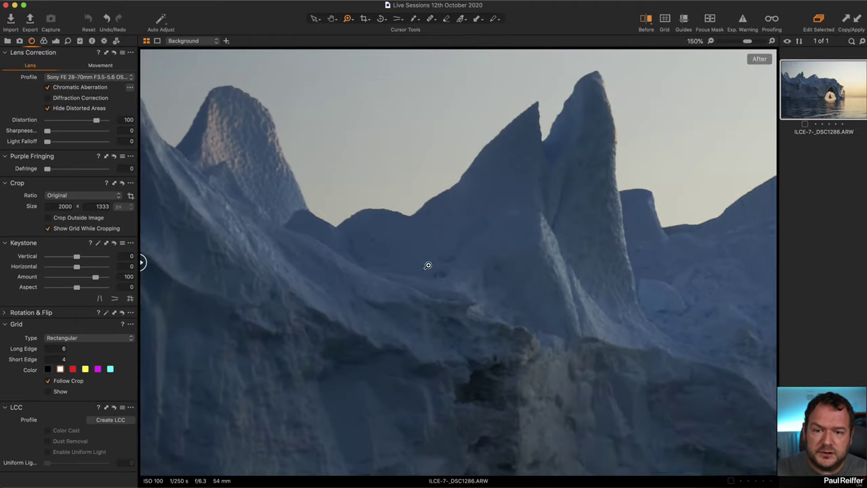
left_click(48, 98)
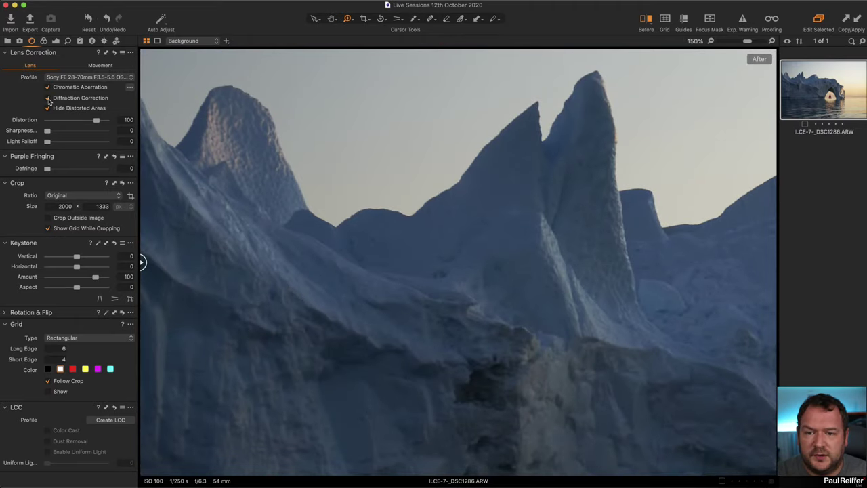
left_click(48, 98)
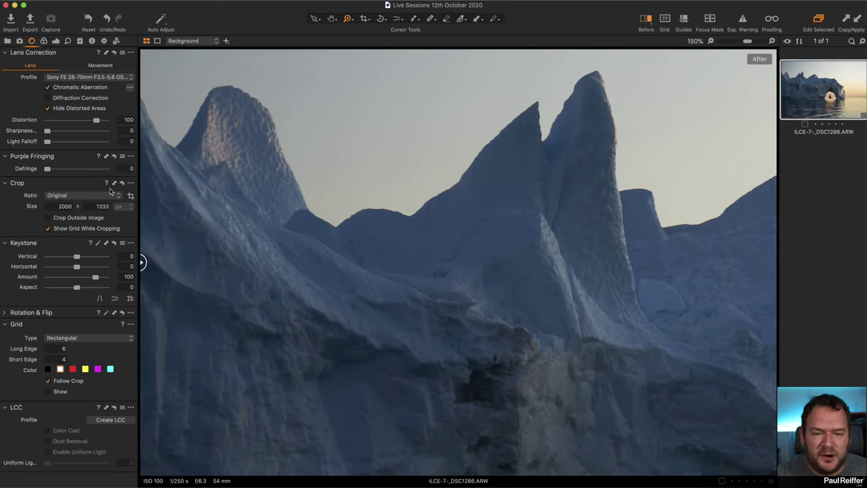
left_click_drag(48, 130, 107, 134)
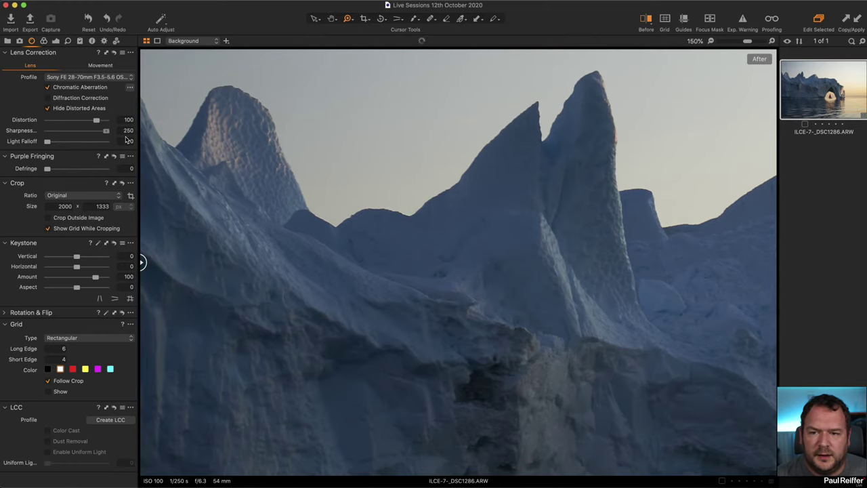
Compare sharpness at 400% on the left peak and settle the Sharpness slider at 42
left_click(185, 118)
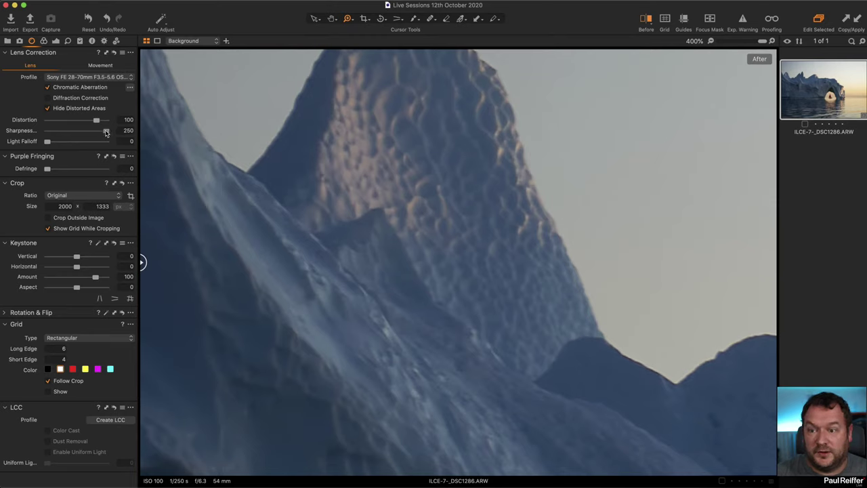
left_click_drag(106, 130, 47, 132)
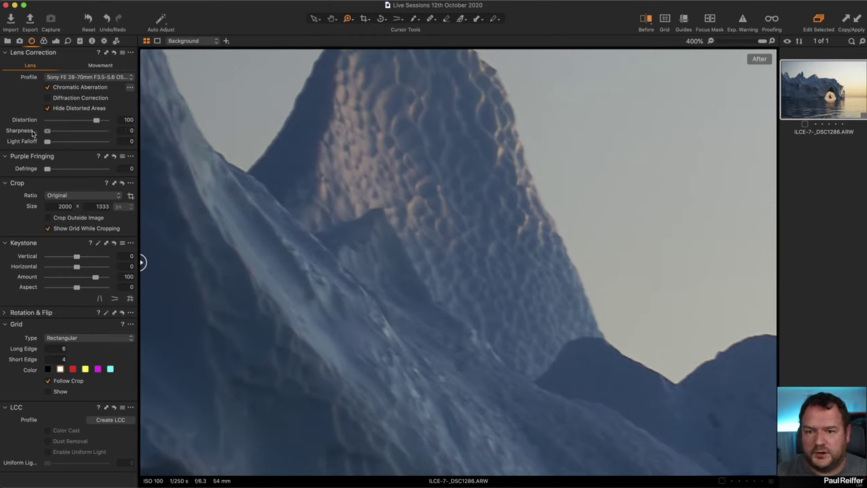
left_click(106, 131)
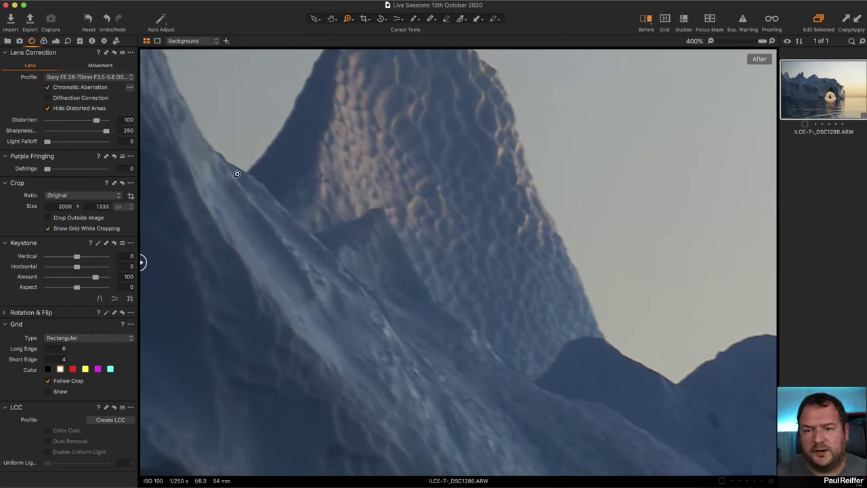
left_click(59, 132)
left_click_drag(59, 132, 57, 132)
left_click(428, 224)
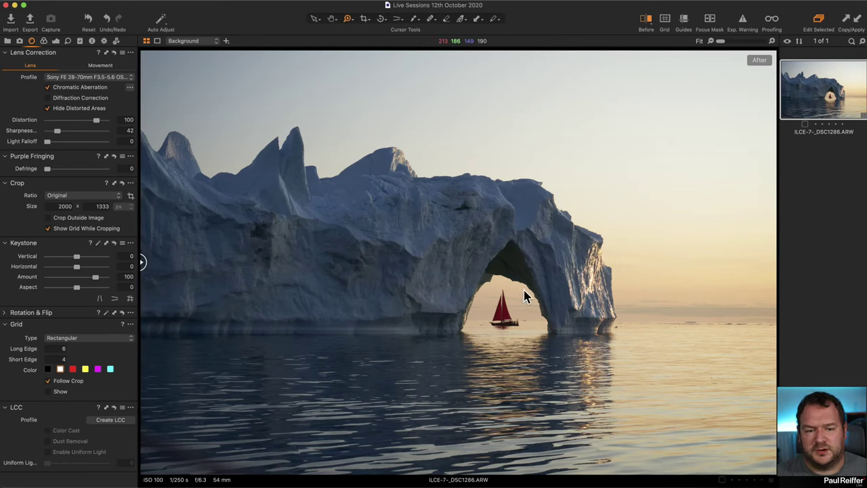
left_click_drag(443, 249, 566, 360)
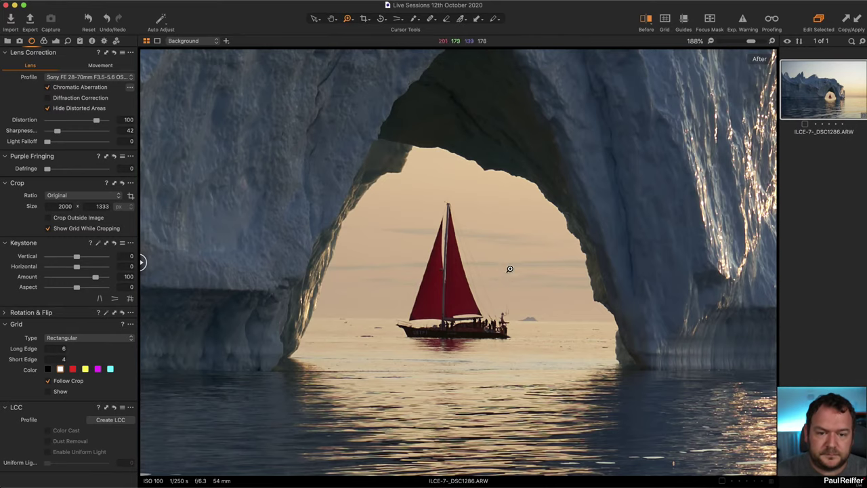
Zoom back out from the sailboat to the whole iceberg and bring up the Exposure tools
left_click(478, 293, "alt")
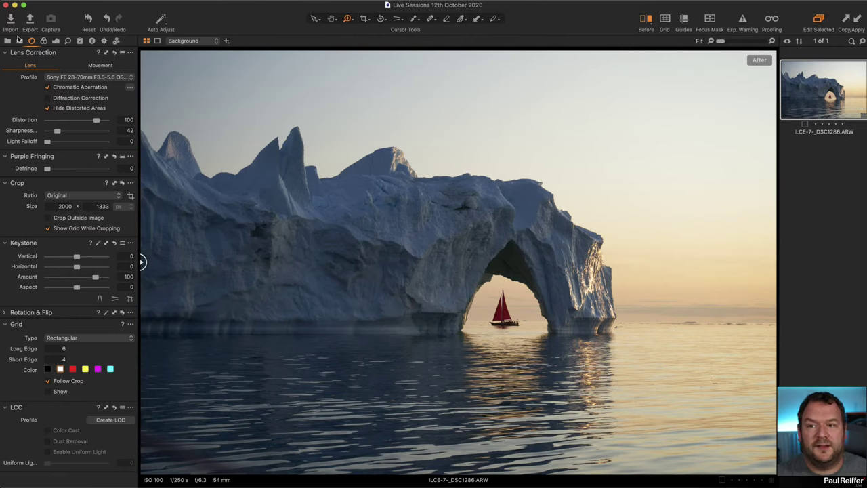
left_click(55, 42)
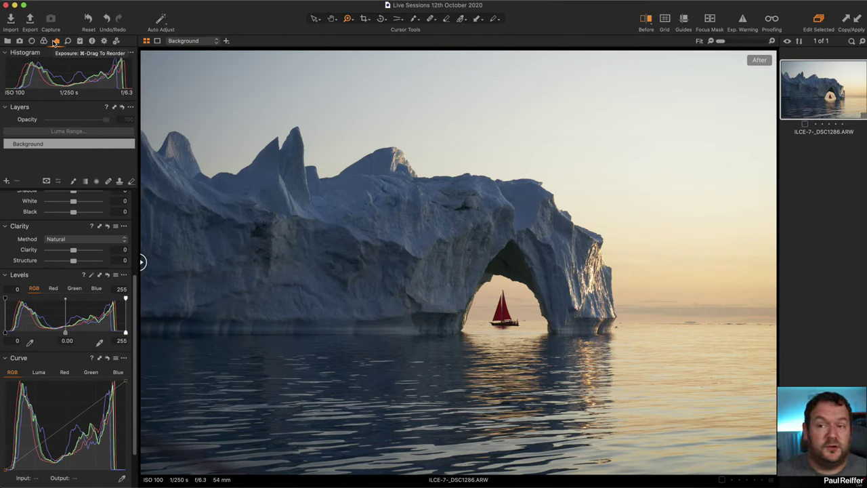
Change the Base Characteristics curve from Linear Response to Auto in the colour tools
left_click(44, 42)
scroll(107, 241, "up", 2)
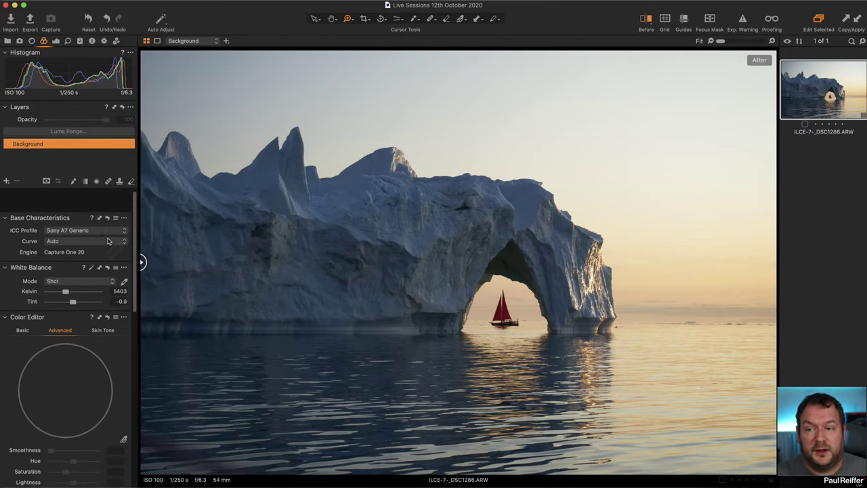
left_click(73, 219)
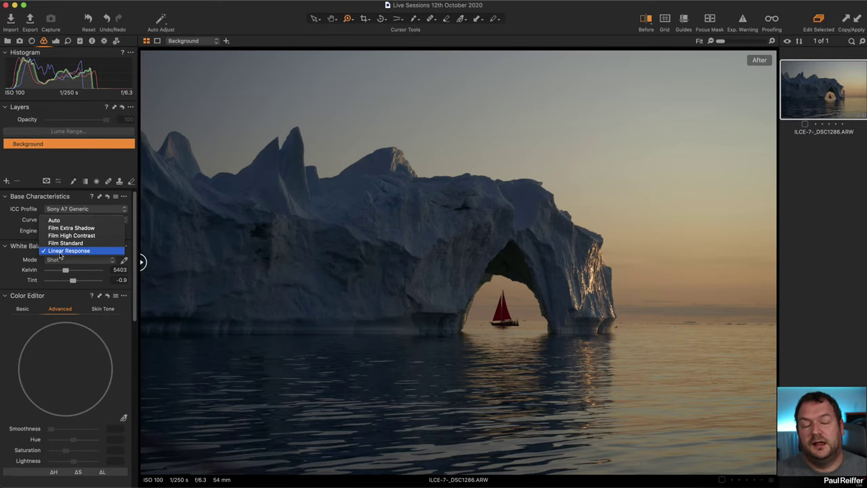
left_click(53, 221)
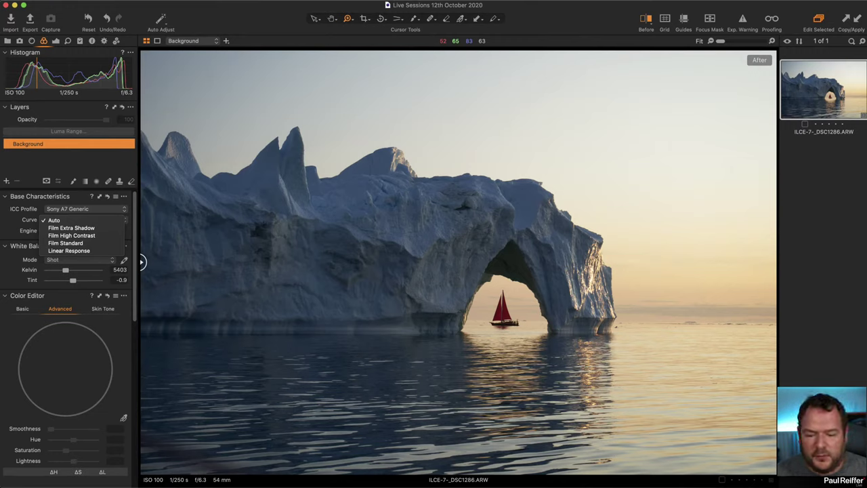
key("Escape")
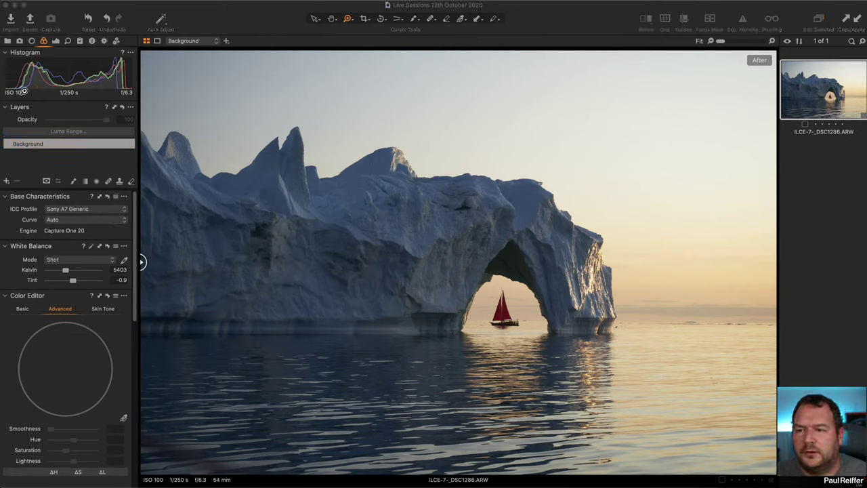
Adjust the White Balance Kelvin slider, compare against the edited view, and settle on 5593 K
left_click(56, 41)
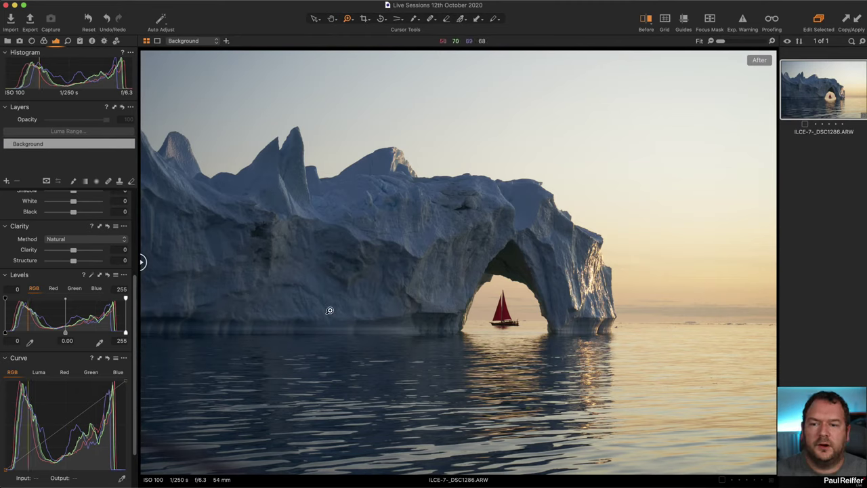
scroll(25, 214, "up", 5)
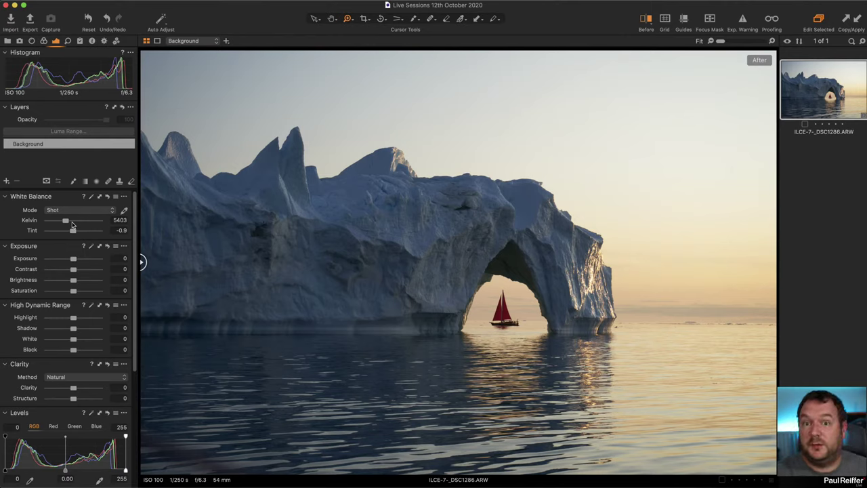
left_click_drag(65, 222, 63, 223)
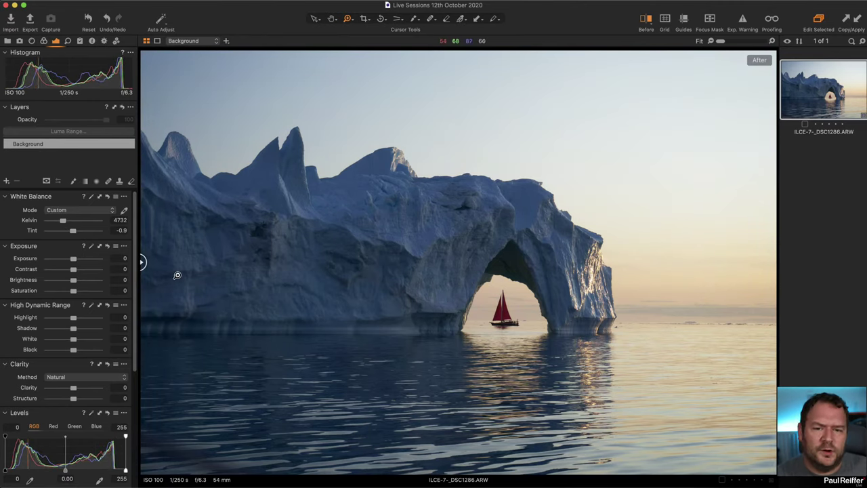
left_click(644, 26)
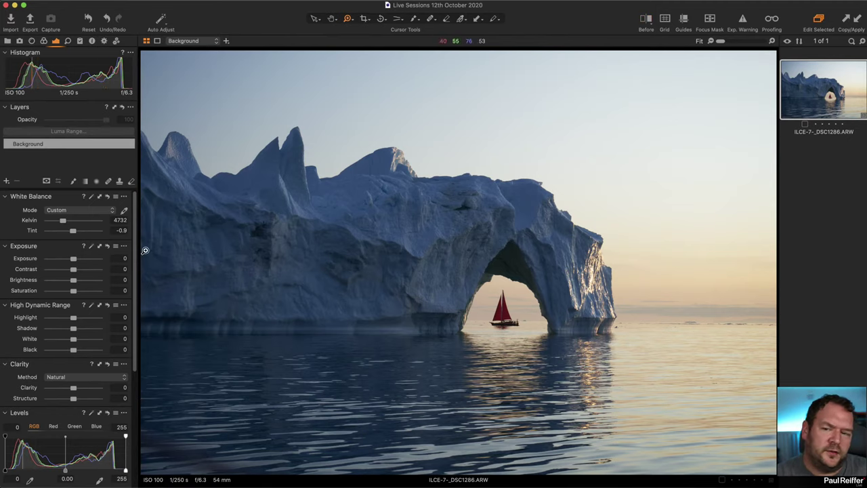
left_click_drag(63, 222, 67, 222)
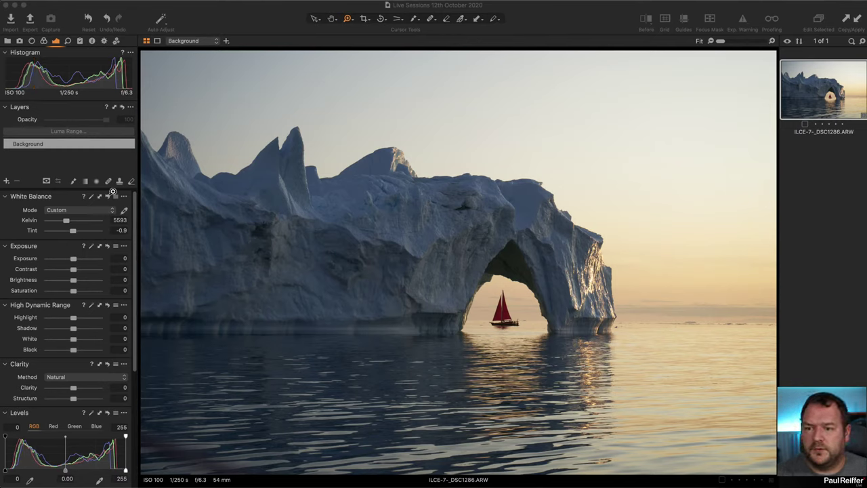
Add a new adjustment layer and name it Sunset
left_click(7, 180)
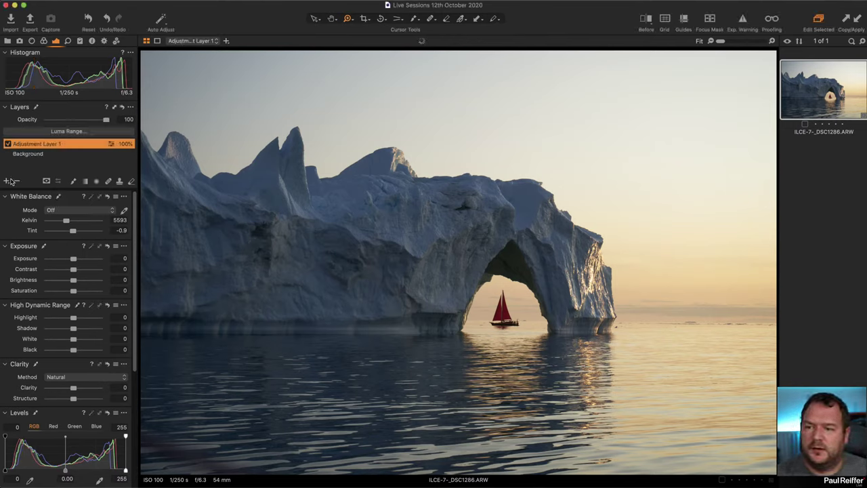
double_click(29, 144)
type("Sunset")
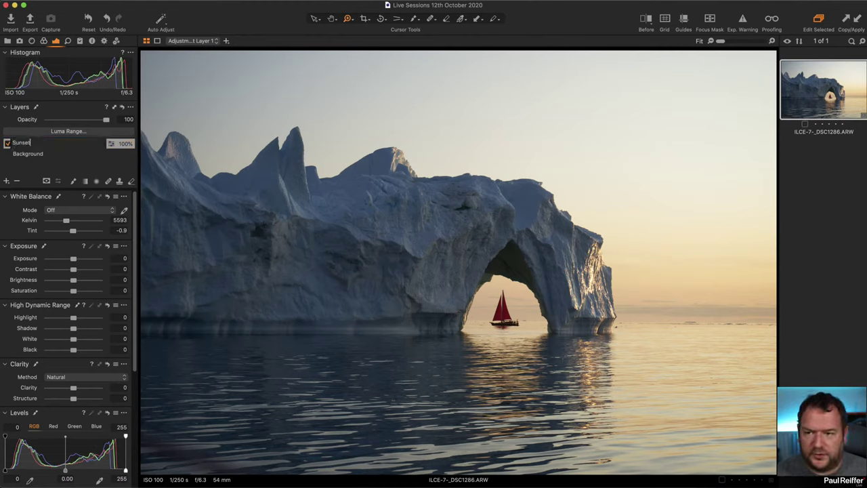
key("Return")
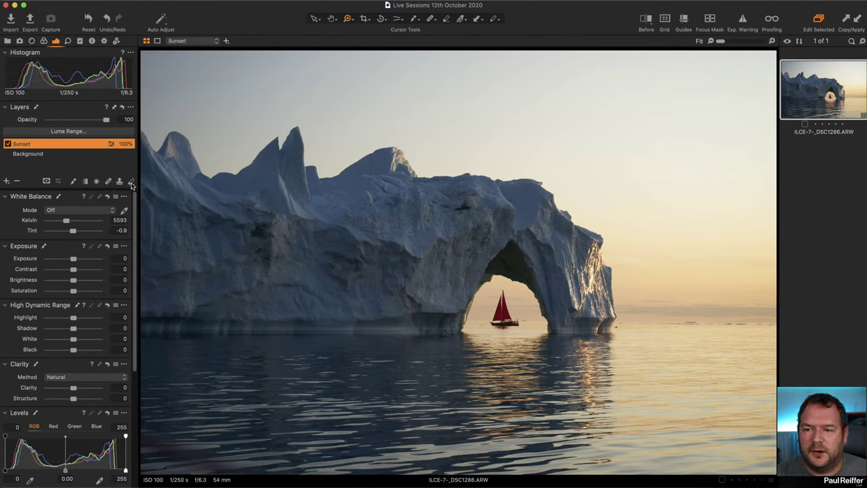
Brush the Sunset mask over sky, water and the arch, erase it from the peaks, test a warmer temperature
left_click(74, 181)
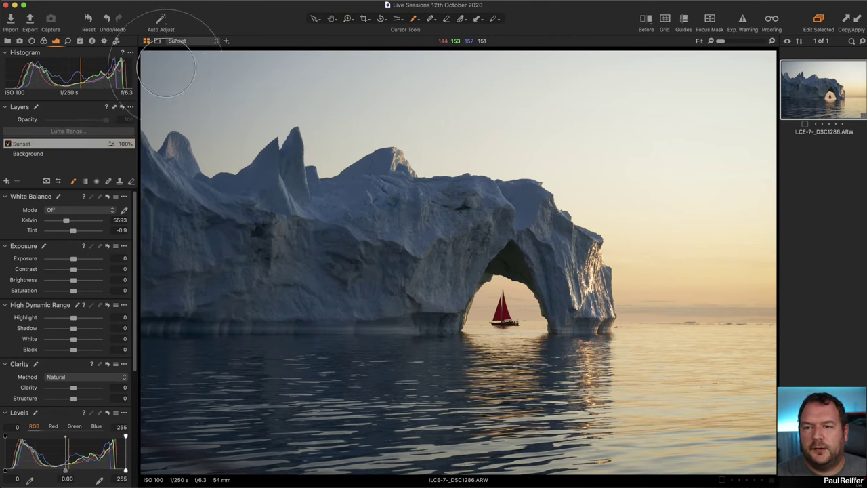
mouse_move(155, 78)
left_mouse_down()
mouse_move(151, 121)
mouse_move(159, 135)
mouse_move(233, 112)
mouse_move(202, 144)
mouse_move(248, 138)
mouse_move(335, 102)
mouse_move(245, 57)
mouse_move(657, 121)
mouse_move(281, 73)
mouse_move(735, 87)
mouse_move(700, 116)
mouse_move(739, 89)
mouse_move(720, 52)
mouse_move(743, 67)
mouse_move(773, 174)
mouse_move(777, 224)
mouse_move(760, 292)
mouse_move(637, 299)
mouse_move(624, 216)
mouse_move(555, 180)
mouse_move(593, 200)
mouse_move(680, 170)
mouse_move(726, 203)
mouse_move(682, 254)
mouse_move(684, 183)
mouse_move(709, 203)
mouse_move(775, 223)
left_mouse_up()
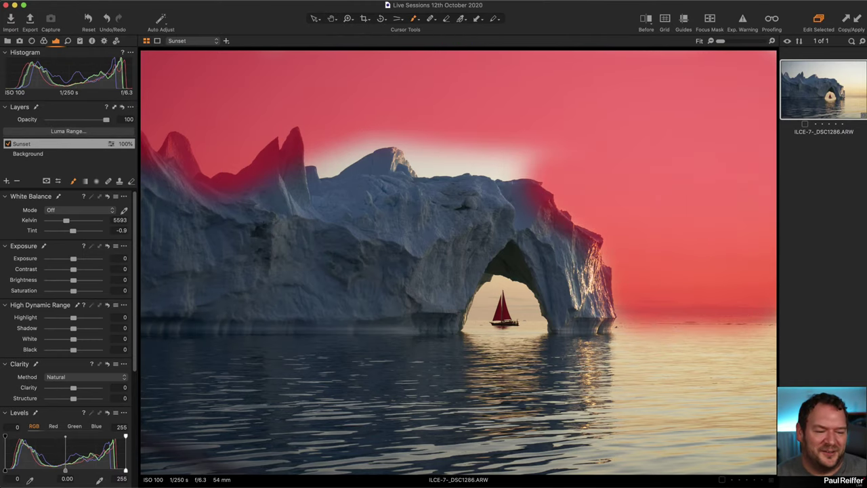
mouse_move(535, 150)
left_mouse_down()
mouse_move(429, 140)
mouse_move(537, 139)
mouse_move(369, 109)
mouse_move(339, 126)
mouse_move(348, 139)
mouse_move(378, 106)
left_mouse_up()
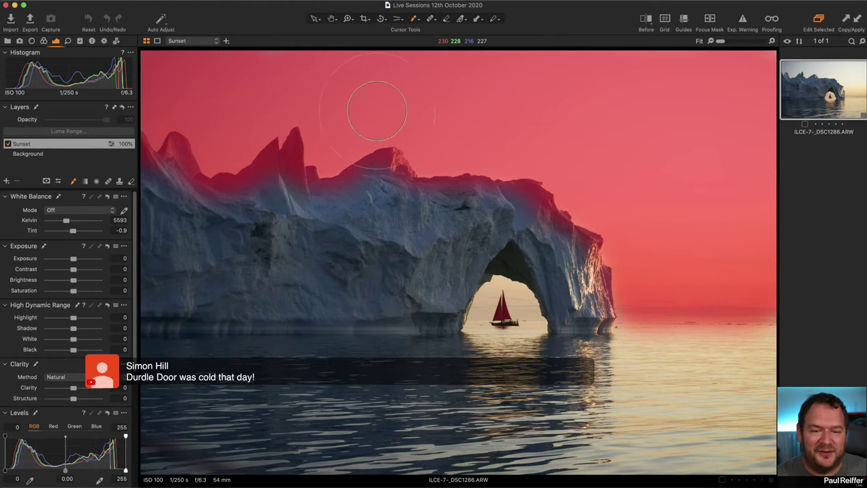
mouse_move(640, 323)
left_mouse_down()
mouse_move(597, 471)
mouse_move(667, 377)
mouse_move(652, 418)
mouse_move(740, 336)
mouse_move(703, 439)
mouse_move(720, 477)
mouse_move(755, 469)
mouse_move(767, 436)
mouse_move(736, 373)
left_mouse_up()
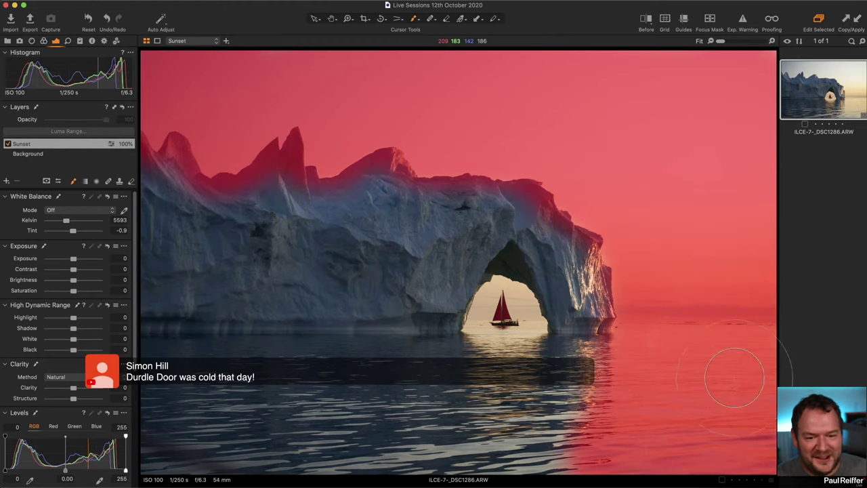
mouse_move(496, 317)
left_mouse_down()
mouse_move(504, 298)
mouse_move(515, 318)
mouse_move(507, 370)
mouse_move(515, 478)
left_mouse_up()
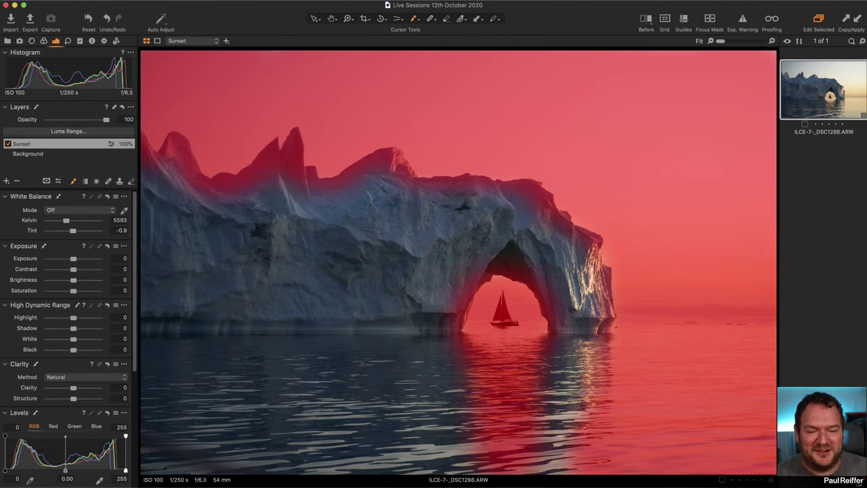
left_click_drag(552, 388, 555, 439)
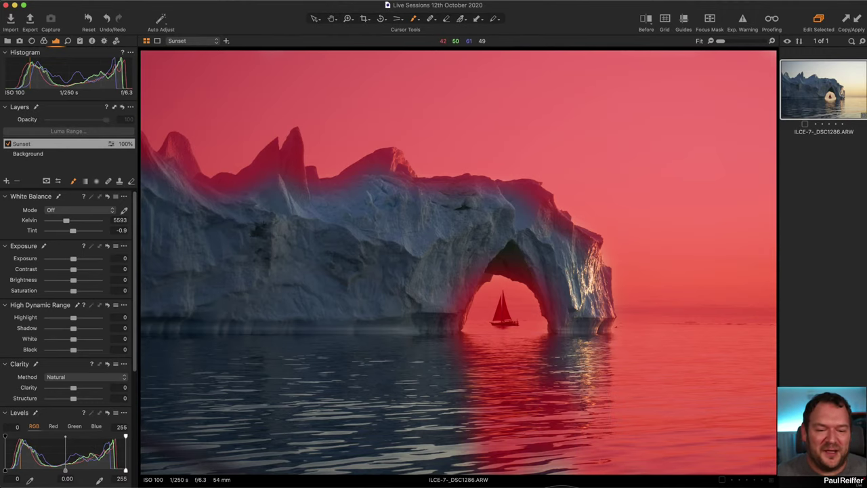
left_click_drag(565, 483, 566, 484)
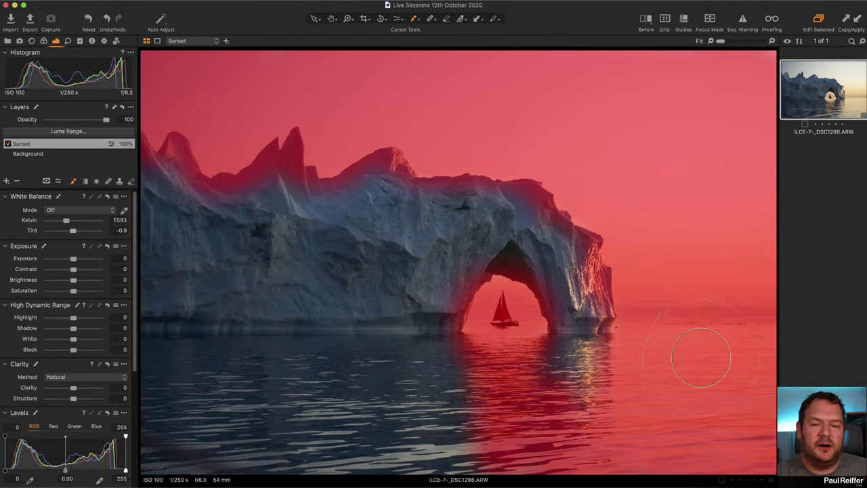
mouse_move(536, 245)
left_mouse_down()
mouse_move(329, 203)
mouse_move(209, 145)
mouse_move(228, 120)
mouse_move(258, 129)
left_mouse_up()
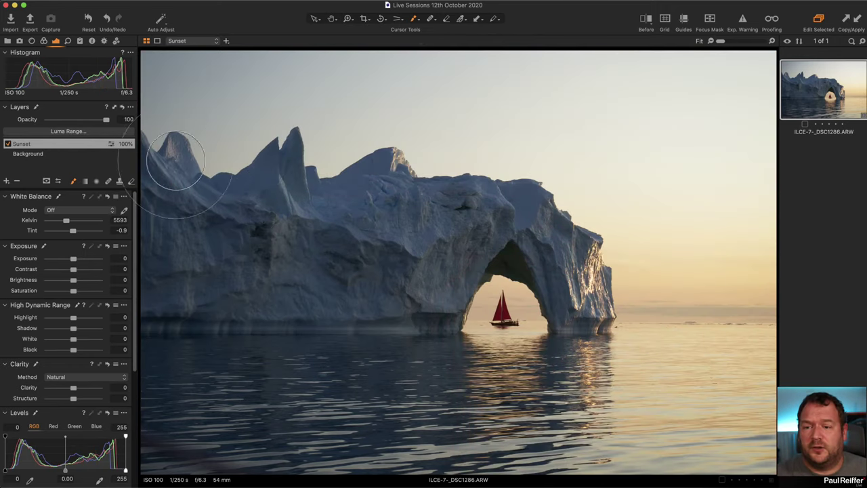
left_click_drag(66, 221, 84, 220)
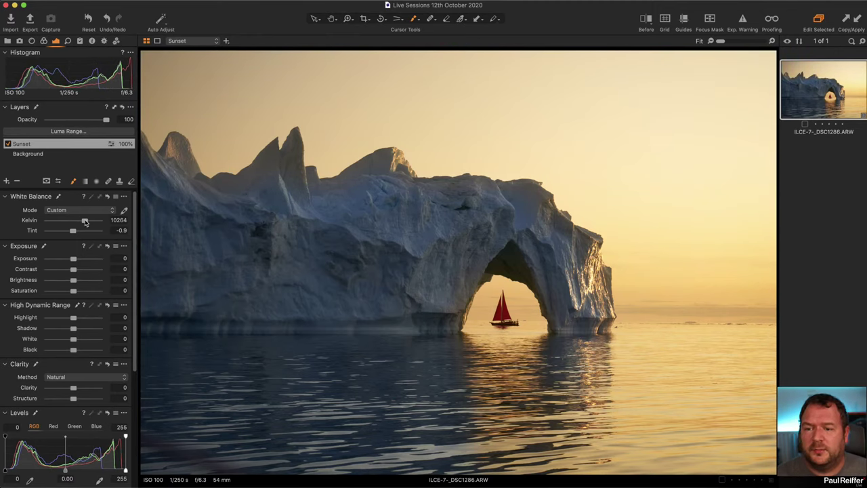
double_click(84, 220)
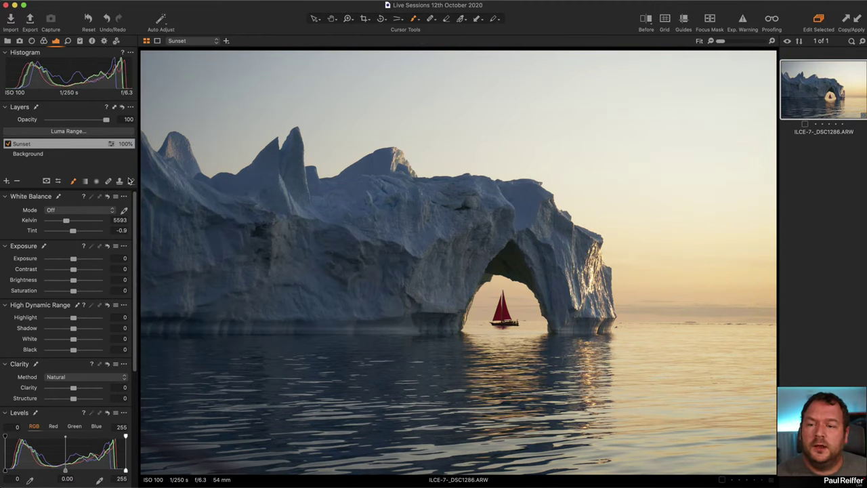
Open the Sunset layer's Luma Range with Display Mask on, and widen the range to 0–255
left_click(68, 131)
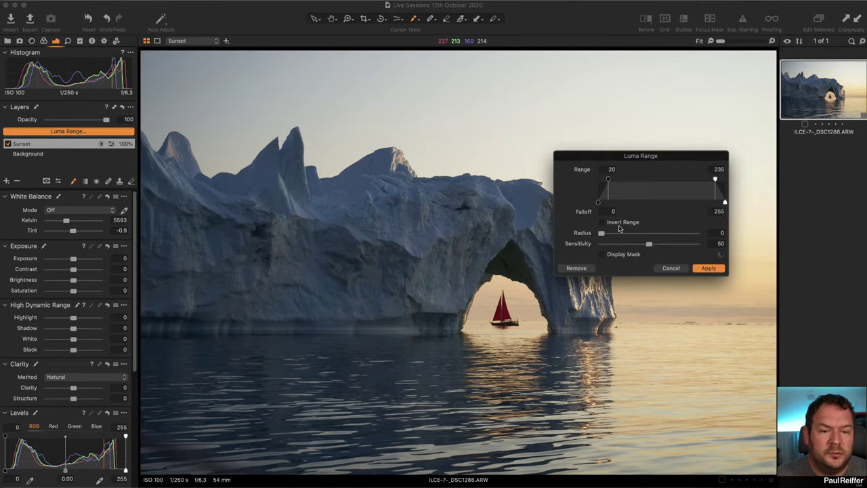
left_click(603, 254)
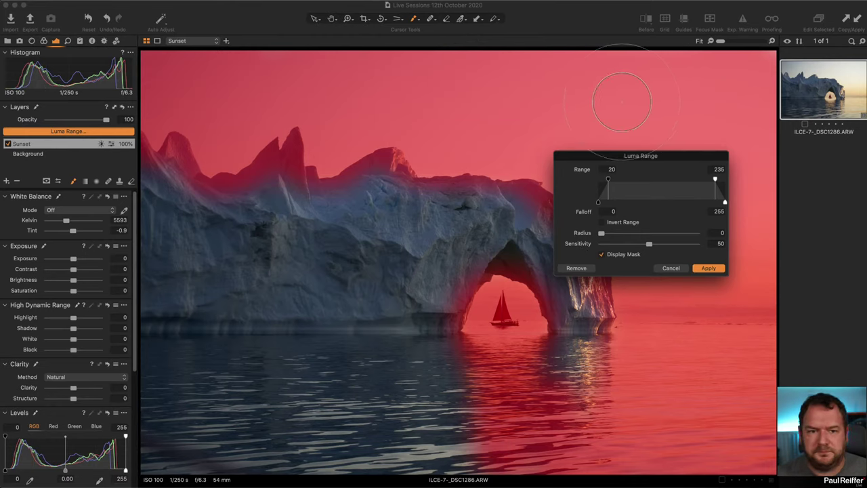
left_click_drag(678, 155, 334, 73)
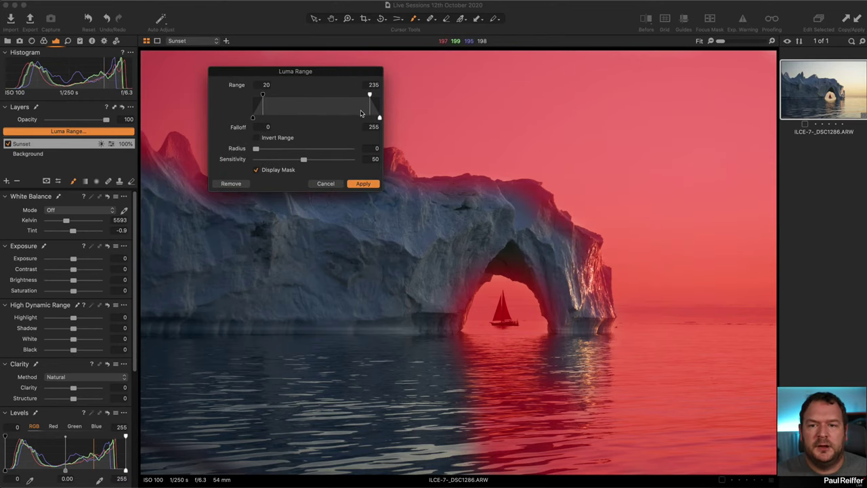
left_click_drag(263, 95, 253, 95)
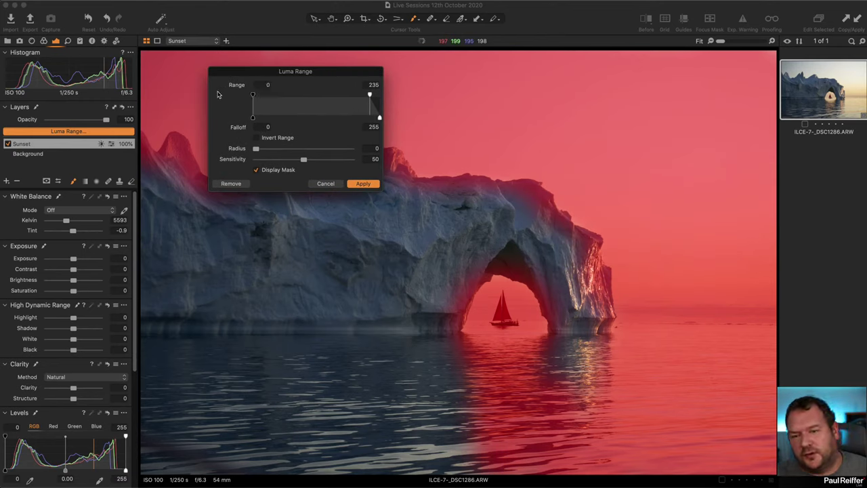
left_click_drag(369, 95, 406, 97)
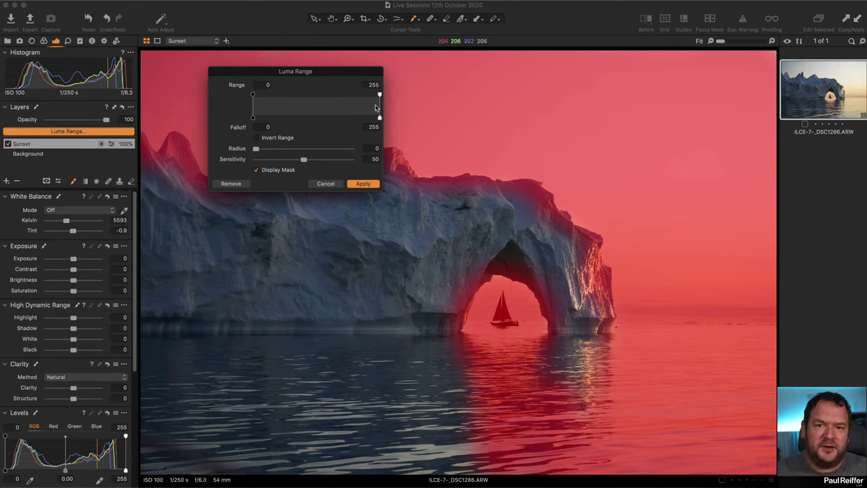
left_click(379, 96)
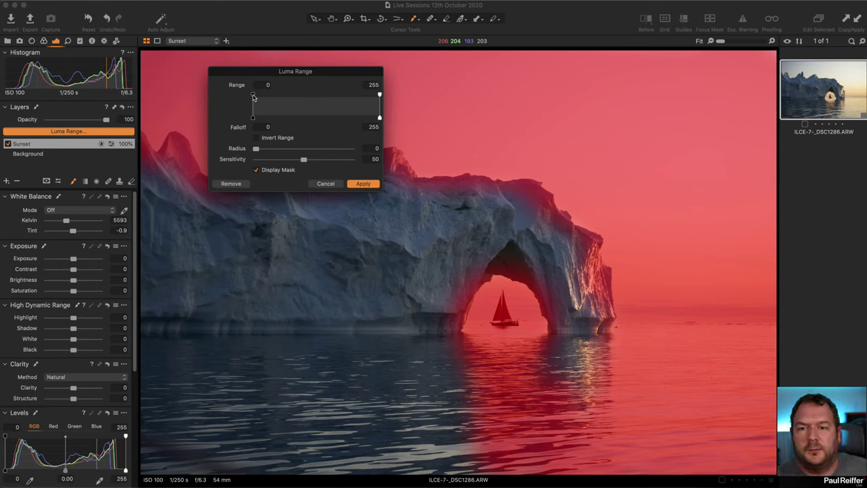
Narrow the Sunset luma range to 127–255, falloff starting at 92, and apply it
left_click_drag(254, 97, 316, 98)
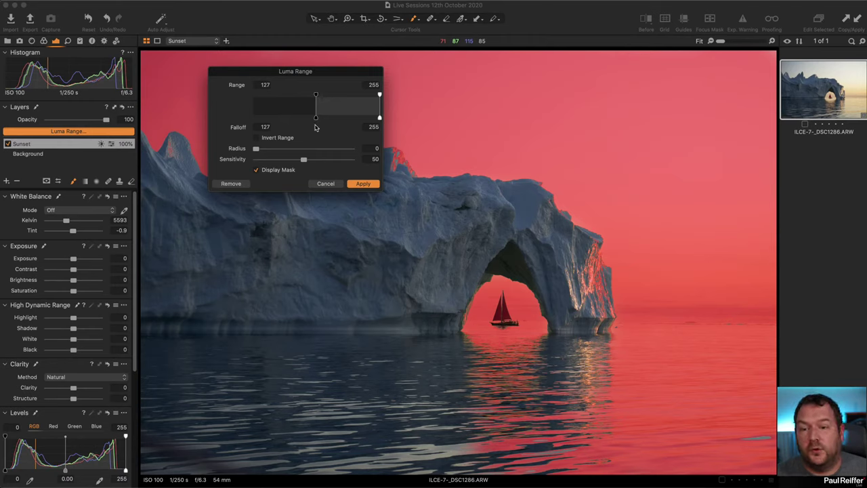
left_click_drag(315, 120, 294, 121)
left_click_drag(314, 120, 317, 120)
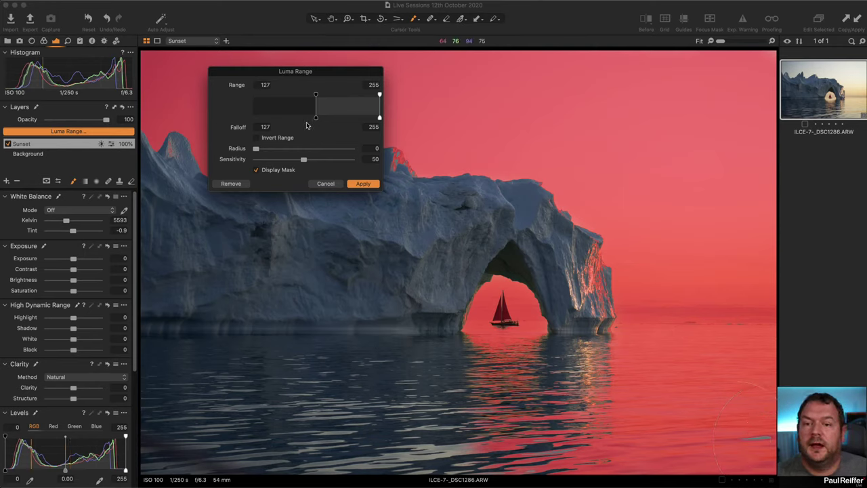
left_click_drag(315, 120, 298, 122)
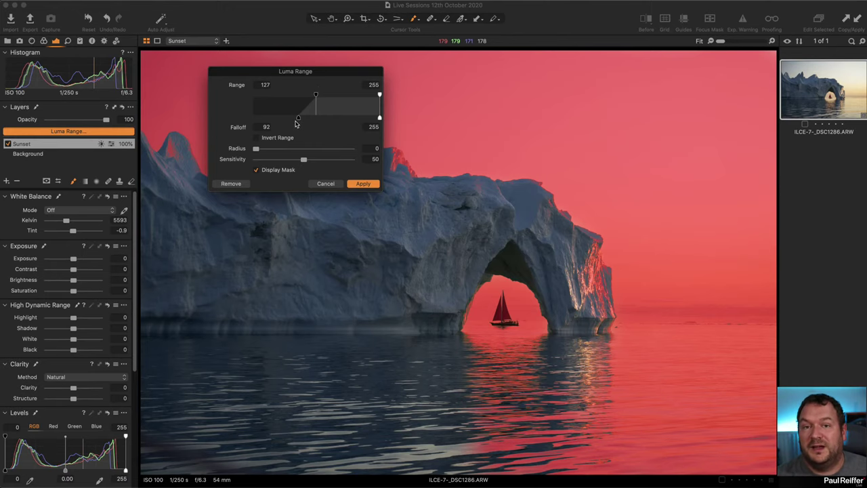
left_click(361, 183)
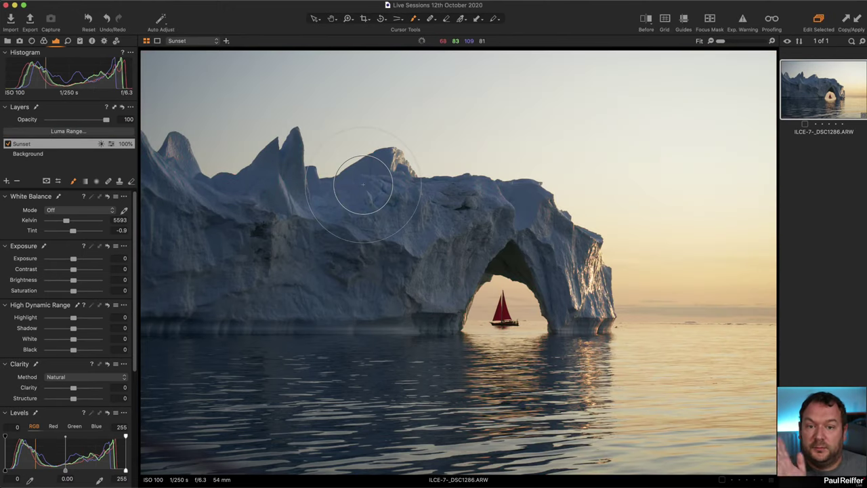
Zoom in on the iceberg's right edge and display the Sunset layer's mask in grayscale
key("z")
left_click_drag(450, 171, 629, 264)
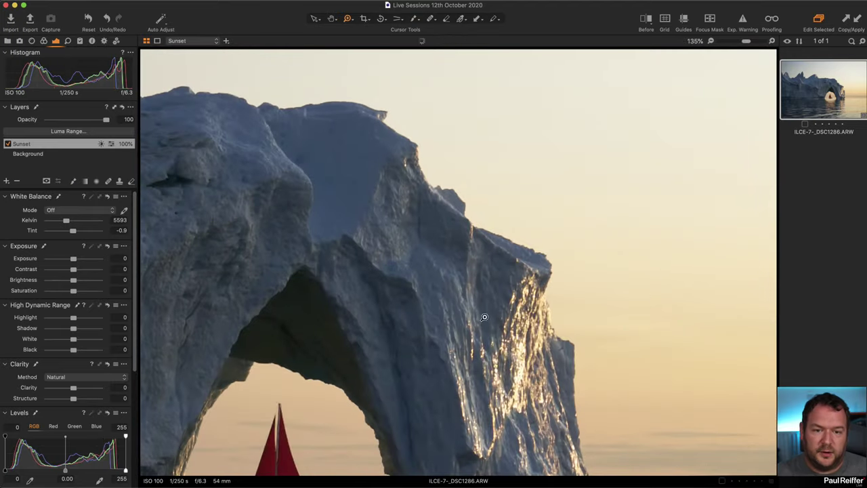
left_click(533, 336)
left_click(68, 131)
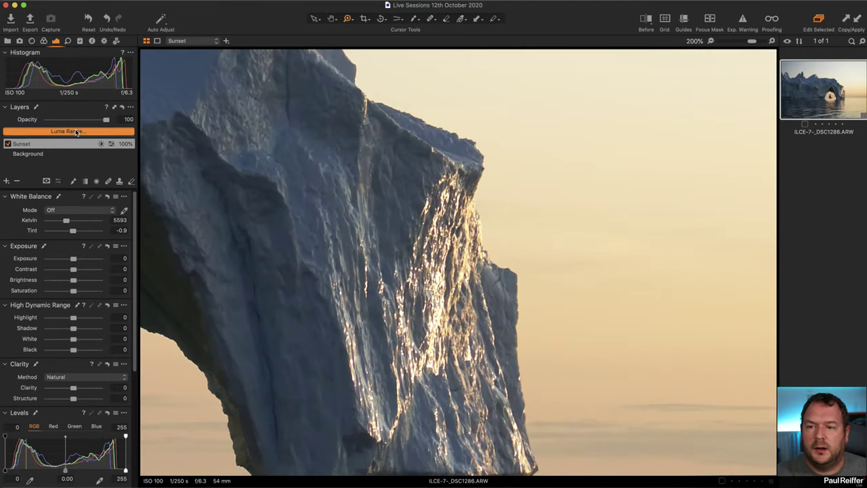
left_click(269, 170)
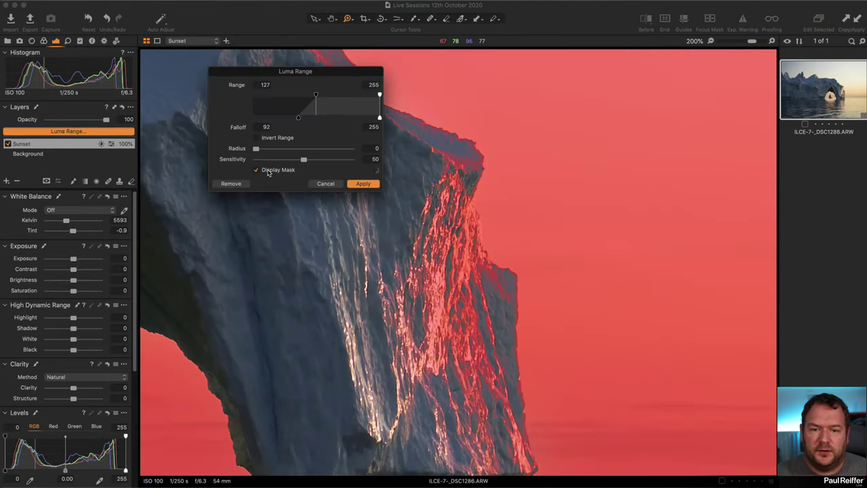
left_click(325, 184)
left_click(49, 181)
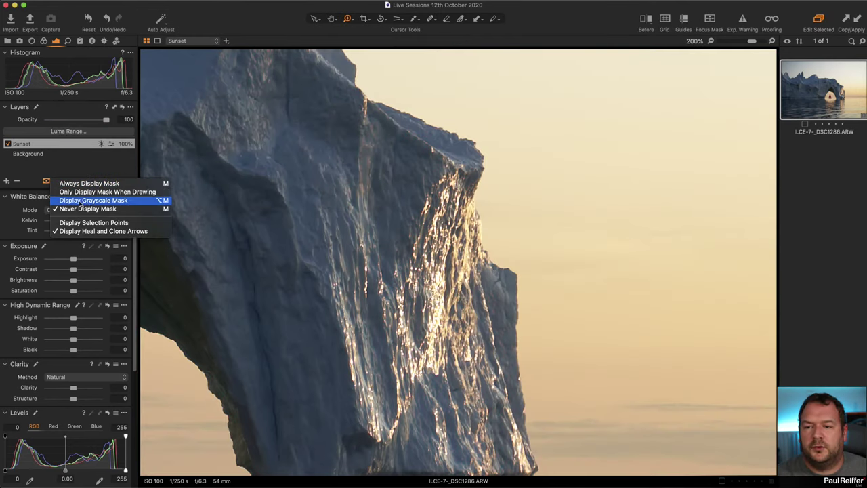
left_click(86, 201)
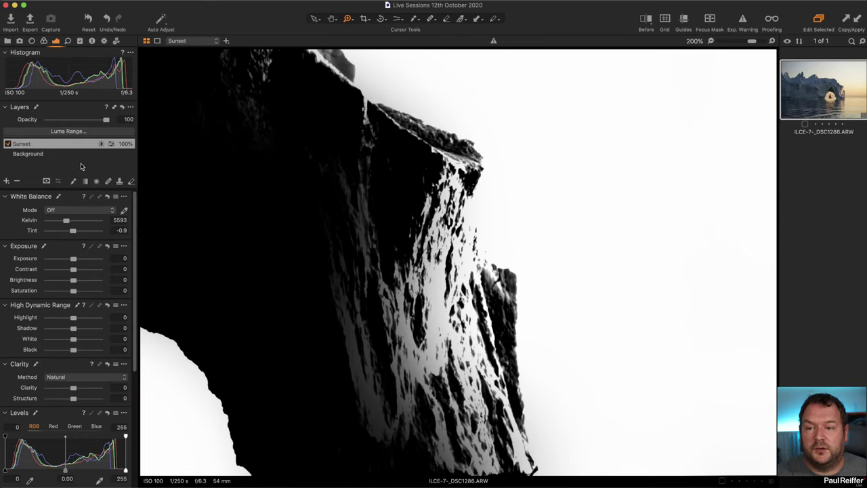
Refine the Sunset luma range to falloff 104, radius 9.8, sensitivity 43, and apply
left_click(67, 131)
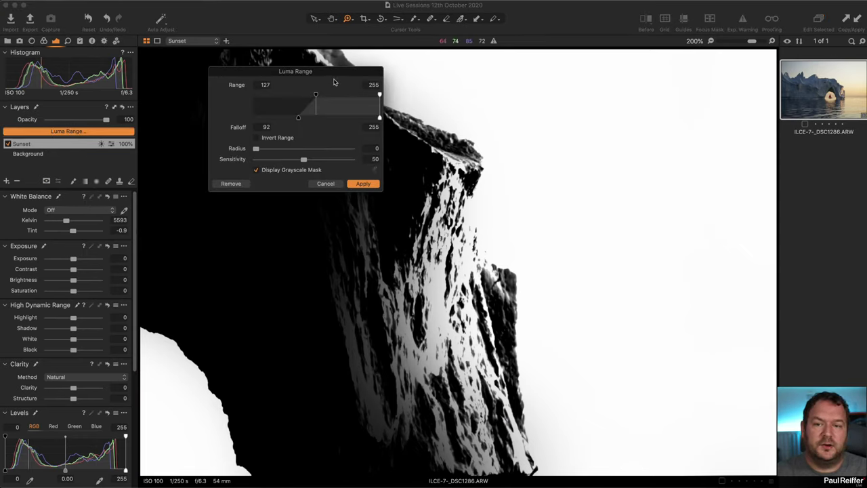
mouse_move(300, 120)
left_mouse_down()
mouse_move(316, 120)
mouse_move(302, 122)
left_mouse_up()
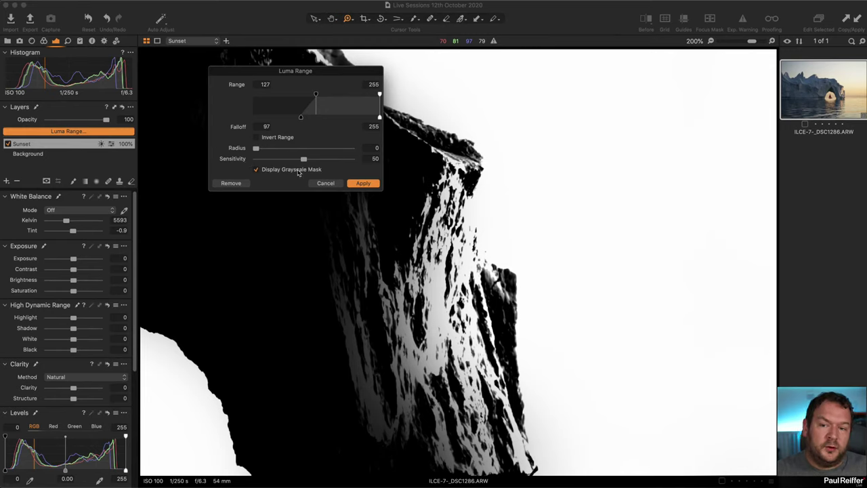
left_click_drag(257, 149, 273, 161)
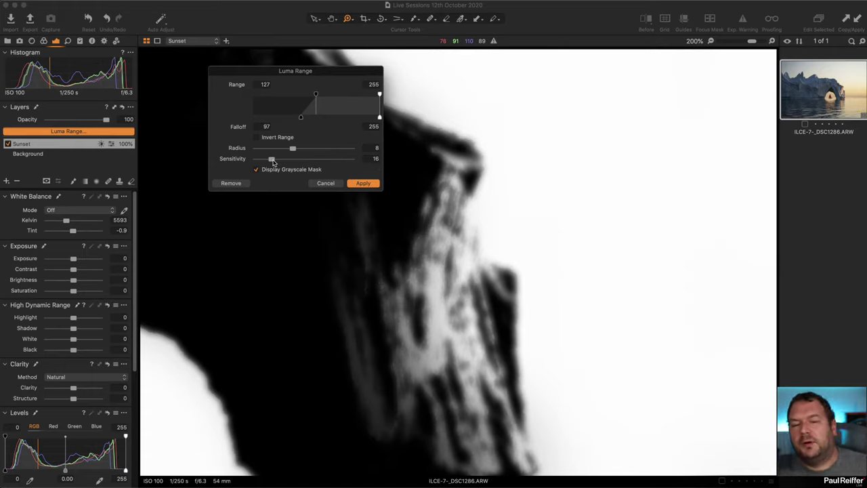
left_click_drag(276, 161, 303, 163)
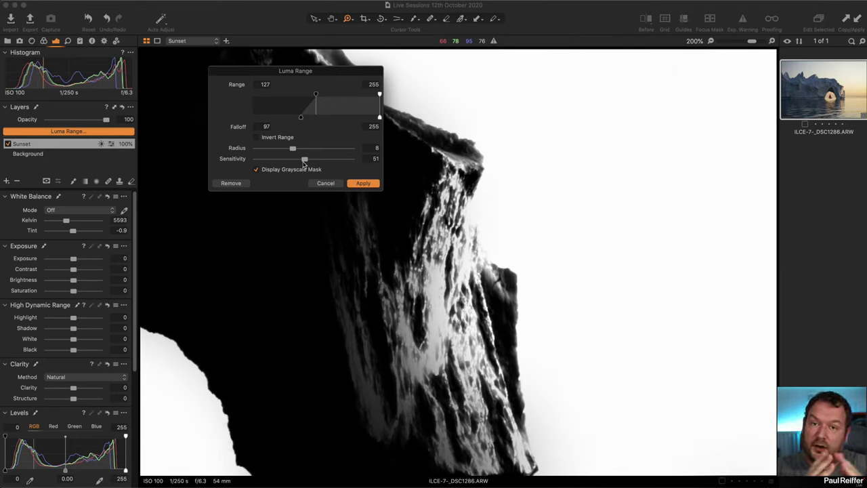
left_click_drag(305, 164, 304, 121)
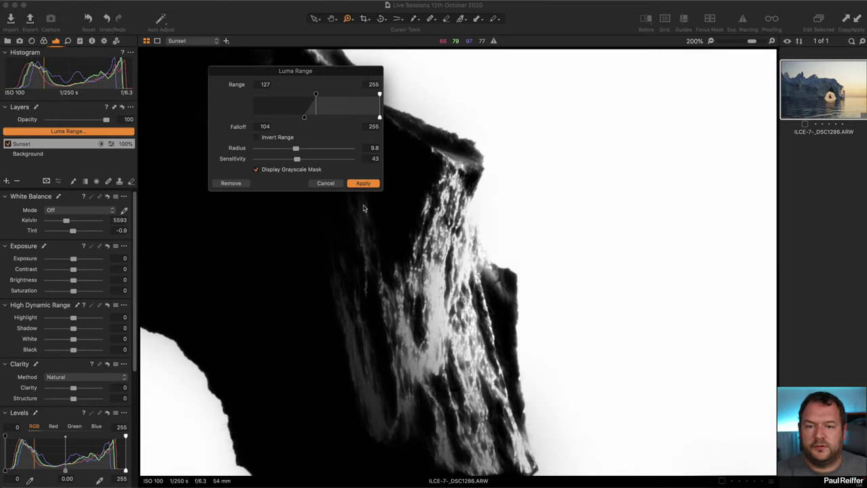
left_click(256, 169)
left_click(256, 169)
left_click(361, 183)
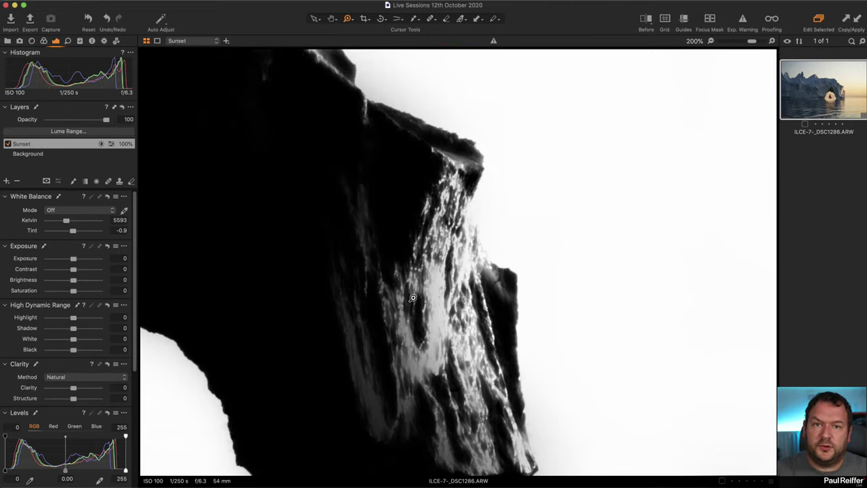
Set mask display to Never, briefly check the mask with M, and fit the photo
left_click(46, 181)
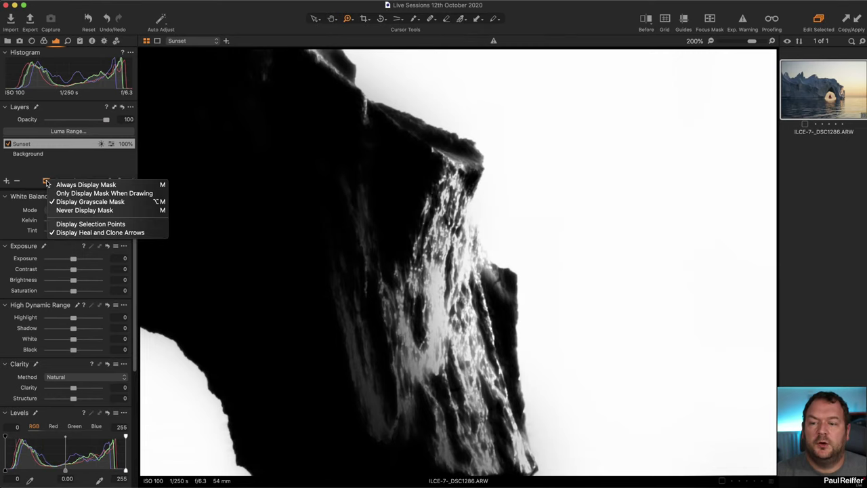
left_click(374, 191)
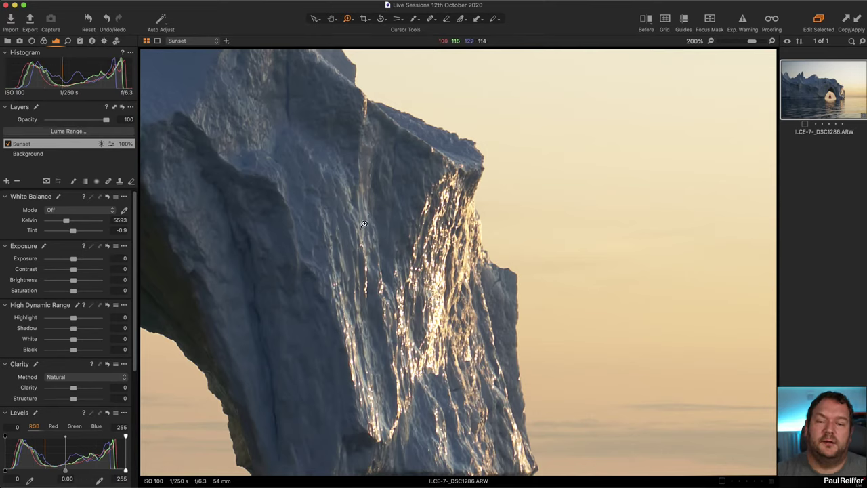
key("m")
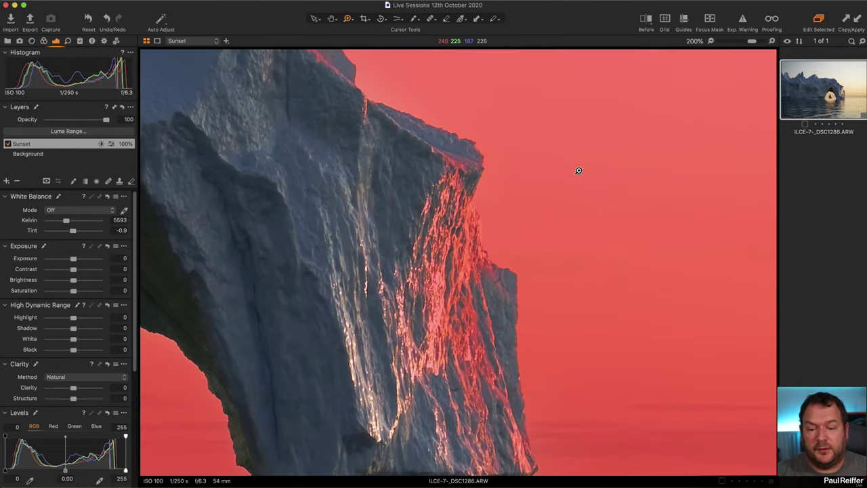
key("m")
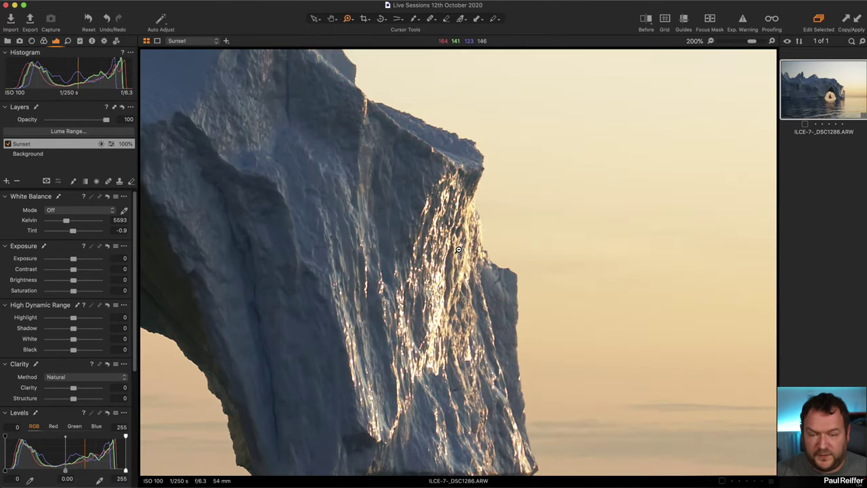
key("super+0")
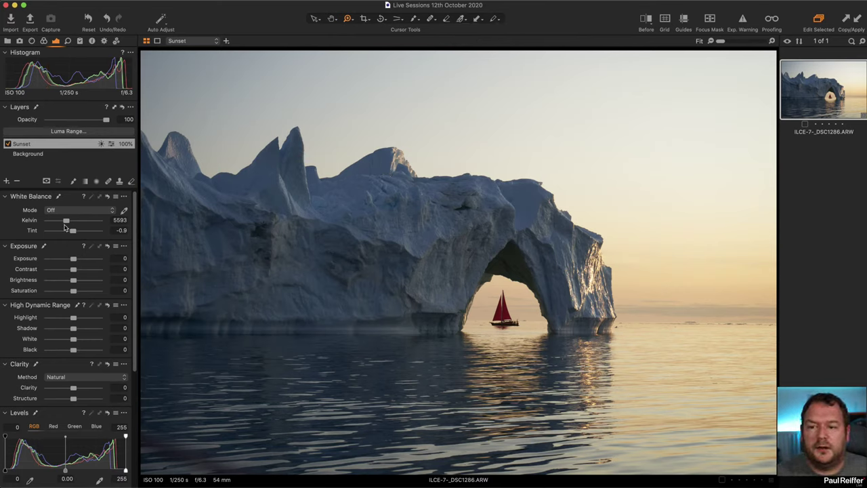
Warm the Sunset layer to 7463 K, tint 7.4, and cool Background to 4908 K
left_click_drag(66, 221, 76, 231)
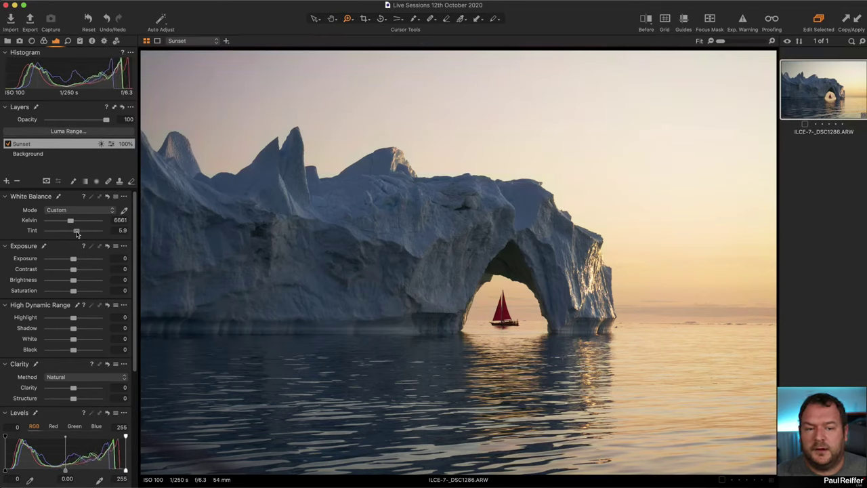
left_click(39, 155)
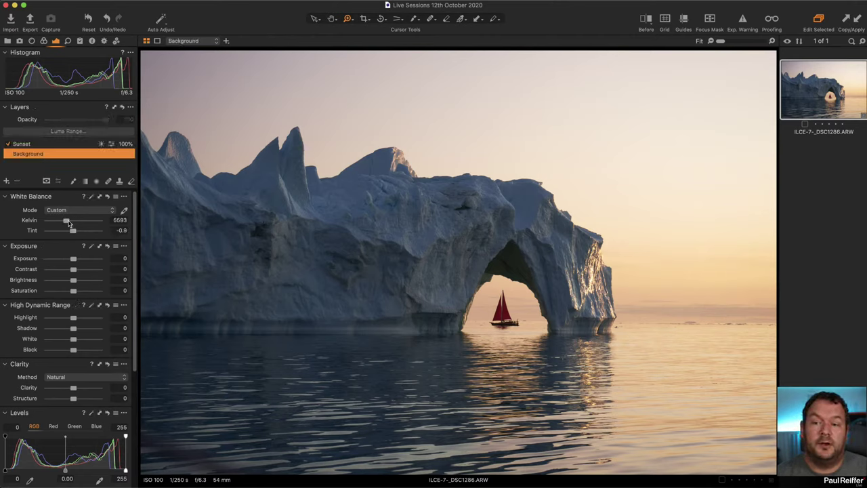
mouse_move(67, 222)
left_mouse_down()
mouse_move(78, 234)
mouse_move(65, 224)
left_mouse_up()
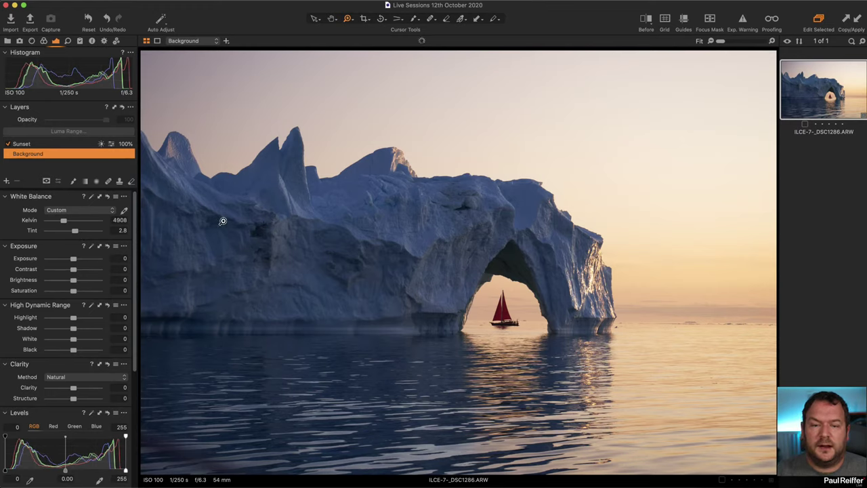
left_click(30, 145)
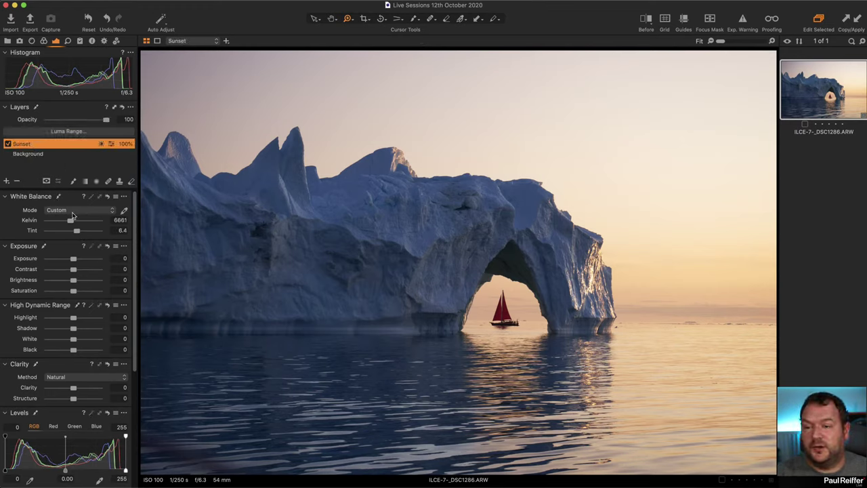
left_click_drag(70, 222, 72, 222)
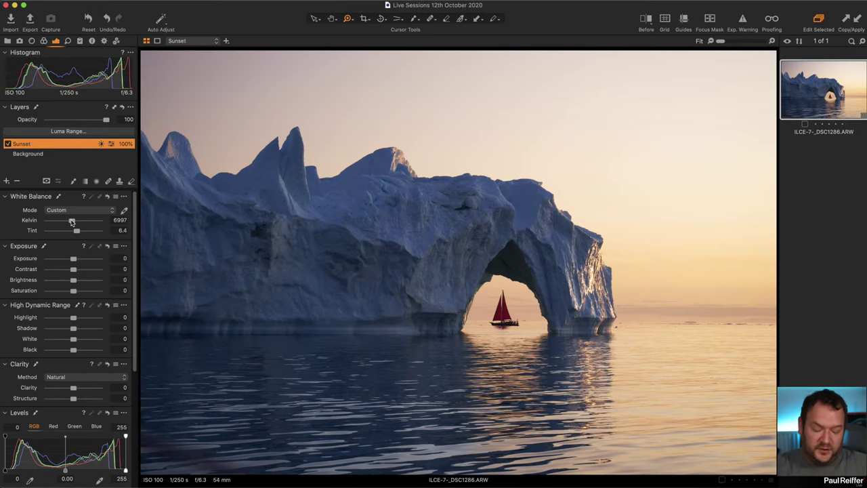
key("m")
key("m")
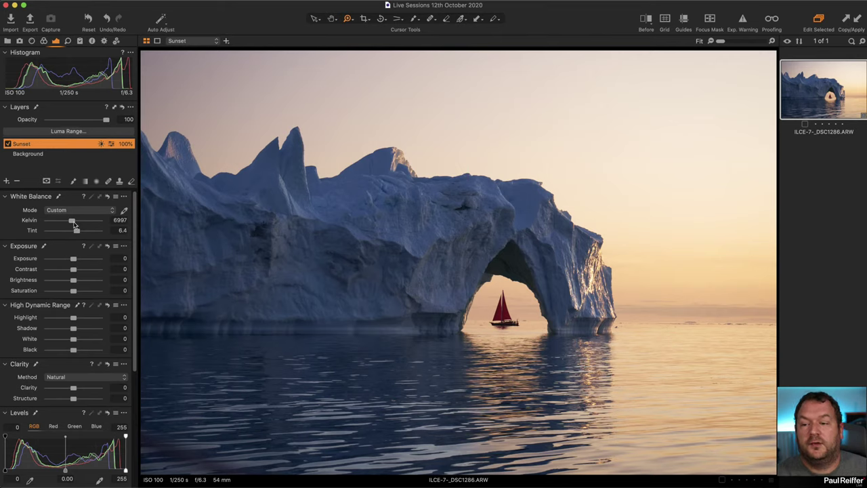
left_click_drag(72, 223, 80, 232)
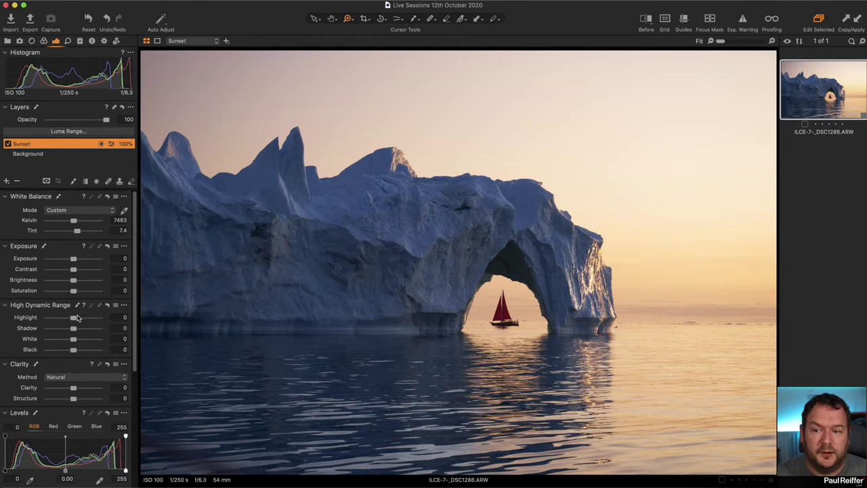
Pull Sunset's Highlight to -63 and White to -48, and lower its Levels white point to 246
left_click_drag(73, 320, 60, 339)
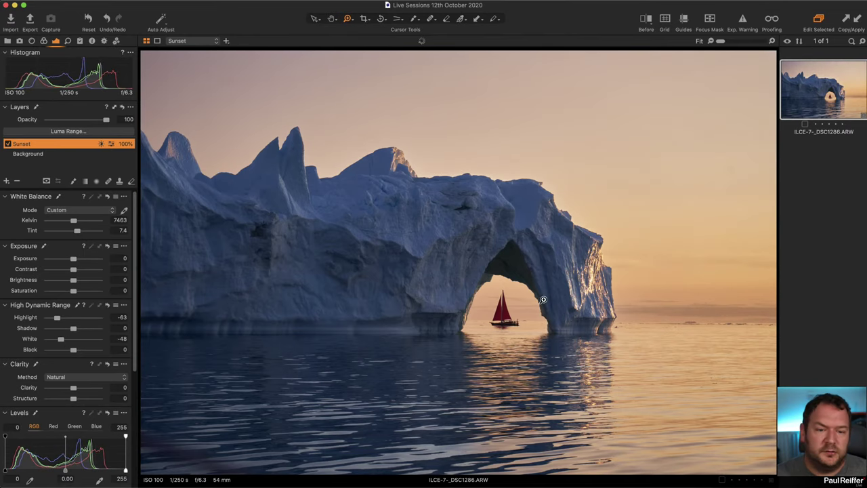
left_click_drag(575, 247, 609, 327)
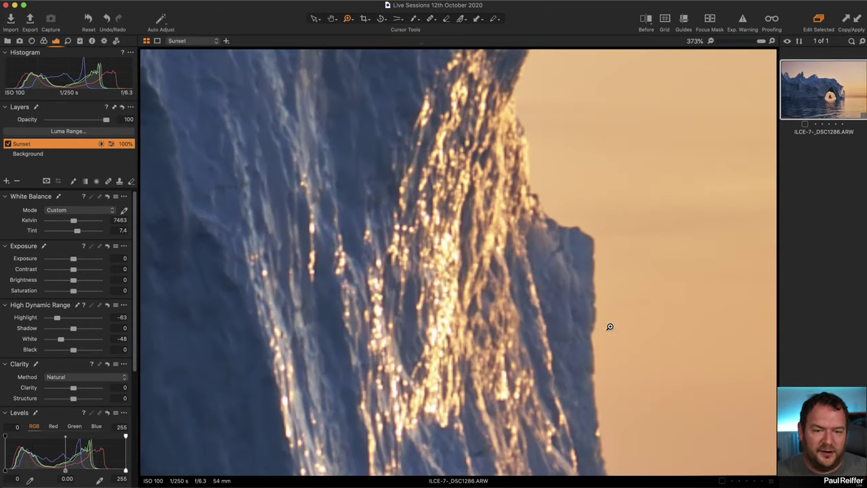
left_click(399, 239, "alt")
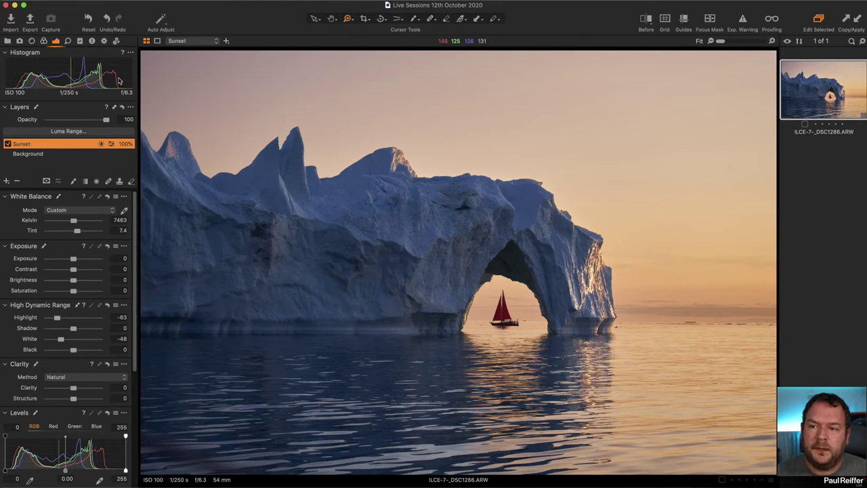
left_click(67, 154)
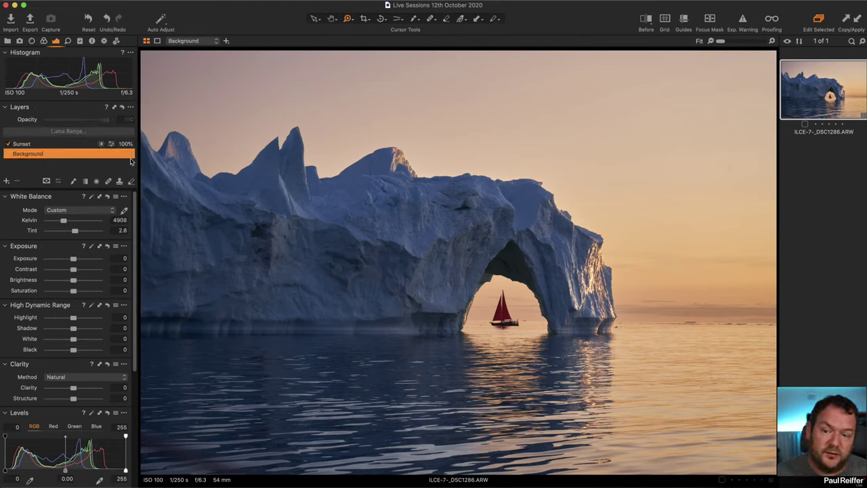
scroll(98, 316, "down", 5)
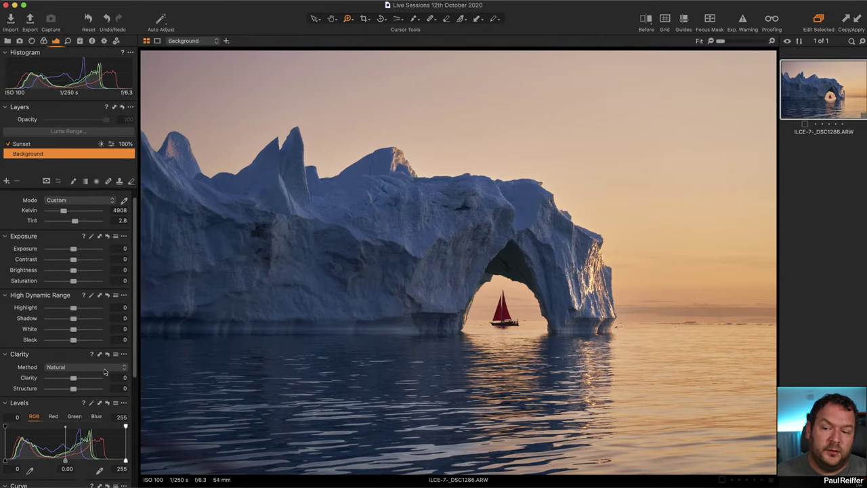
left_click(46, 148)
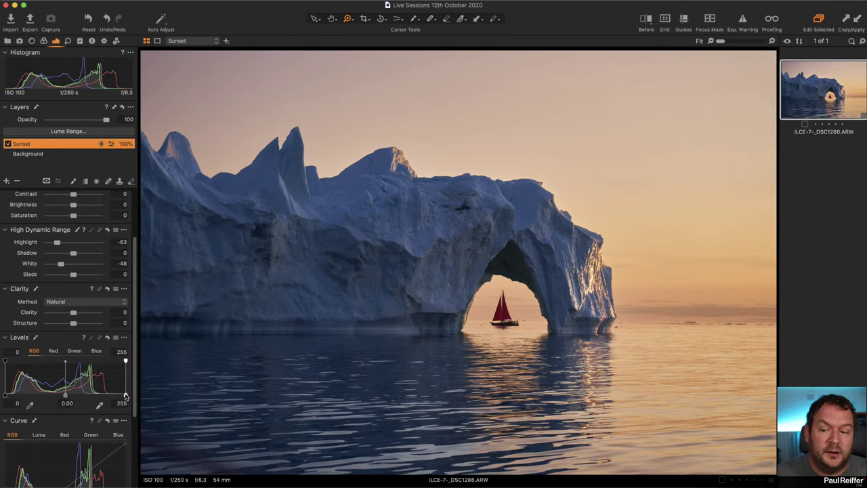
left_click_drag(125, 396, 122, 396)
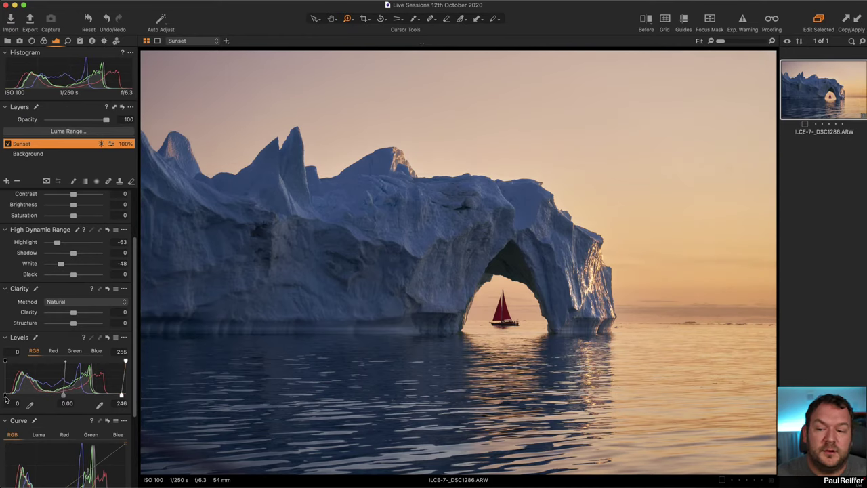
Set the Sunset Levels output to black point 3 and white point 251
left_click_drag(6, 396, 9, 396)
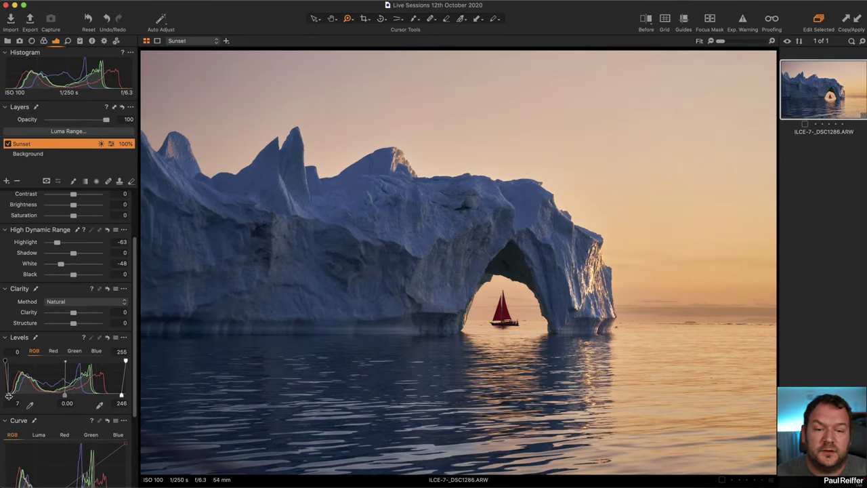
left_click_drag(9, 396, 6, 396)
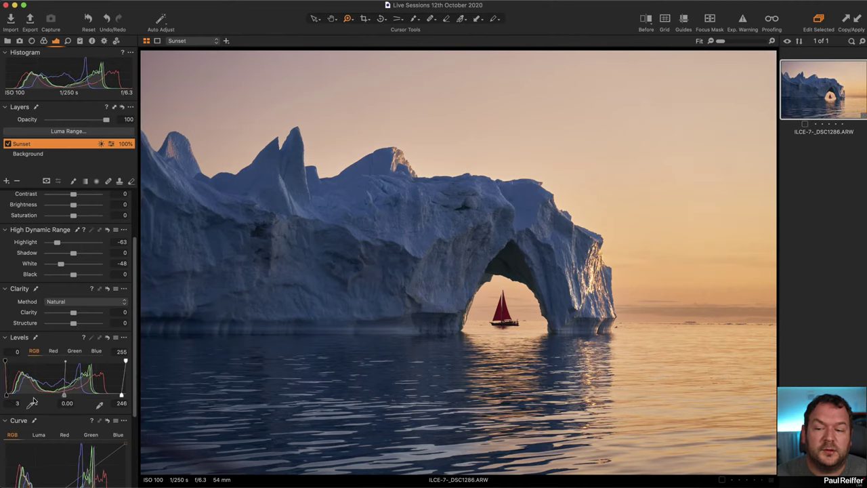
left_click_drag(121, 398, 122, 396)
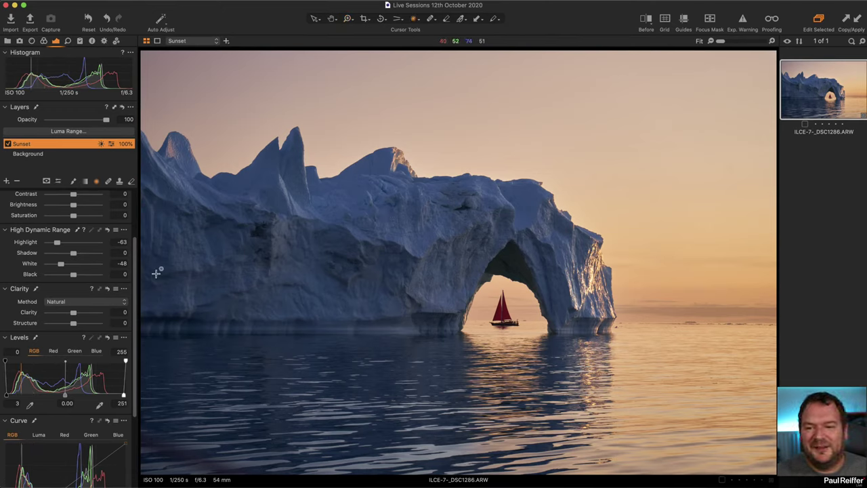
Add a new layer named Radial above Sunset
left_click(6, 181)
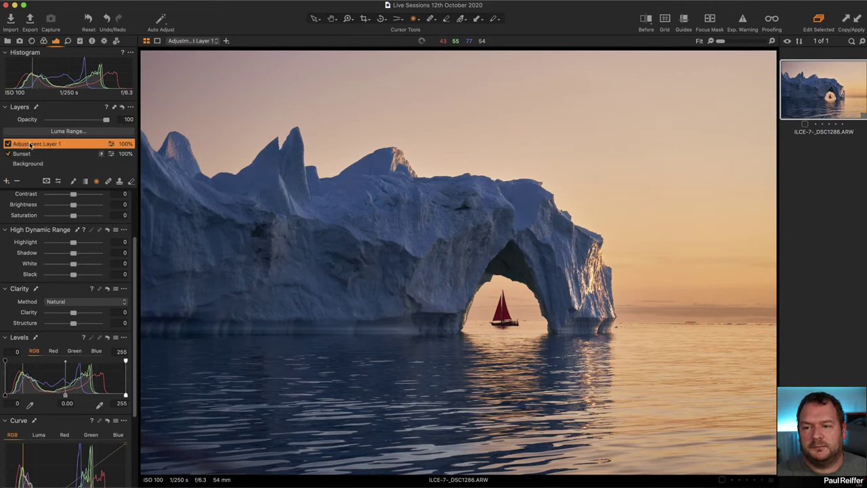
type("Radial")
key("Return")
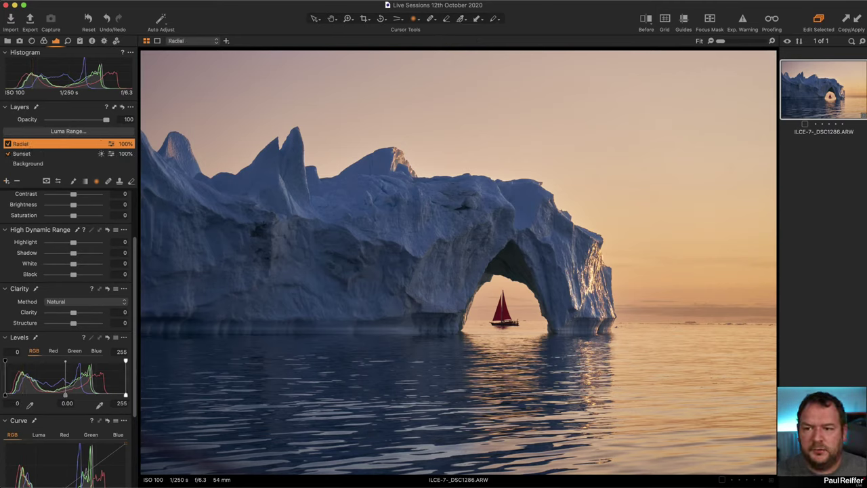
Draw a radial gradient mask over the iceberg's shaded left side and view it as a red overlay
left_click_drag(164, 271, 677, 433)
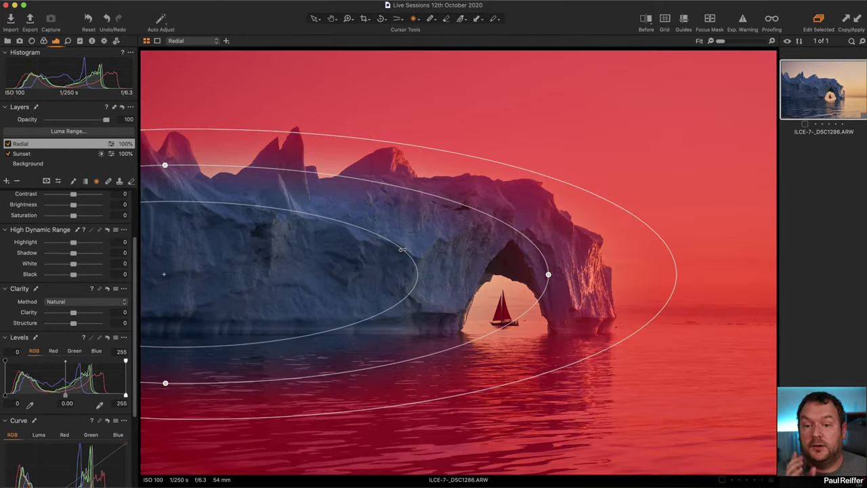
left_click_drag(397, 250, 207, 270)
left_click_drag(285, 264, 308, 265)
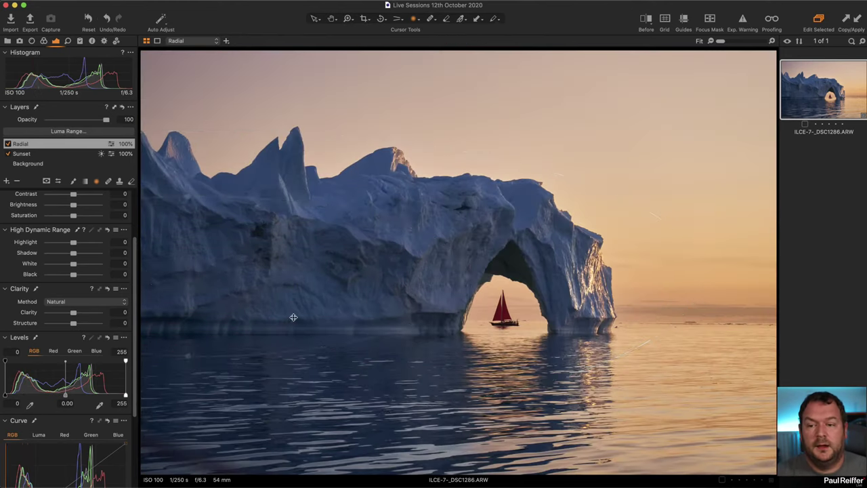
key("m")
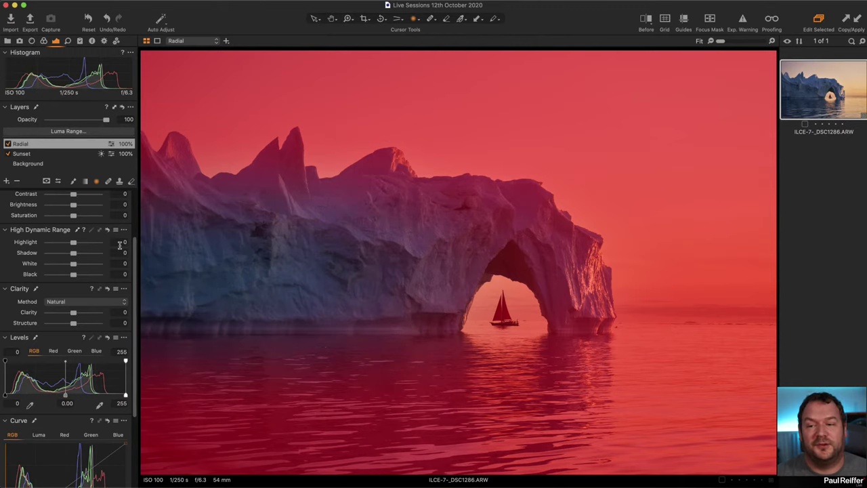
Invert the Radial layer's mask, enlarge the ellipse, and hide the overlay
right_click(33, 143)
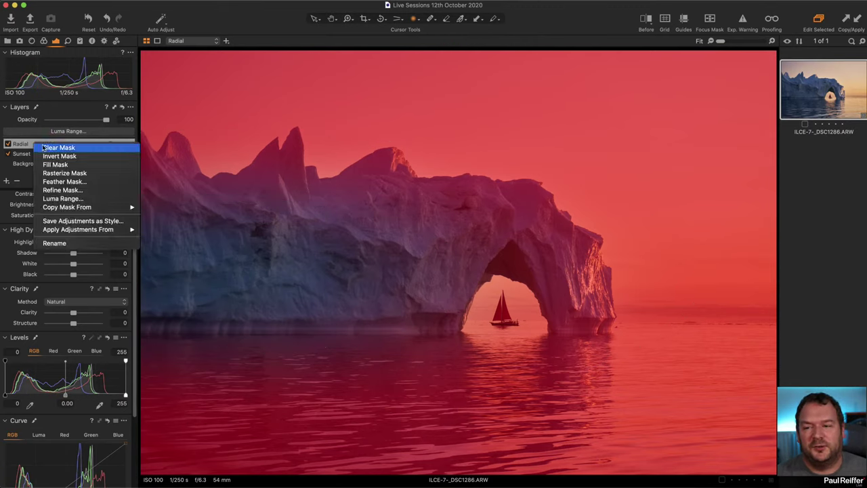
left_click(58, 159)
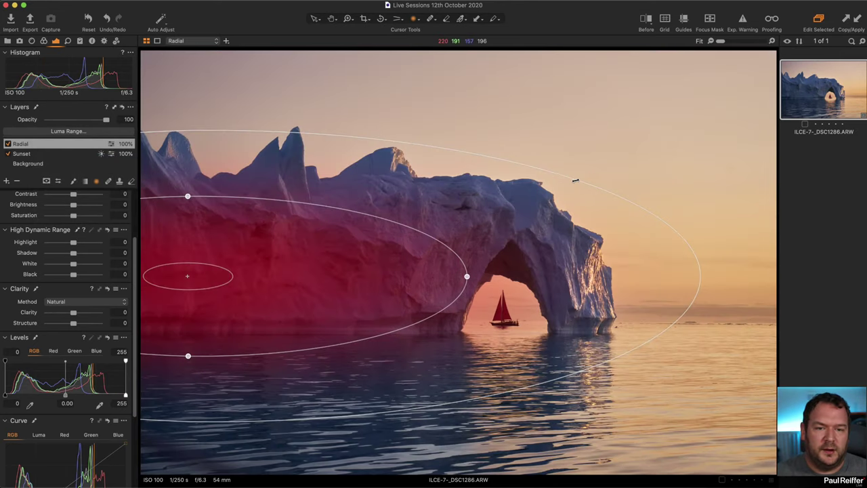
left_click_drag(575, 180, 681, 172)
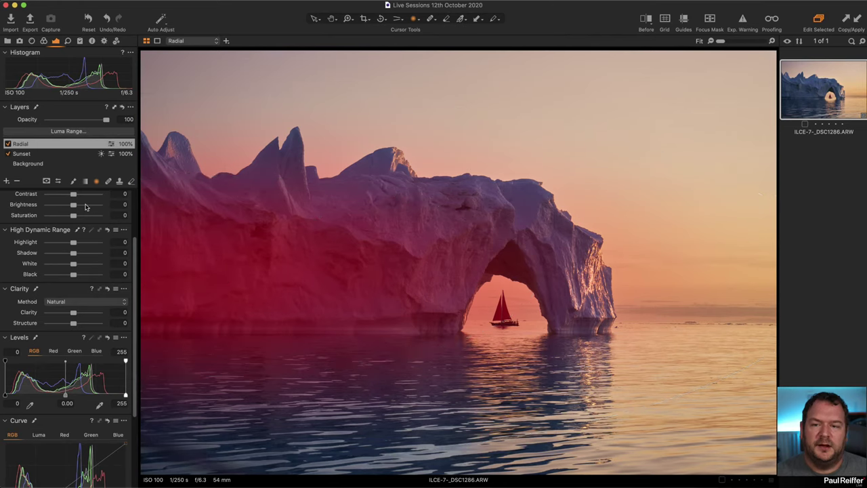
key("m")
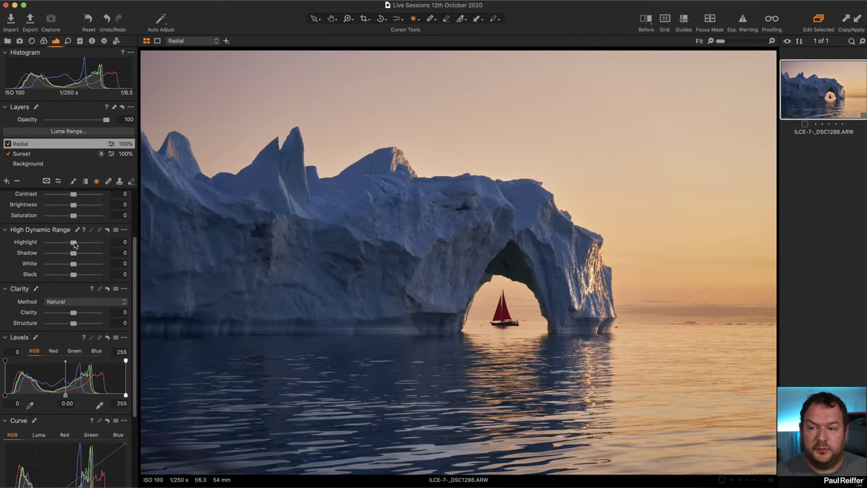
Lift the Radial layer's Shadow to 23 and Brightness to 7
left_click_drag(74, 255, 79, 256)
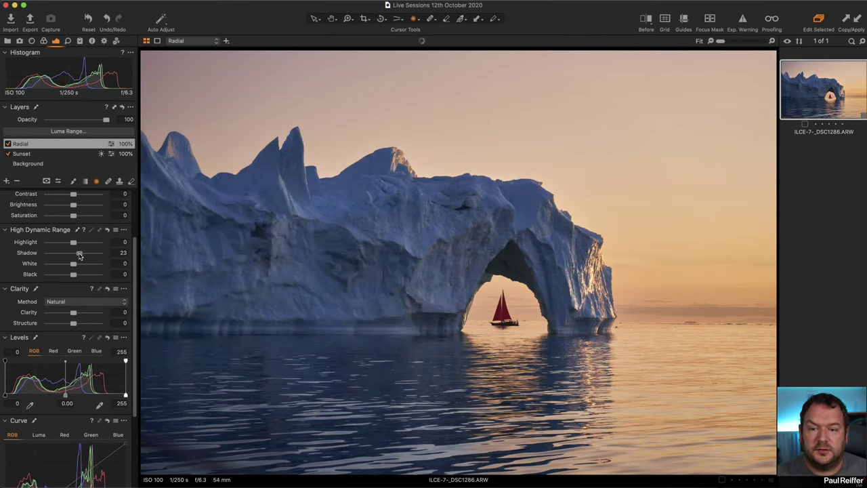
scroll(76, 228, "up", 2)
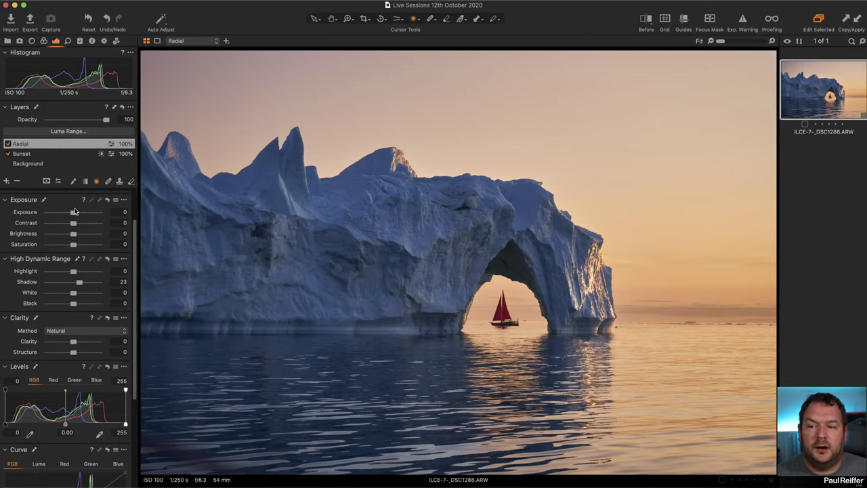
left_click_drag(75, 235, 78, 236)
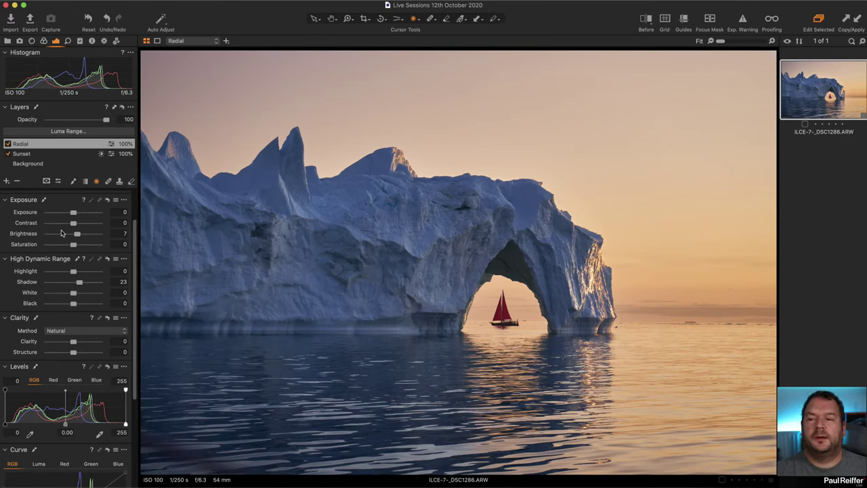
Set the Background layer's Exposure Brightness to -16
left_click(34, 163)
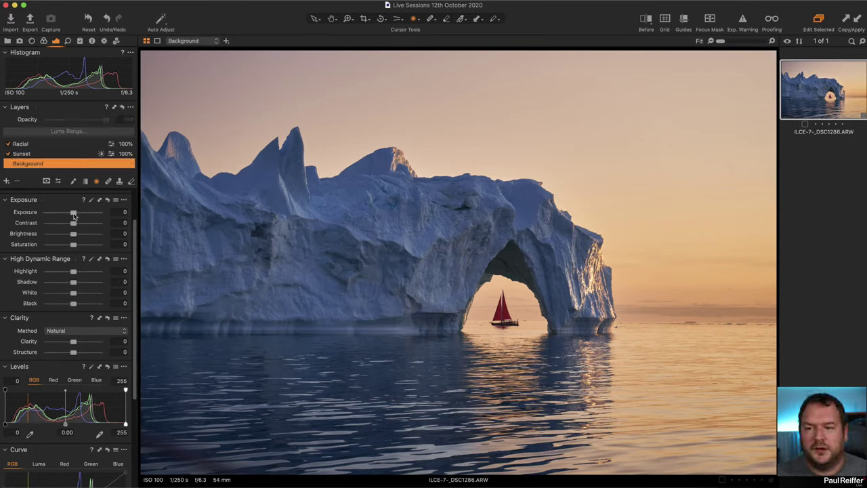
left_click_drag(73, 235, 66, 237)
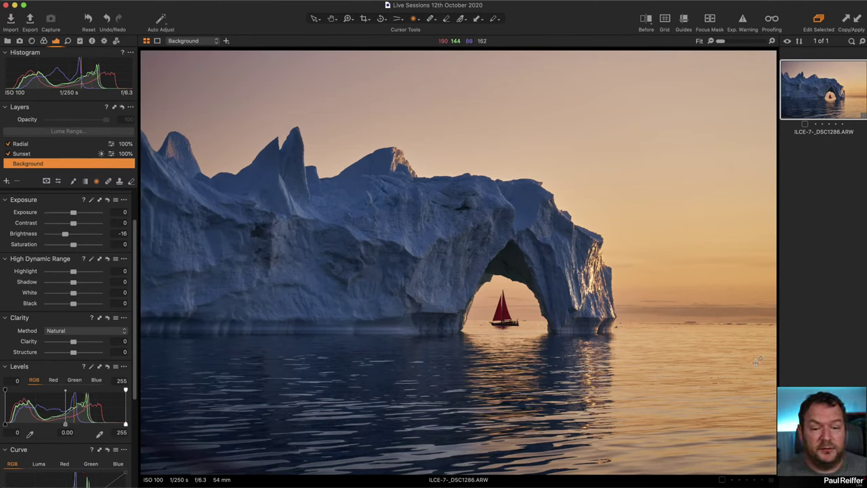
Crop the photo to a preset aspect ratio, centring and tightening the frame on the iceberg
left_click(398, 20)
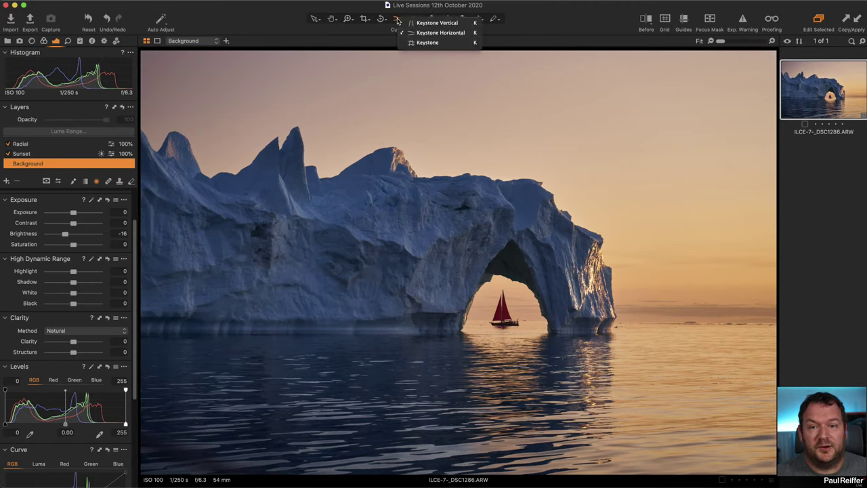
left_click(369, 6)
left_click(365, 20)
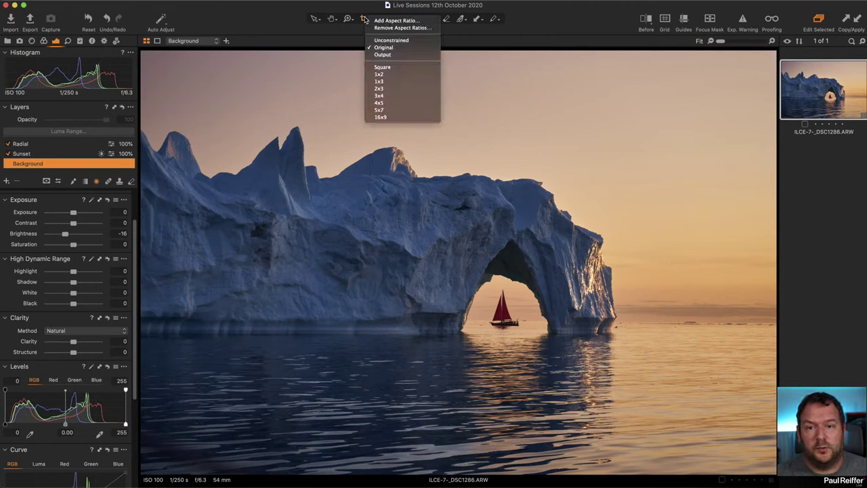
key("Escape")
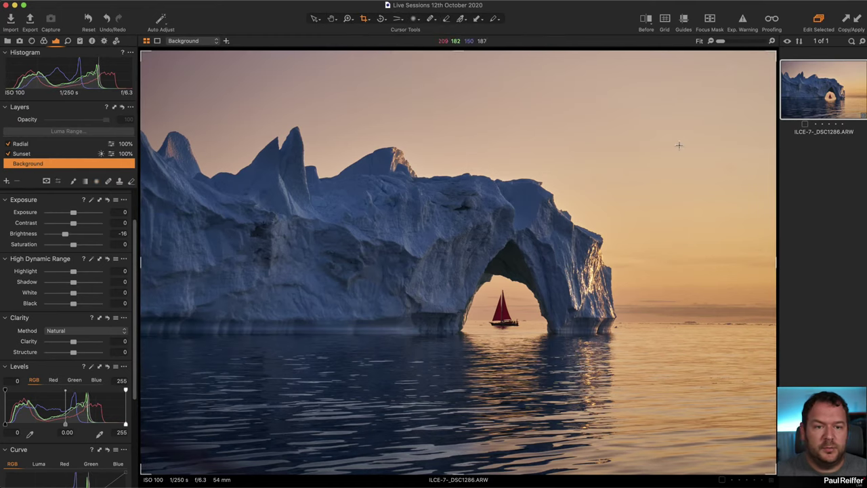
left_click(369, 20)
left_click(389, 74)
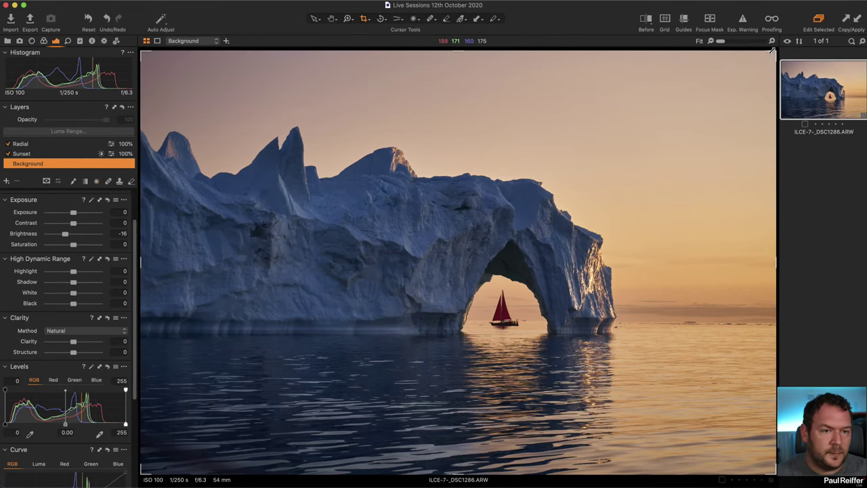
left_click_drag(636, 278, 647, 233)
left_click_drag(774, 96, 745, 98)
mouse_move(614, 167)
left_mouse_down()
mouse_move(610, 157)
mouse_move(608, 168)
left_mouse_up()
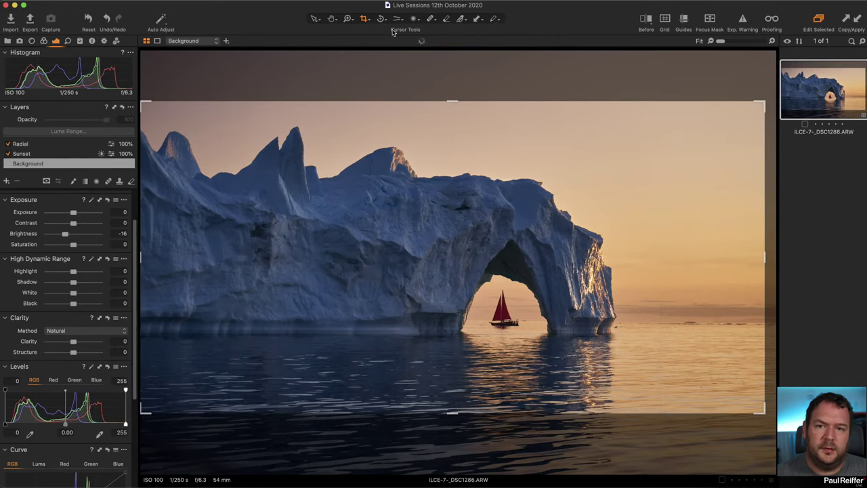
left_click(313, 19)
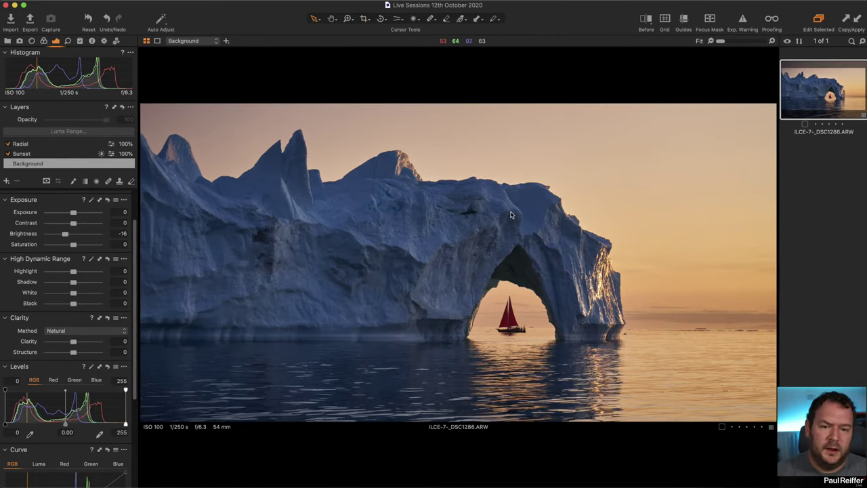
Re-crop at 2x3, moving the frame down and enlarging it around the arch and boat
left_click(364, 19)
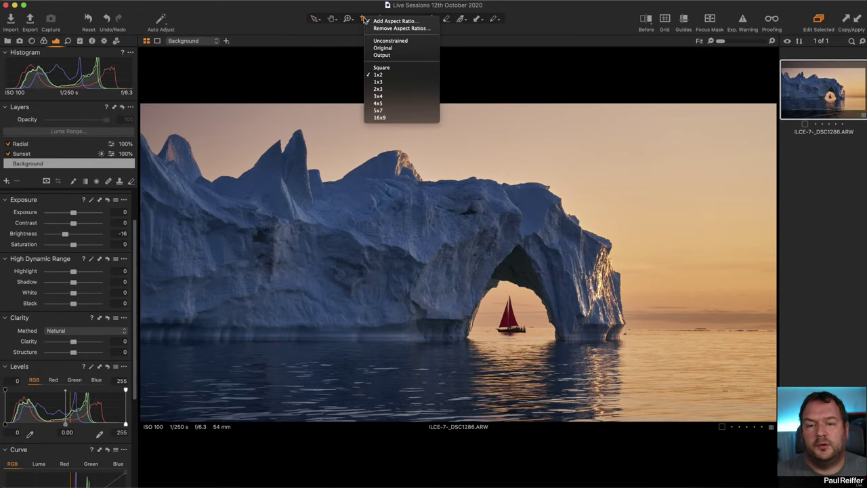
left_click(389, 91)
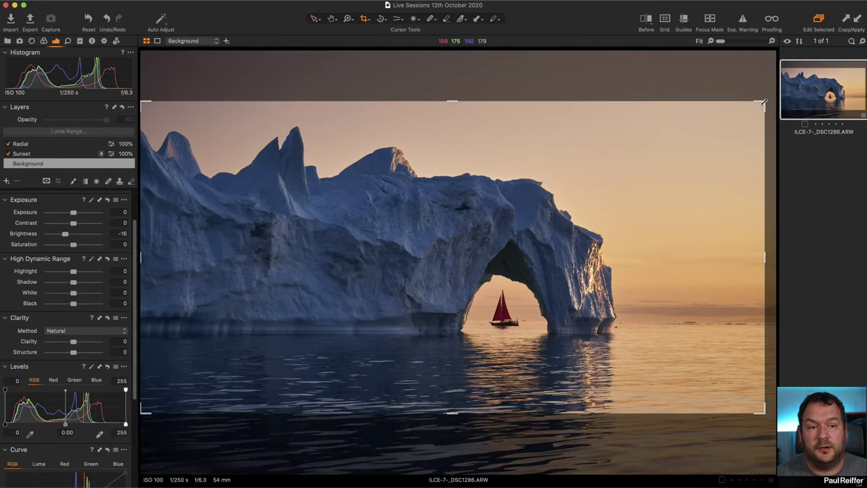
mouse_move(502, 180)
left_mouse_down()
mouse_move(502, 204)
mouse_move(502, 194)
left_mouse_up()
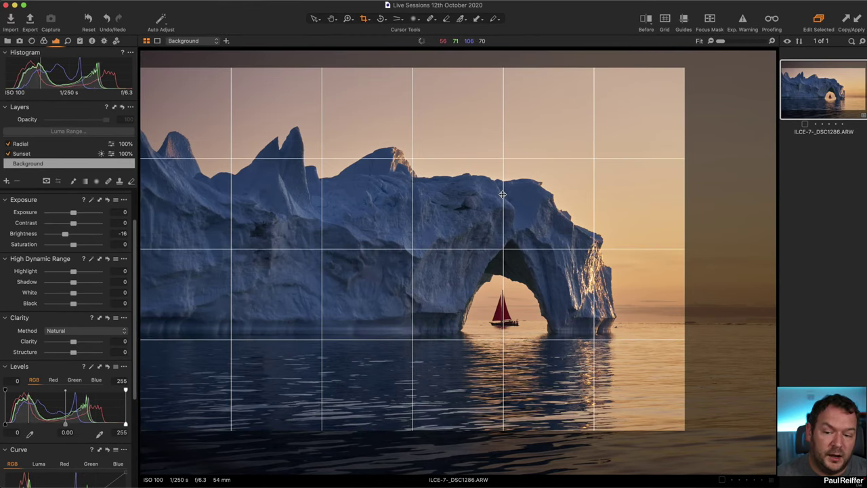
left_click_drag(683, 67, 707, 61)
left_click(314, 19)
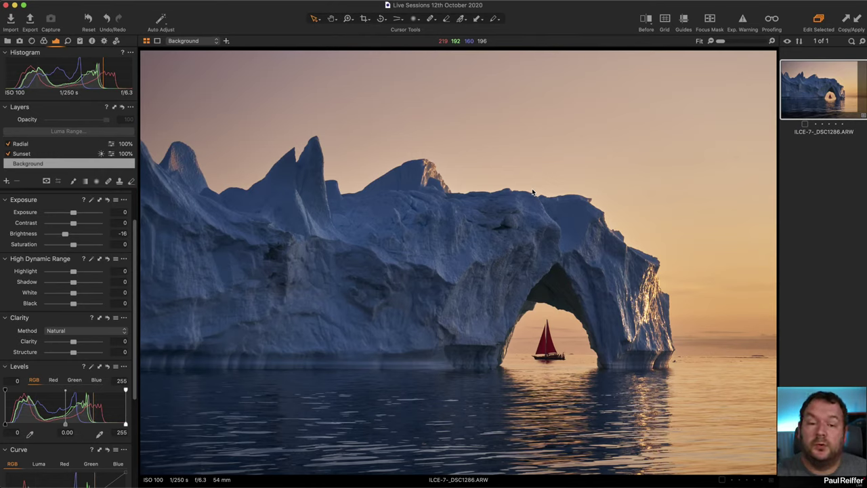
Select the Radial layer, preview its mask, and raise its Clarity
left_click(27, 145)
key("m")
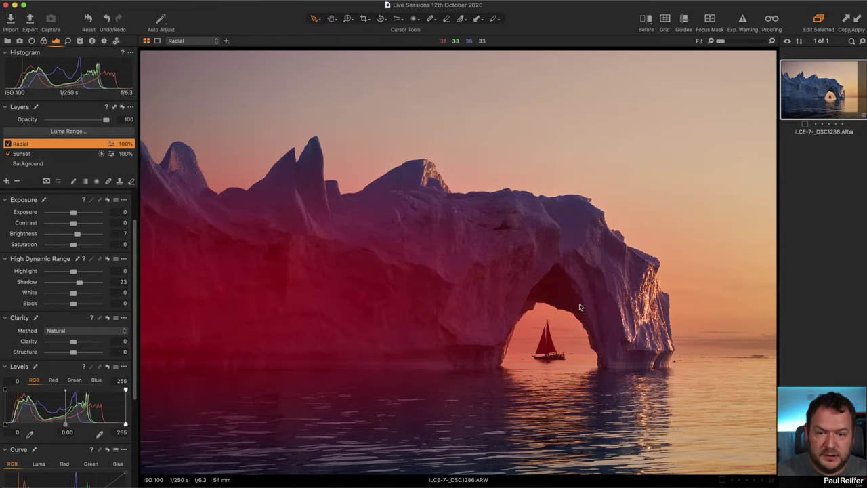
key("m")
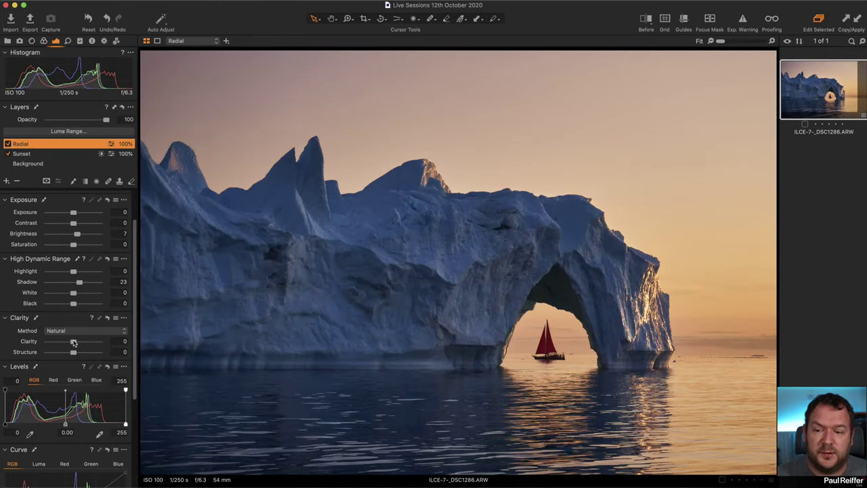
left_click_drag(73, 342, 84, 342)
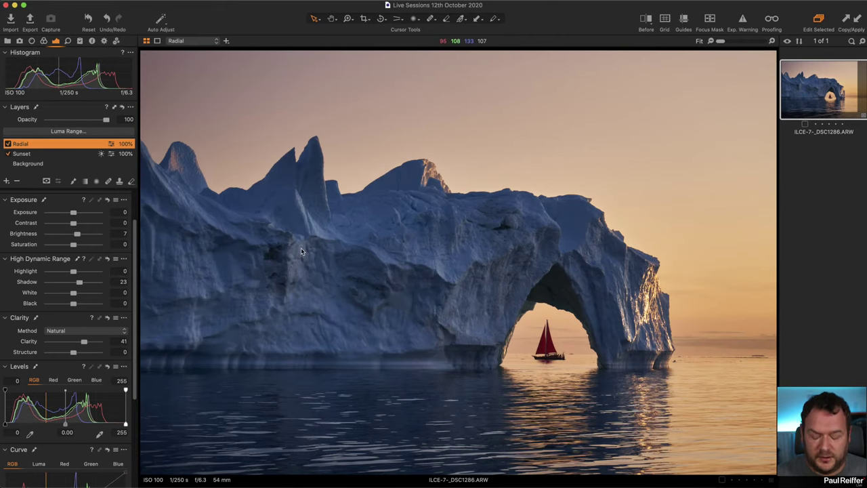
Compare the clarity boost on the ice at 170–200% zoom, then select the Background layer
key("z")
left_click(225, 211)
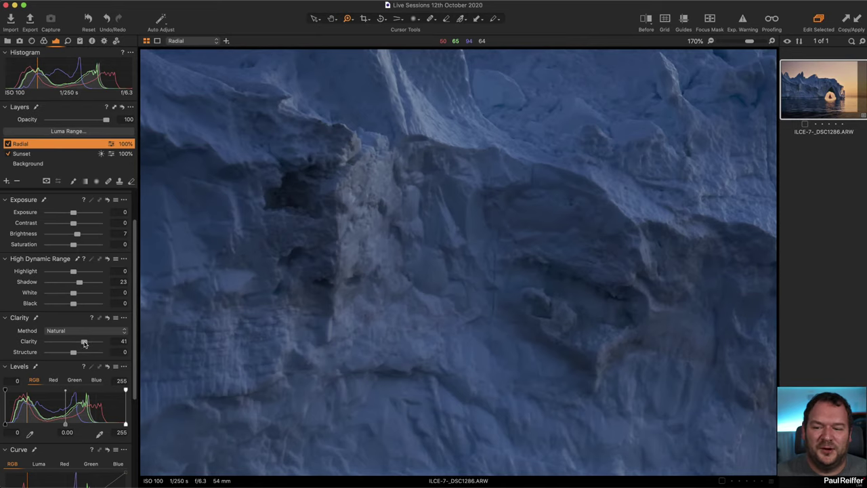
left_click(109, 317)
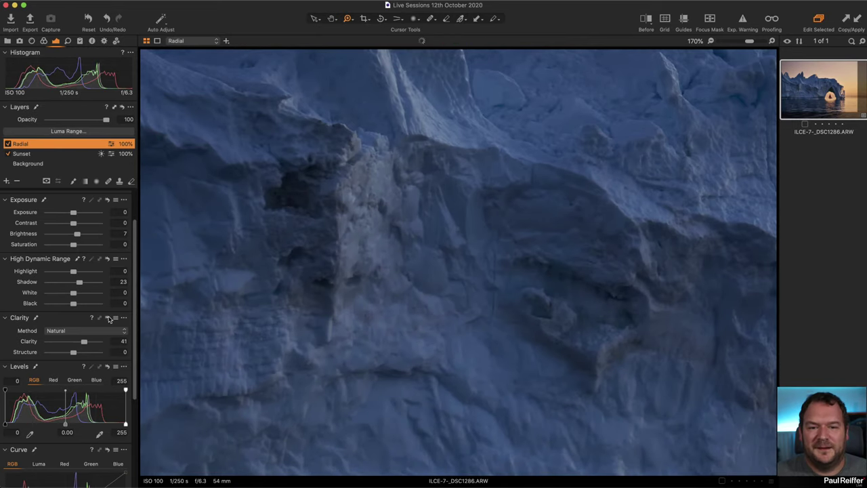
left_click(372, 314)
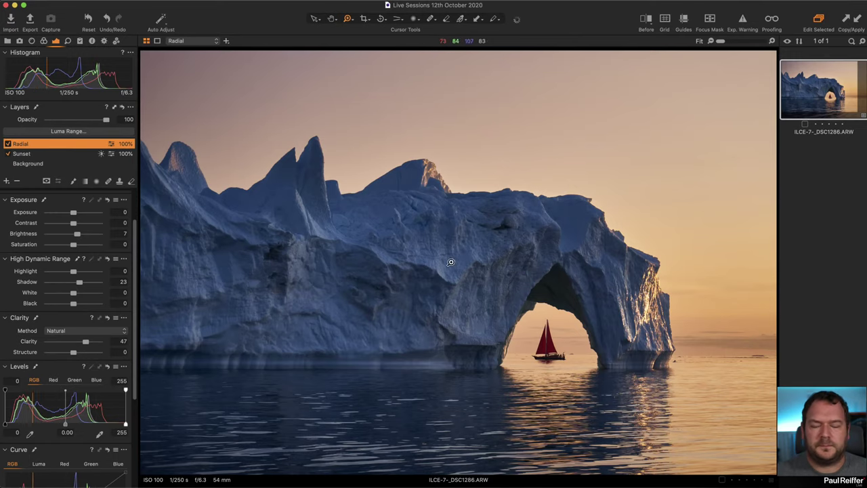
left_click(352, 263)
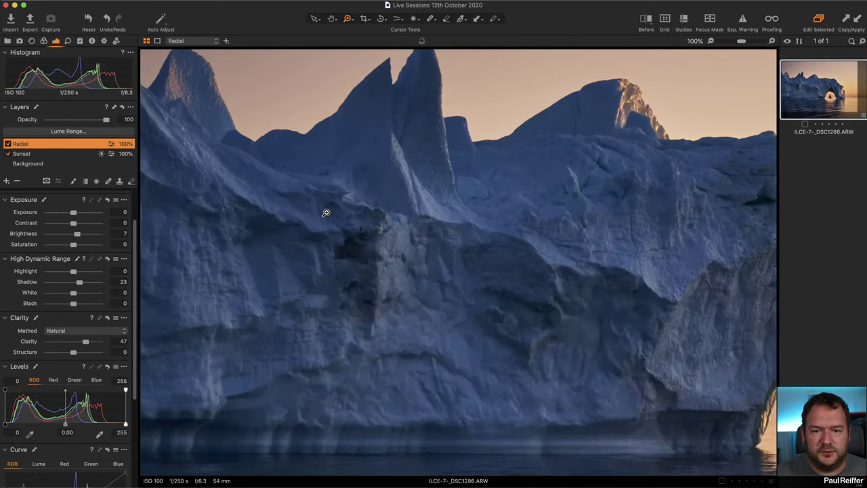
left_click(478, 277)
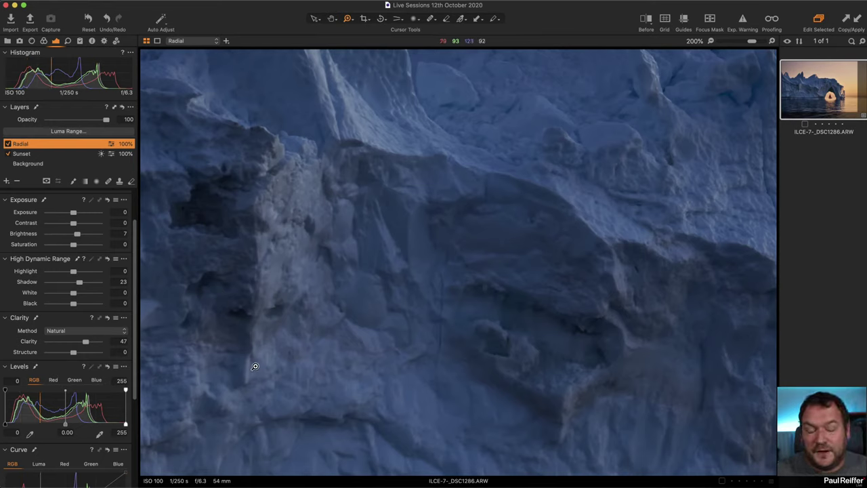
left_click(588, 196)
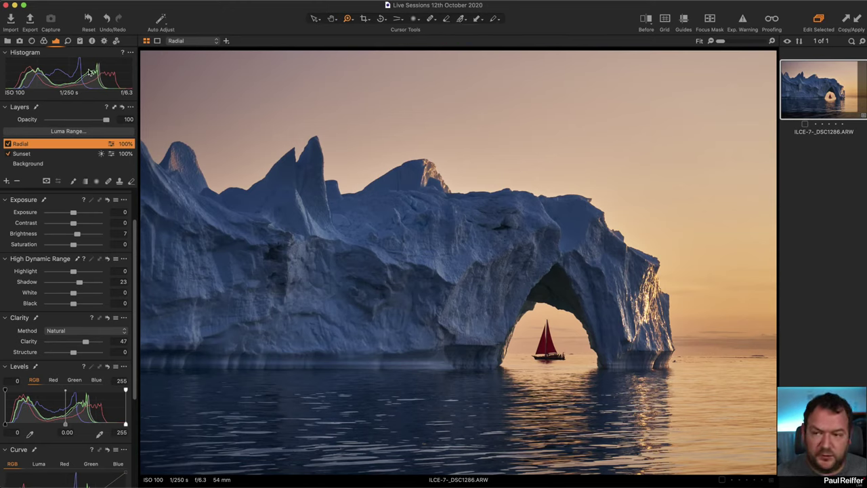
left_click(48, 165)
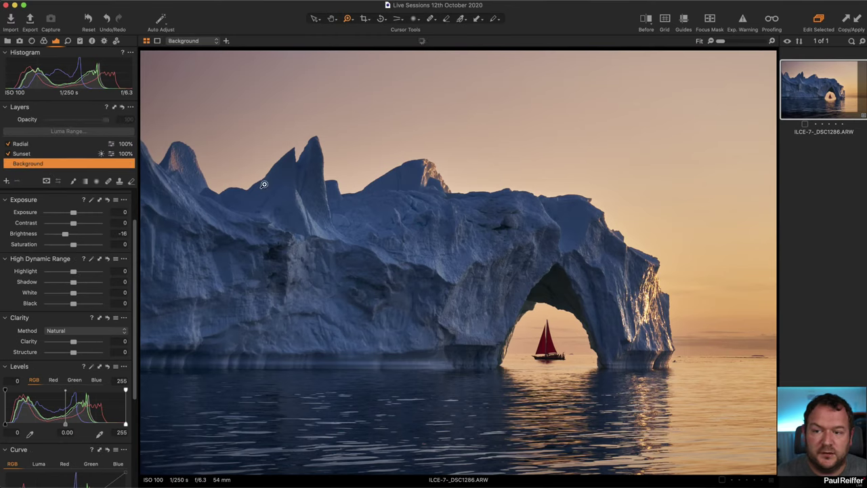
left_click(698, 335)
scroll(609, 209, "up", 6)
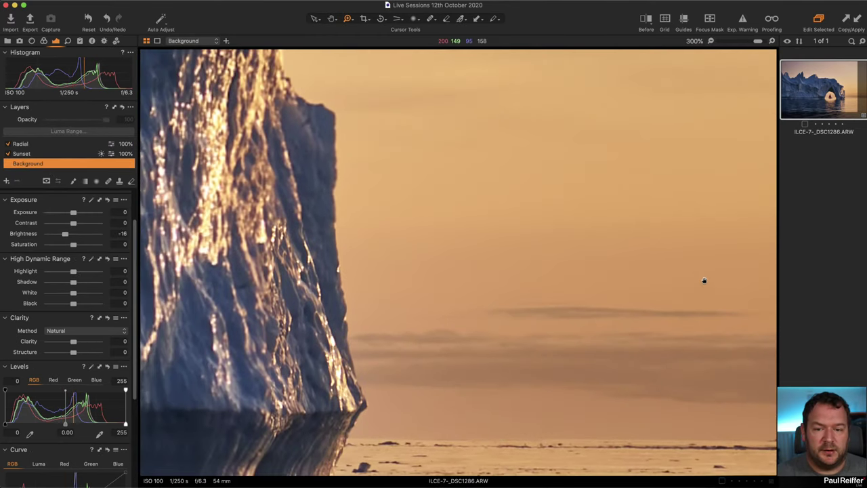
left_click(96, 352)
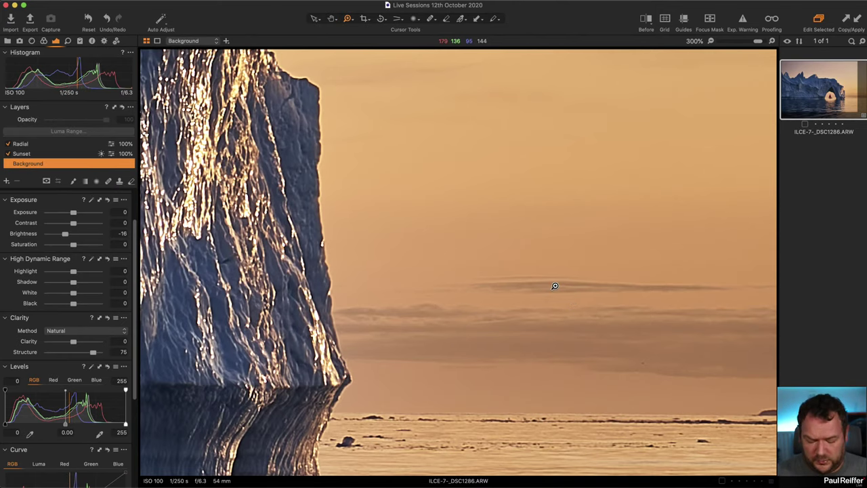
key("super+alt+0")
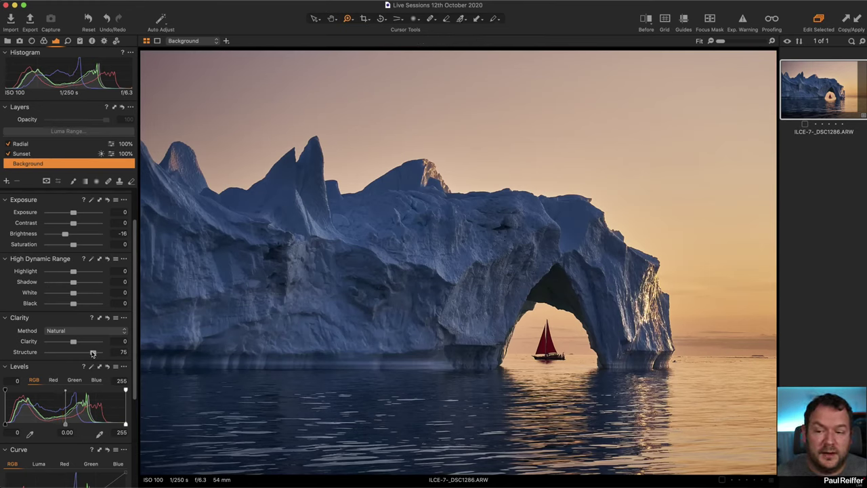
double_click(93, 353)
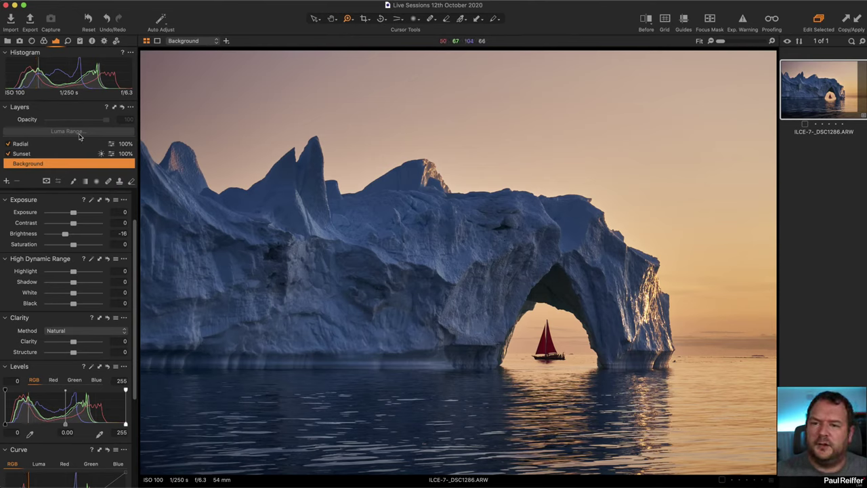
Show the Sunset mask, add a new layer named Iceberg, and bring up Sunset's mask options
left_click(48, 155)
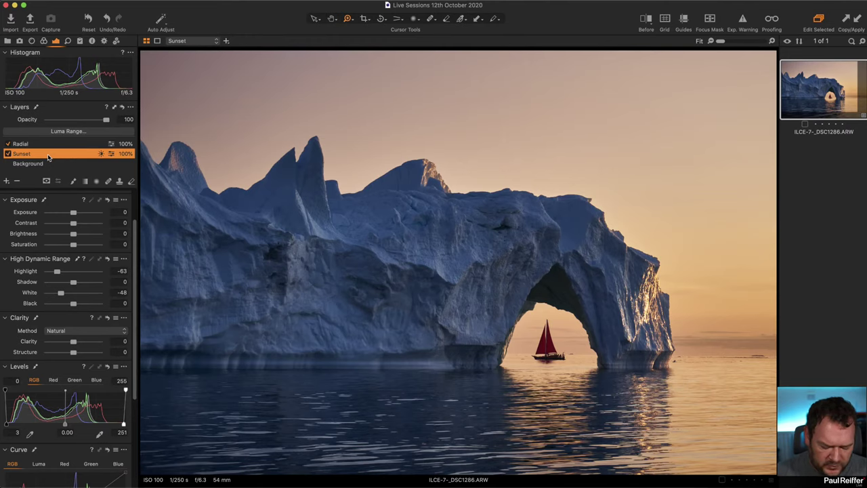
key("m")
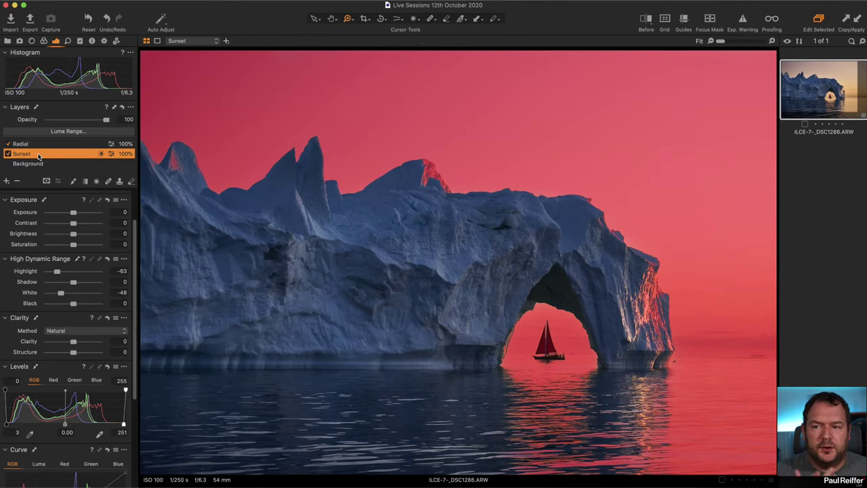
left_click(6, 181)
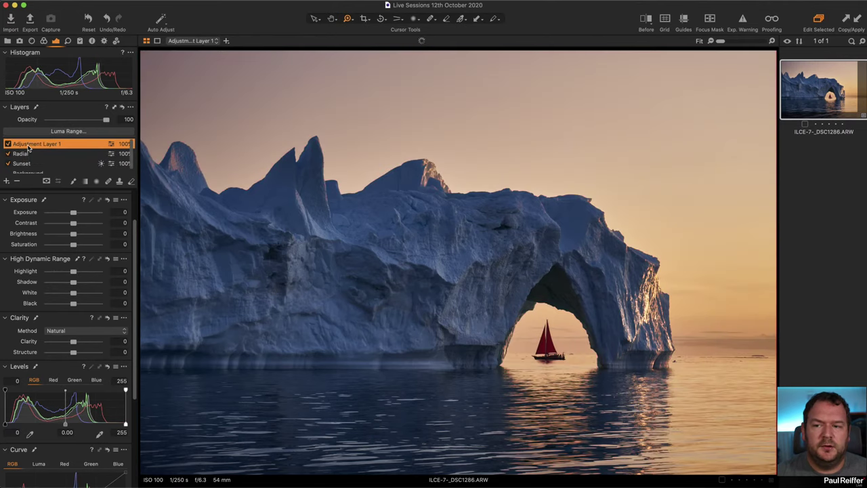
double_click(27, 143)
type("Iceberg")
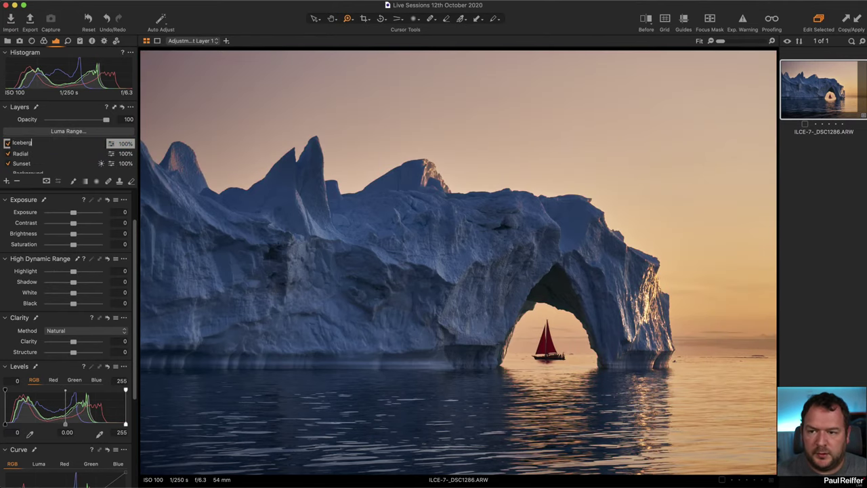
key("Return")
left_click(27, 164)
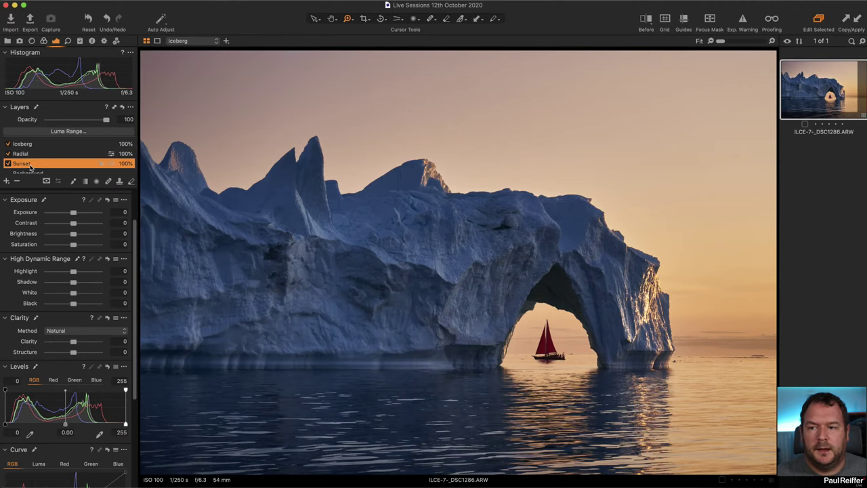
right_click(38, 166)
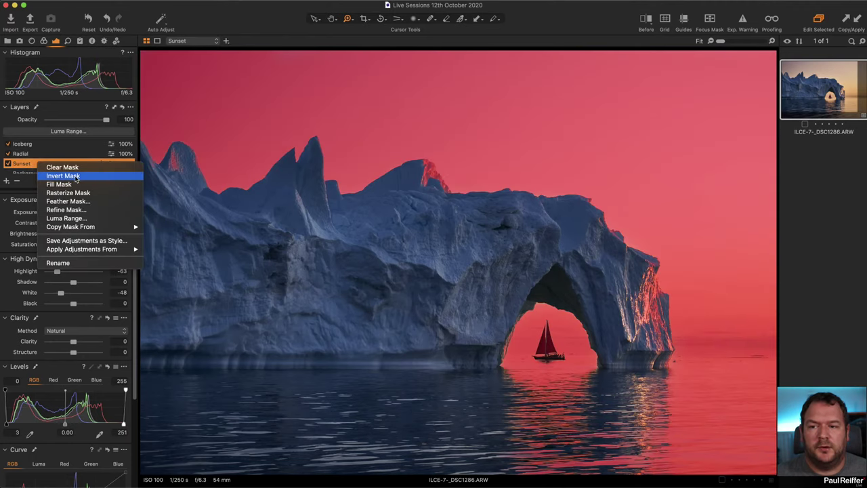
Copy the Sunset mask onto the Iceberg layer and invert it
left_click(44, 144)
right_click(32, 146)
mouse_move(86, 210)
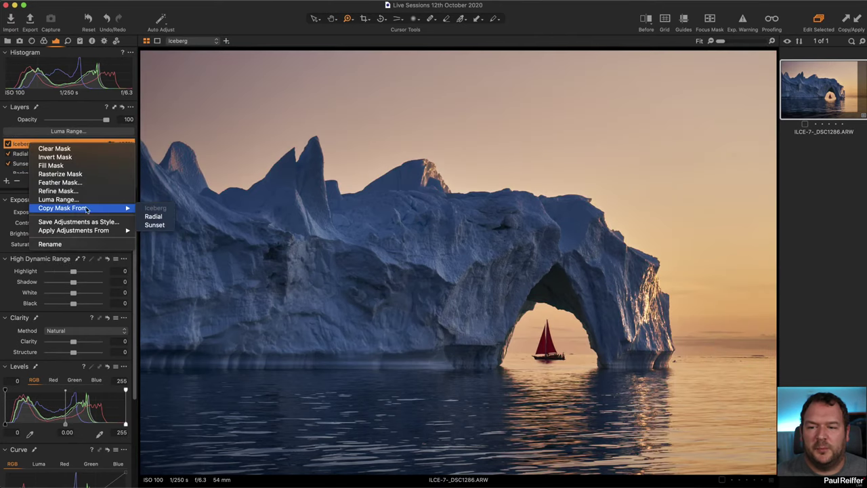
left_click(163, 228)
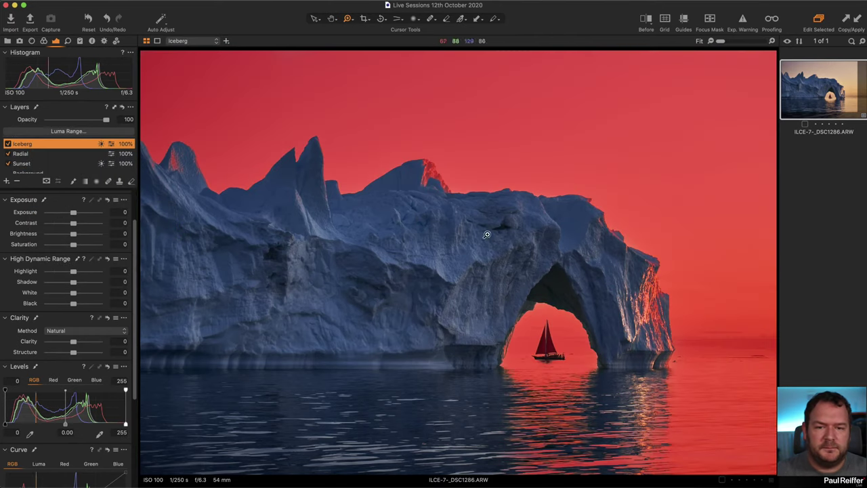
right_click(46, 144)
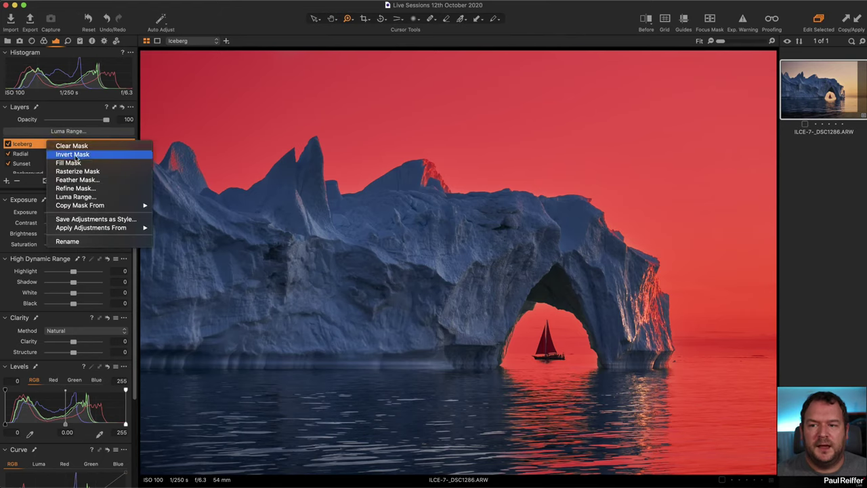
left_click(175, 193)
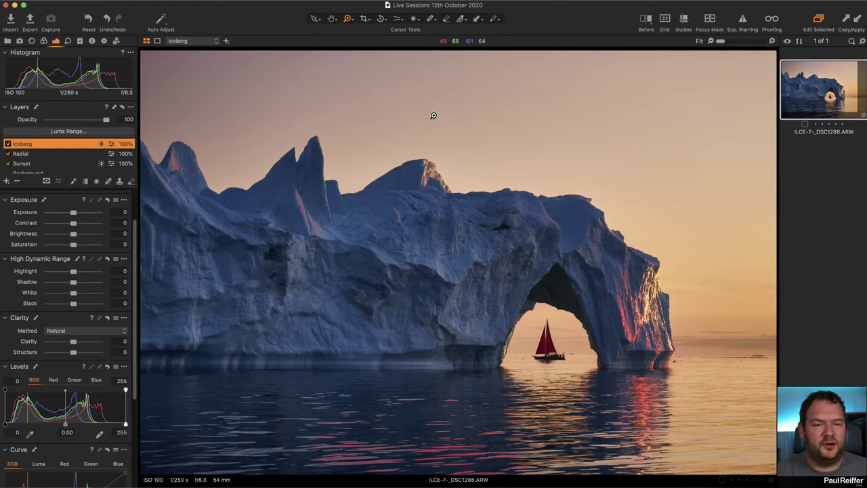
Apply an inverted Luma Range to the Iceberg mask with Range and Falloff pulled lower
left_click(66, 132)
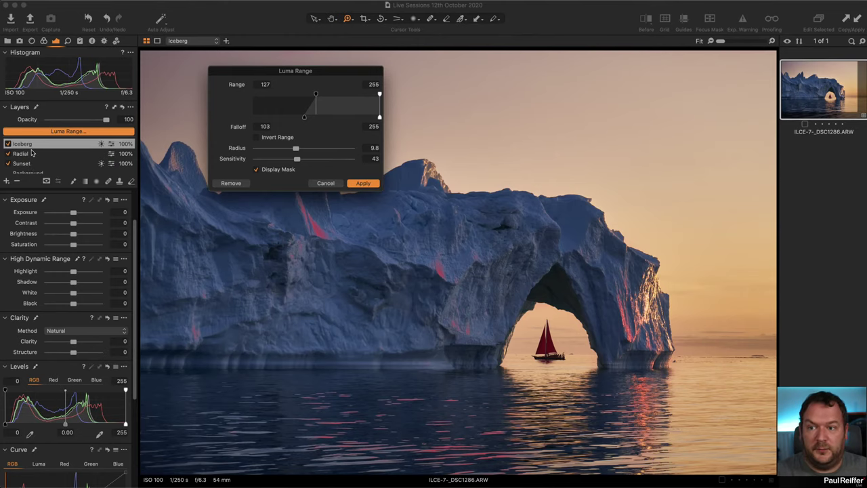
left_click(256, 138)
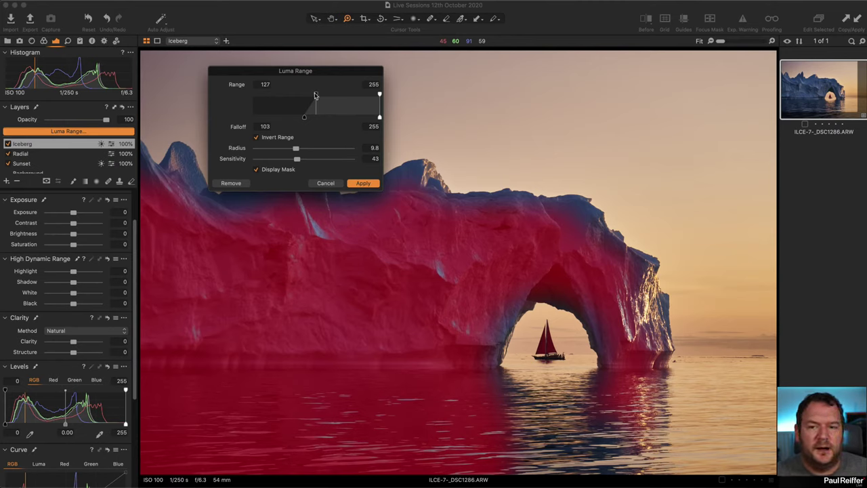
left_click_drag(305, 118, 338, 96)
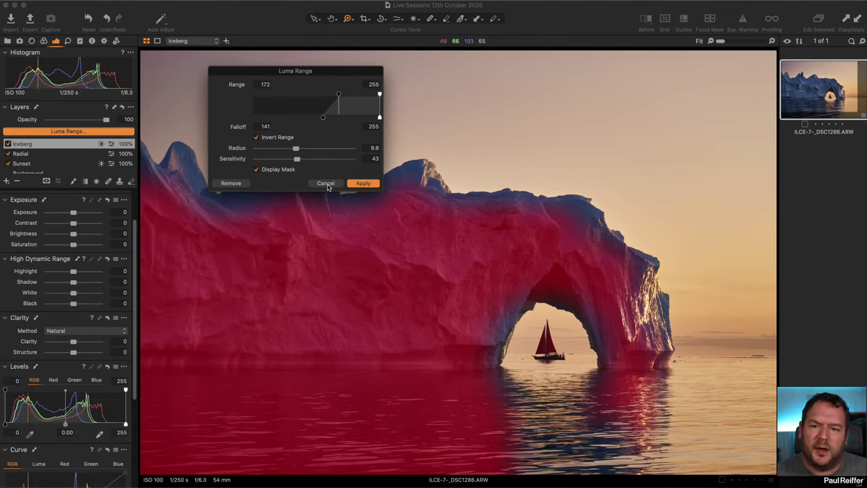
left_click_drag(321, 119, 326, 94)
left_click(353, 182)
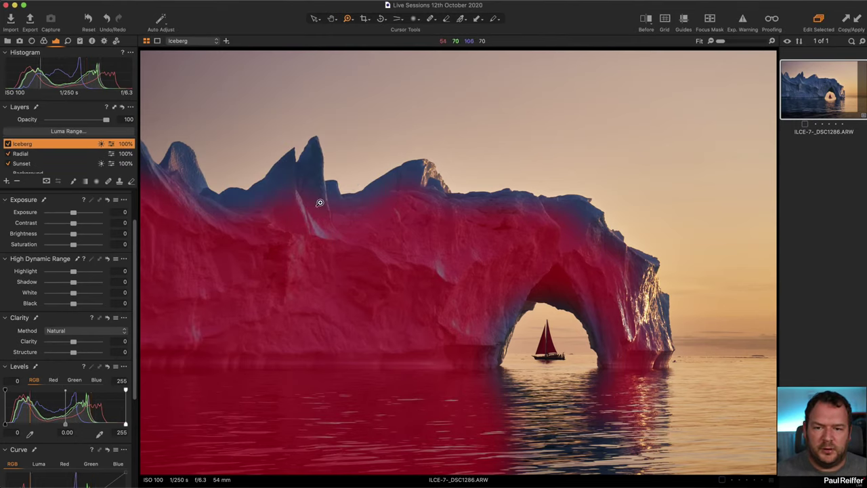
Brush the iceberg peaks into the Iceberg mask and reapply its Luma Range
key("b")
mouse_move(300, 194)
left_mouse_down()
mouse_move(262, 218)
mouse_move(296, 186)
mouse_move(298, 204)
mouse_move(320, 205)
mouse_move(343, 225)
mouse_move(408, 201)
mouse_move(422, 215)
mouse_move(603, 224)
mouse_move(587, 240)
mouse_move(610, 260)
mouse_move(618, 297)
mouse_move(646, 329)
mouse_move(628, 331)
mouse_move(611, 291)
mouse_move(445, 251)
mouse_move(402, 257)
mouse_move(267, 212)
mouse_move(290, 205)
mouse_move(211, 241)
mouse_move(187, 217)
mouse_move(176, 175)
mouse_move(173, 204)
mouse_move(168, 160)
mouse_move(197, 220)
mouse_move(403, 263)
mouse_move(346, 247)
mouse_move(197, 166)
left_mouse_up()
left_click(95, 131)
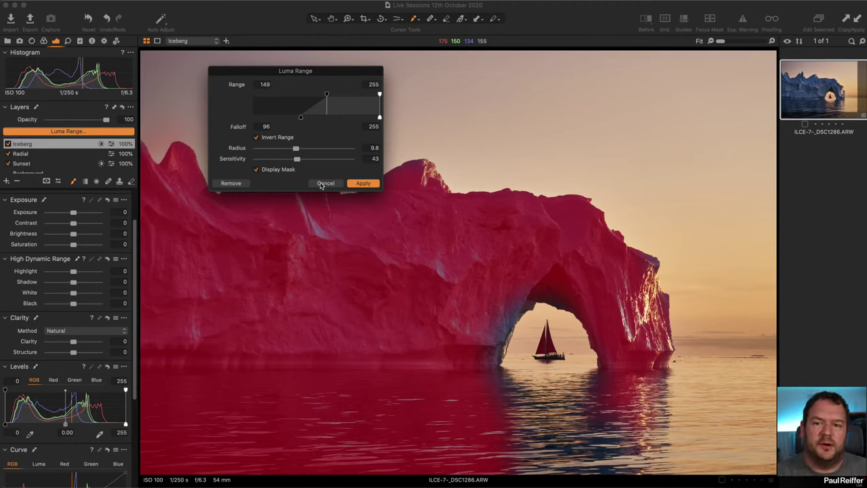
left_click(364, 183)
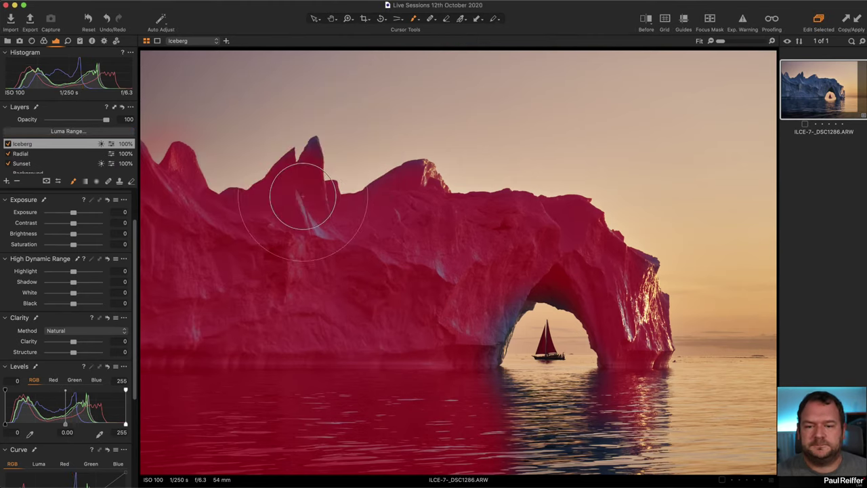
Erase the sea from the Iceberg mask
key("e")
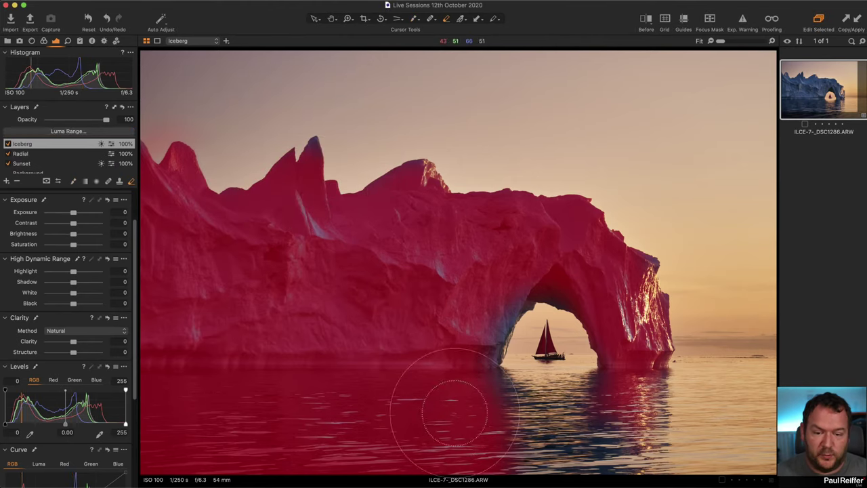
left_click_drag(449, 416, 144, 435)
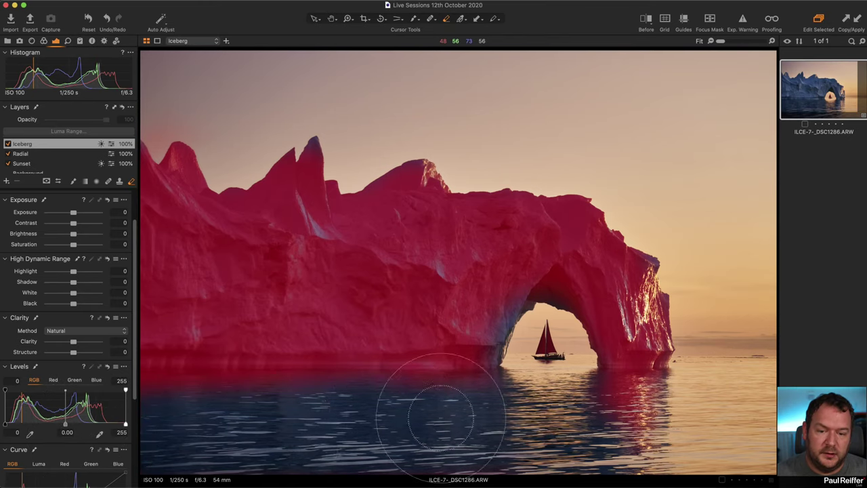
mouse_move(572, 427)
left_mouse_down()
mouse_move(280, 445)
mouse_move(172, 441)
mouse_move(125, 422)
mouse_move(334, 441)
mouse_move(361, 434)
left_mouse_up()
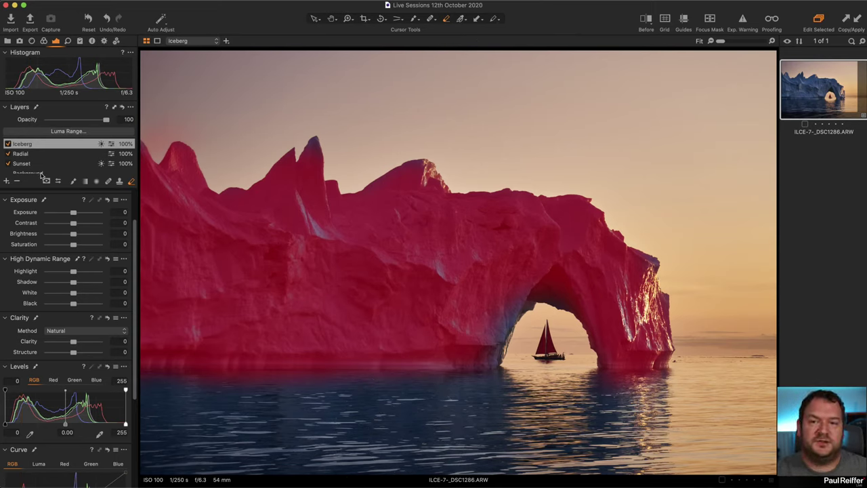
Set Iceberg layer Structure 43 and Clarity 23, comparing the zoomed ice with the layer off and on
key("m")
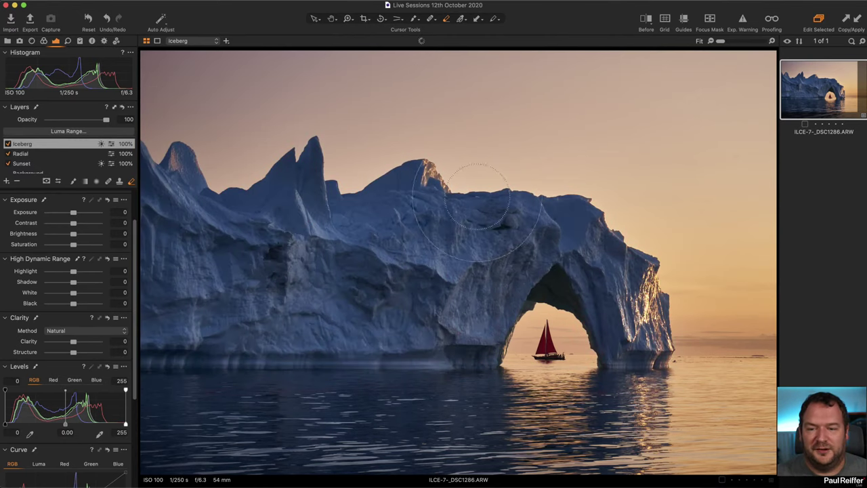
left_click(85, 353)
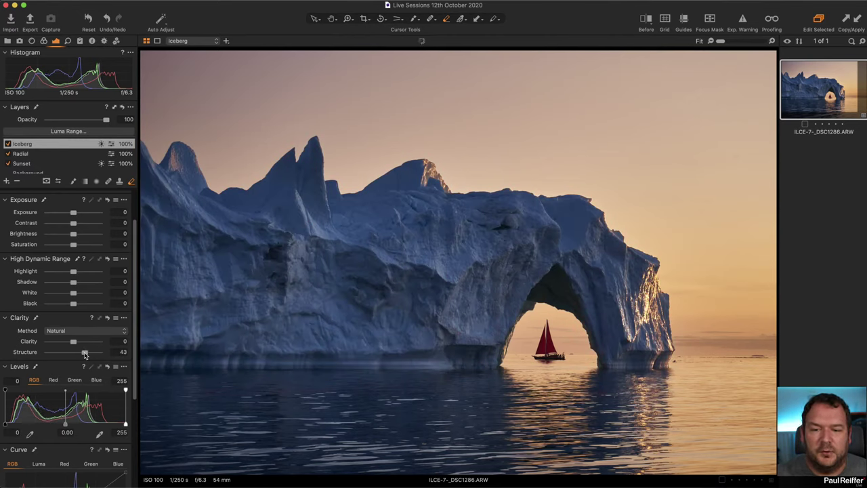
left_click_drag(73, 342, 79, 341)
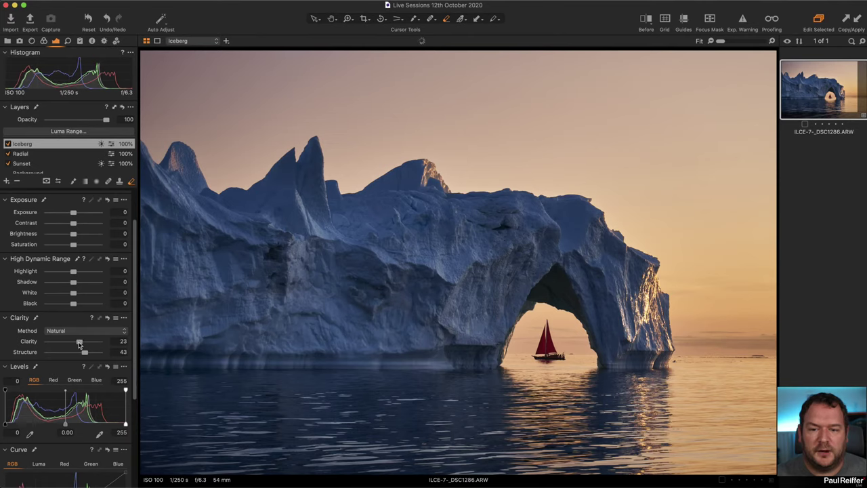
key("z")
left_click(431, 325)
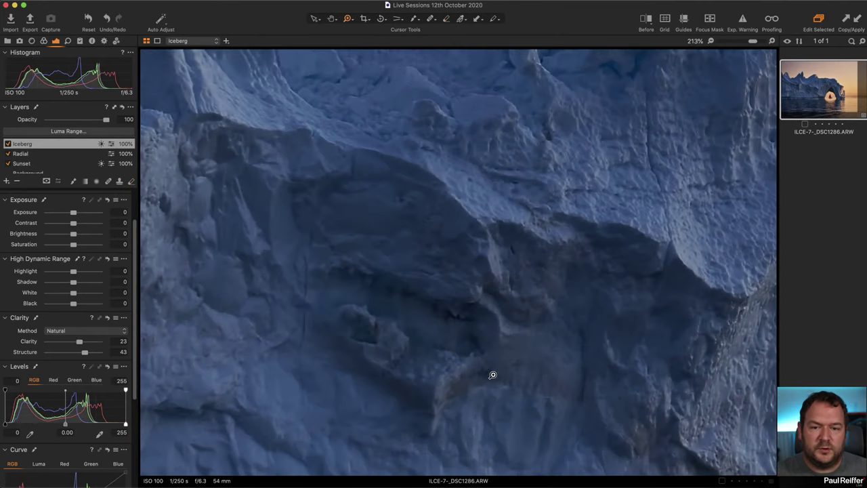
left_click(8, 143)
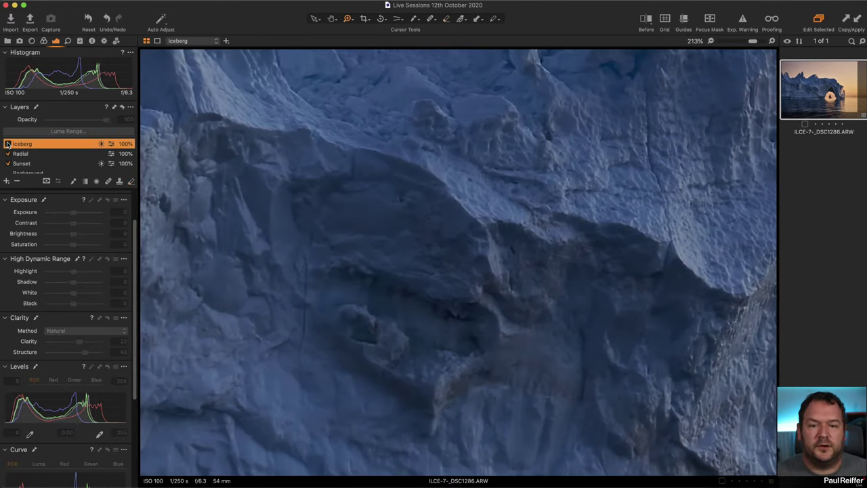
left_click(8, 143)
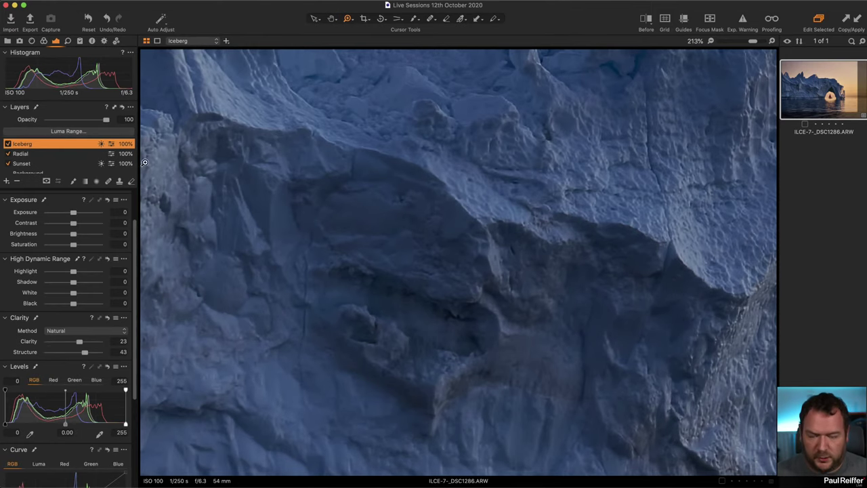
key("super+0")
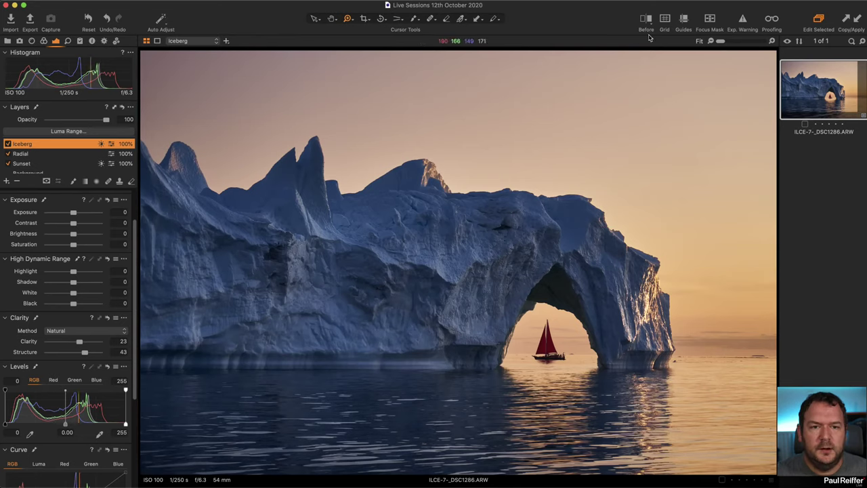
left_click(649, 20)
left_click_drag(458, 262, 139, 261)
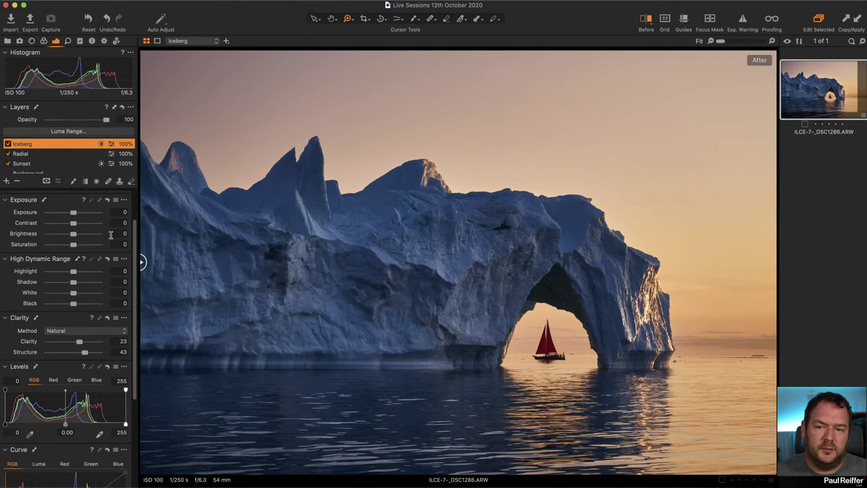
mouse_move(141, 262)
left_mouse_down()
mouse_move(773, 261)
mouse_move(142, 262)
left_mouse_up()
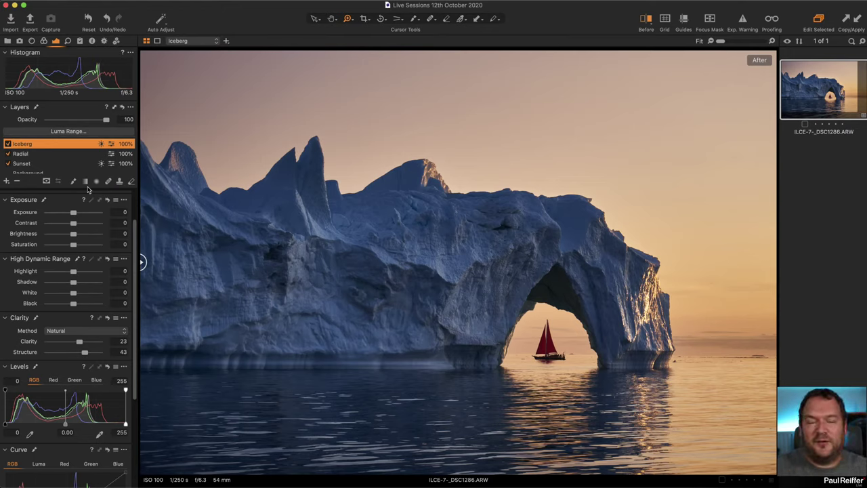
left_click(27, 164)
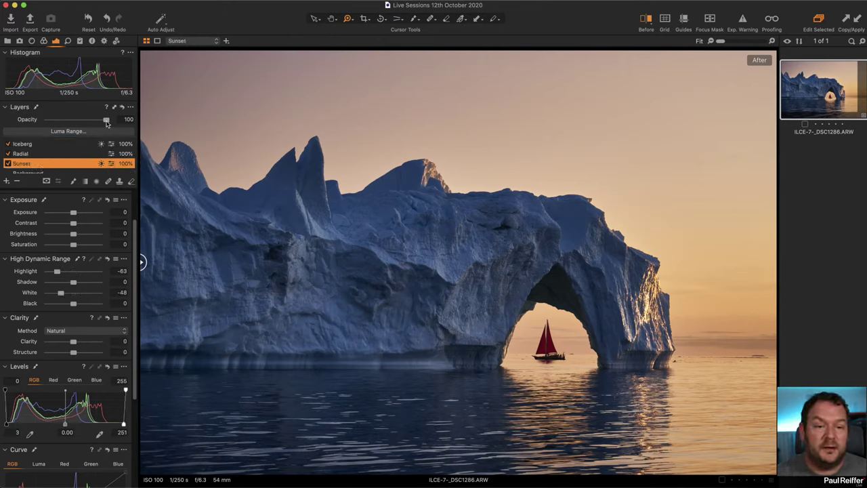
mouse_move(107, 124)
left_mouse_down()
mouse_move(41, 121)
mouse_move(106, 122)
left_mouse_up()
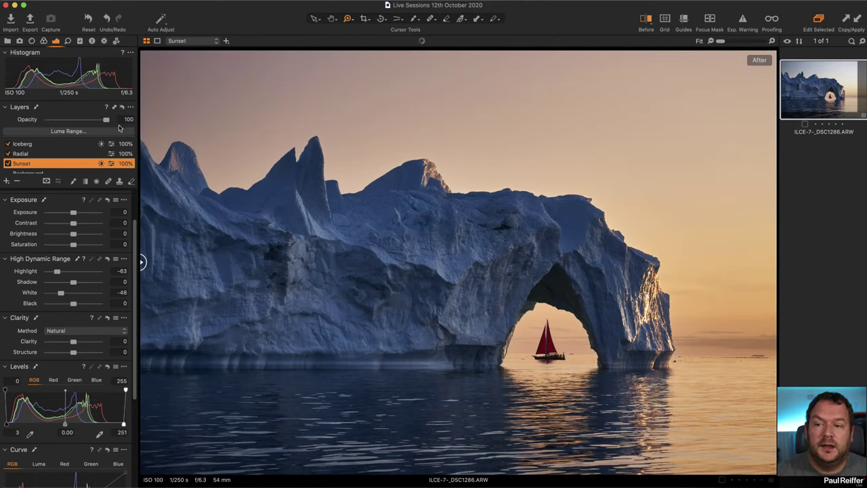
left_click(119, 156)
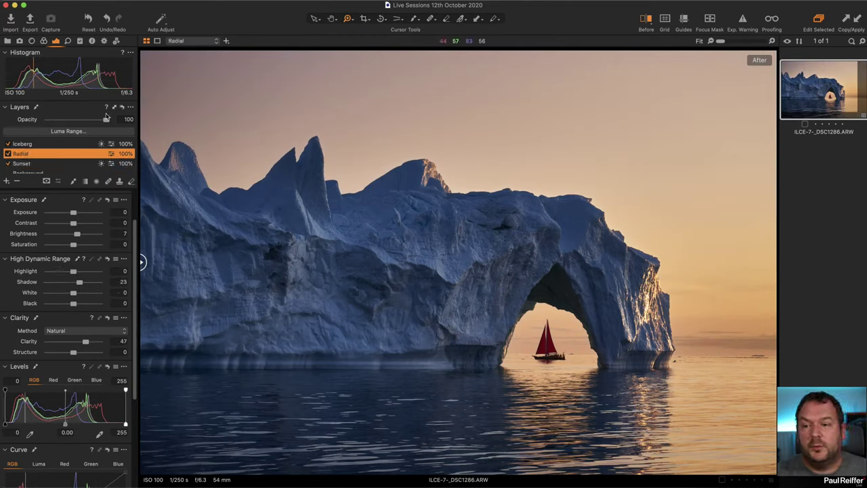
left_click_drag(107, 120, 142, 128)
left_click(46, 145)
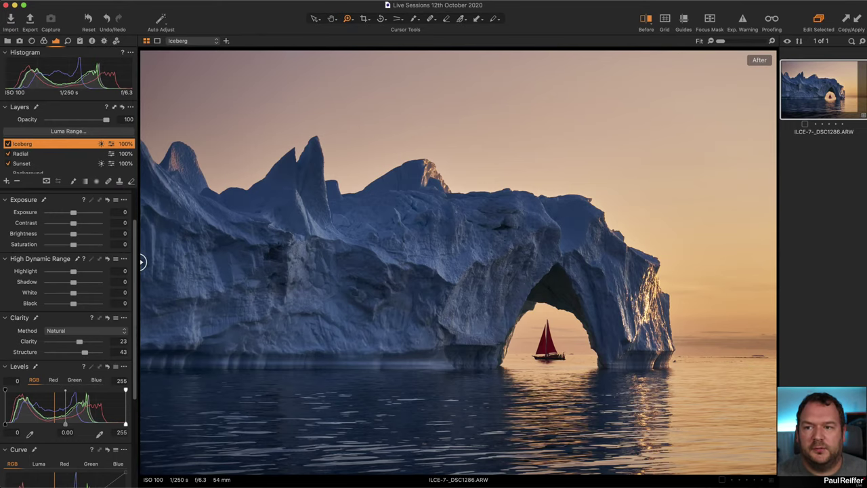
Browse the Library collections and compare the snowy canyon image with a before/after split
left_click(6, 41)
left_click(38, 116)
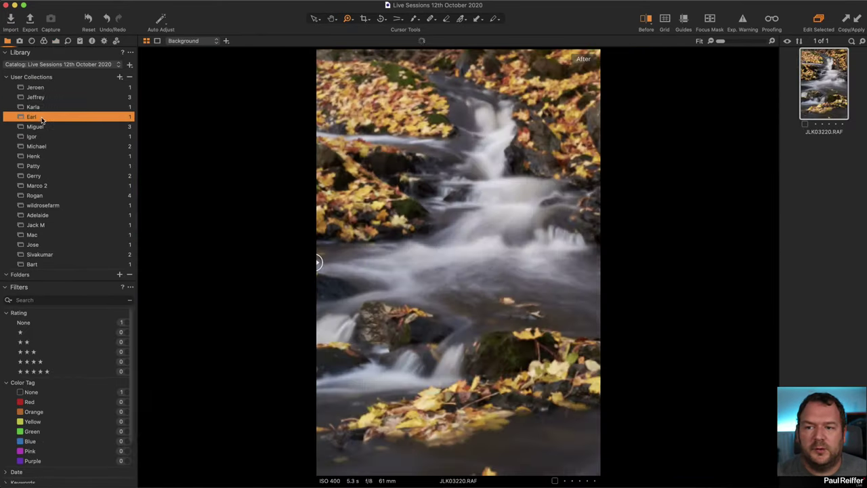
left_click(52, 88)
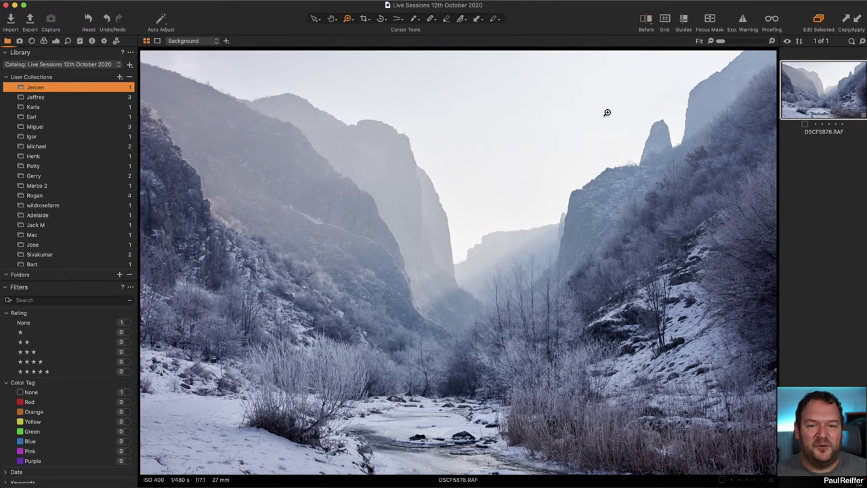
left_click(647, 23)
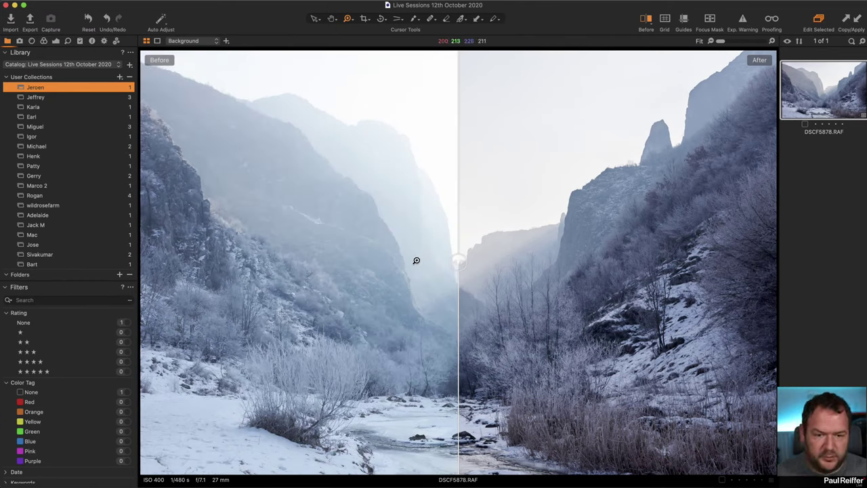
left_click_drag(457, 261, 53, 260)
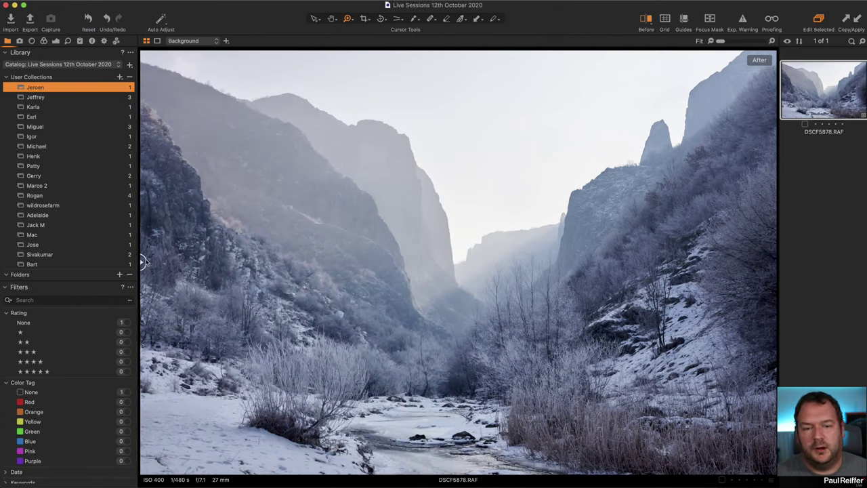
left_click_drag(143, 261, 105, 295)
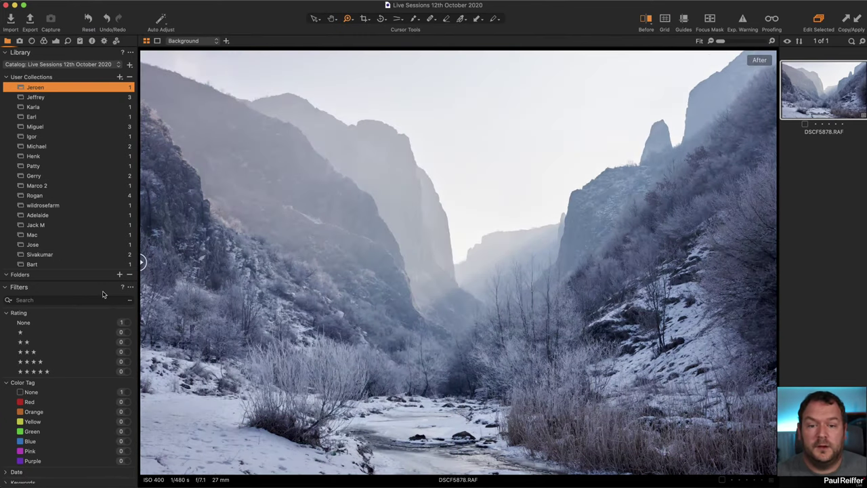
Sweep the before/after divider across the dog photo
left_click(34, 98)
left_click_drag(143, 262, 861, 315)
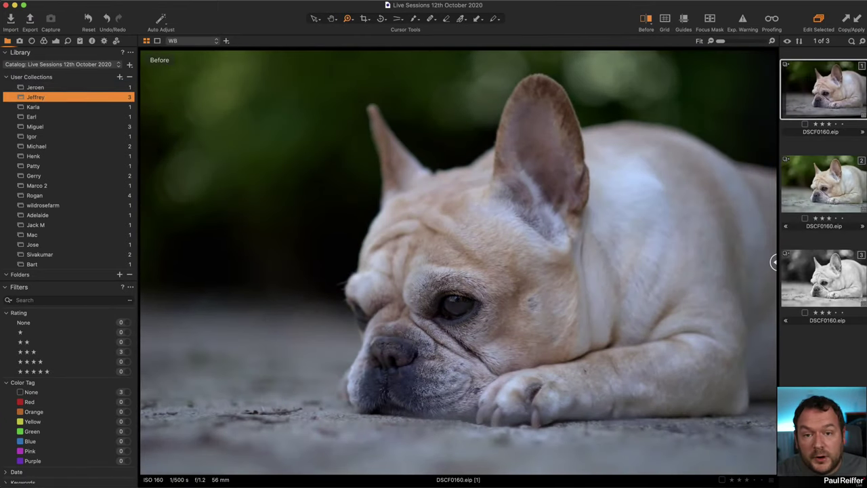
left_click_drag(773, 262, 369, 332)
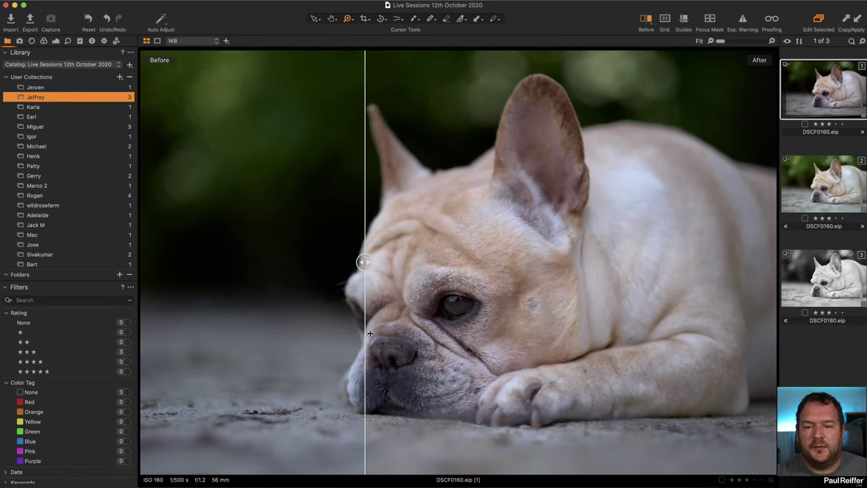
left_click_drag(365, 262, 707, 262)
Compare the iceberg photo's original and edited versions with the before/after divider
left_click(41, 107)
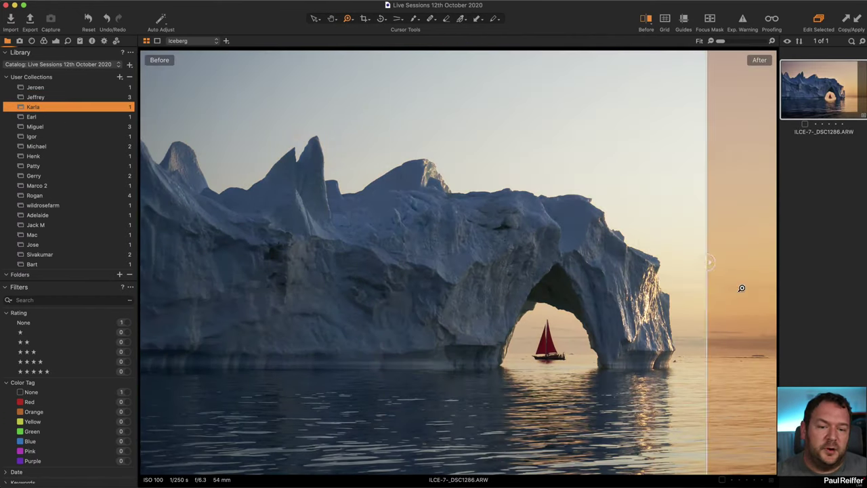
left_click_drag(741, 288, 866, 303)
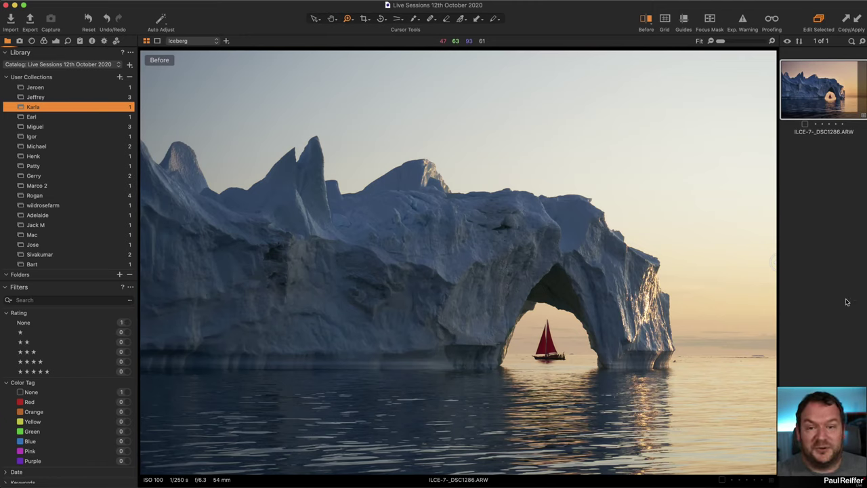
left_click_drag(776, 291, 75, 267)
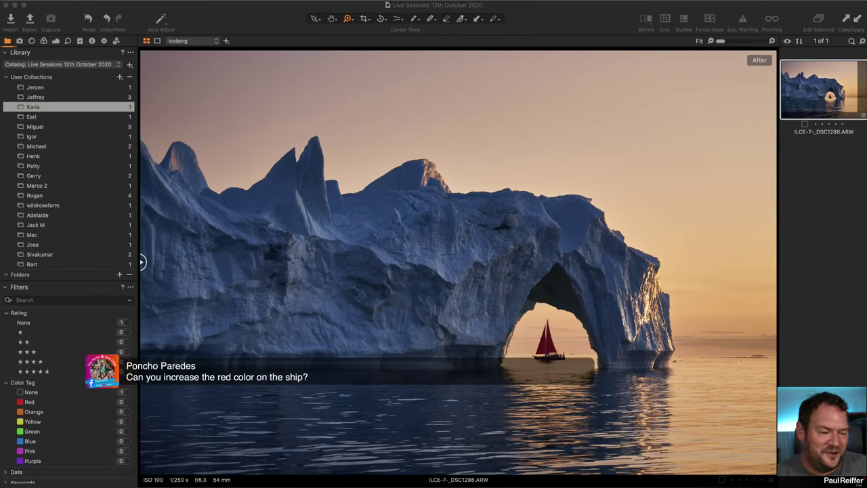
Add Adjustment Layer 1 and paint its mask over the red sail with a smaller brush
left_click(559, 347)
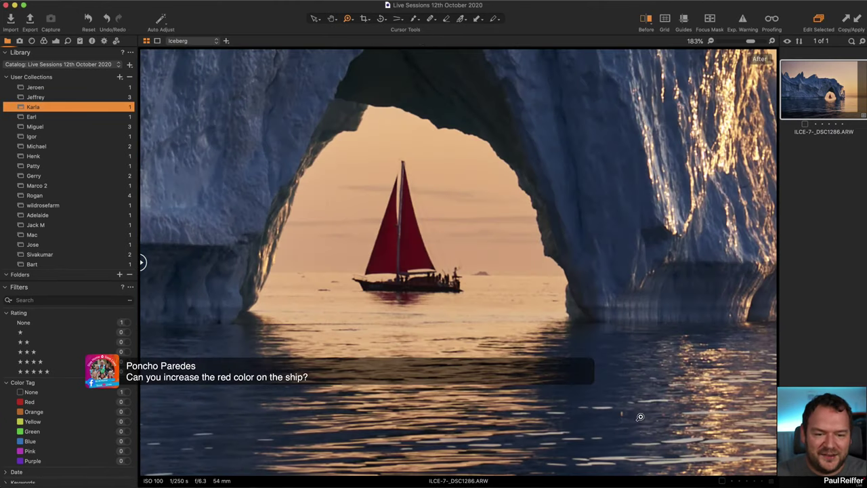
left_click(56, 41)
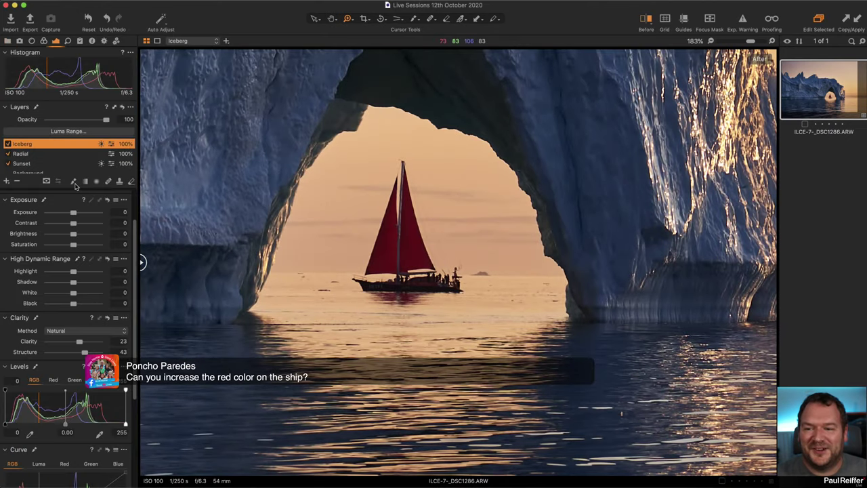
left_click(6, 180)
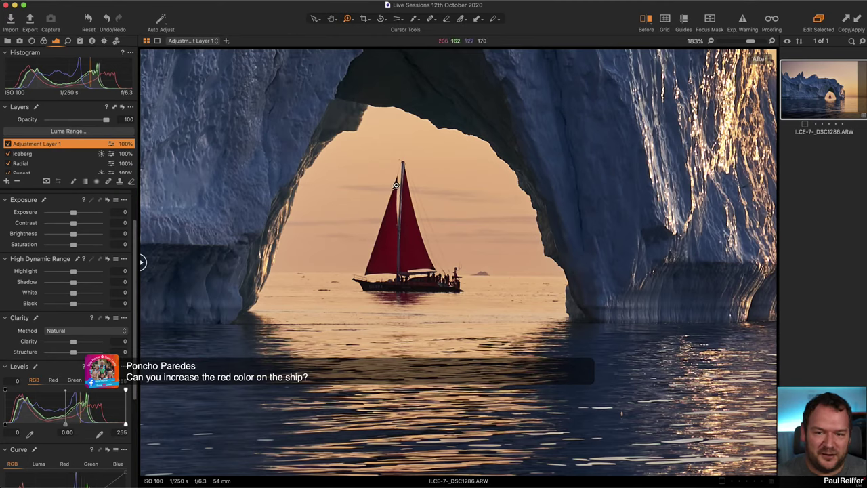
key("b")
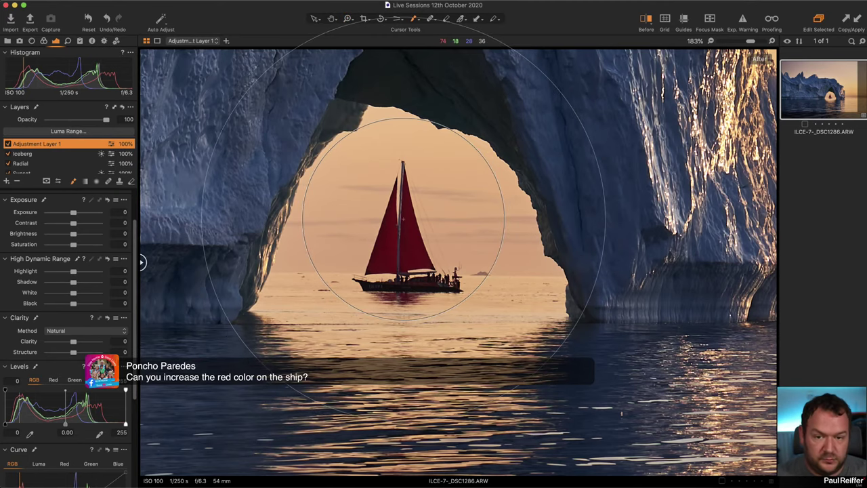
key("bracketleft")
key("bracketleft")
key("bracketleft")
key("bracketleft")
key("bracketleft")
key("bracketleft")
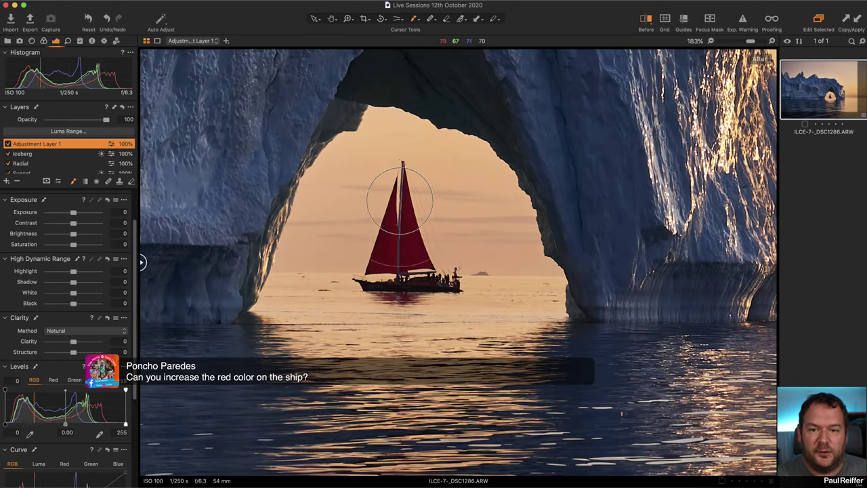
mouse_move(401, 181)
left_mouse_down()
mouse_move(379, 275)
mouse_move(435, 271)
mouse_move(378, 192)
mouse_move(403, 185)
mouse_move(386, 241)
mouse_move(402, 252)
mouse_move(433, 247)
left_mouse_up()
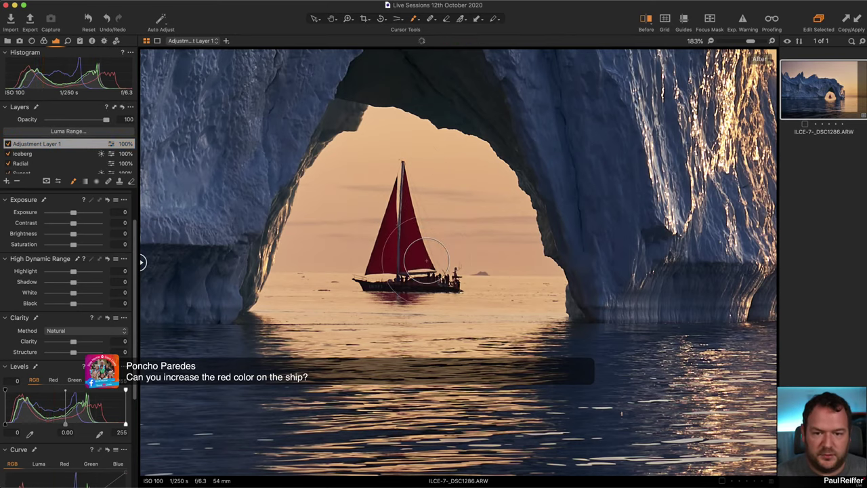
key("m")
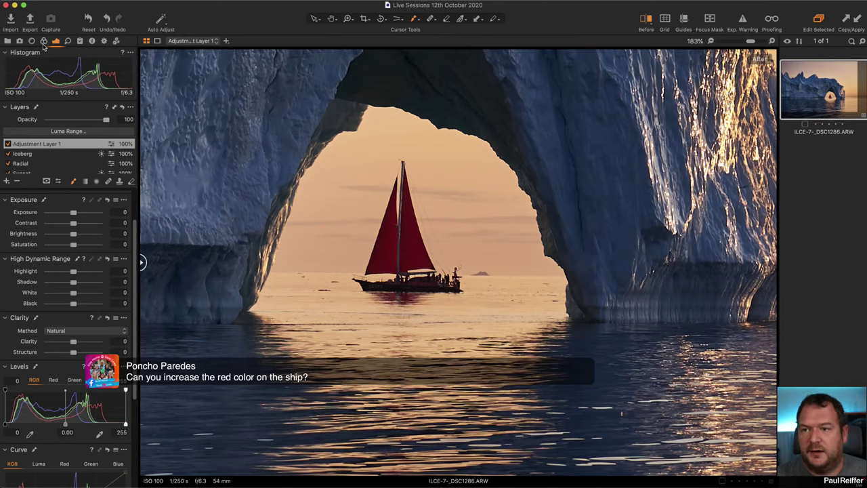
left_click(44, 41)
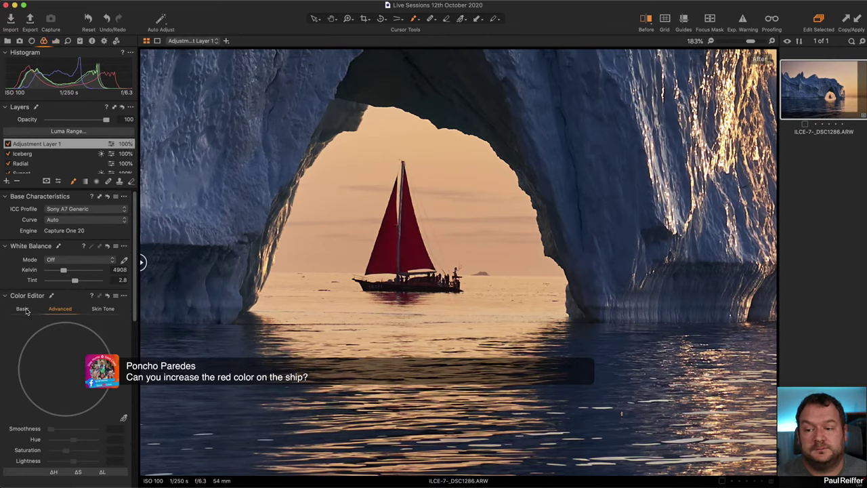
Sample the sail's red in the Advanced Color Editor and raise Saturation to 26.1, Lightness to 10
left_click(125, 418)
left_click(415, 237)
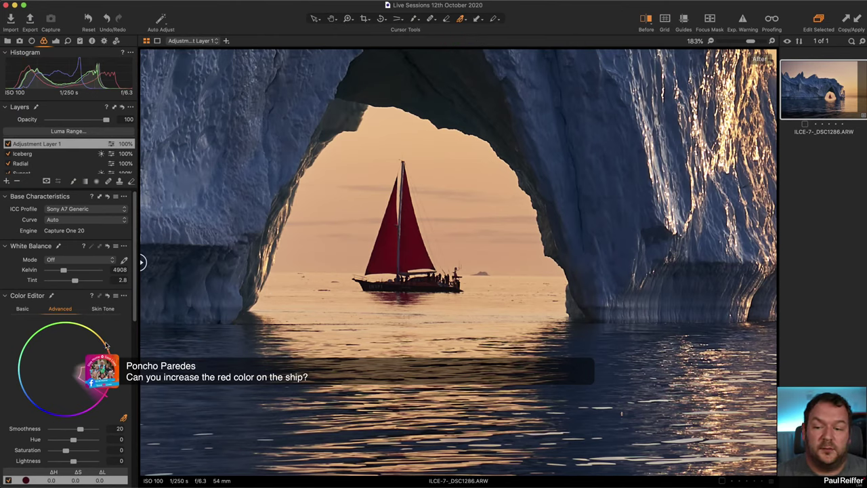
left_click_drag(66, 452, 75, 464)
key("z")
key("super+0")
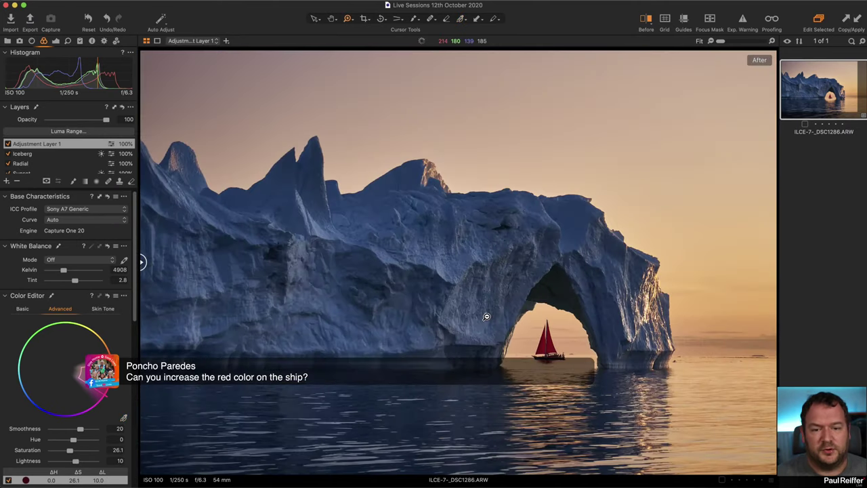